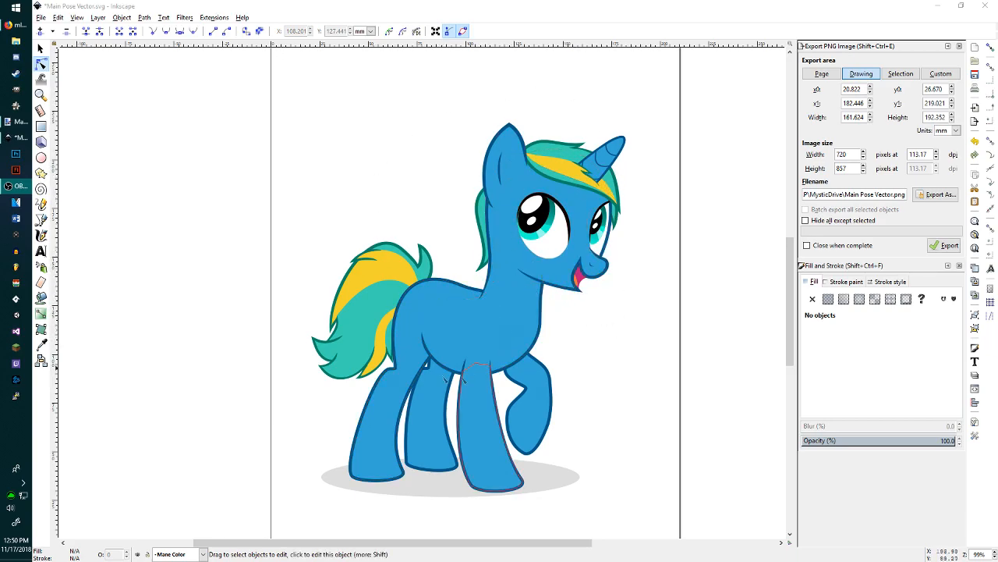
Step: Look over the whole pony drawing and examine the list of layers it is built from
scroll(433, 328, "down", 1)
scroll(456, 327, "up", 3)
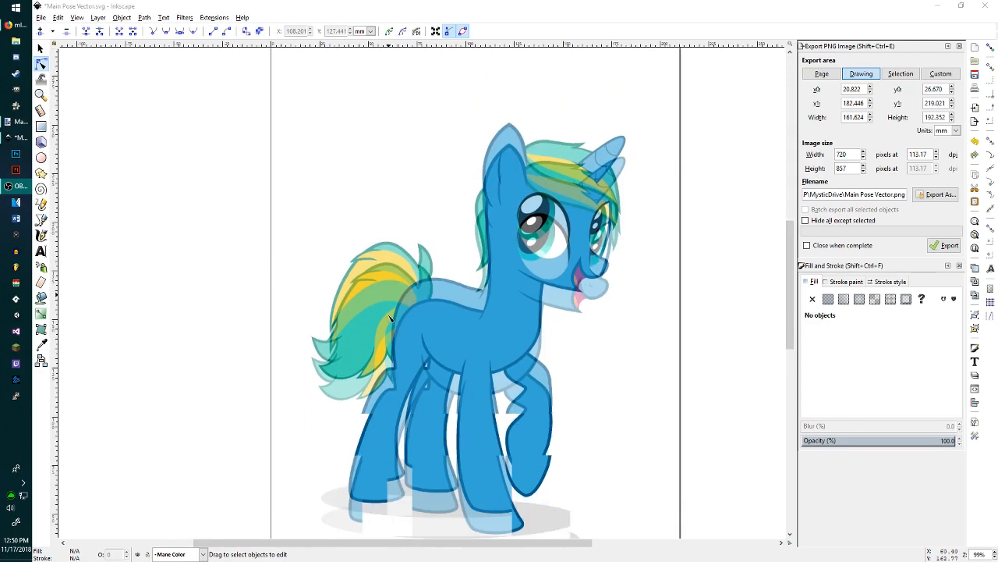
scroll(437, 312, "down", 7)
scroll(452, 307, "up", 7)
scroll(456, 307, "down", 3)
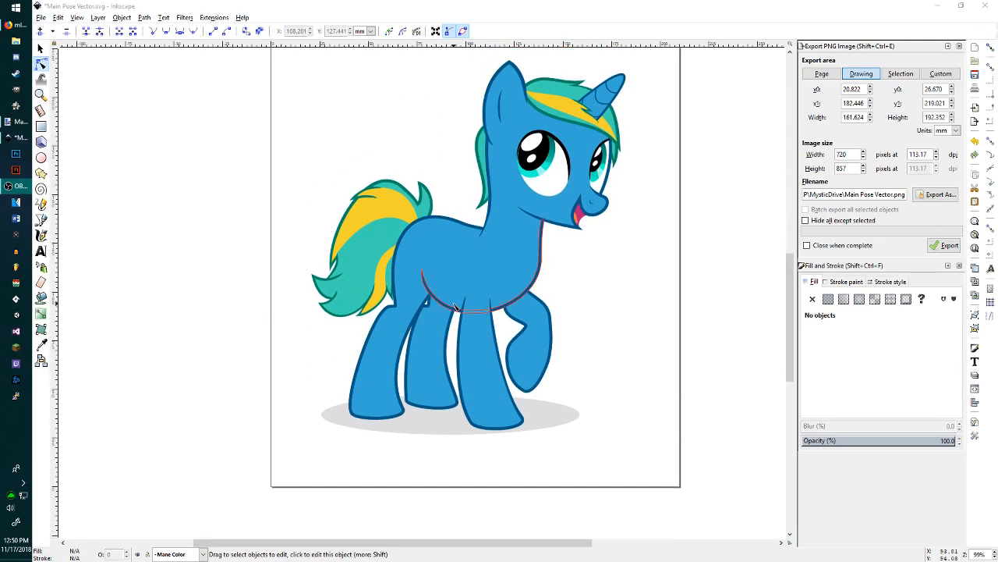
scroll(453, 305, "up", 3)
scroll(452, 305, "down", 1)
scroll(452, 304, "down", 1)
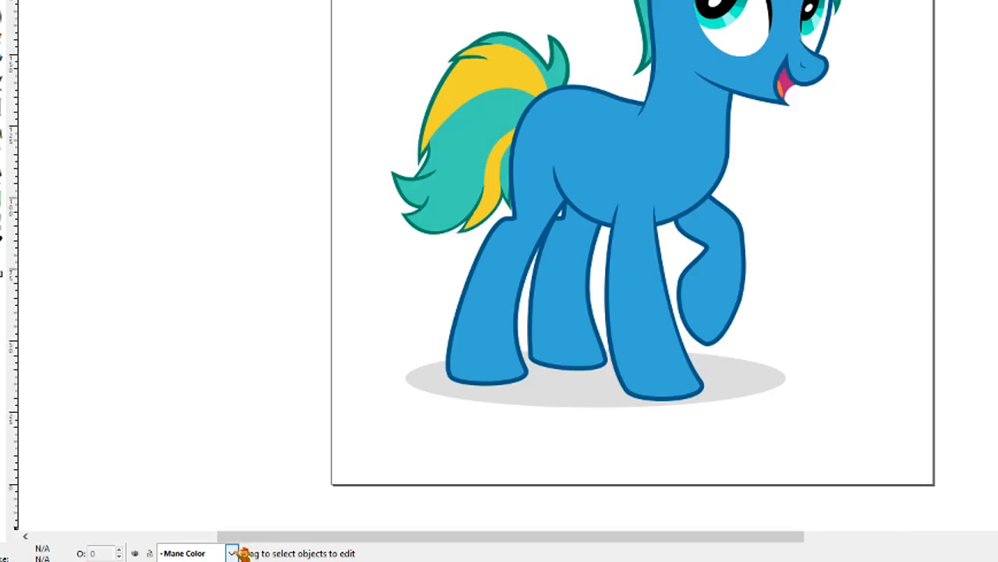
left_click(234, 552)
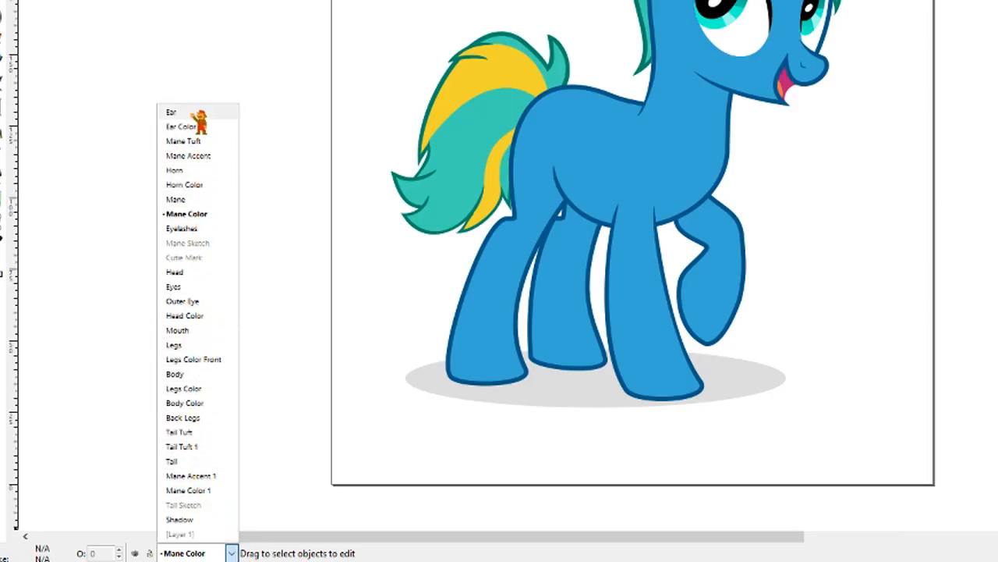
left_click(303, 384)
scroll(319, 315, "up", 1)
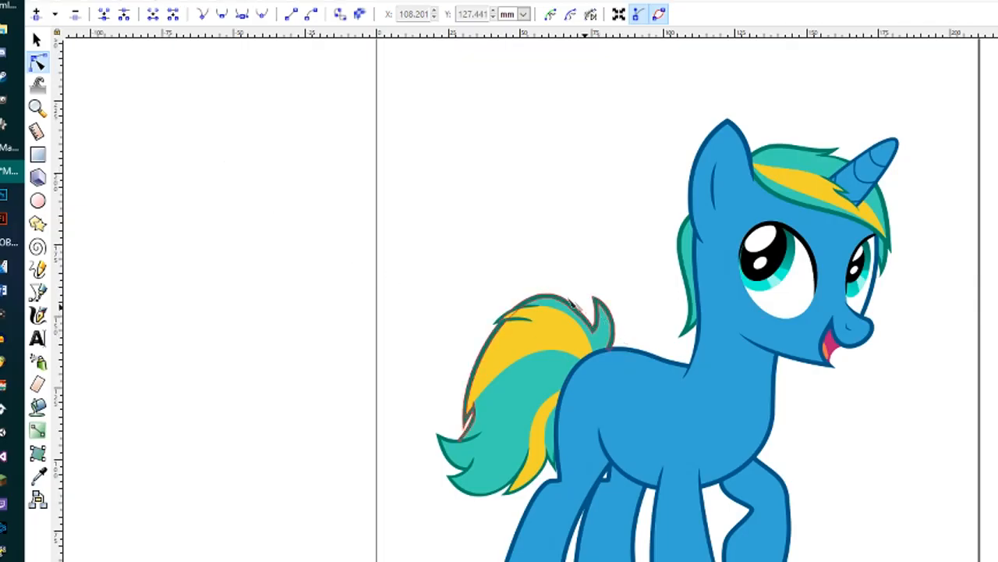
Step: Try moving the large white highlight out of the pony's near eye with the Select tool, and undo the move
key("F1")
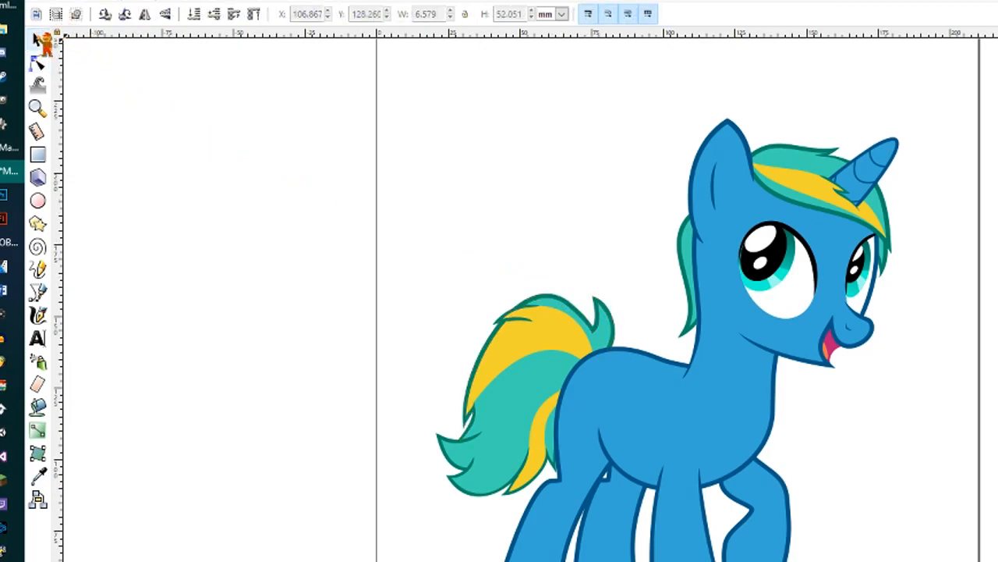
left_click(771, 251)
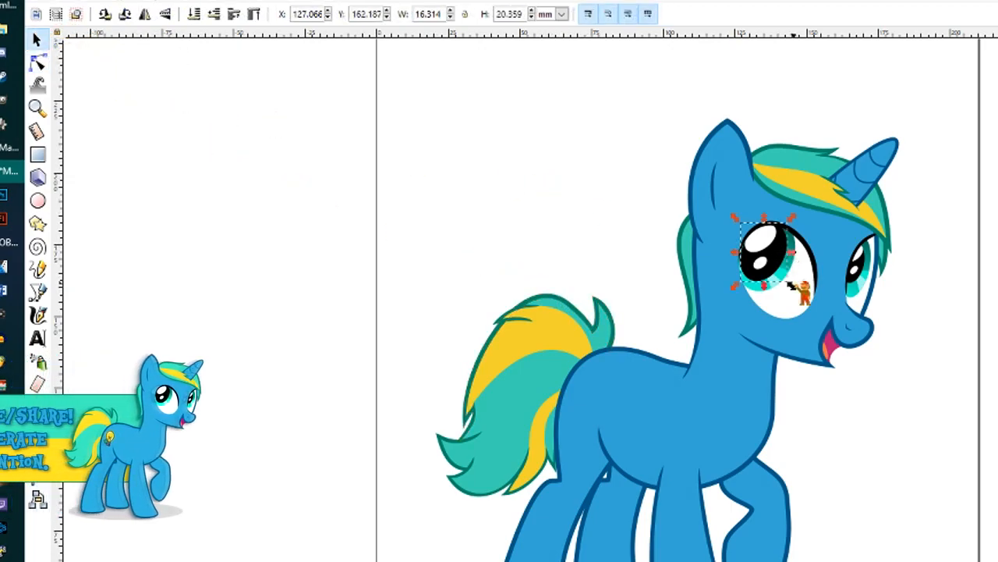
left_click_drag(760, 245, 629, 292)
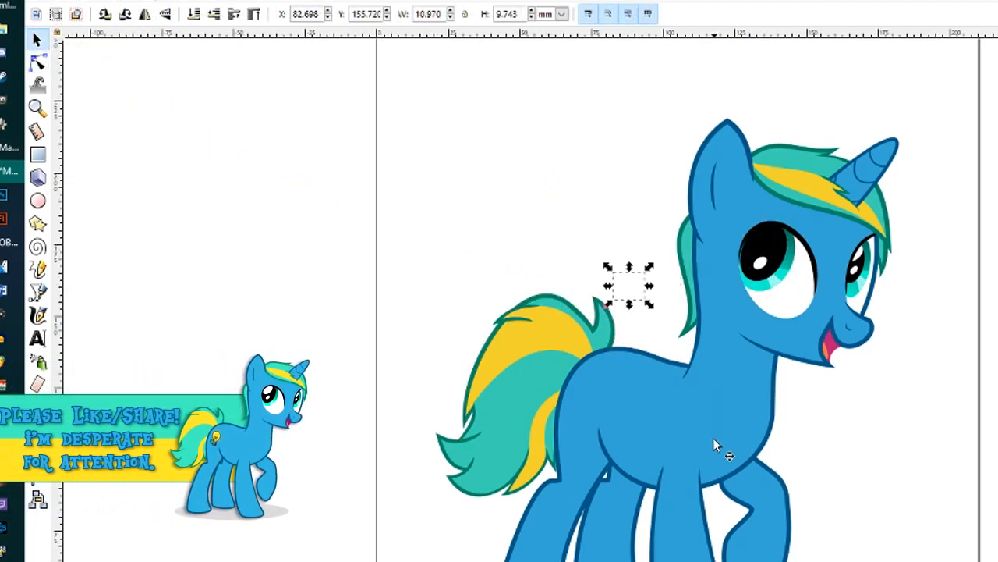
key("ctrl+z")
left_click(314, 203)
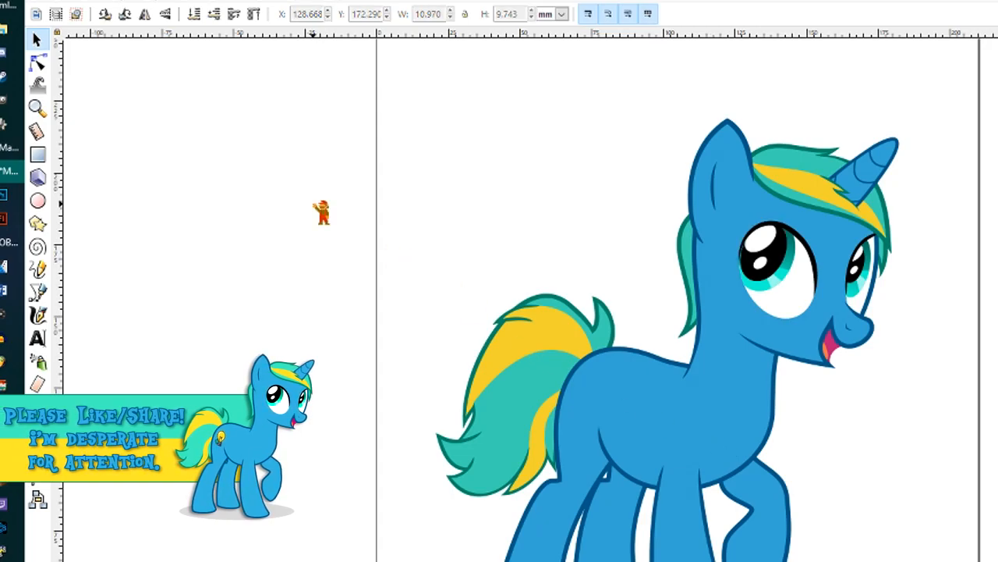
Step: Draw an open zigzag path of four straight segments with the Bezier tool in the empty area above the tail
key("n")
left_click_drag(470, 134, 552, 217)
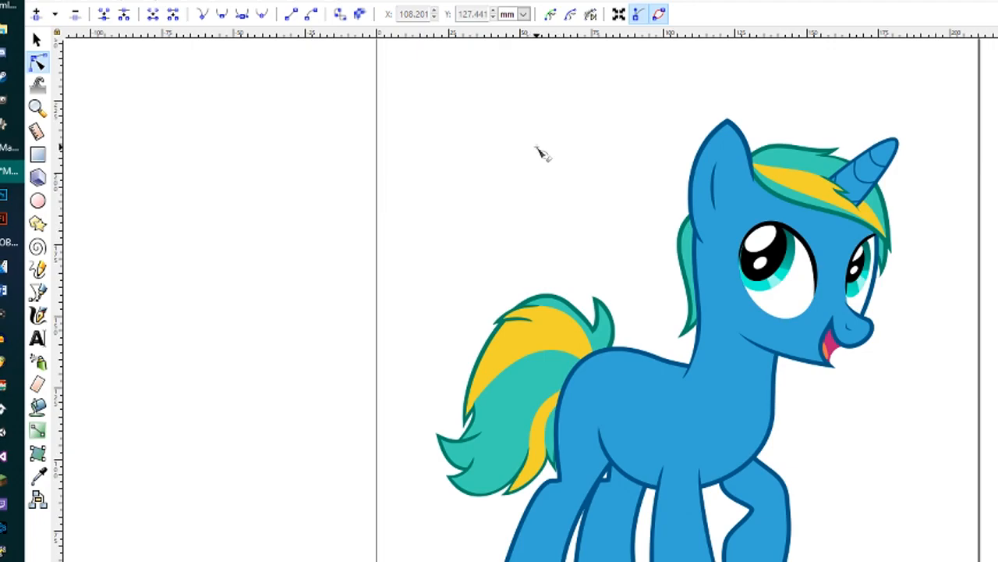
key("b")
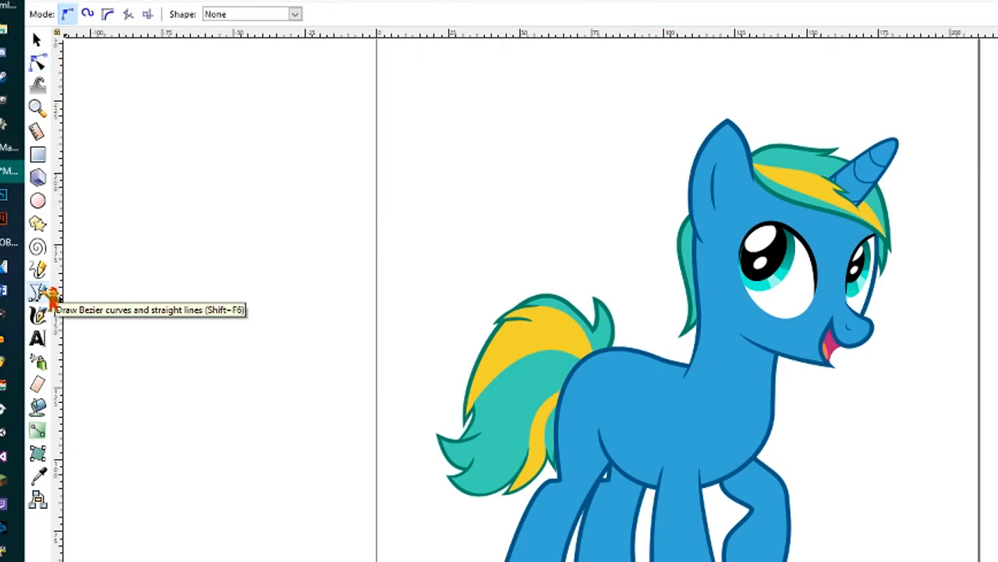
left_click(471, 224)
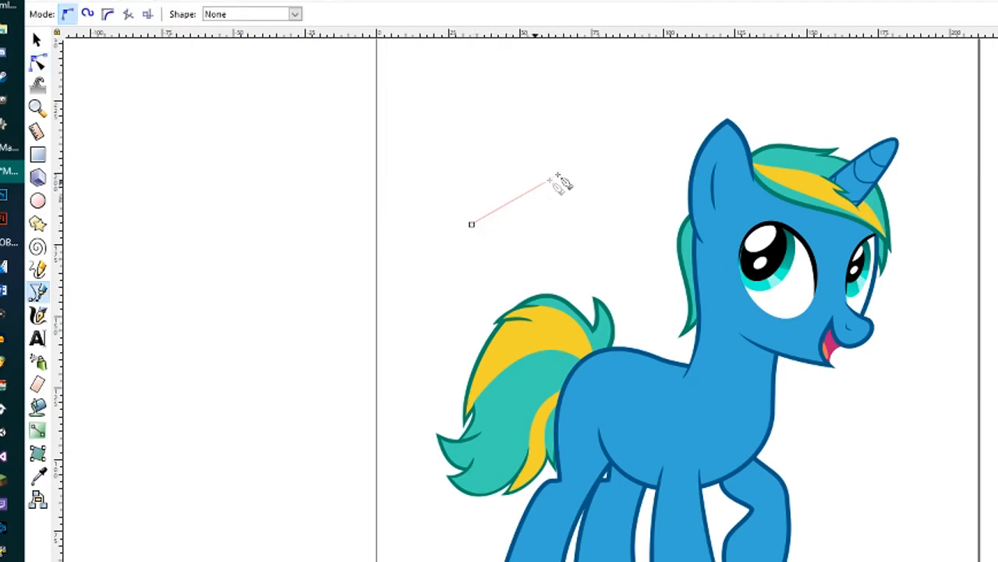
left_click(593, 130)
left_click(632, 279)
left_click(678, 162)
left_click(498, 266)
right_click(590, 309)
left_click(543, 301)
Step: Bend the straight segments of the zigzag path into curves with the Node tool
key("n")
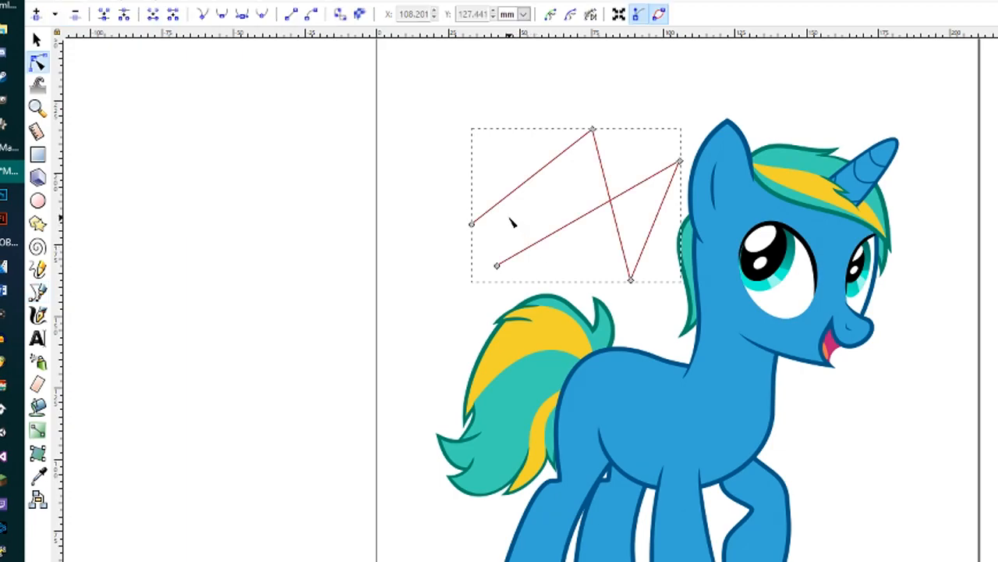
left_click_drag(494, 211, 484, 205)
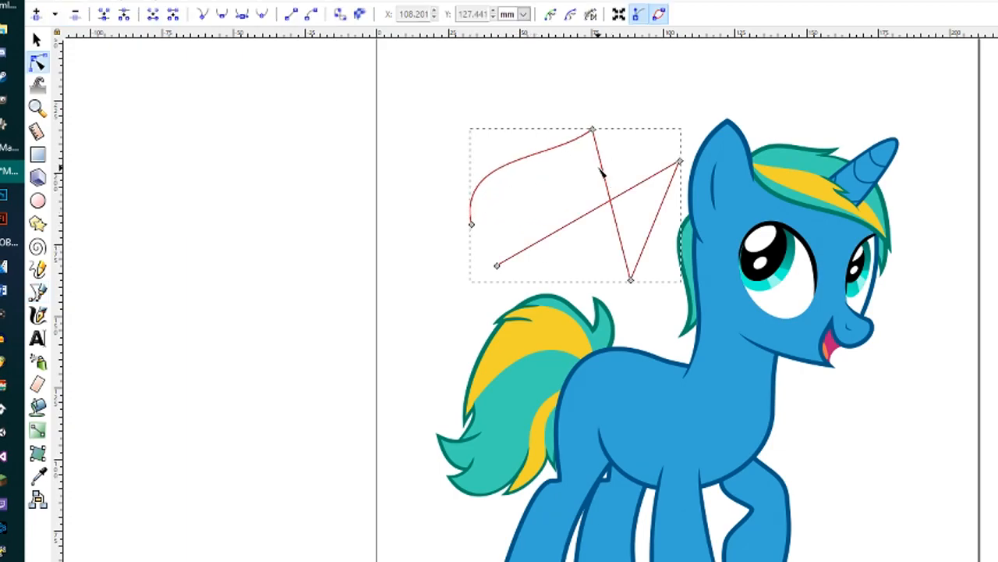
left_click_drag(578, 158, 676, 247)
left_click_drag(607, 205, 633, 242)
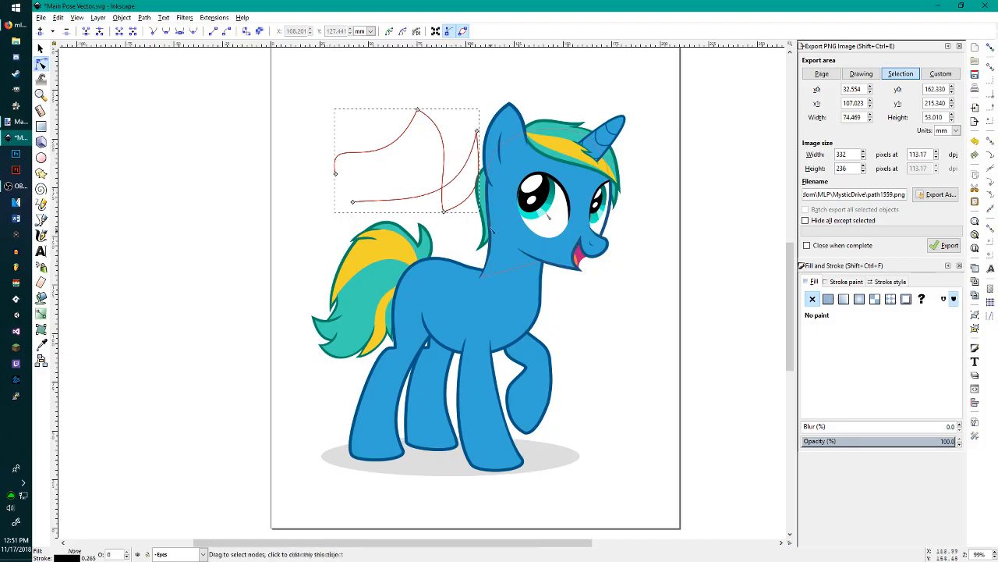
Step: Select the curved practice path above the tail and delete it
left_click(424, 235)
left_click(465, 241)
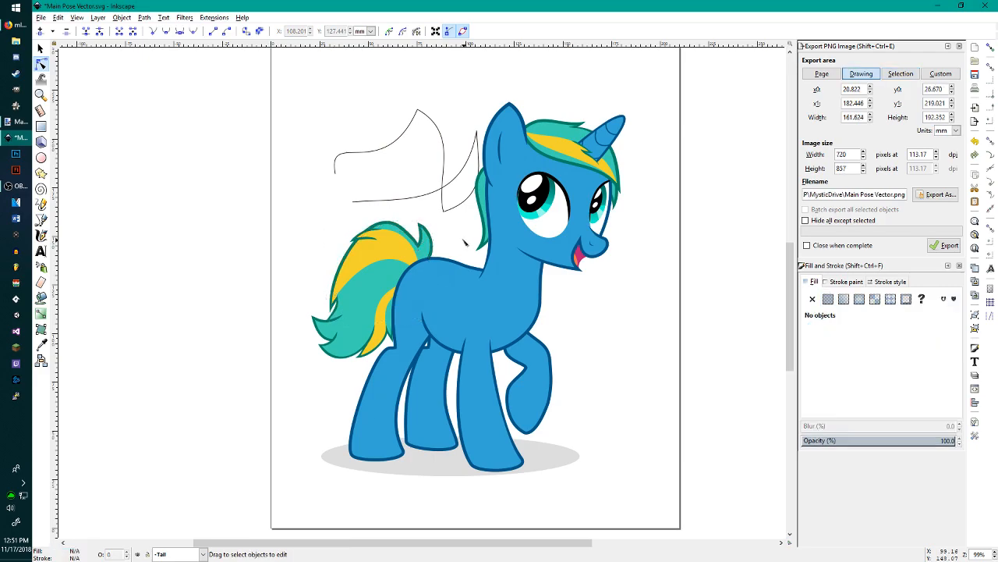
left_click(445, 169)
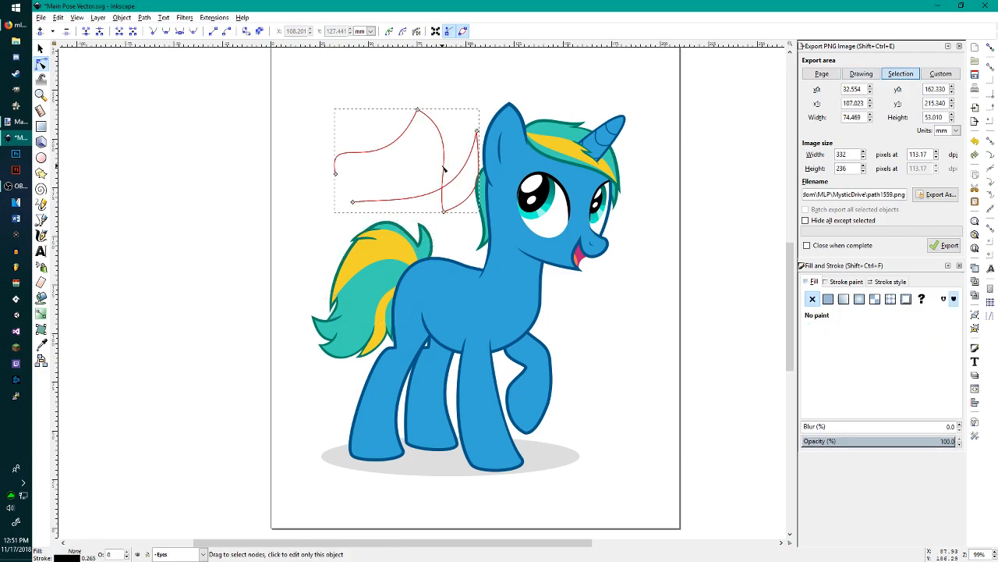
key("s")
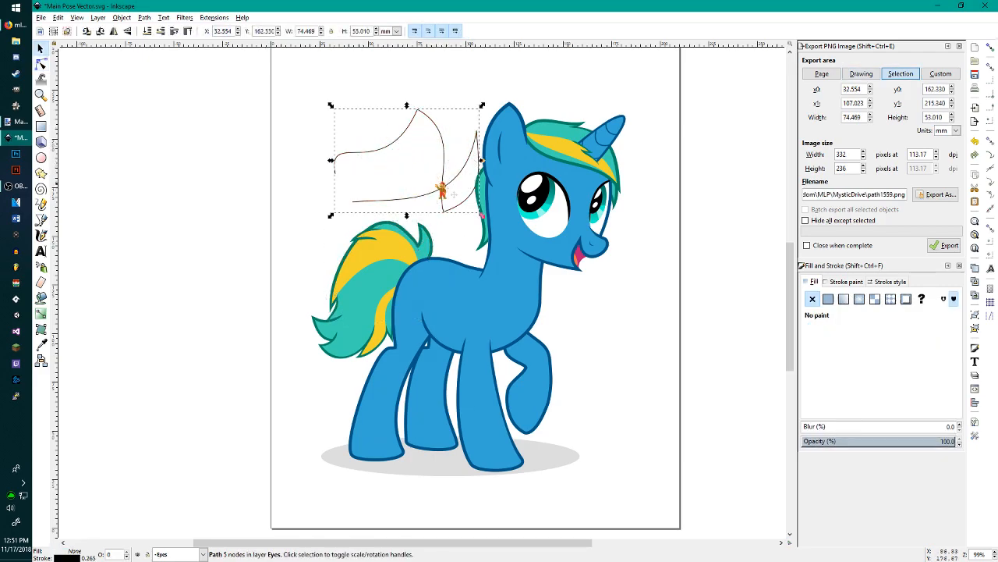
key("Delete")
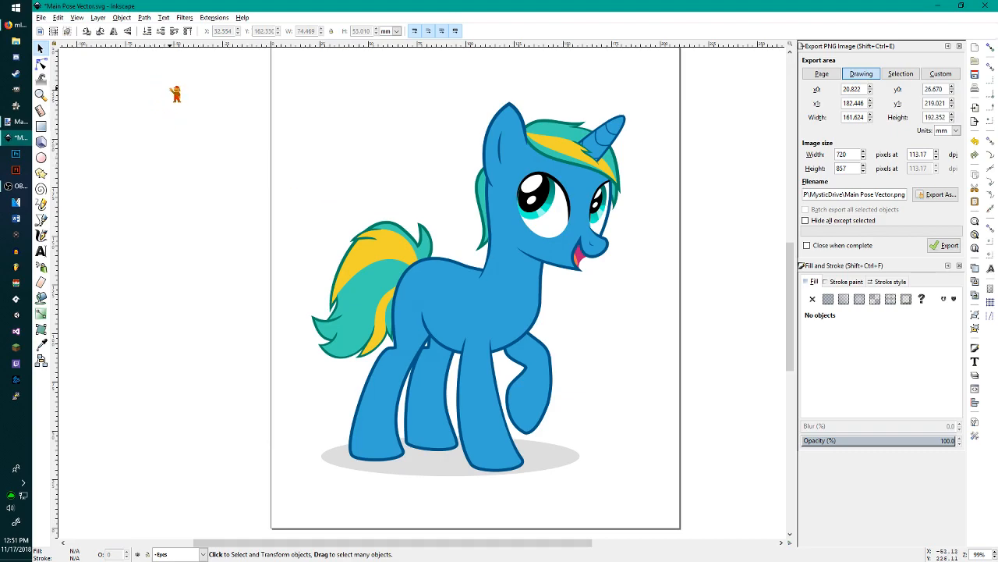
Step: Switch to Firefox, open the grey alicorn base vector in the "mlp pose vector" image results, and copy the image
key("alt+Tab")
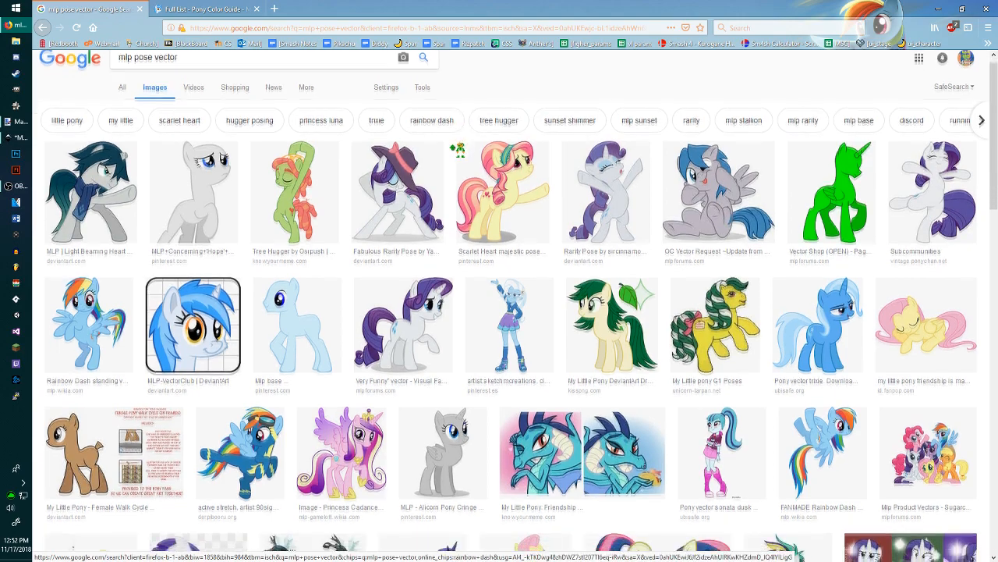
scroll(487, 149, "down", 2)
scroll(487, 148, "down", 3)
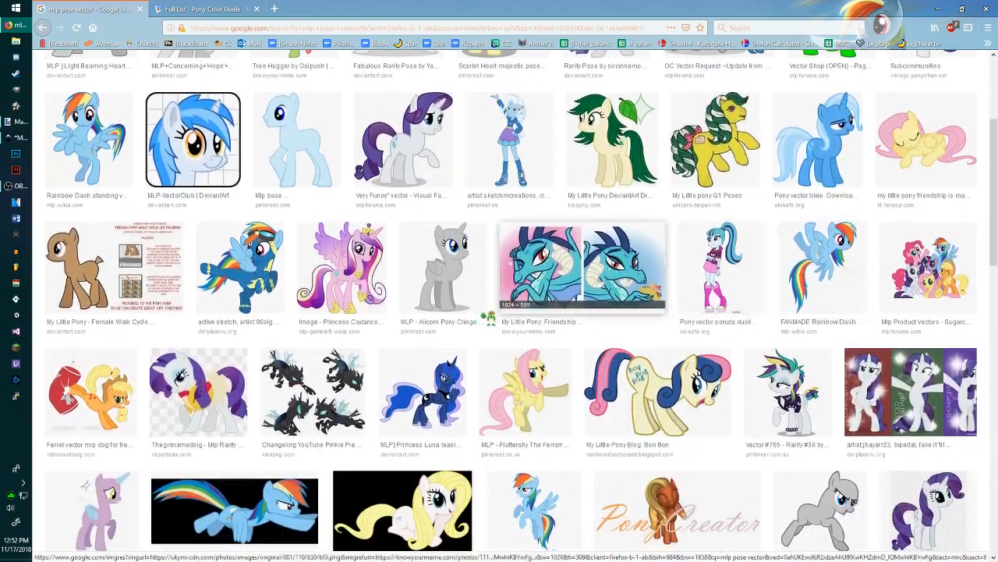
left_click(410, 256)
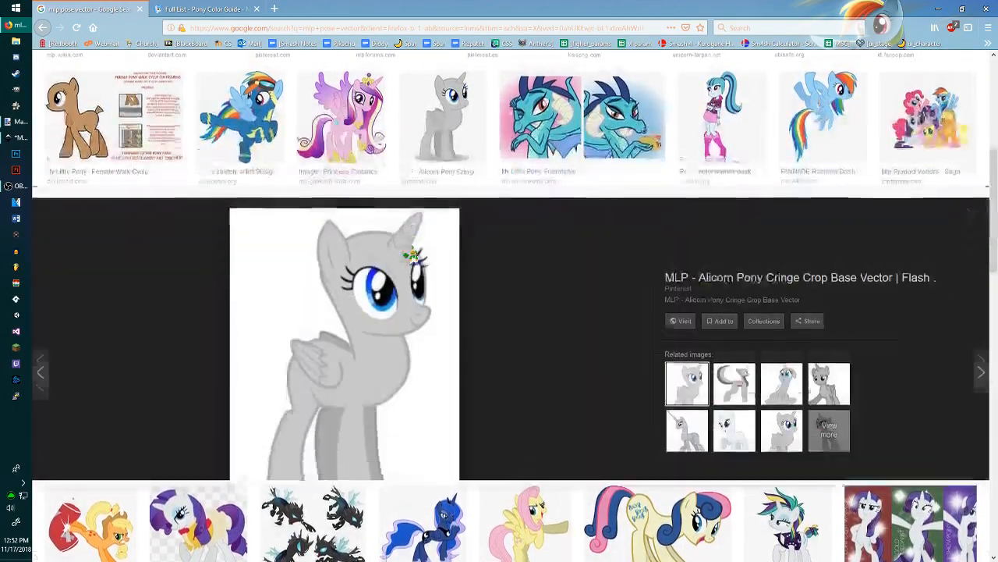
right_click(358, 314)
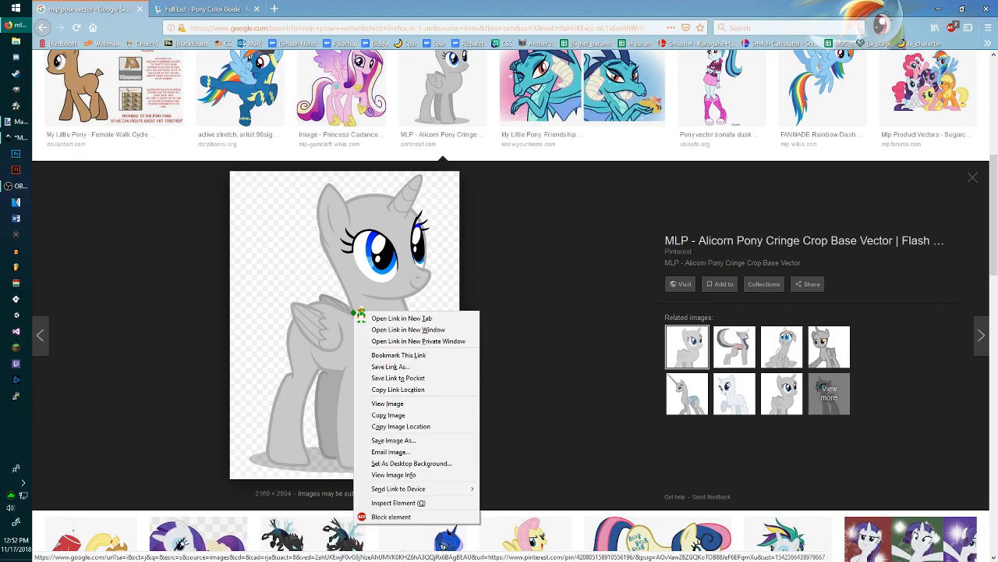
left_click(404, 417)
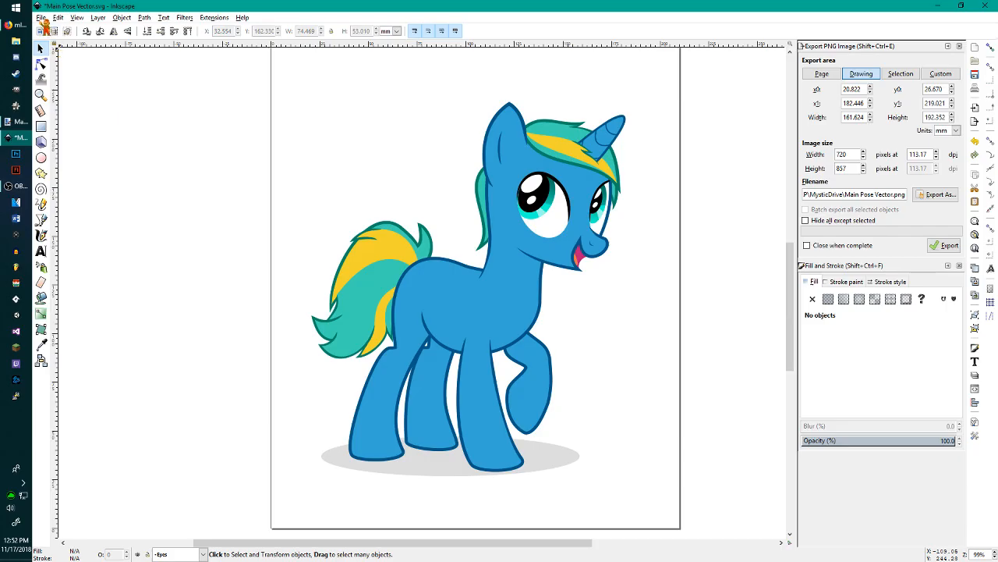
Step: Switch to Inkscape, look through the document templates without using one, and create a new blank document
left_click(15, 137)
left_click(43, 17)
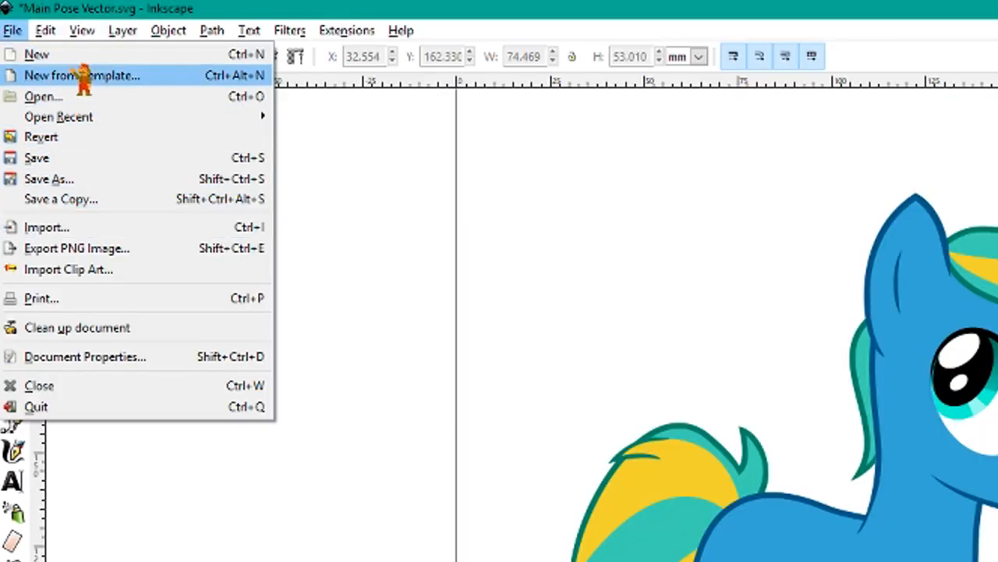
left_click(82, 75)
scroll(281, 273, "down", 2)
scroll(279, 299, "up", 2)
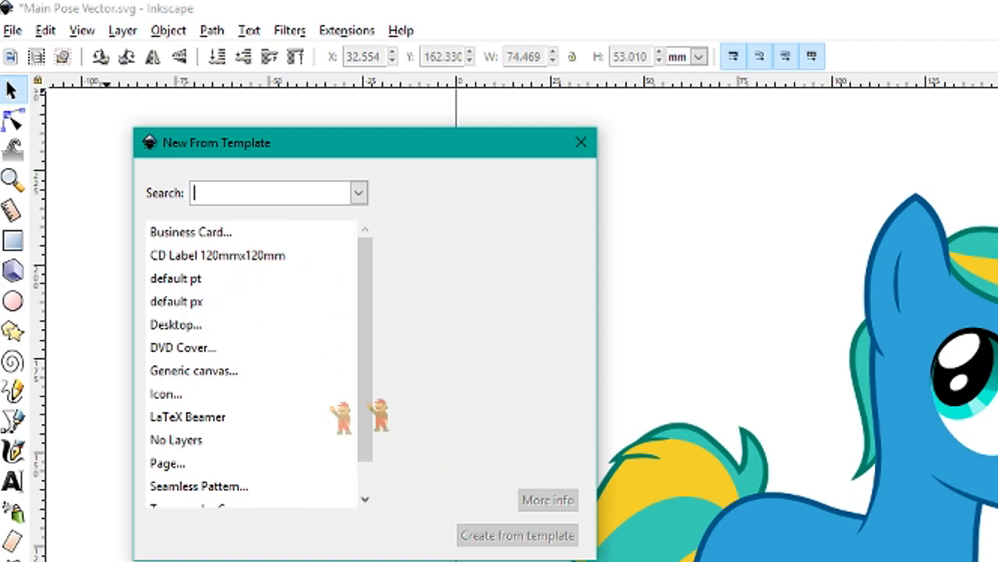
left_click(581, 143)
left_click(12, 30)
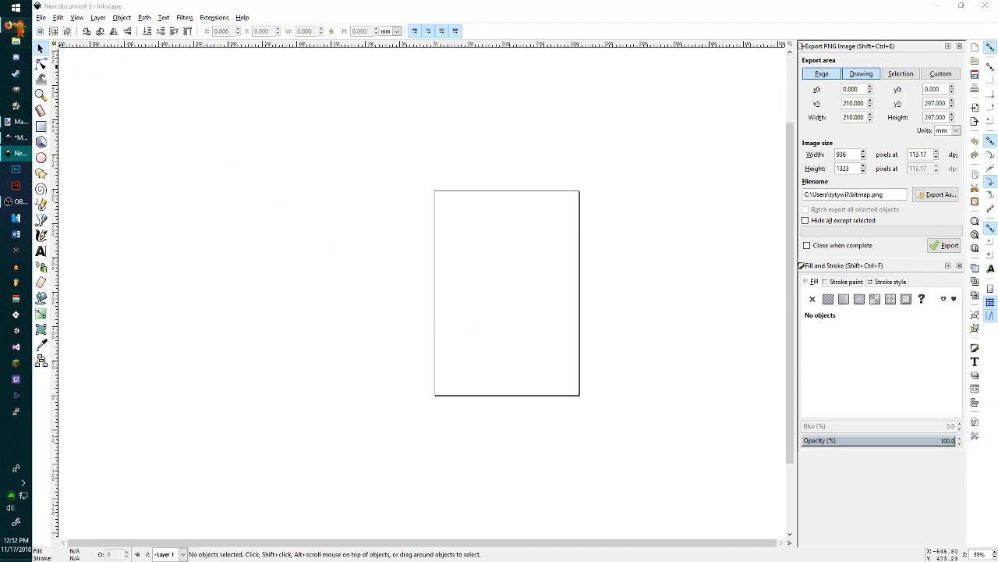
Step: Switch to Firefox and compare the sleeping Fluttershy image with the grey alicorn base as pose references
key("alt+Tab")
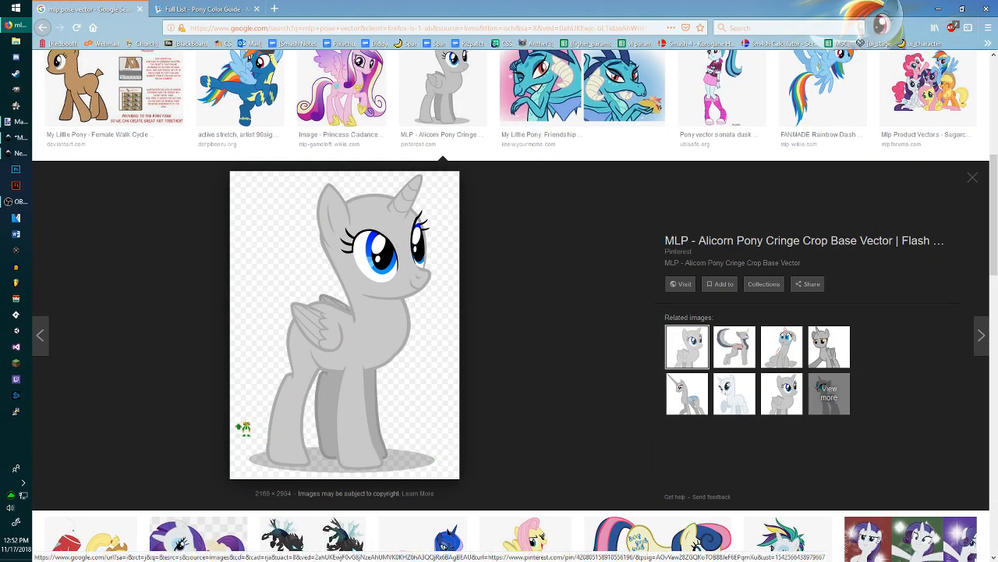
scroll(355, 227, "up", 3)
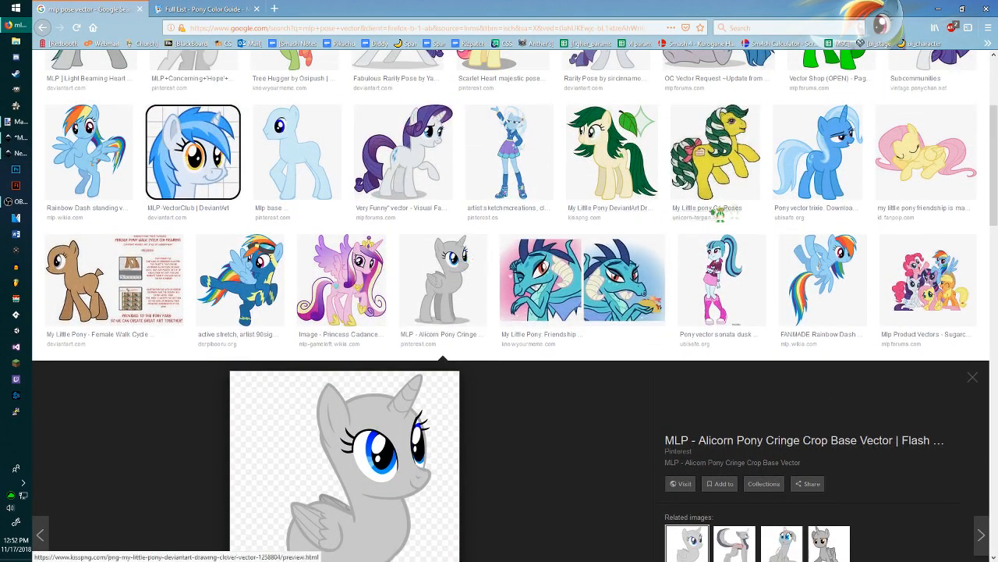
left_click(867, 164)
left_click(903, 119)
scroll(402, 306, "down", 3)
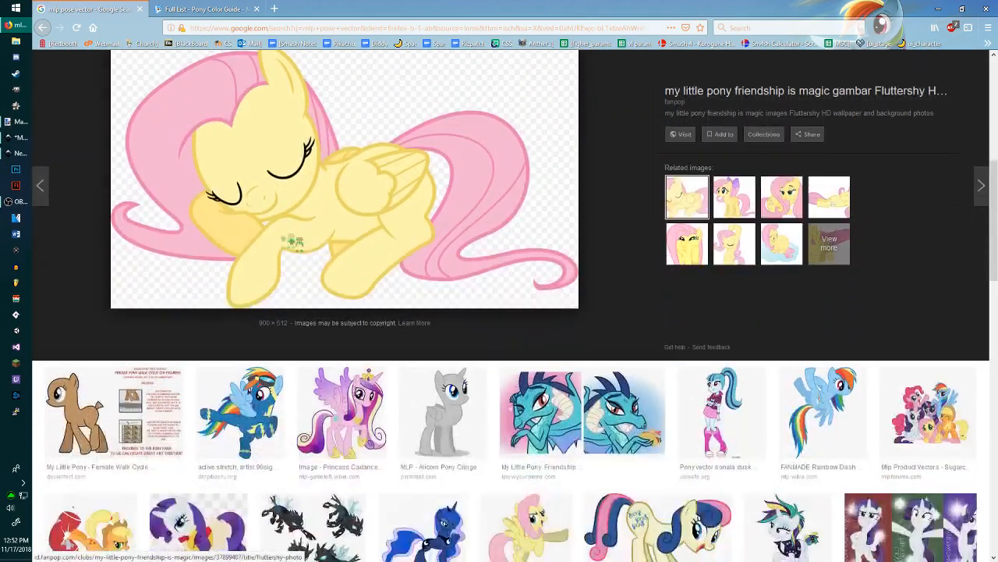
scroll(291, 237, "up", 2)
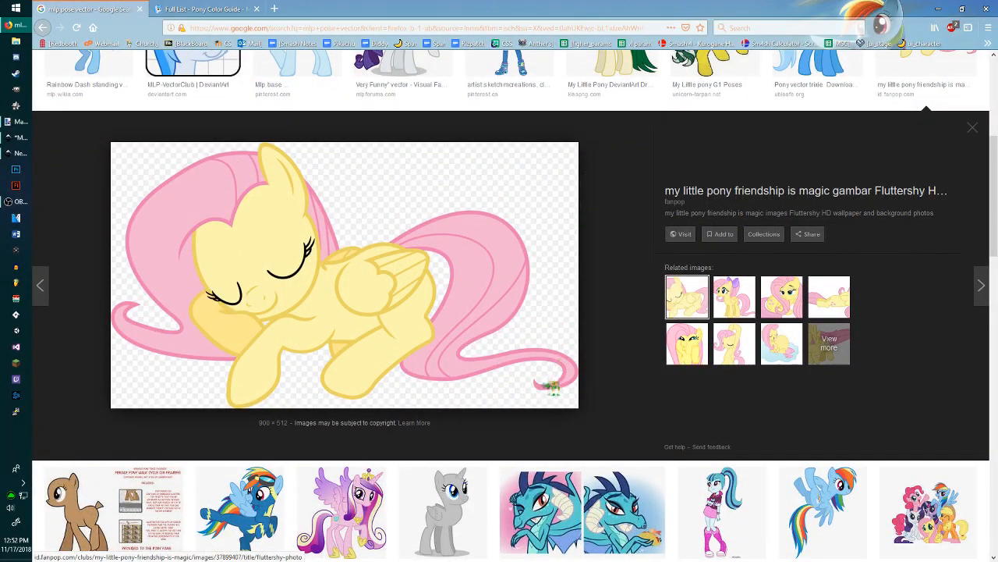
left_click(443, 511)
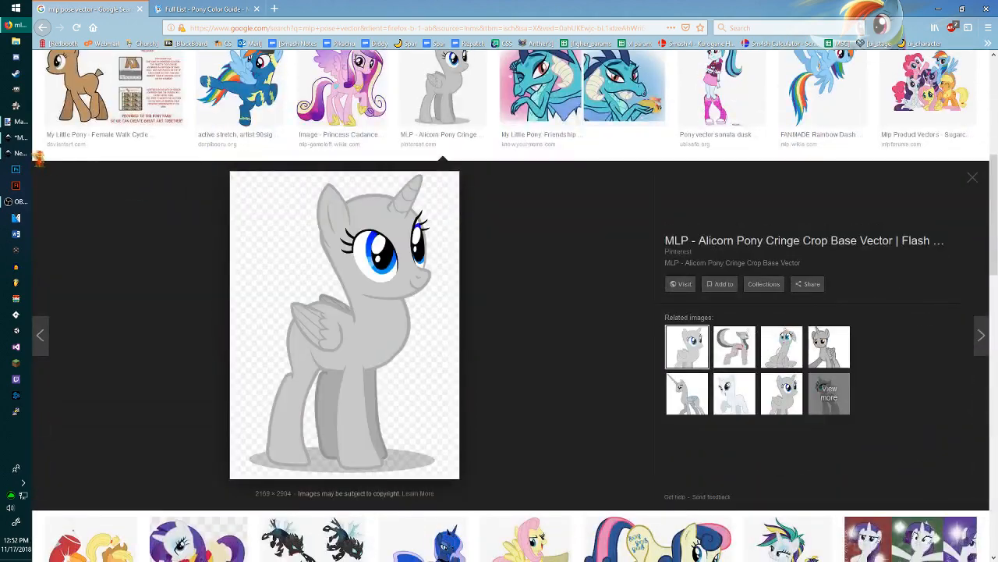
Step: Switch back to the new Inkscape document and paste the copied alicorn base image onto the canvas
left_click(19, 153)
left_click(40, 17)
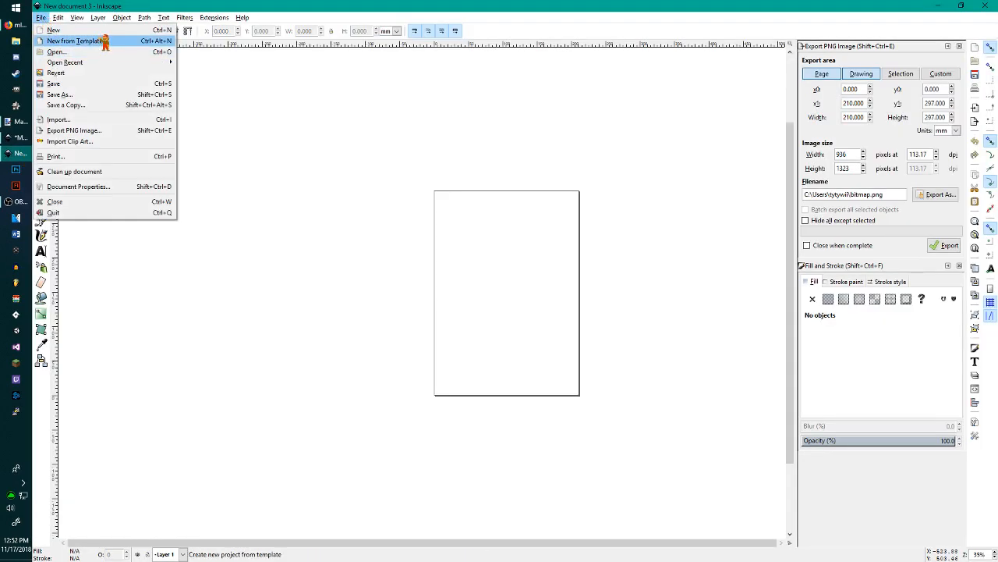
left_click(103, 41)
scroll(234, 219, "down", 1)
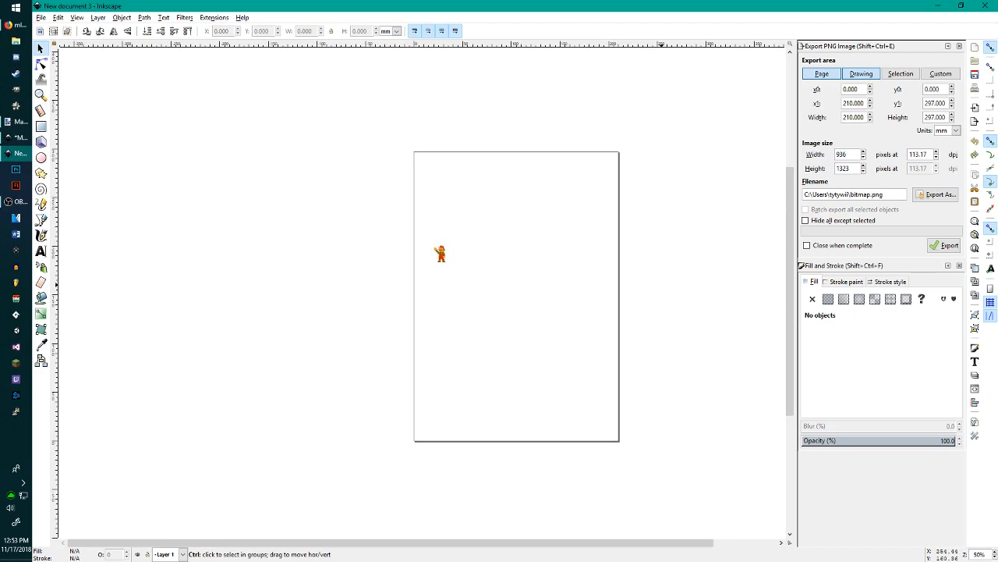
key("ctrl+v")
scroll(518, 248, "down", 3)
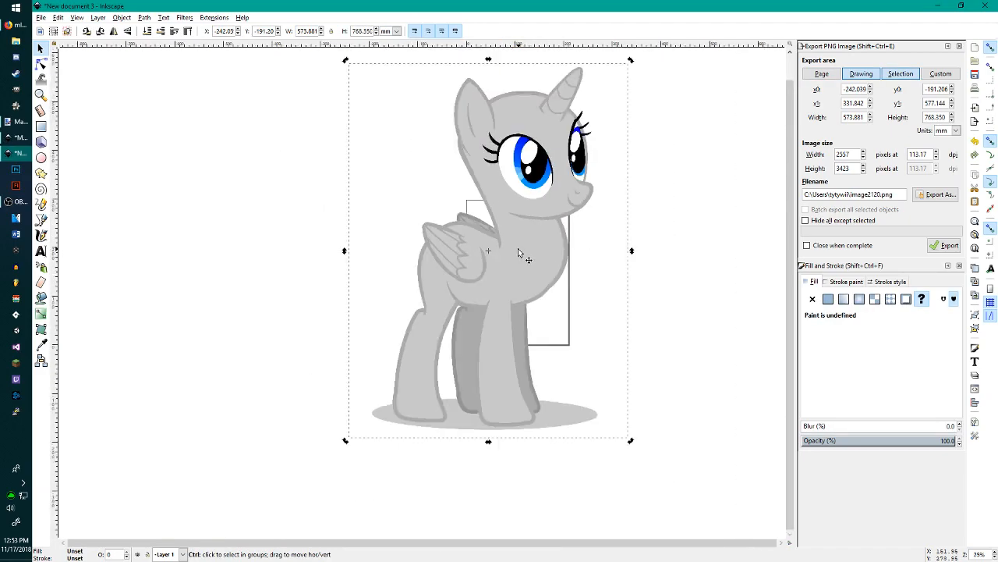
Step: Scale the pasted base image down proportionally to about 181 × 242 mm and move it onto the page
left_click(481, 337)
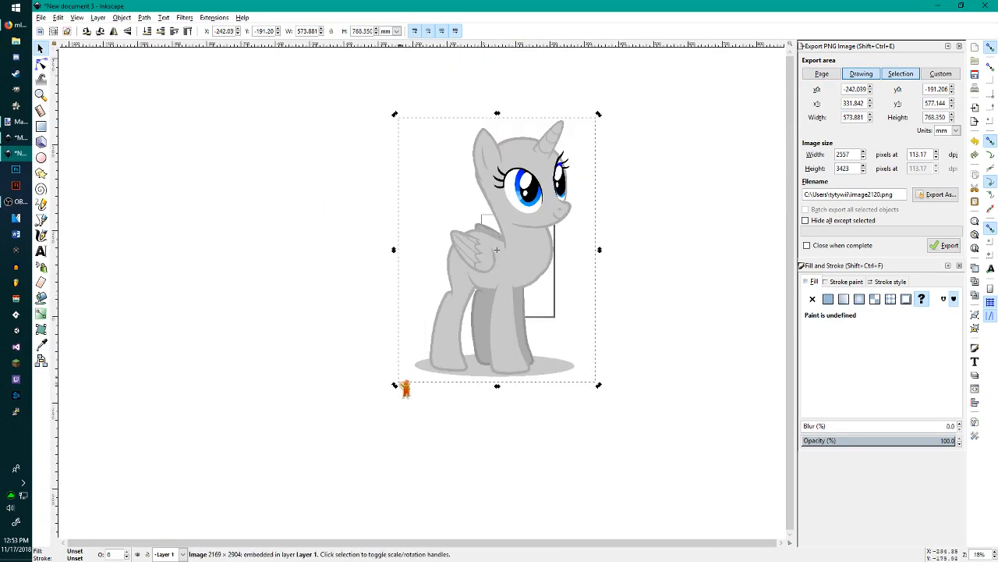
left_click_drag(600, 387, 660, 340)
key("ctrl+z")
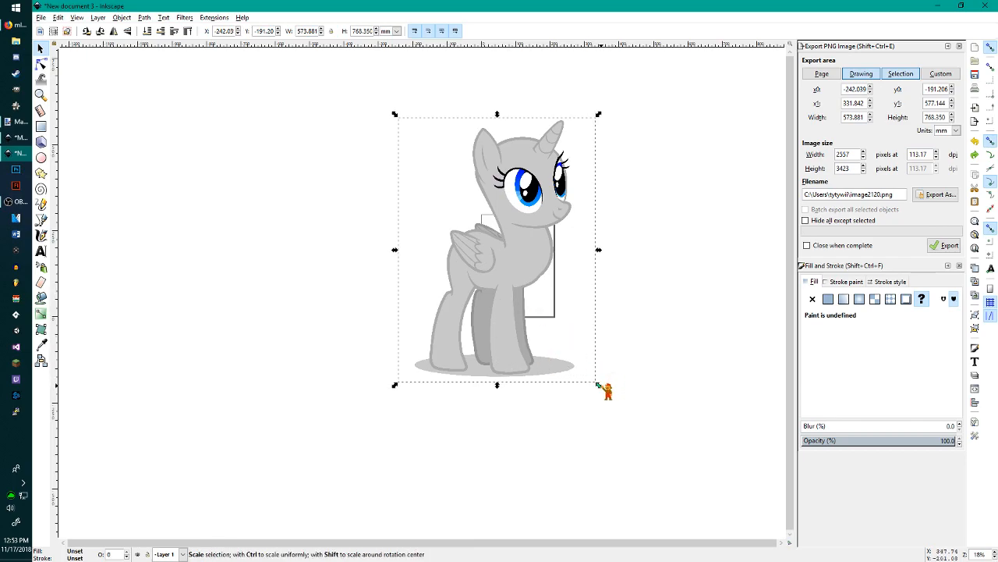
left_click_drag(599, 385, 469, 307)
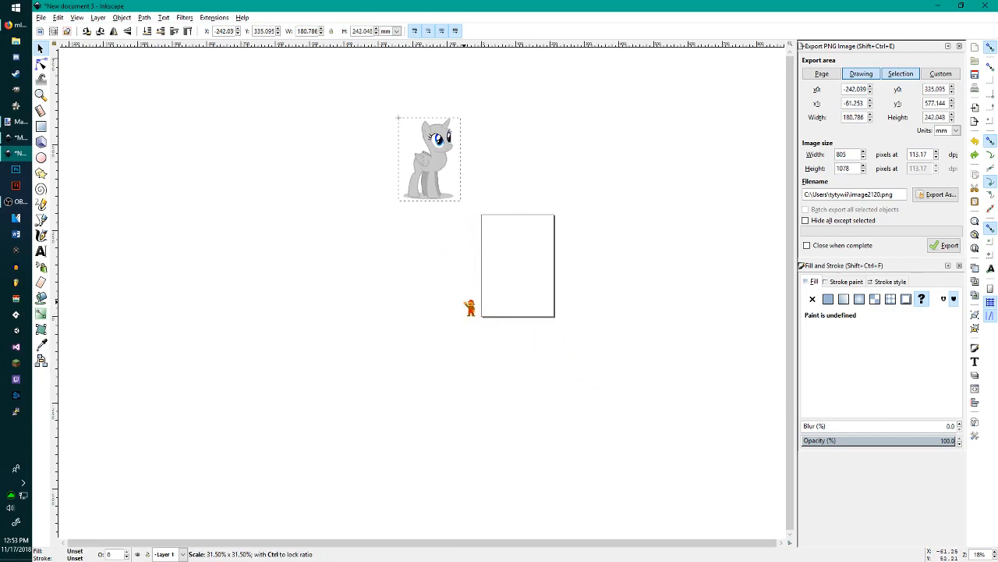
left_click_drag(429, 166, 515, 268)
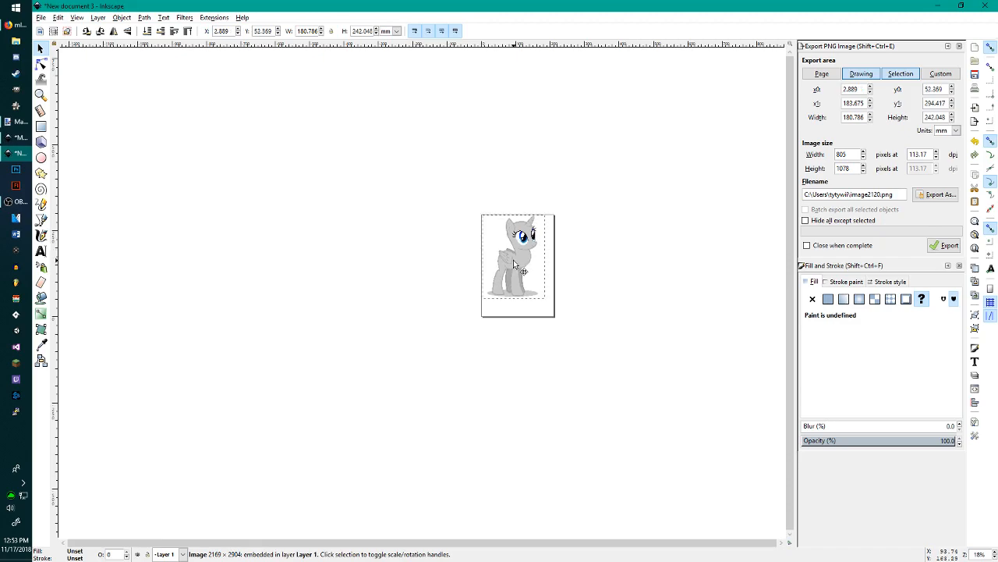
Step: Shrink the image further to about 159 × 213 mm, centre it on the page, and deselect it
scroll(516, 269, "up", 4)
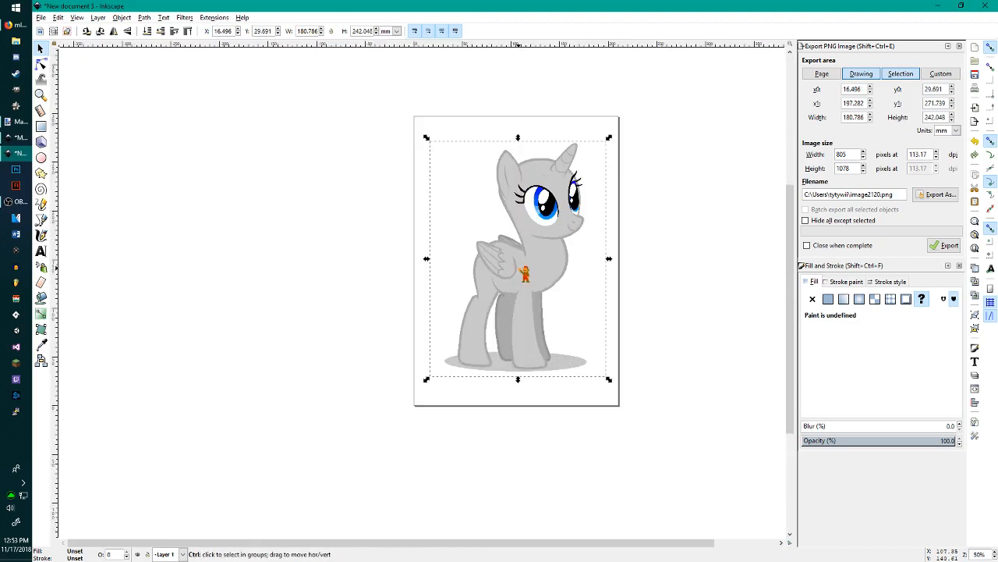
left_click_drag(645, 424, 615, 383)
left_click_drag(523, 255, 544, 278)
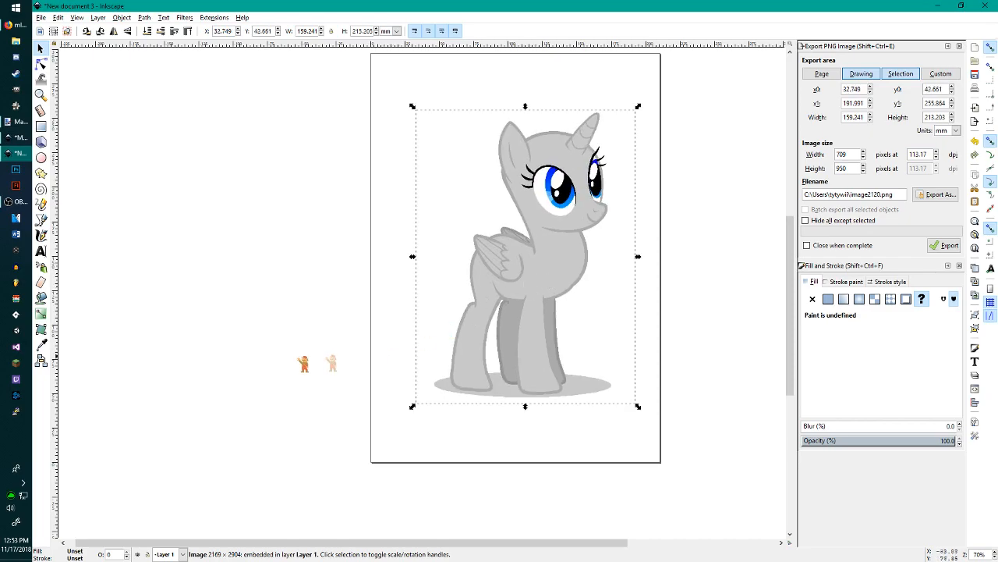
left_click(297, 357)
scroll(379, 344, "up", 1)
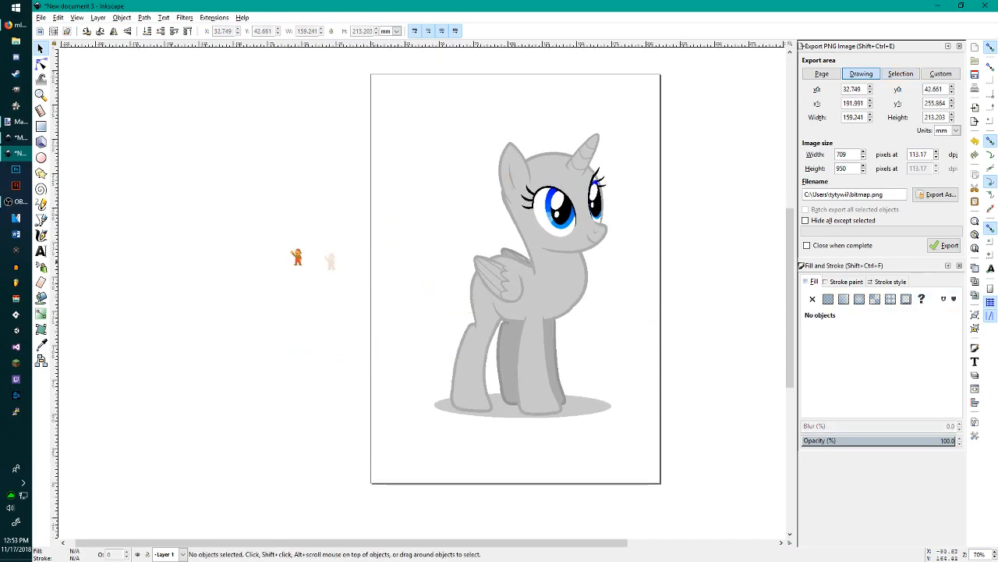
Step: Try to edit the reference image with the Node tool, and return to the Selector tool
left_click(541, 261)
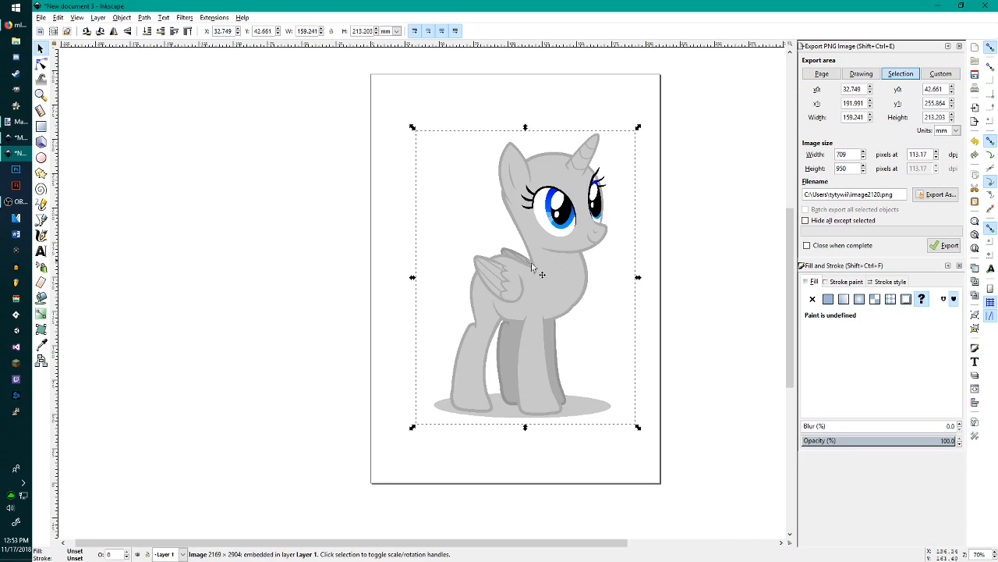
key("n")
left_click_drag(496, 229, 493, 225)
left_click(572, 238)
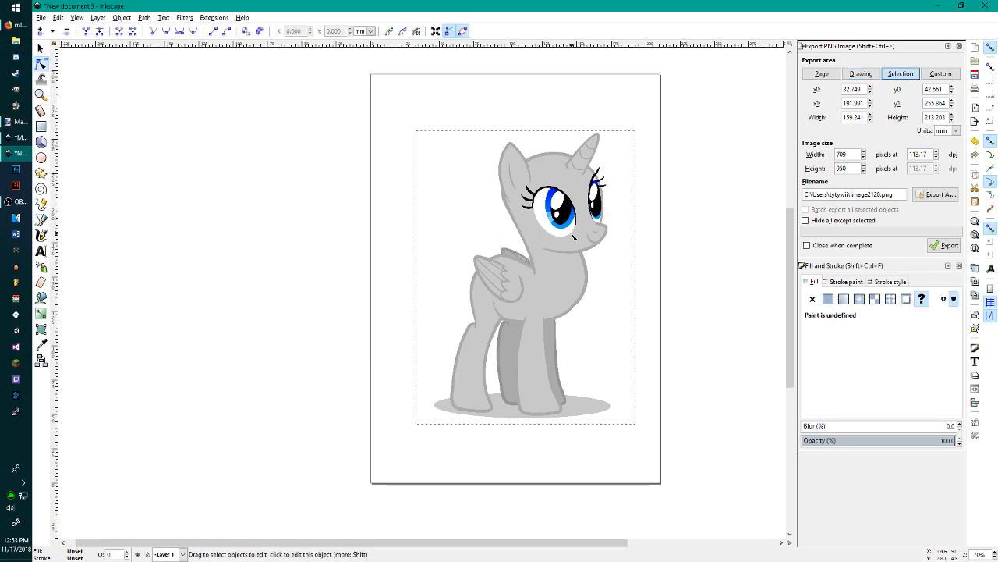
key("s")
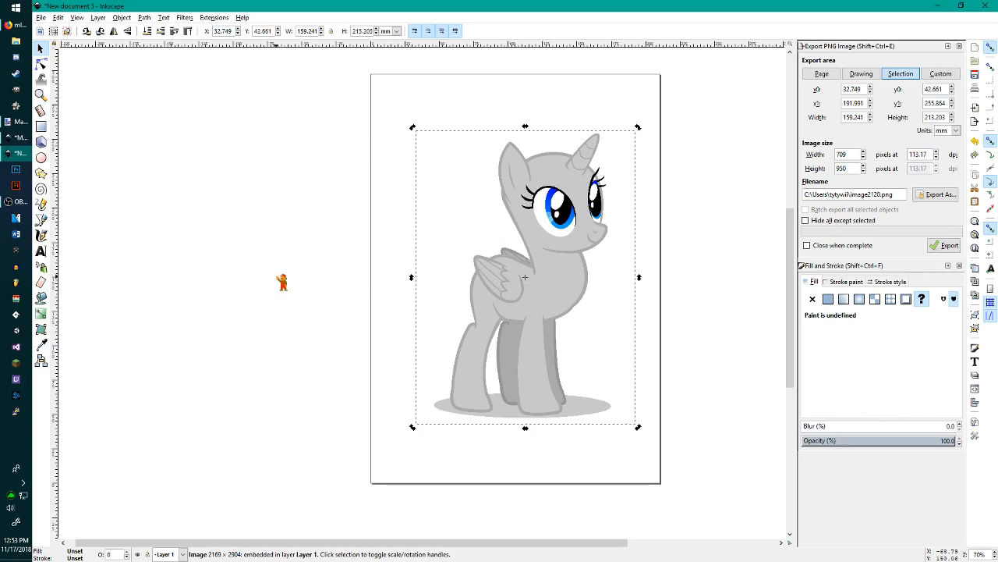
Step: Deselect the reference image, lock Layer 1, and check the list of layers in the document
left_click(223, 367)
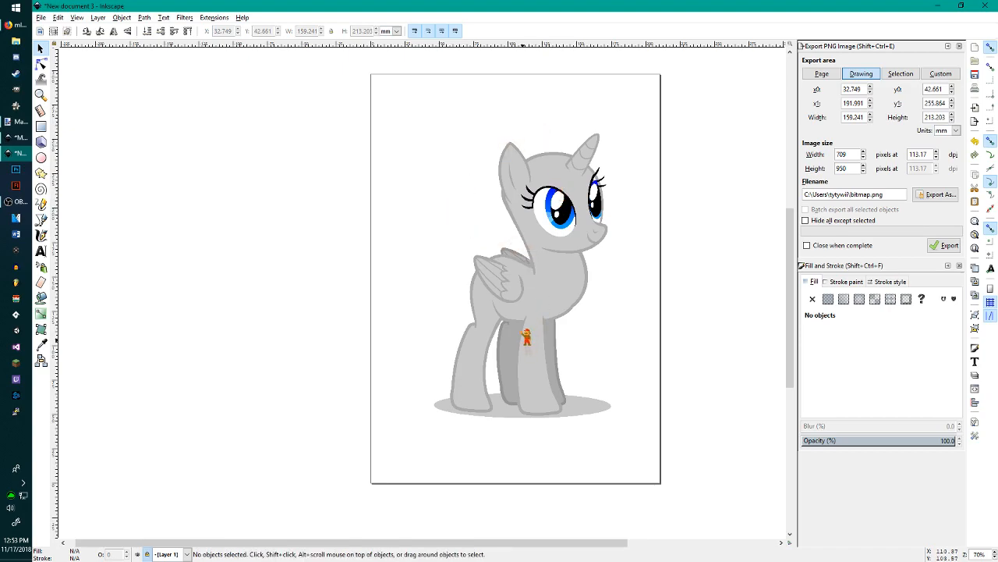
scroll(572, 186, "up", 2)
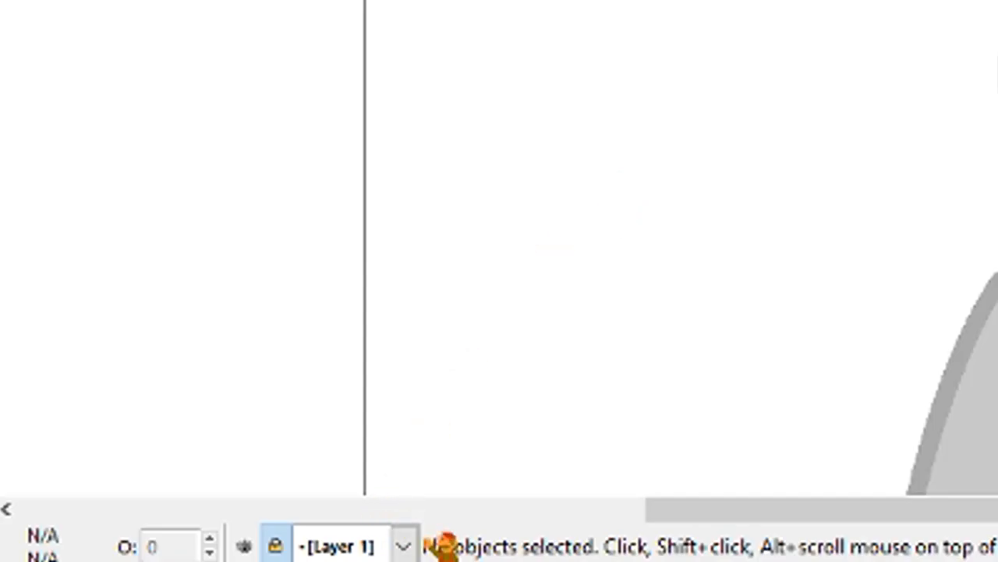
left_click(187, 554)
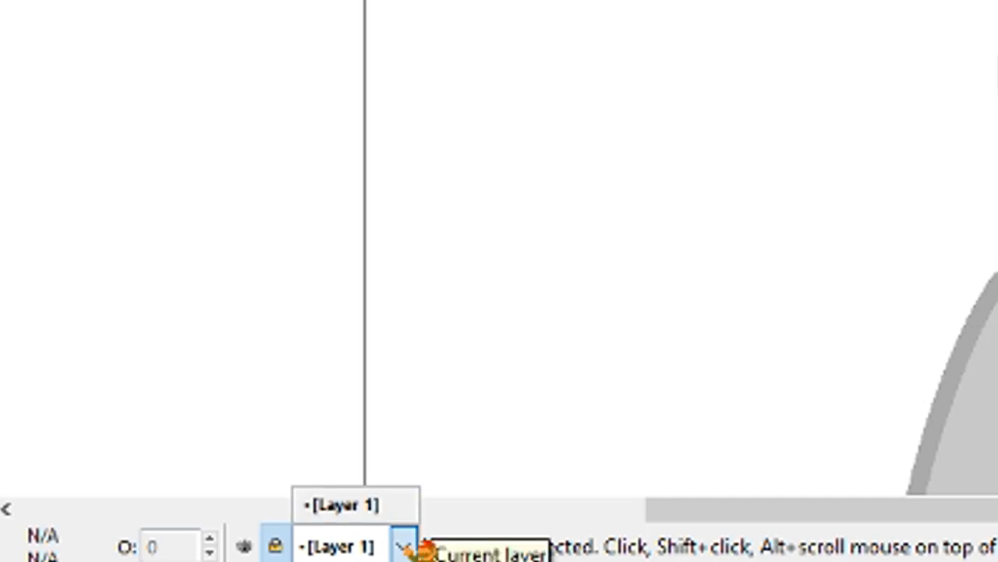
left_click(405, 549)
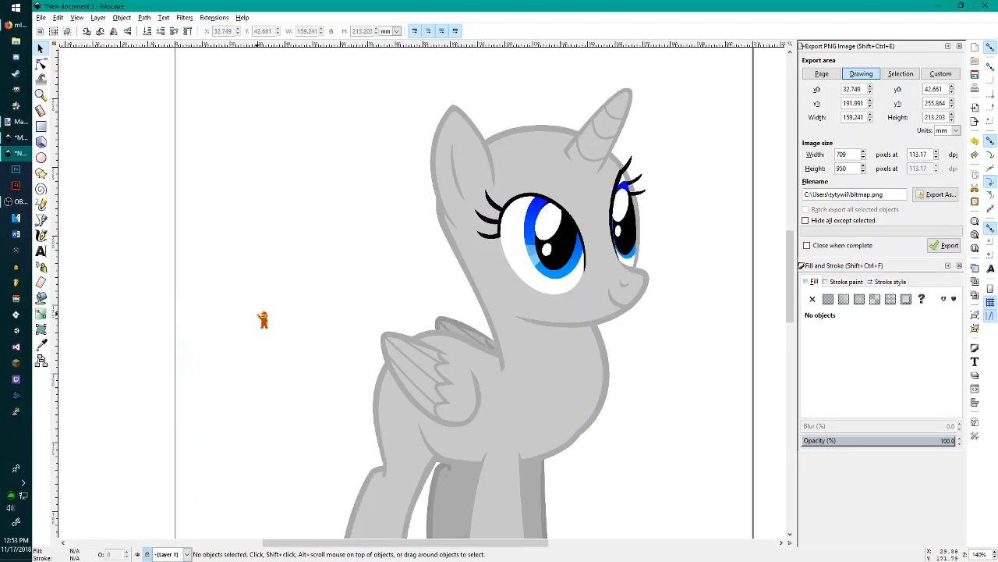
Step: Add a new layer named "Back Legs" above the current layer
scroll(301, 286, "down", 1, "ctrl")
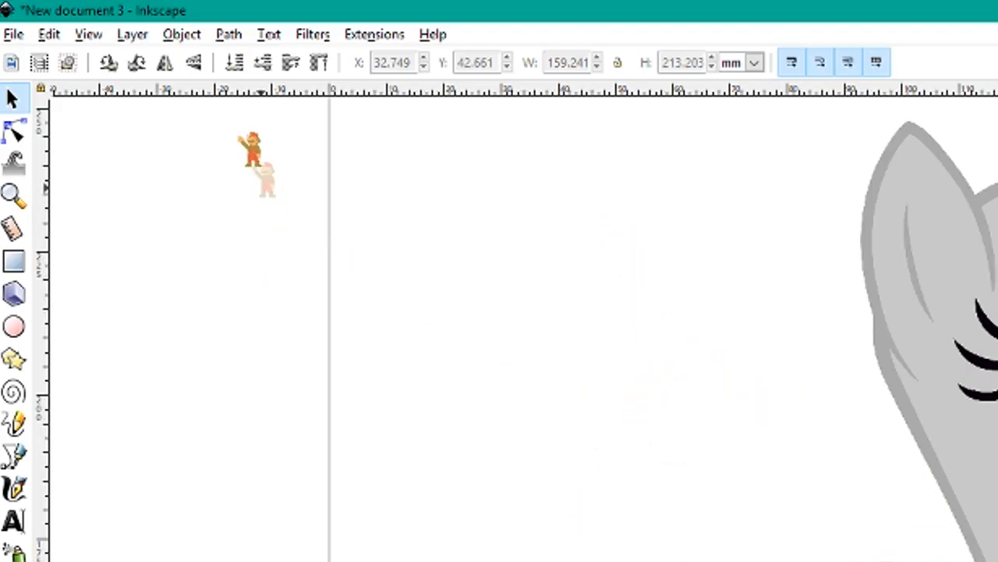
left_click(148, 34)
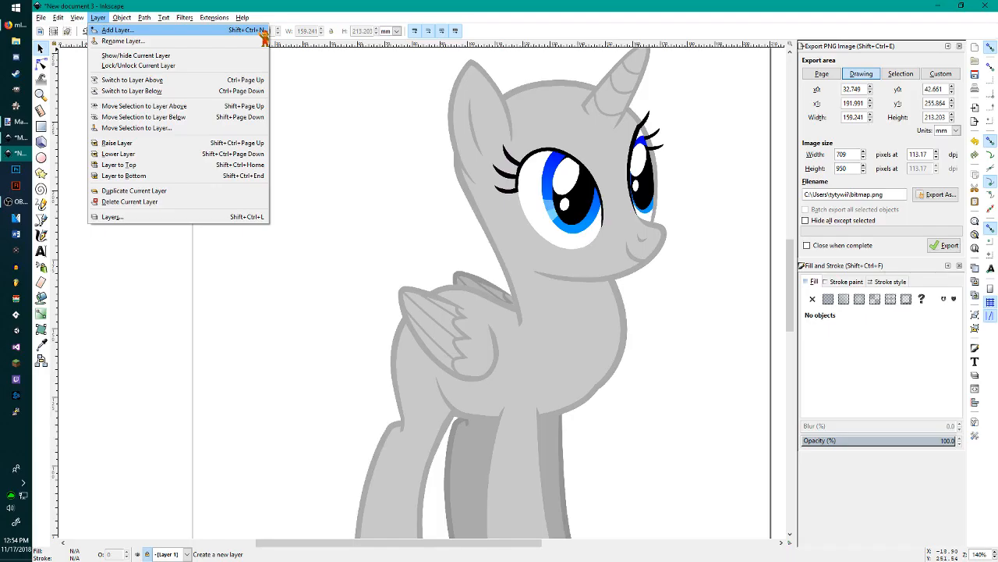
left_click(468, 62)
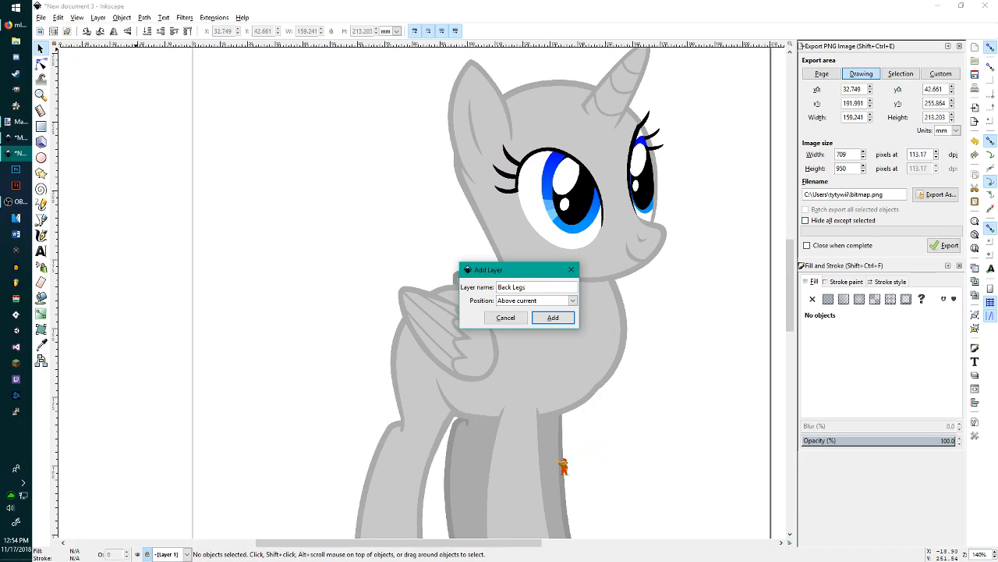
left_click(551, 319)
Step: Switch to Main Pose Vector.svg, make the Horn layer current, and raise and lower it in the layer stack
left_click(15, 137)
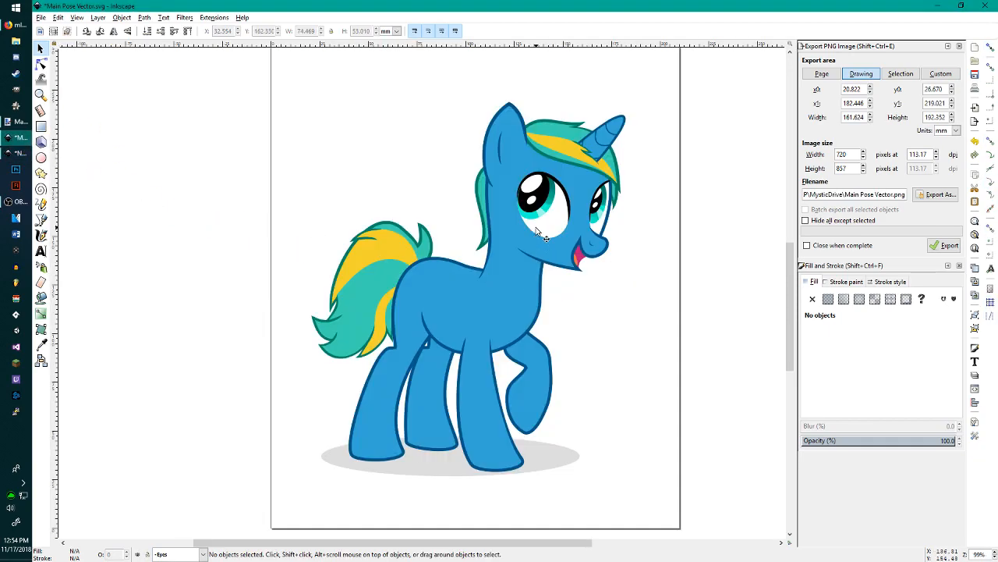
left_click(188, 555)
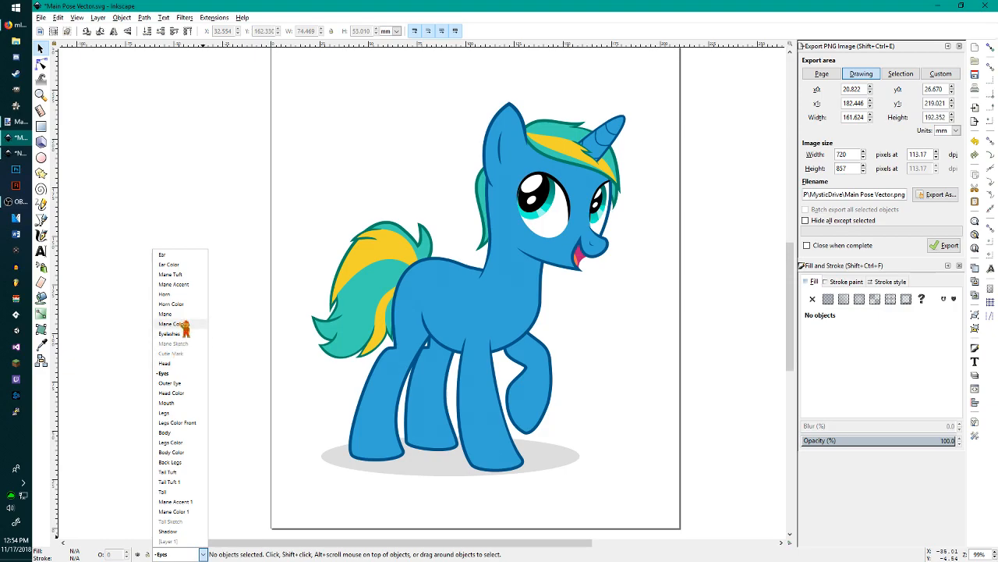
left_click(177, 296)
key("shift+ctrl+Page_Up")
key("shift+ctrl+Page_Up")
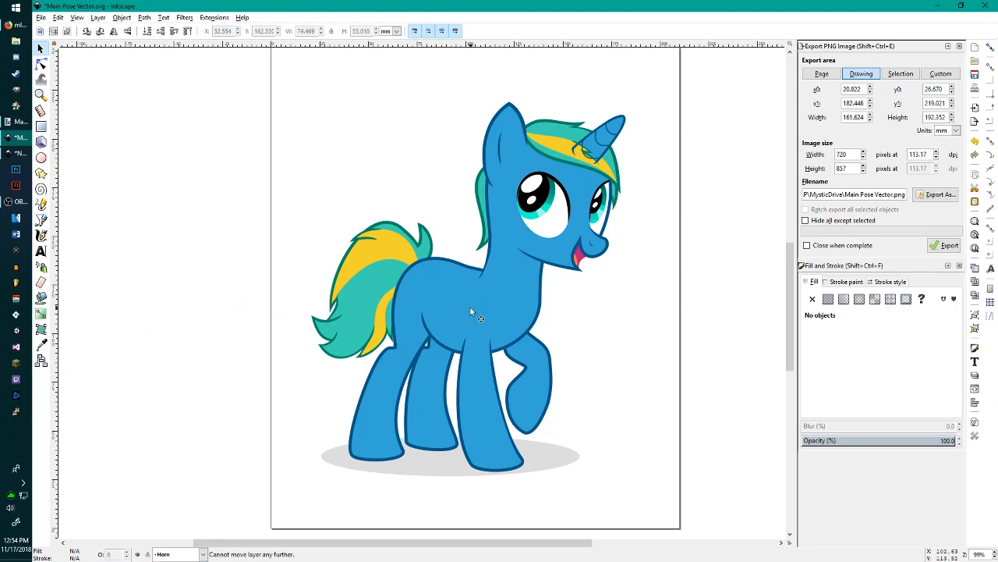
key("shift+ctrl+Page_Down")
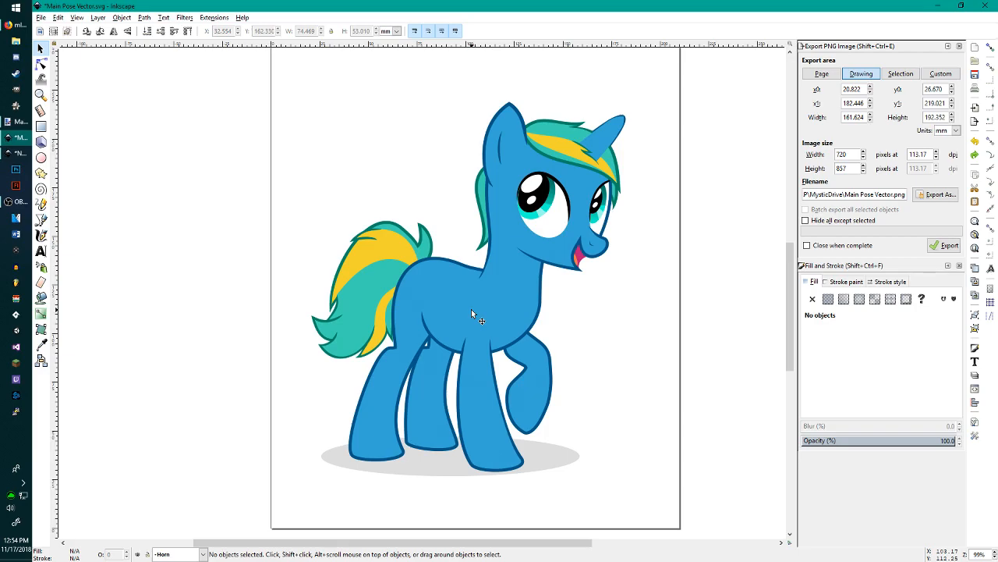
Step: Switch back to New document 3 and add a layer named "Back Wing" above Back Legs
key("ctrl+Tab")
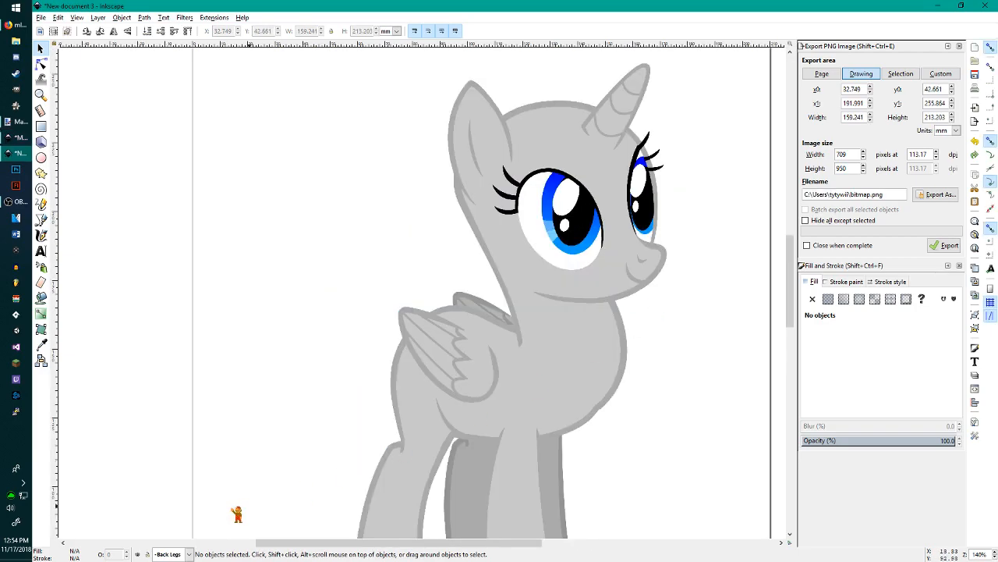
scroll(383, 353, "down", 3)
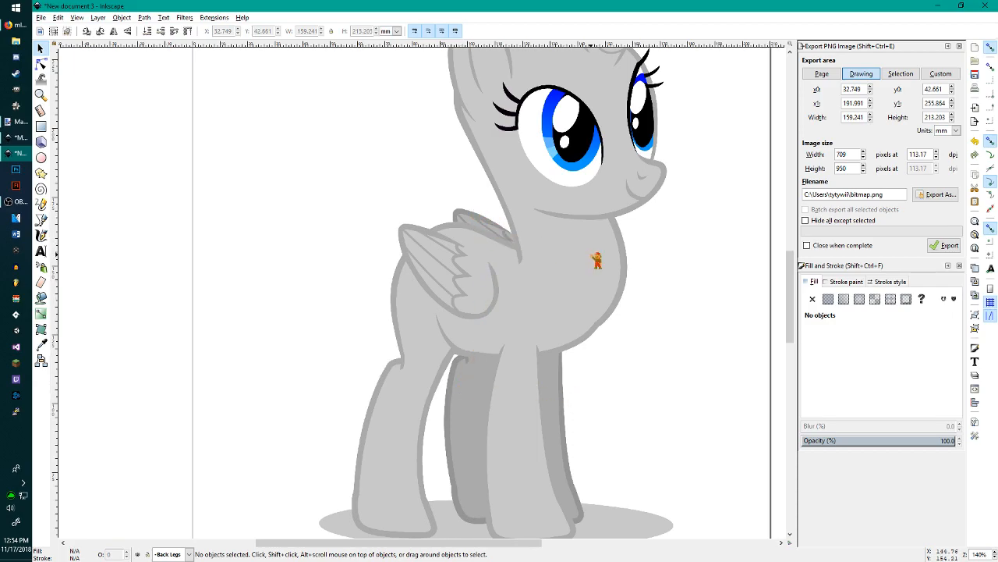
key("ctrl+shift+n")
type("Back Wing")
key("Return")
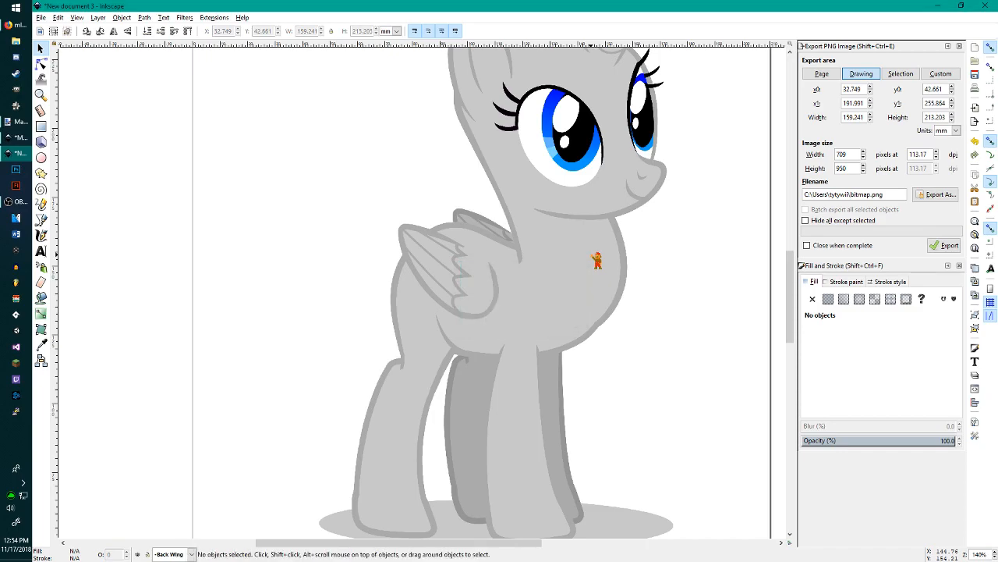
Step: Add a "Body" layer and a "Front Legs" layer, each above the current layer
key("ctrl+shift+n")
type("Body")
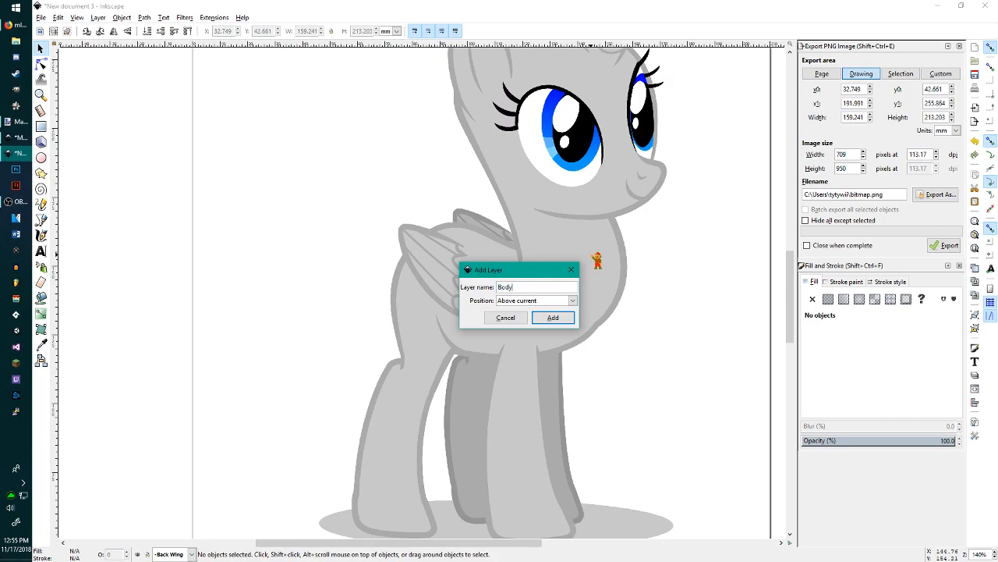
key("Return")
key("ctrl+shift+n")
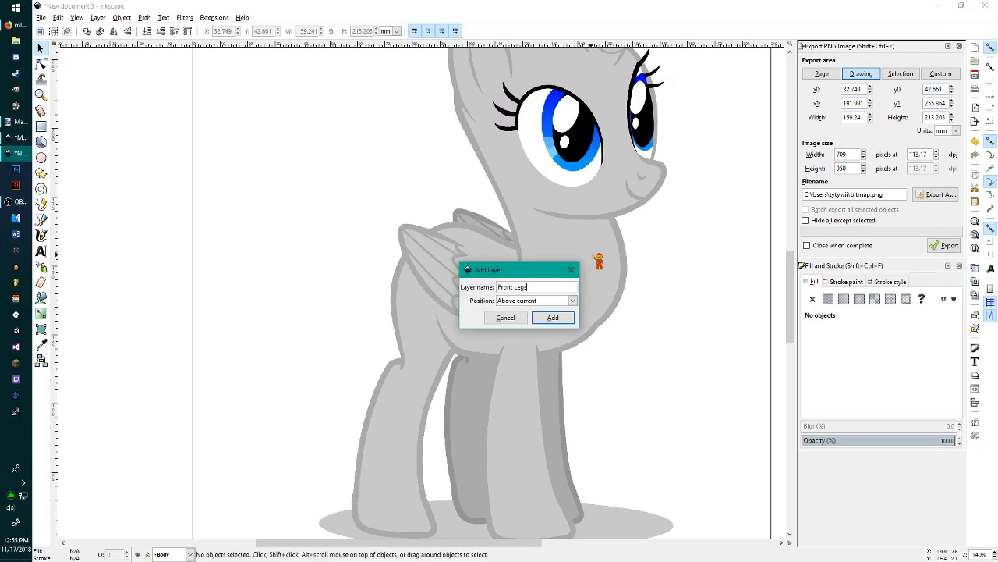
left_click(555, 318)
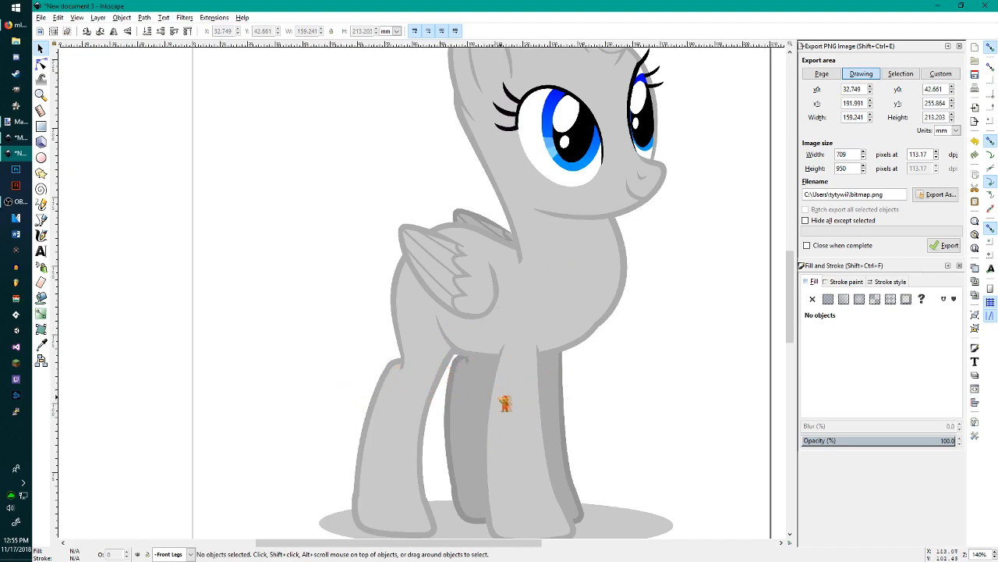
Step: Add a layer named "Front Wing" above the Front Legs layer
scroll(590, 416, "up", 3)
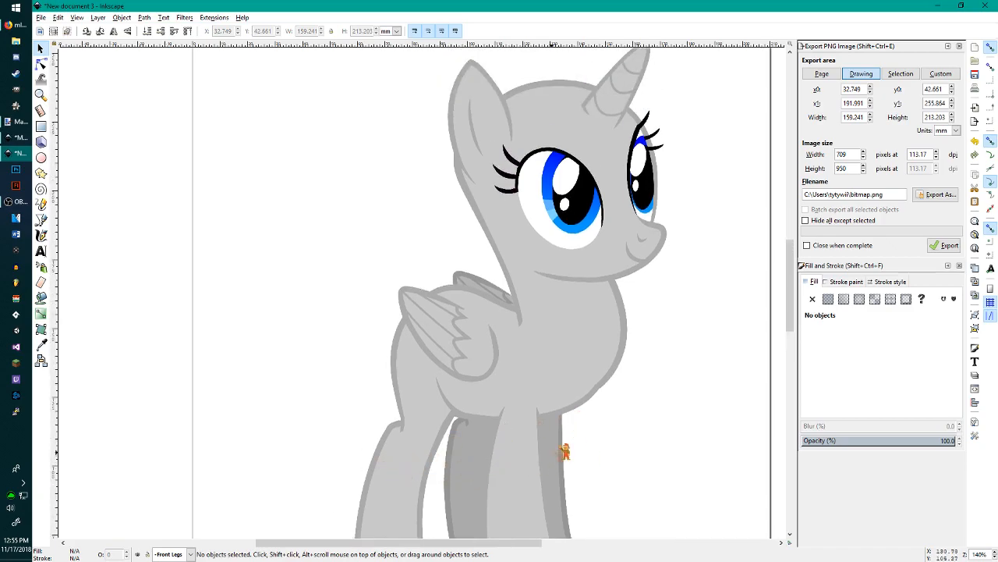
scroll(702, 401, "down", 2)
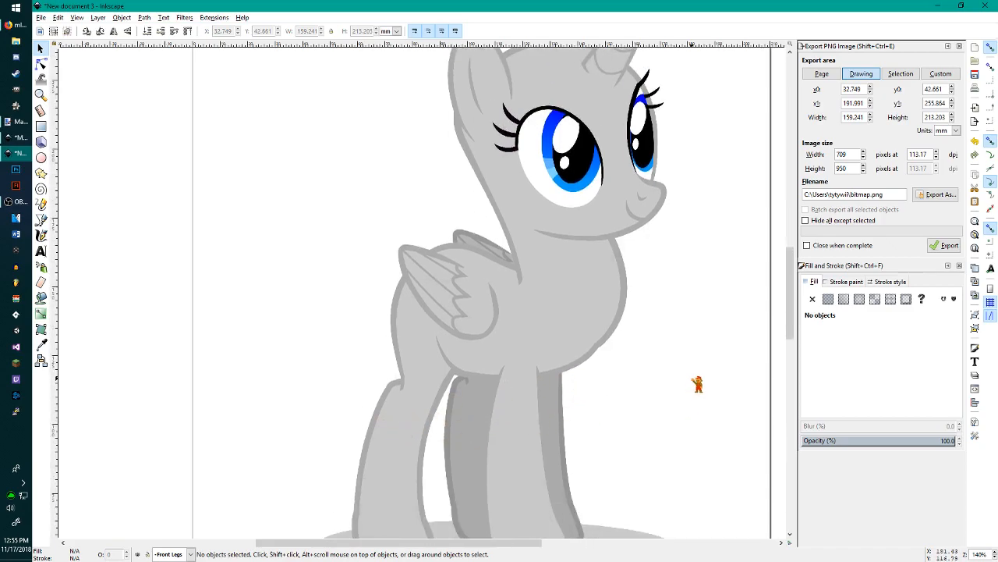
key("ctrl+shift+n")
type("Front Wing")
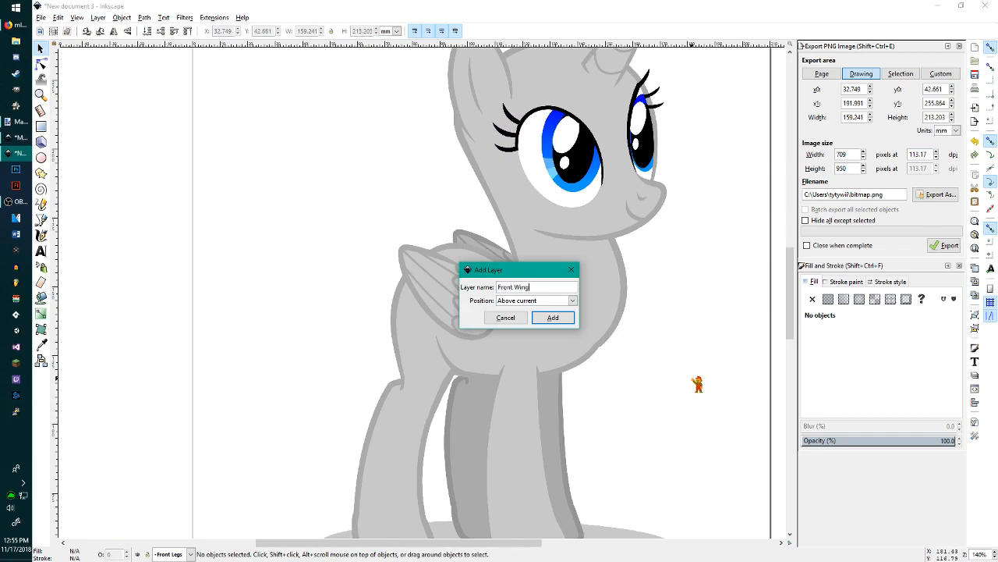
key("Return")
Step: Start a new layer above Front Wing and name it "Mouth"
scroll(698, 396, "up", 2)
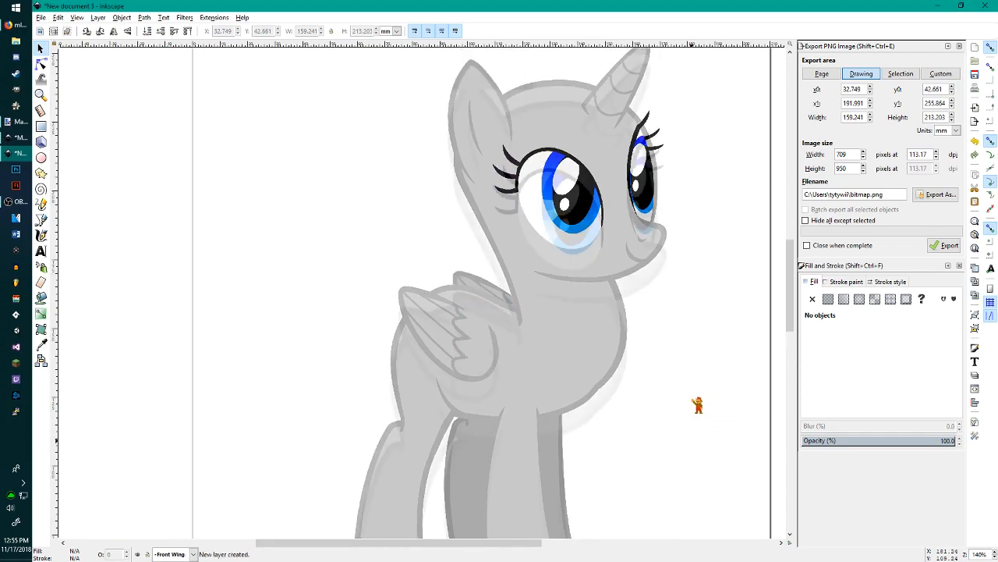
key("ctrl+shift+n")
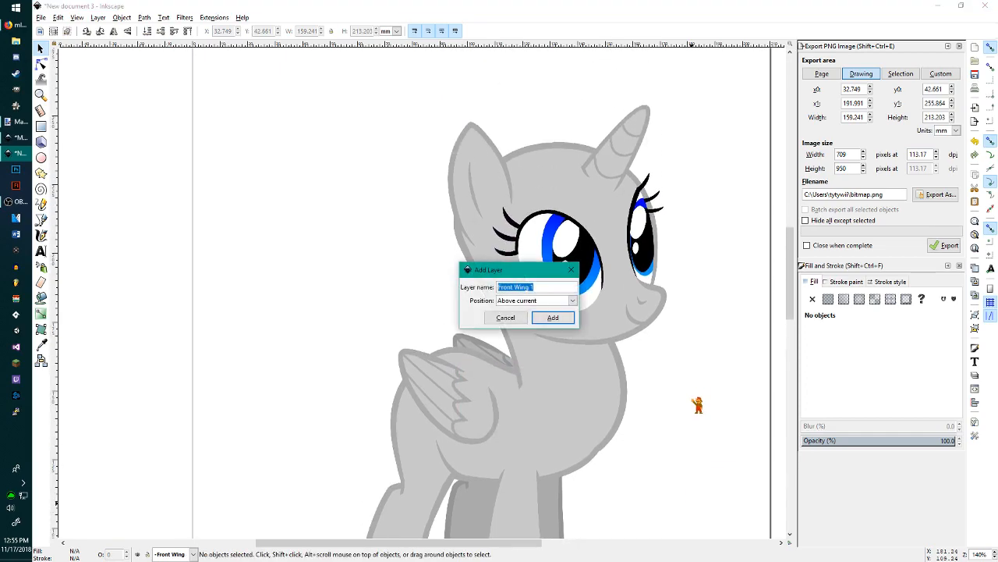
type("Mouth")
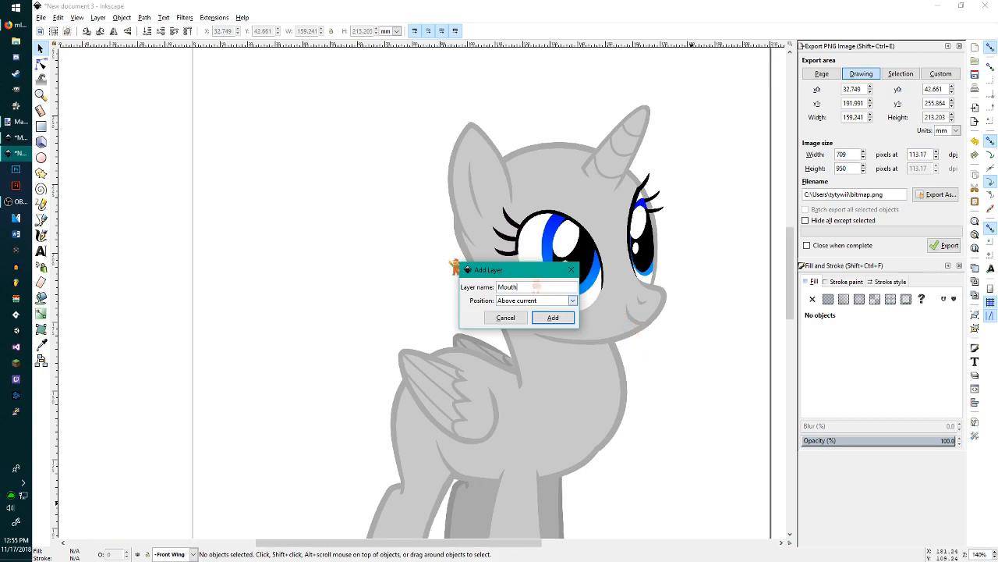
Step: Switch to Main Pose Vector.svg and examine the separate shapes that make up the pony's open mouth
left_click(16, 139)
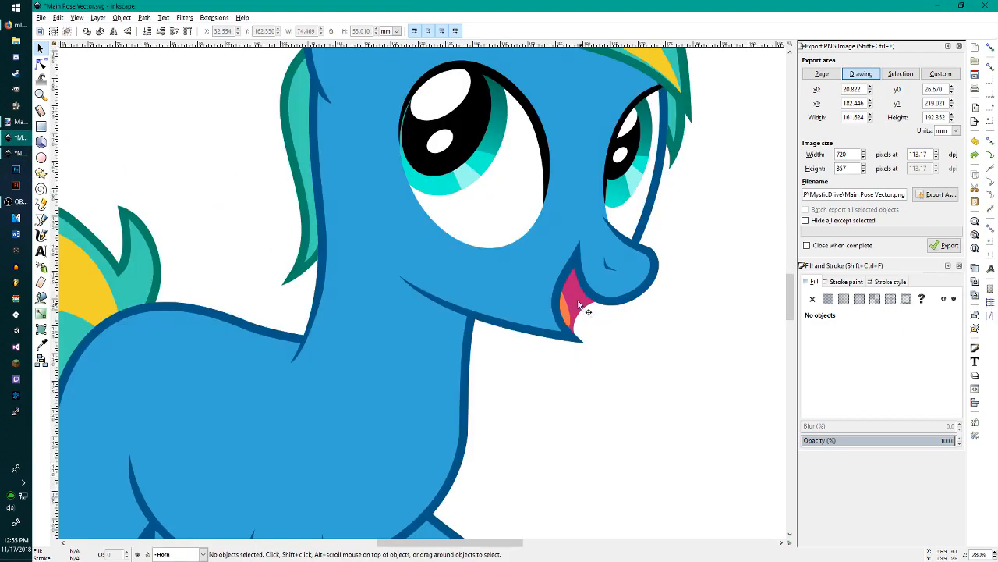
left_click(575, 303)
left_click(561, 310)
left_click(567, 313)
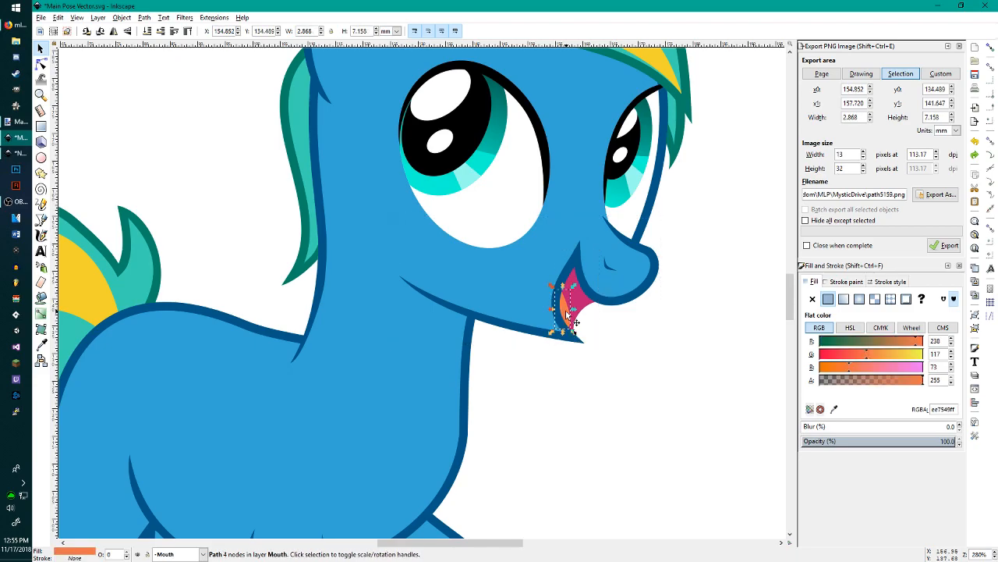
Step: Examine the path nodes of the pink mouth fill and its edges against the surrounding mouth and muzzle outlines
left_click(642, 356)
scroll(641, 356, "up", 1)
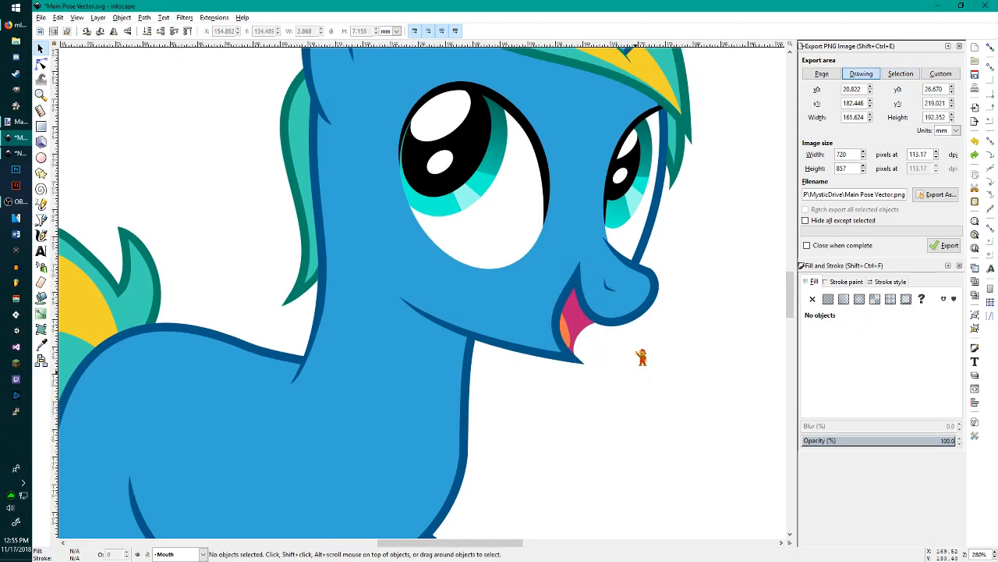
scroll(627, 350, "up", 3)
scroll(595, 350, "down", 2)
scroll(595, 348, "down", 2)
scroll(595, 348, "up", 2)
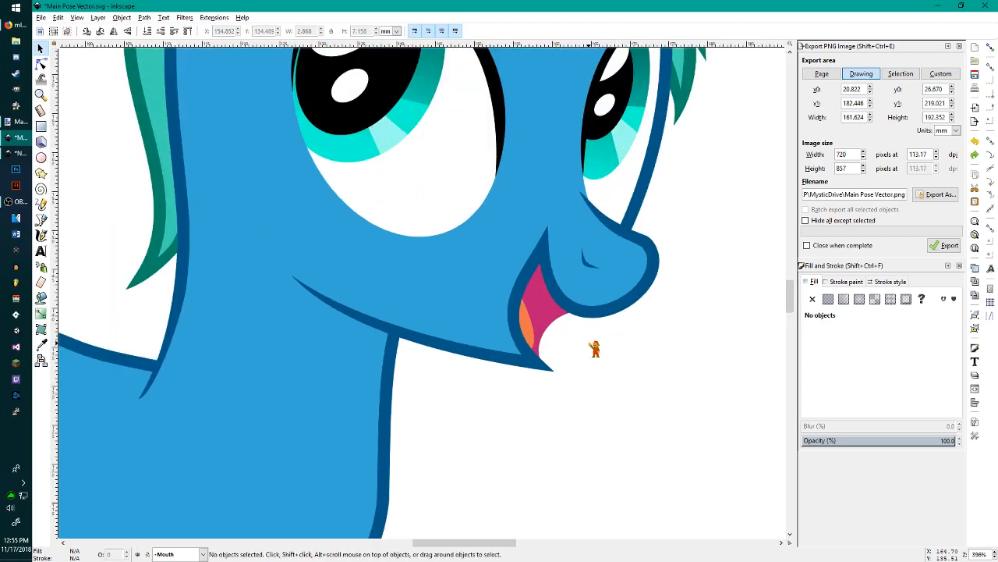
left_click(546, 311)
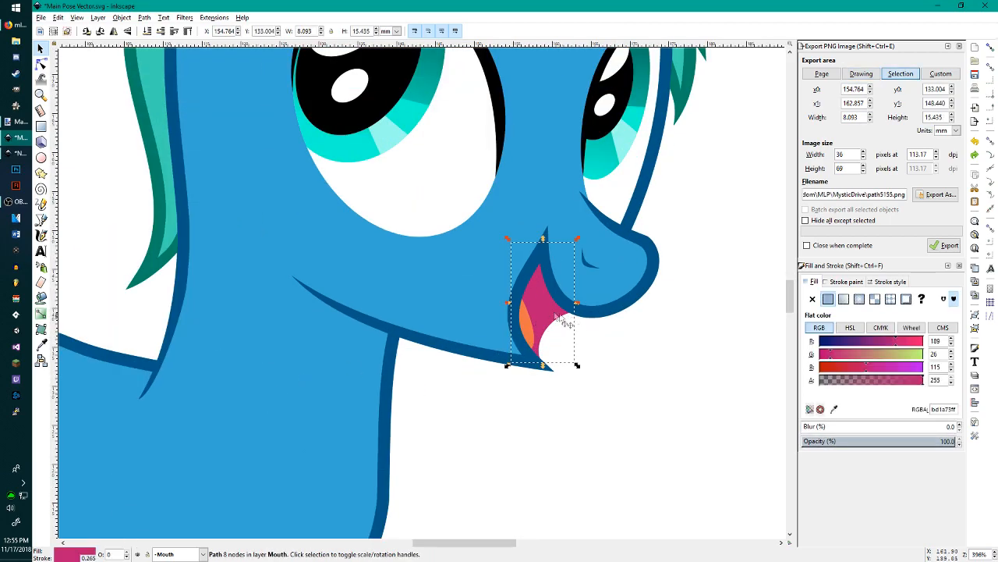
double_click(516, 316)
left_click(540, 304)
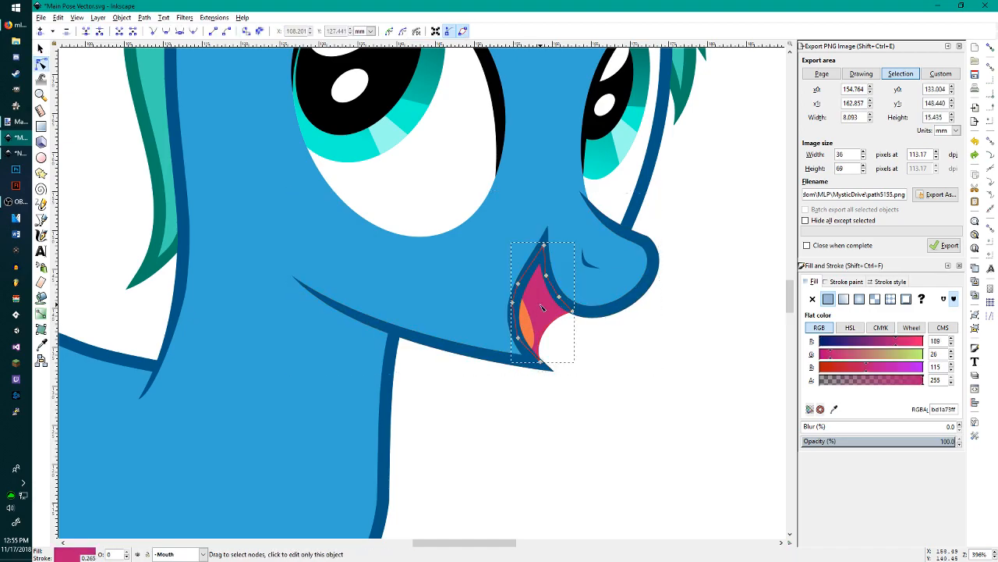
left_click(644, 377)
scroll(599, 361, "up", 1)
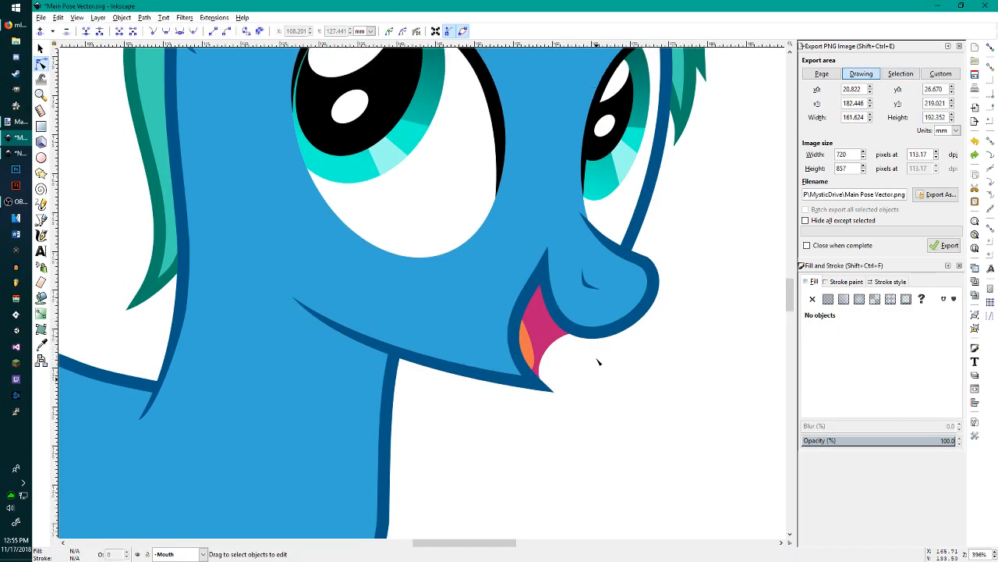
scroll(598, 361, "down", 3)
scroll(598, 362, "up", 4)
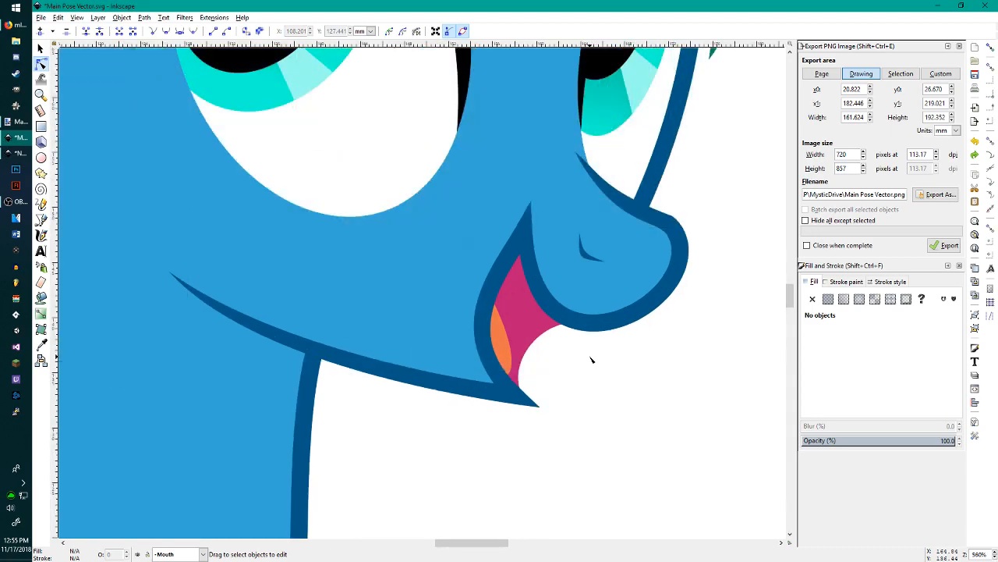
scroll(529, 335, "down", 2)
scroll(515, 337, "down", 1)
scroll(546, 390, "down", 1)
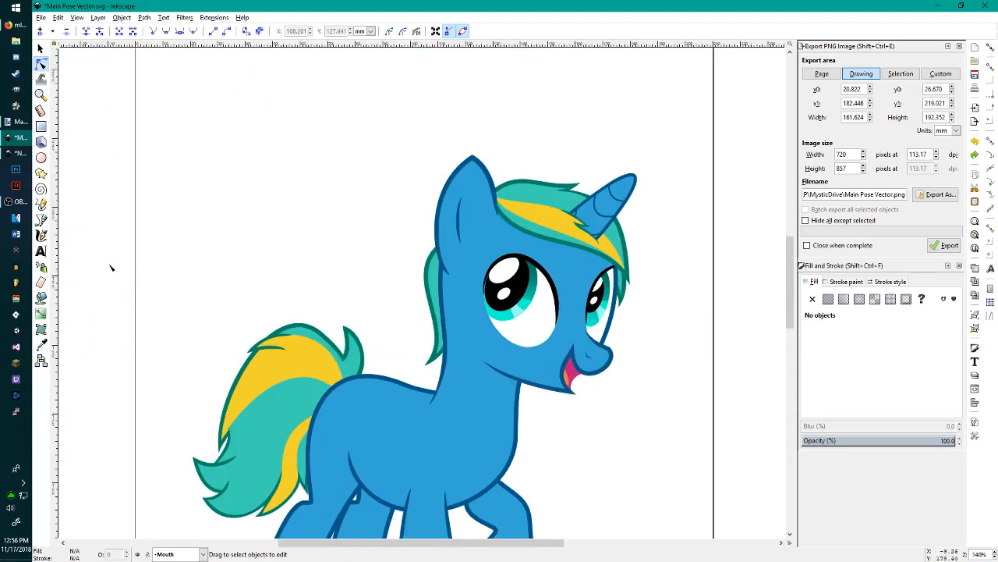
Step: Return to New document 3 and add a layer named "Head" above the Front Wing layer
left_click(17, 152)
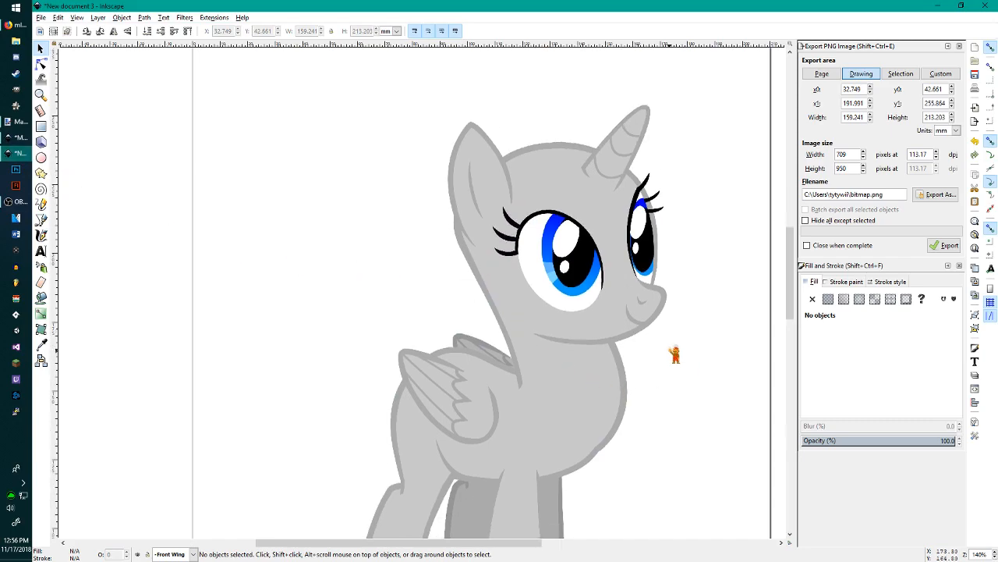
scroll(702, 322, "up", 2)
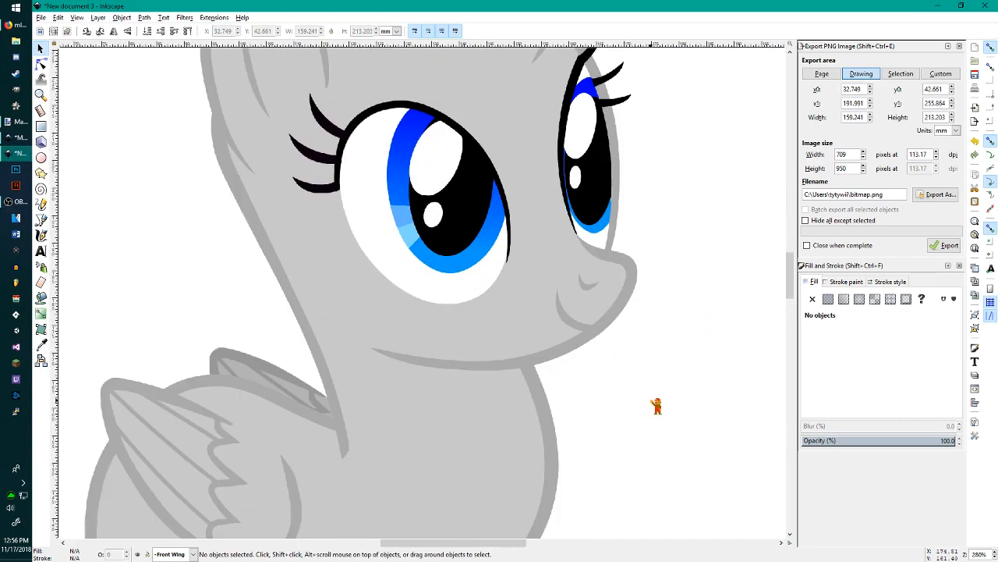
key("ctrl+shift+n")
type("Head")
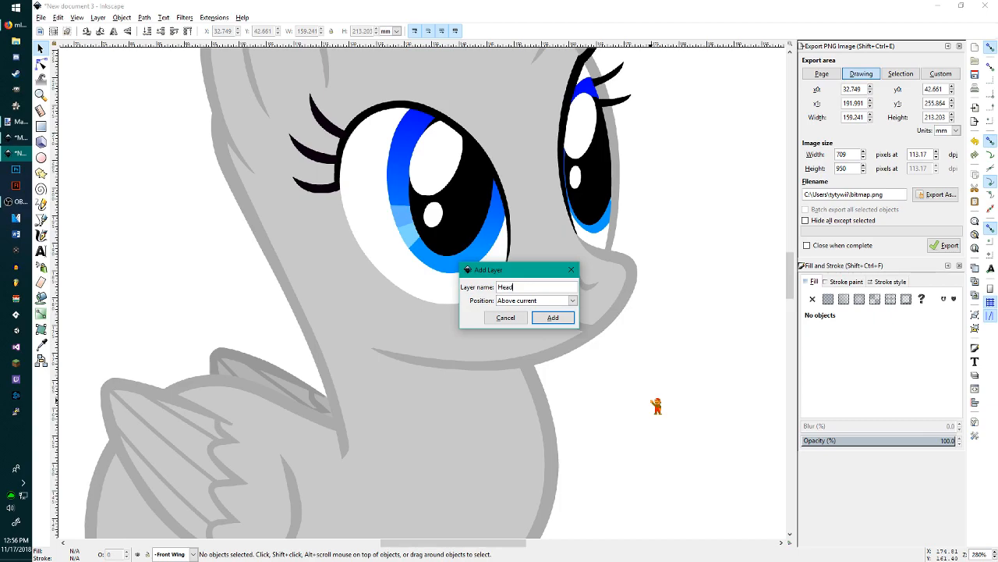
key("Return")
scroll(656, 405, "up", 3)
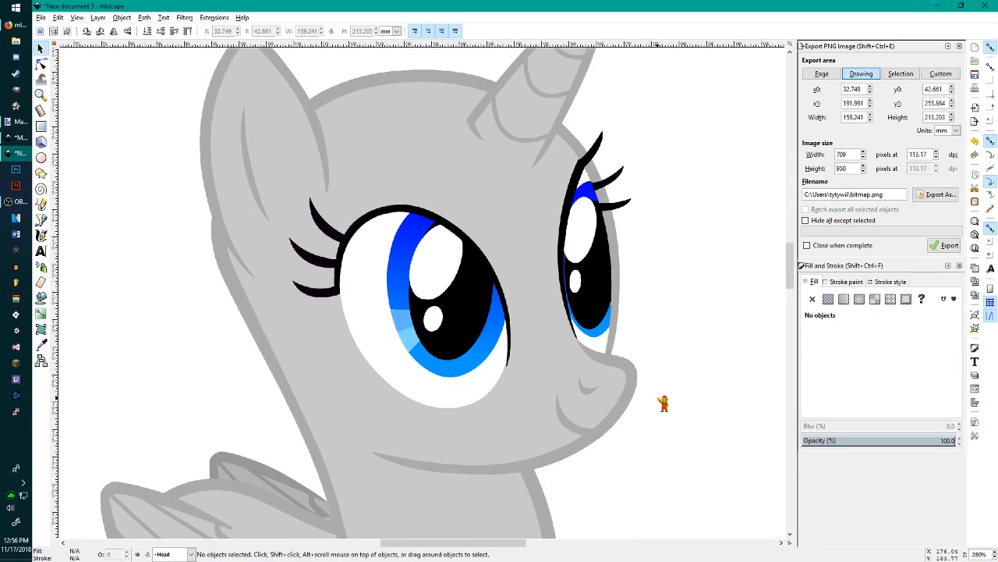
Step: Add a "Back Eye" layer and a "Front Eye" layer, each above the current layer
key("ctrl+shift+n")
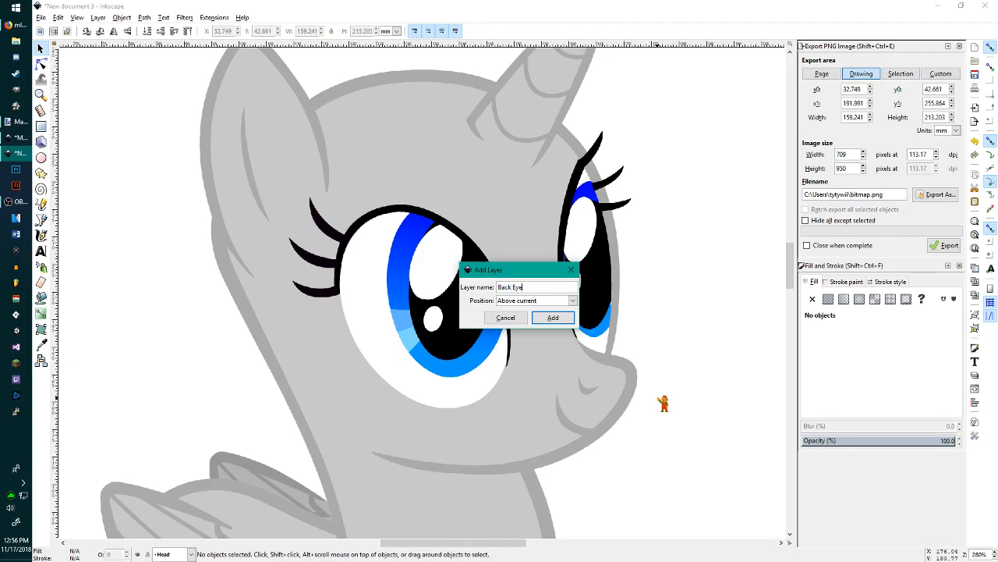
key("Return")
key("ctrl+shift+n")
type("Front Eye")
key("Return")
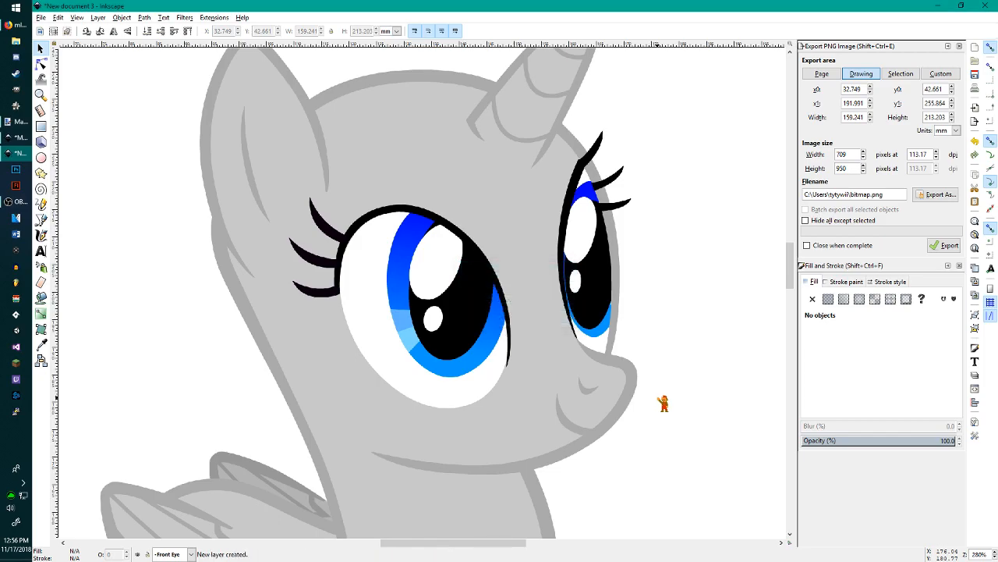
Step: Add a "Horn" layer above Front Eye and an "Ear" layer above Horn
key("ctrl+shift+n")
type("Horn")
key("Return")
key("ctrl+shift+n")
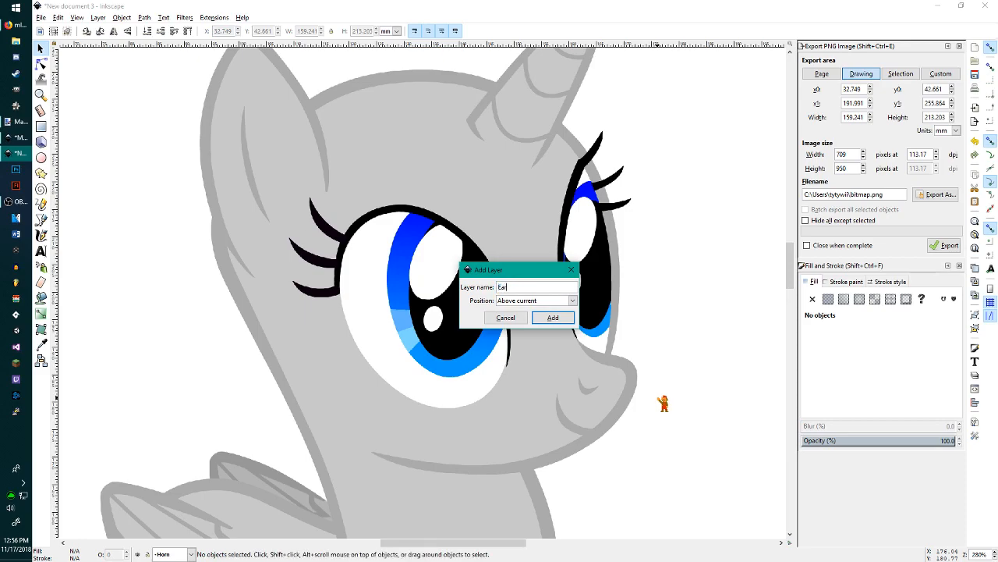
type("Ear")
key("Return")
Step: Make Body the current layer and add a layer named "Body Color" below it
scroll(662, 401, "down", 2, "ctrl")
scroll(655, 368, "down", 6)
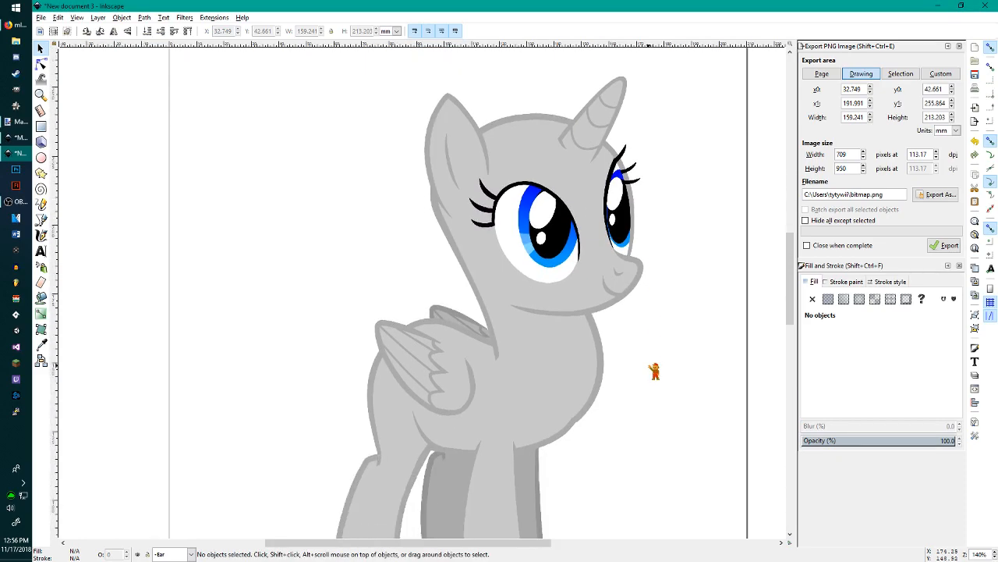
left_click(192, 555)
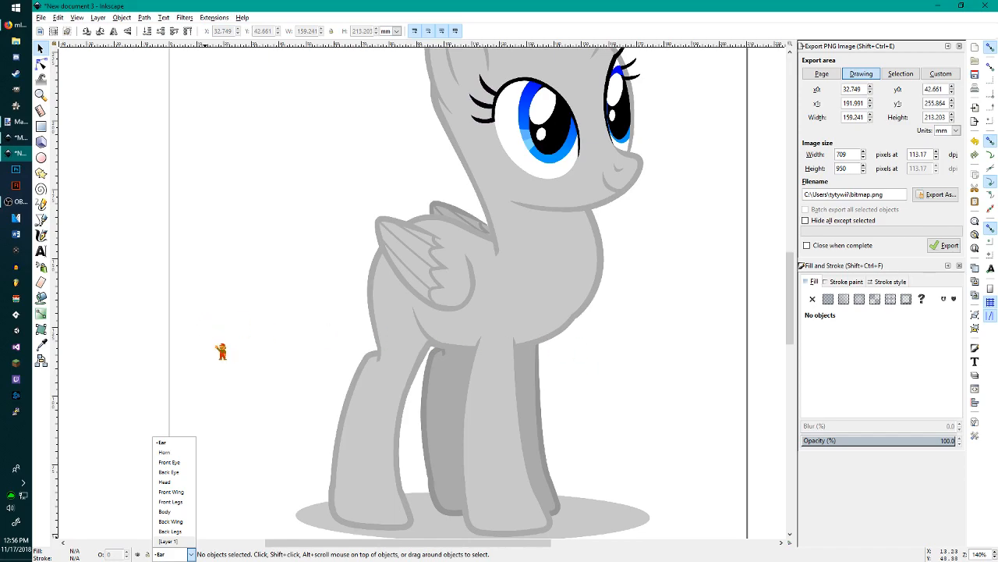
left_click(178, 512)
left_click(191, 554)
left_click(191, 553)
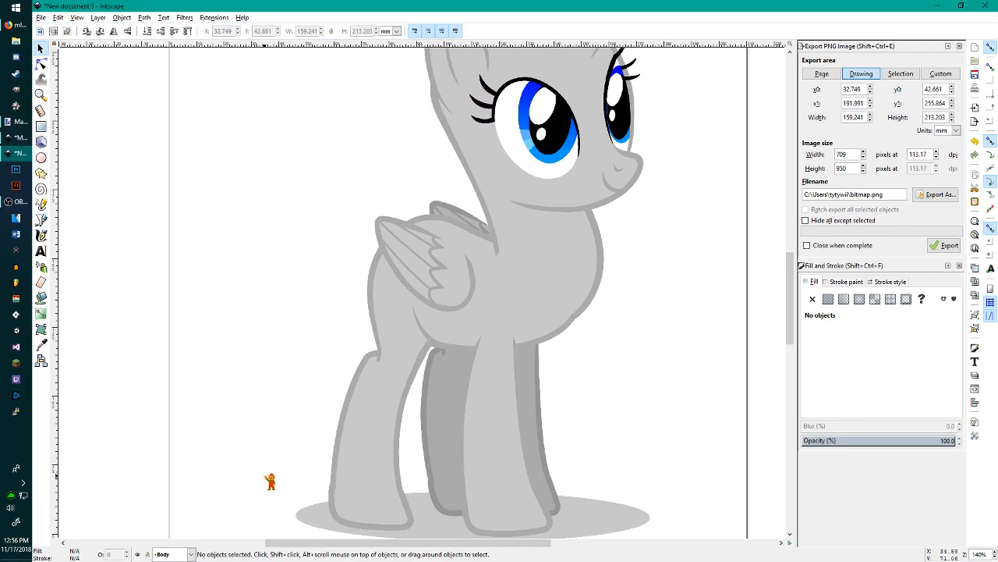
key("ctrl+shift+n")
left_click(560, 303)
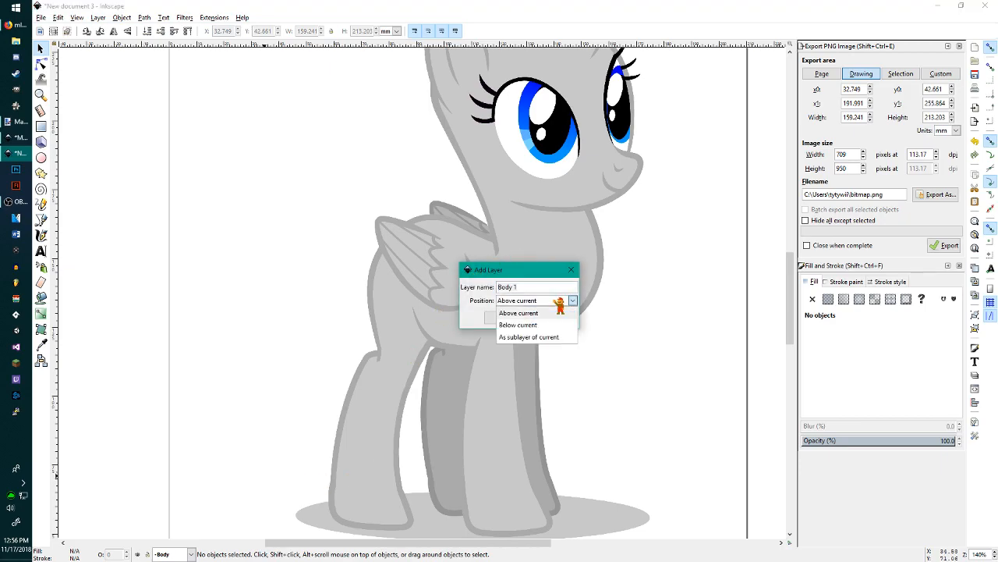
left_click(516, 325)
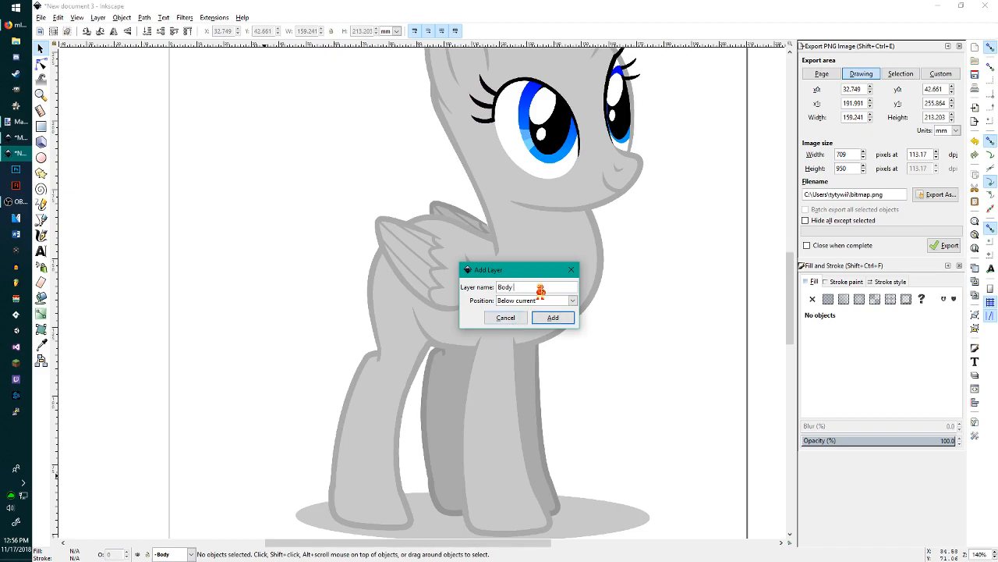
left_click(555, 317)
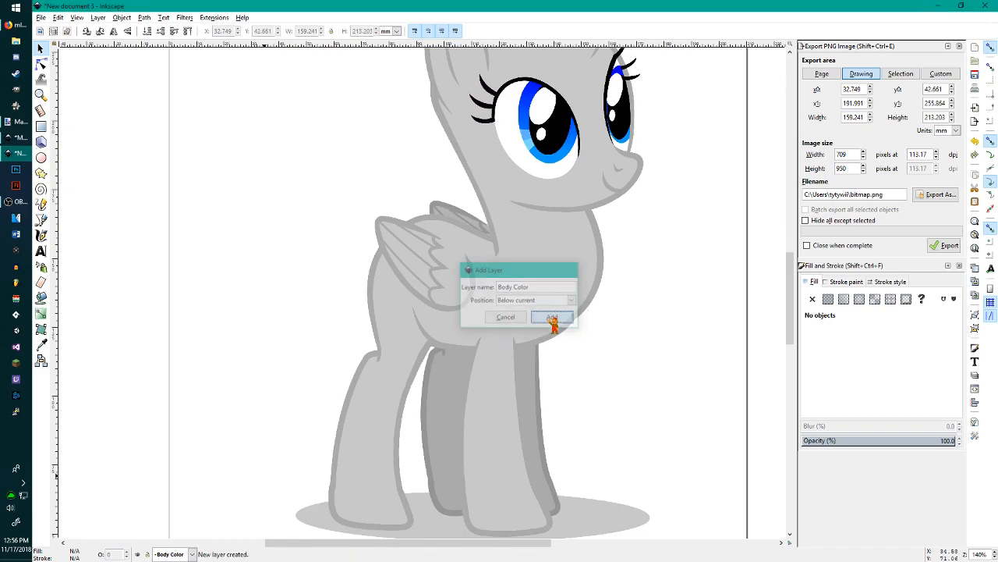
Step: Hide the Body Color and Horn layers
left_click(192, 554)
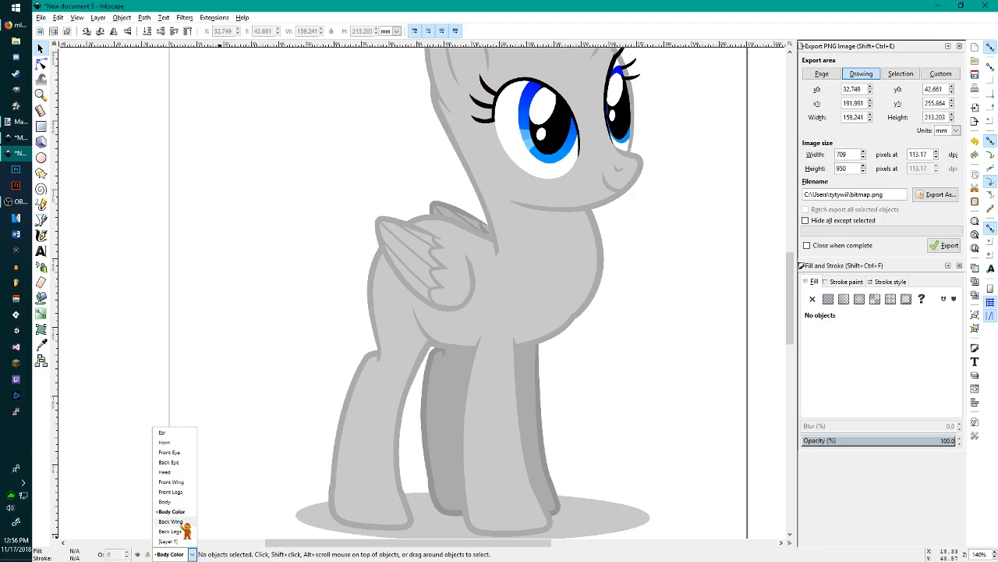
left_click(141, 552)
left_click(192, 554)
left_click(175, 442)
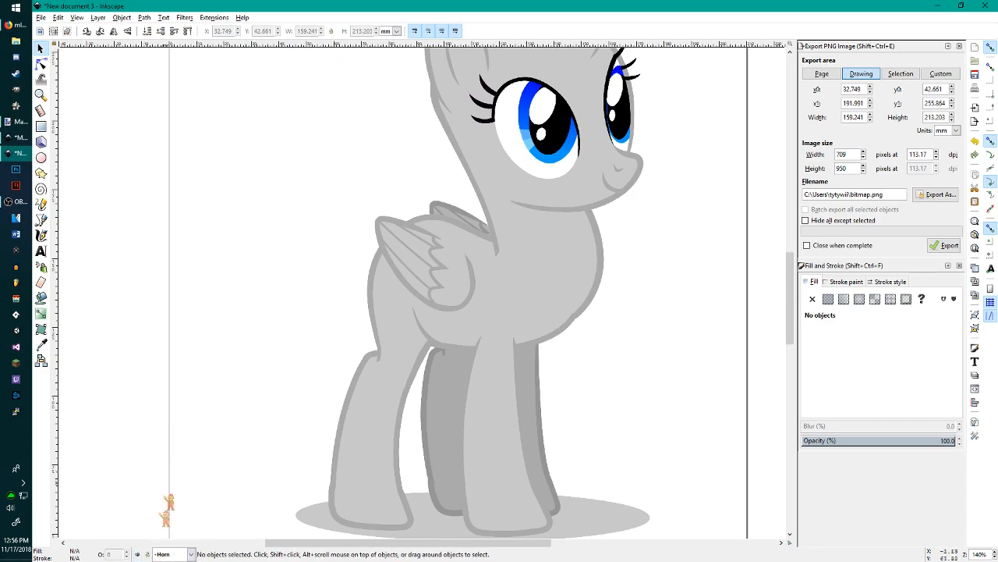
Step: Hide the Front Eye, Back Eye, Head, Front Wing, Front Legs, Body, Back Wing and Back Legs layers
left_click(173, 552)
left_click(162, 461)
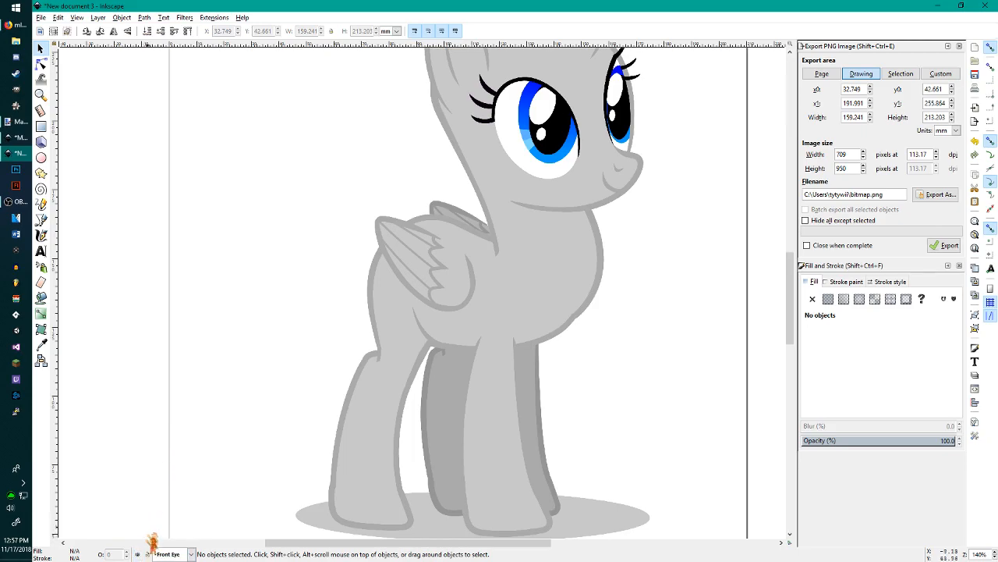
left_click(170, 554)
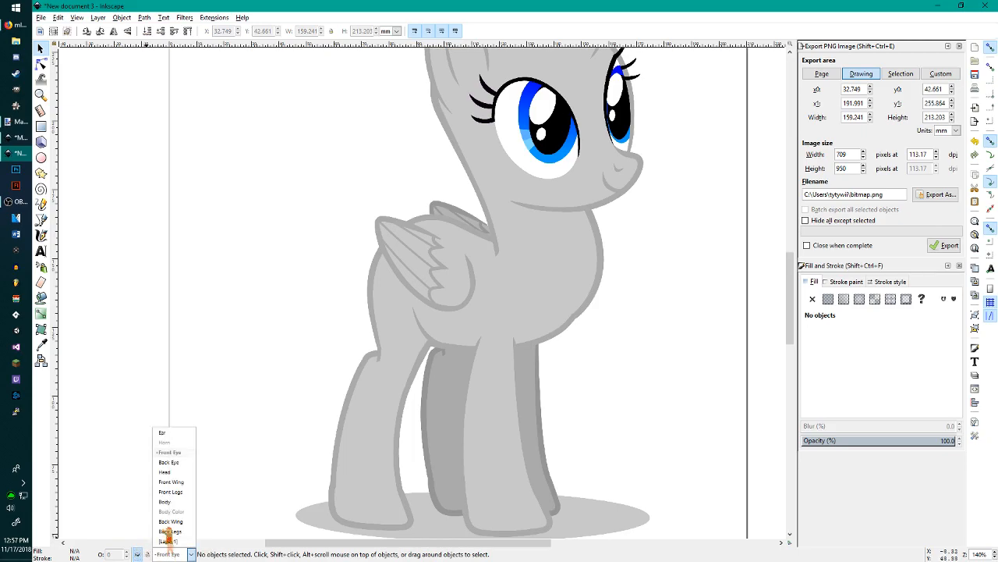
left_click(166, 467)
left_click(139, 554)
left_click(179, 543)
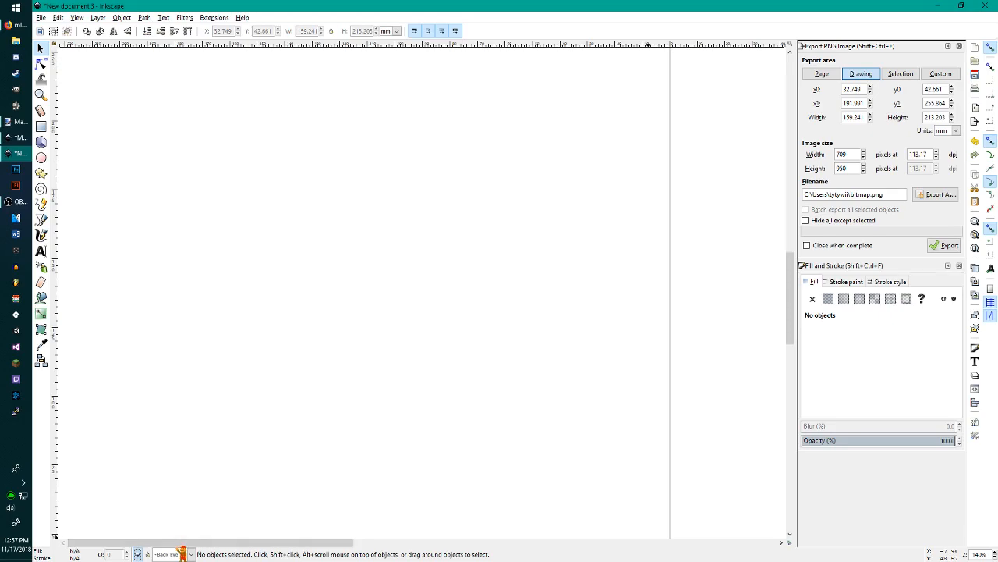
left_click_drag(180, 543, 382, 542)
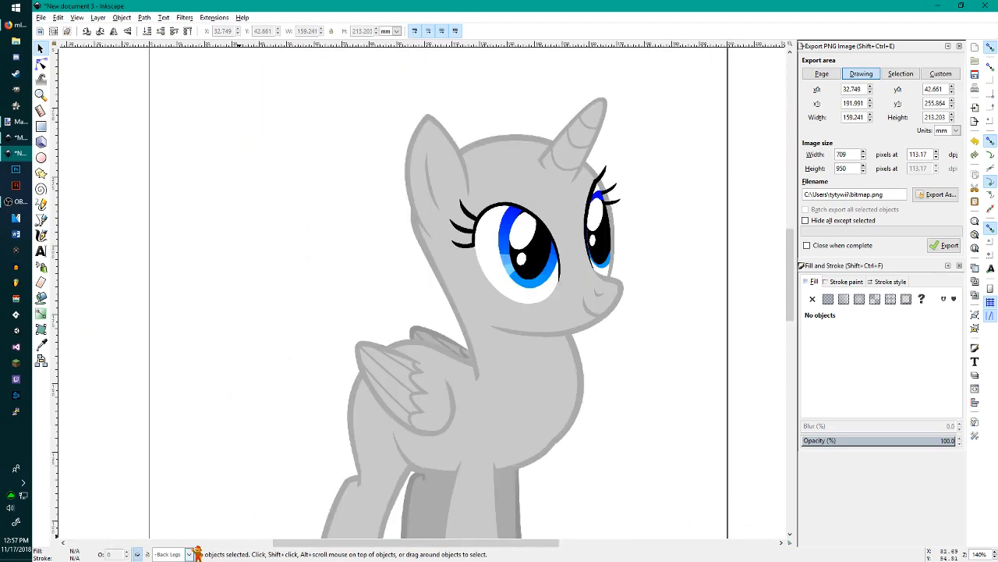
Step: Make Ear the current layer and draw an open two-segment Bezier path from the ear's left base over its tip to its right base
left_click(190, 553)
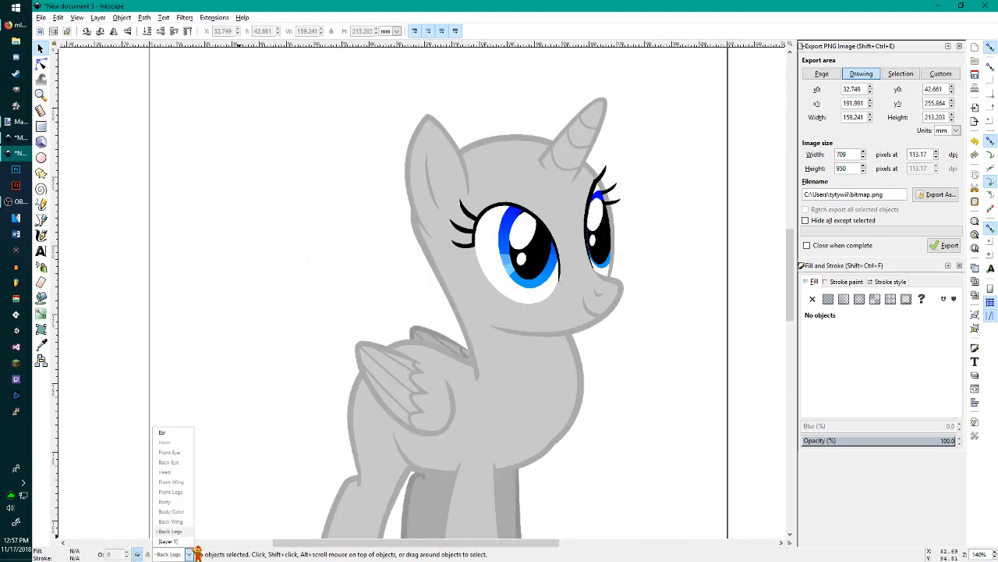
left_click(171, 434)
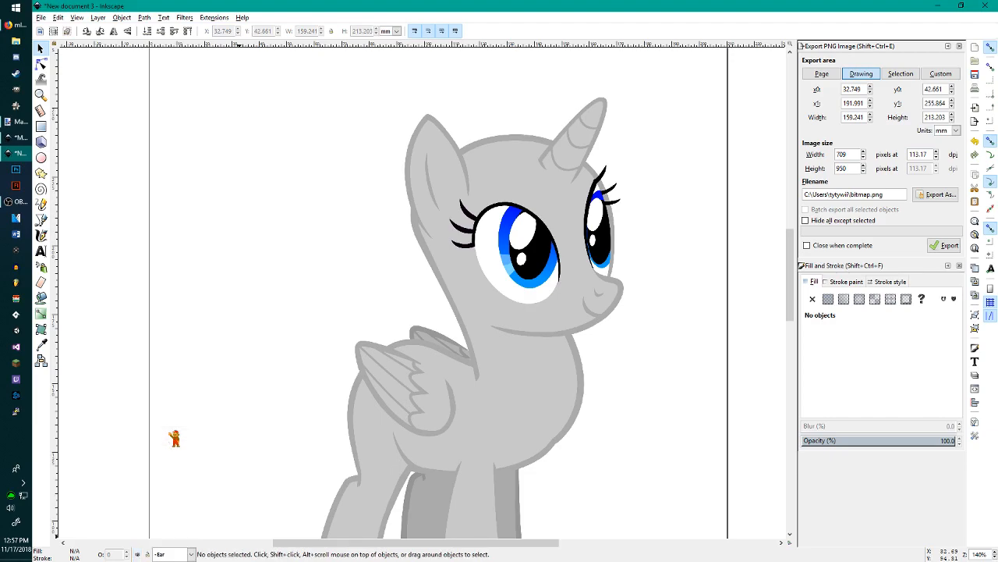
scroll(518, 234, "up", 2, "ctrl")
scroll(443, 252, "up", 1, "ctrl")
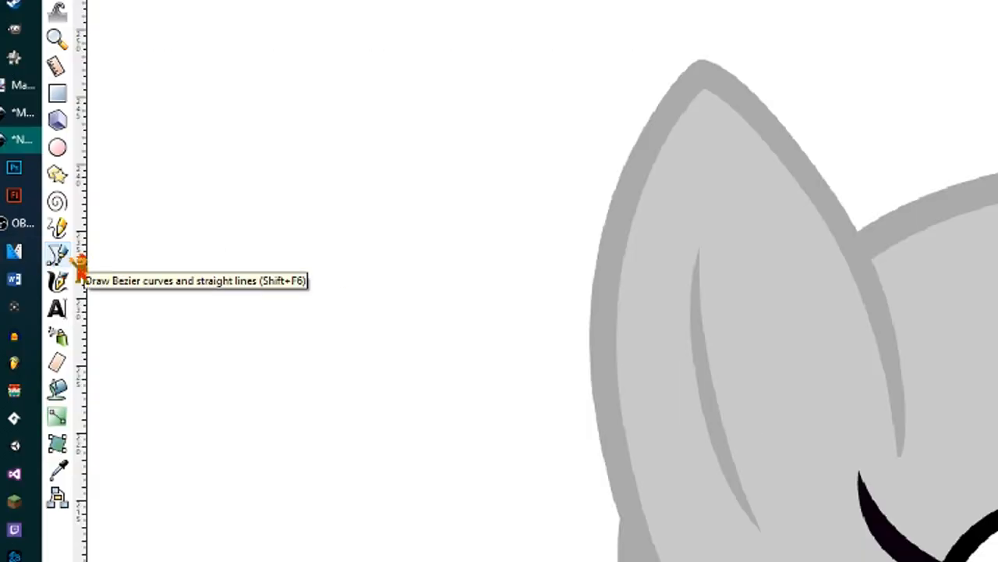
left_click(65, 257)
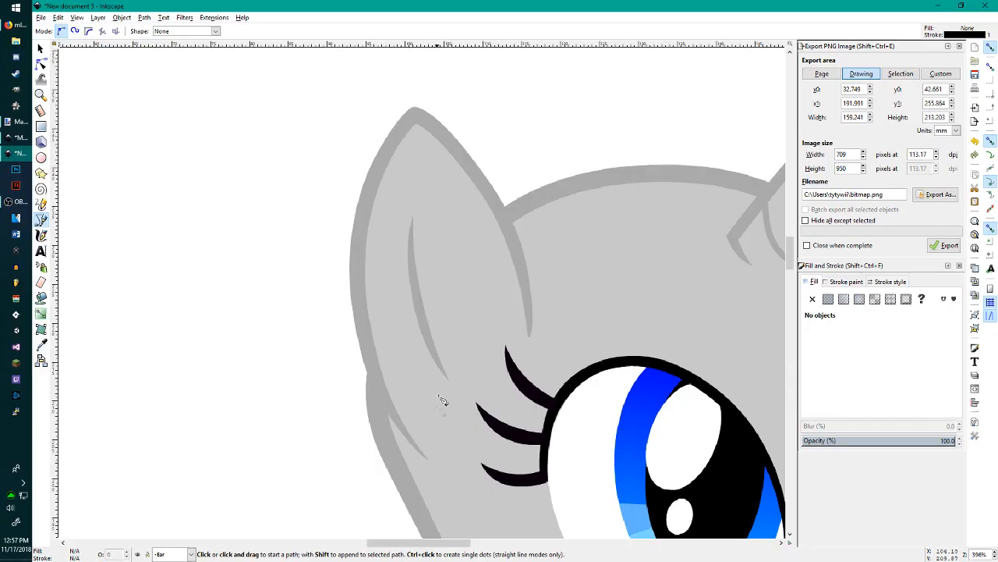
scroll(757, 542, "down", 1)
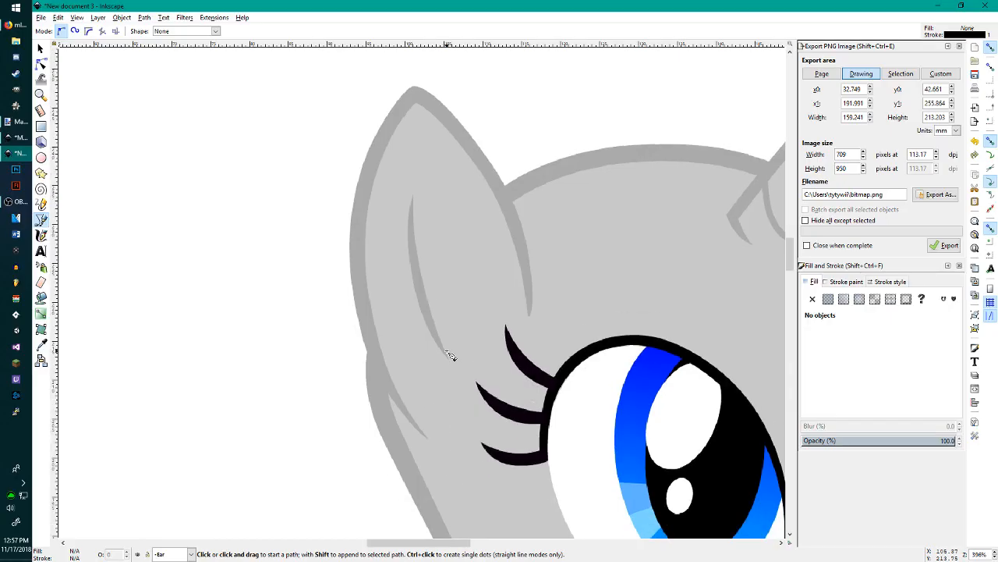
scroll(435, 400, "down", 2)
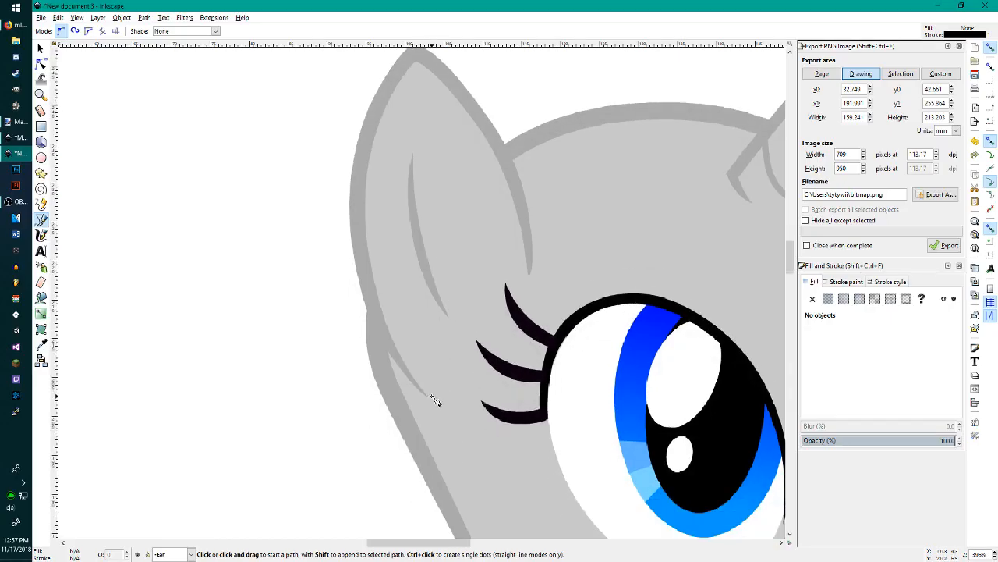
left_click(429, 398)
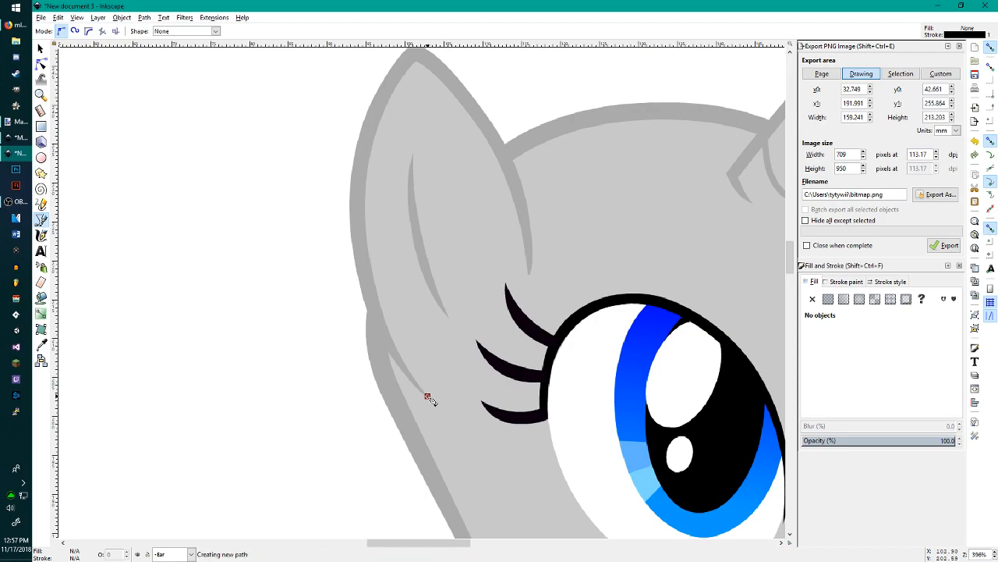
scroll(441, 359, "up", 3)
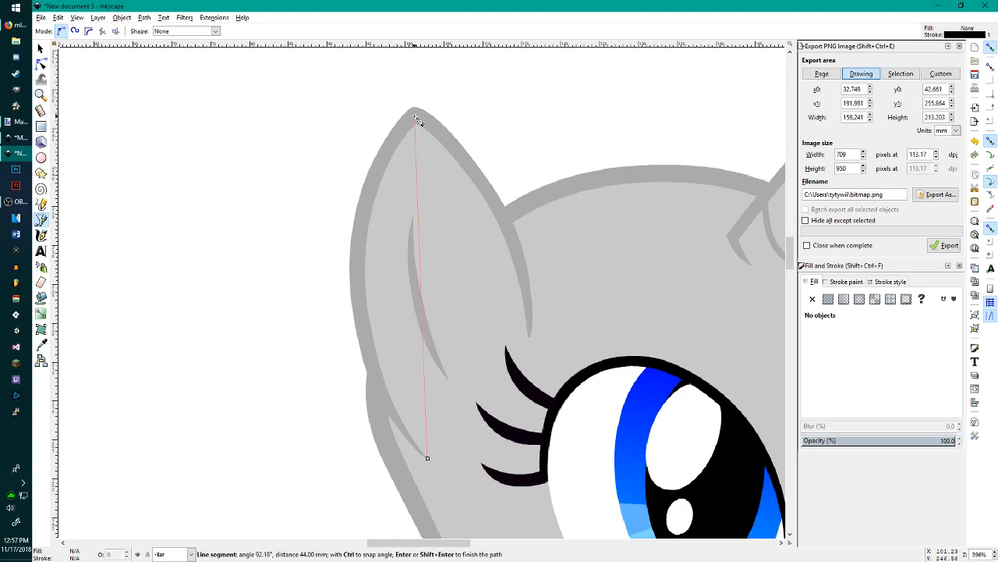
left_click(529, 336)
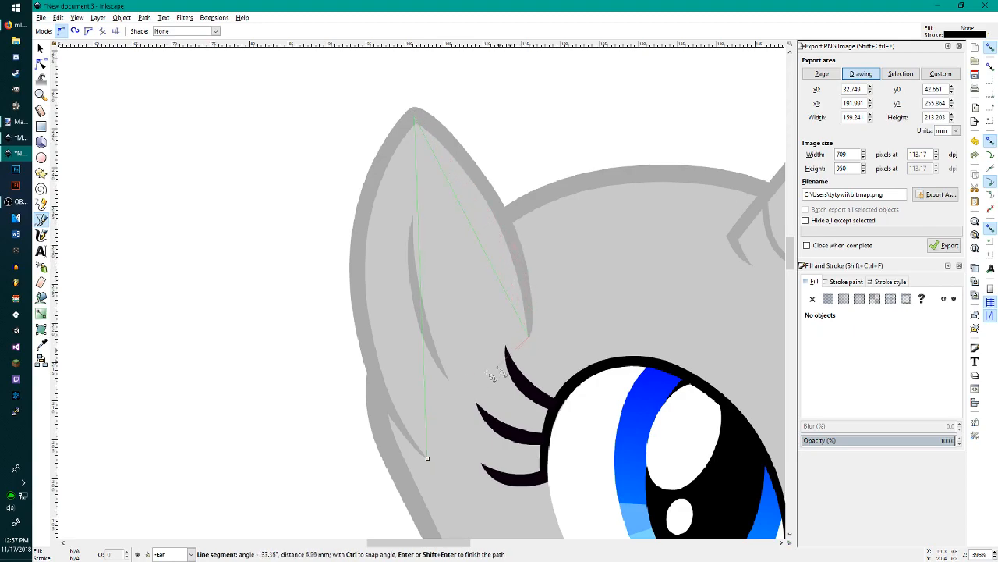
key("Return")
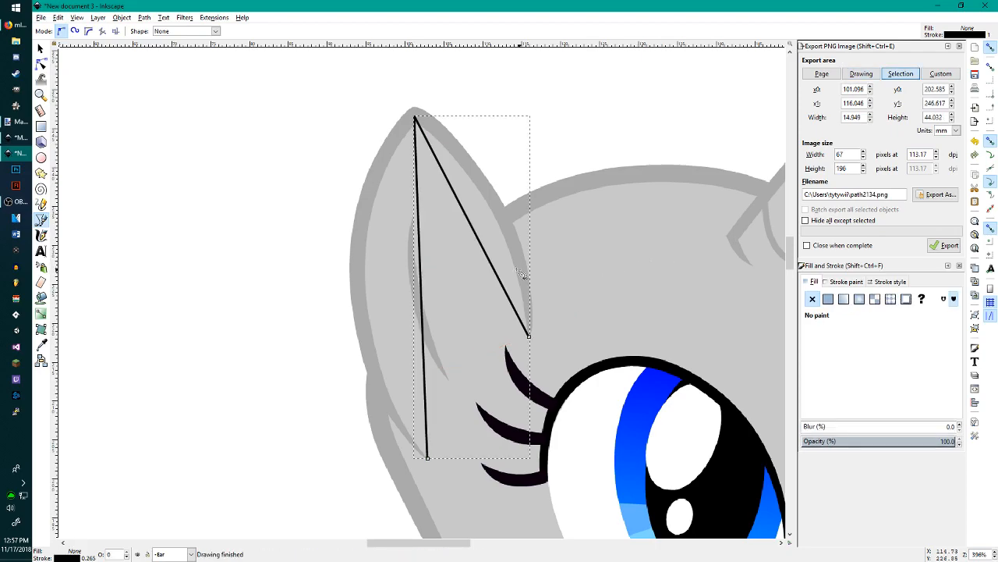
Step: Bend both straight segments of the ear path outward into curves, with the left segment's lower end following the ear's base line
scroll(566, 245, "down", 1)
scroll(562, 246, "down", 5, "ctrl")
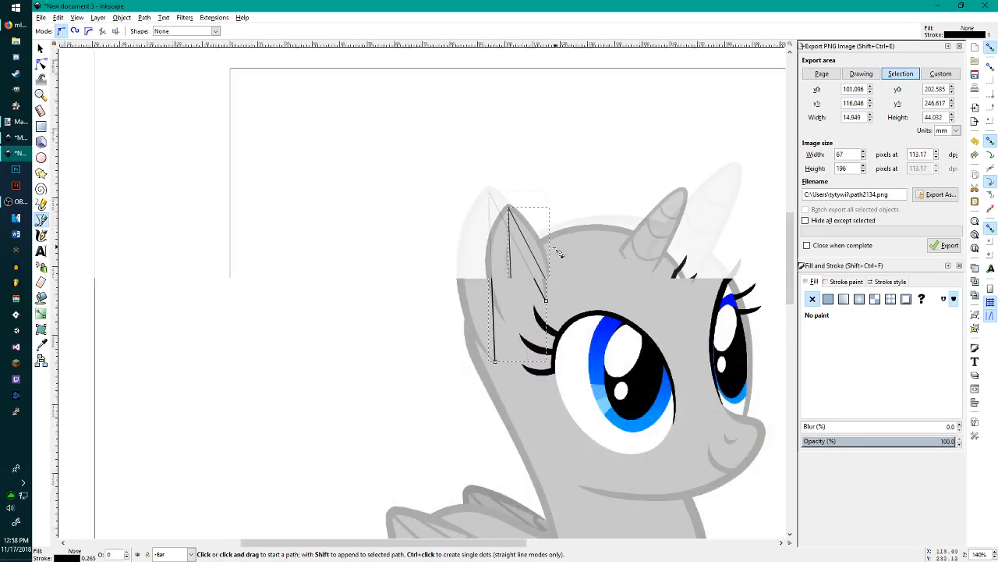
scroll(546, 249, "up", 6)
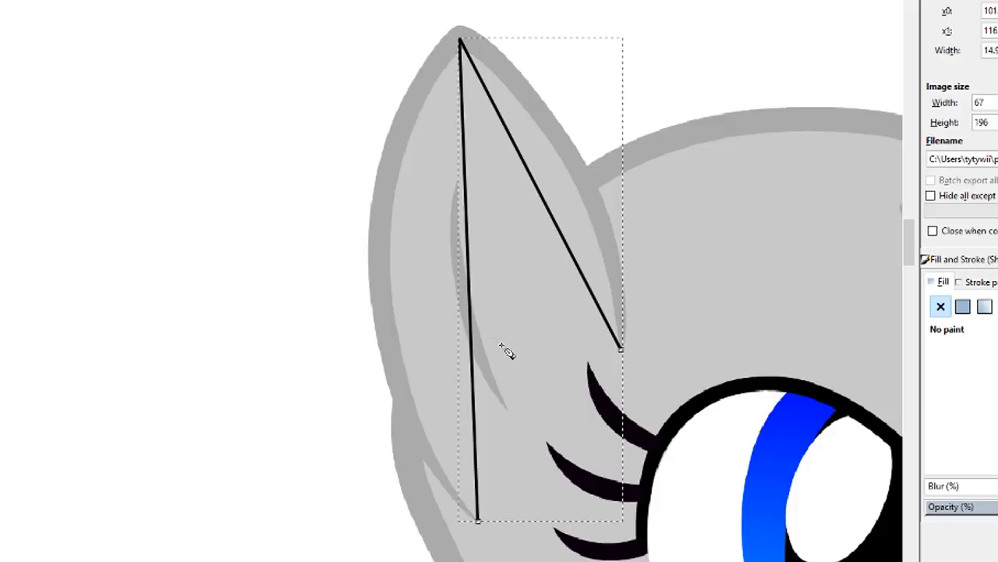
key("n")
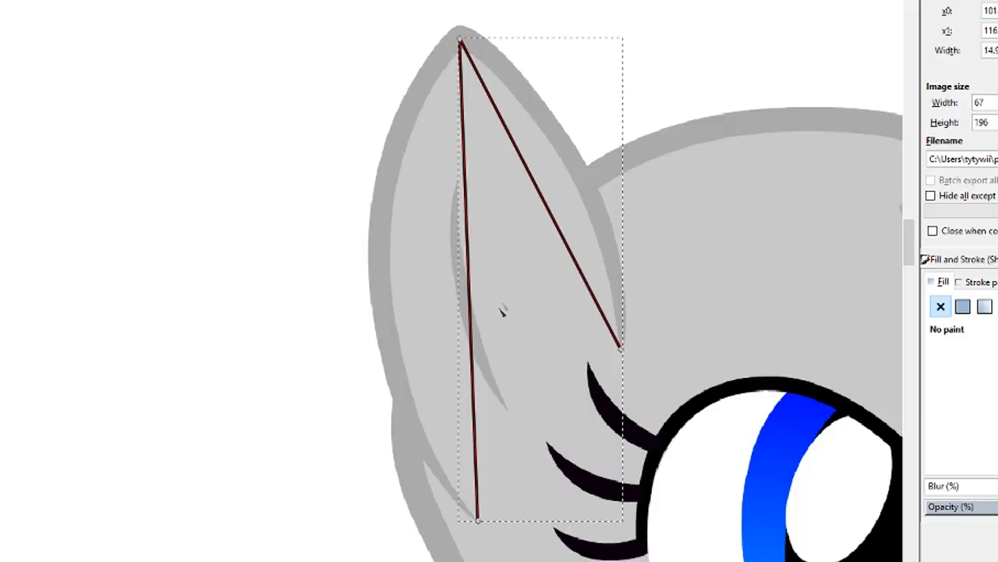
left_click_drag(502, 111, 453, 71)
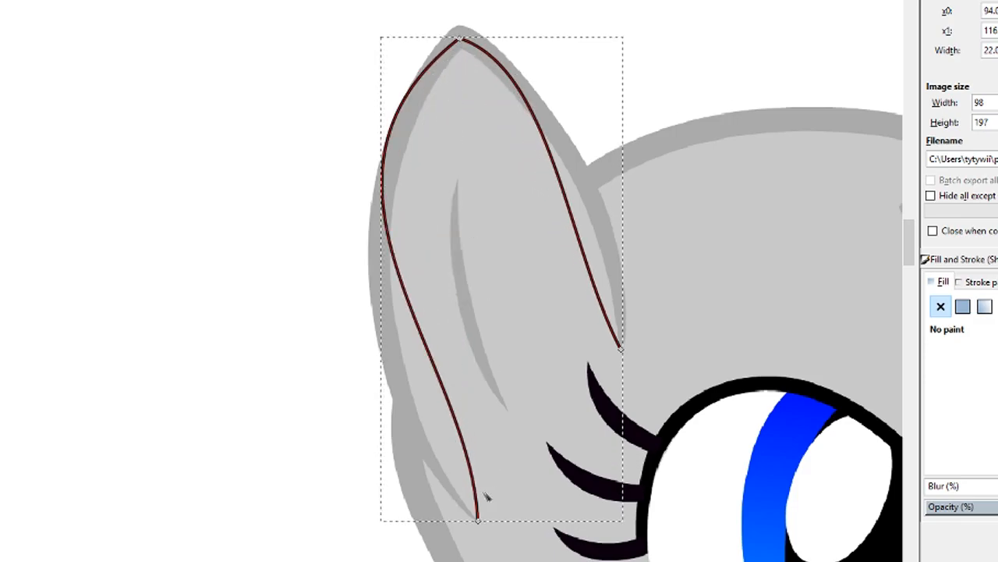
left_click_drag(476, 492, 466, 504)
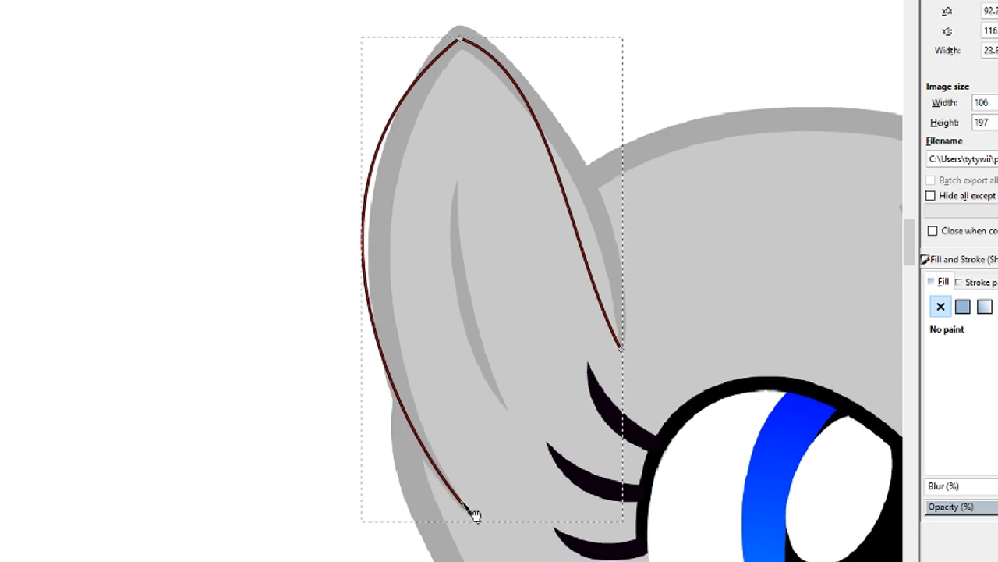
Step: Reshape the ear path's right segment to run along the middle of the reference ear's right outline
mouse_move(622, 344)
left_mouse_down()
mouse_move(634, 343)
mouse_move(619, 358)
left_mouse_up()
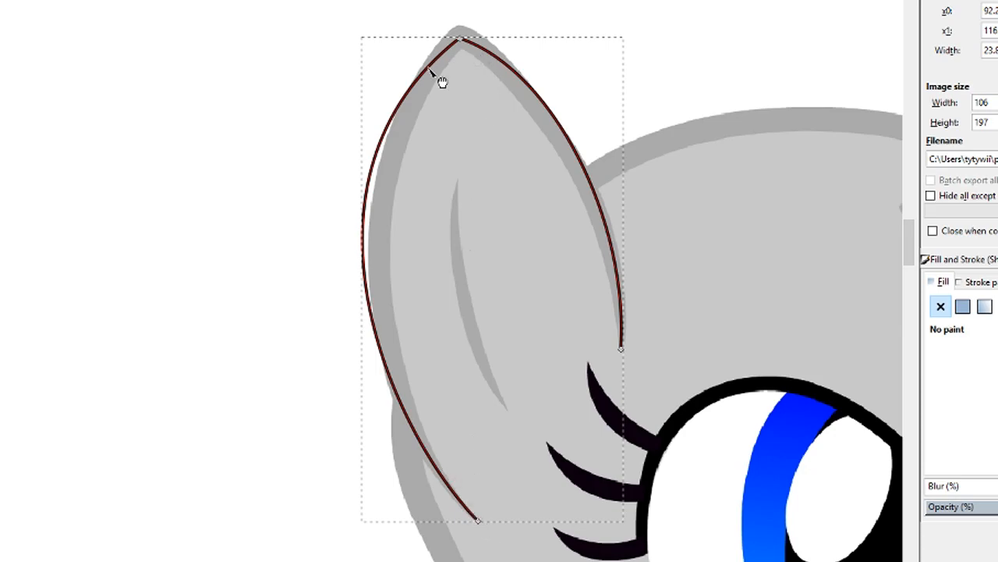
left_click_drag(581, 147, 575, 152)
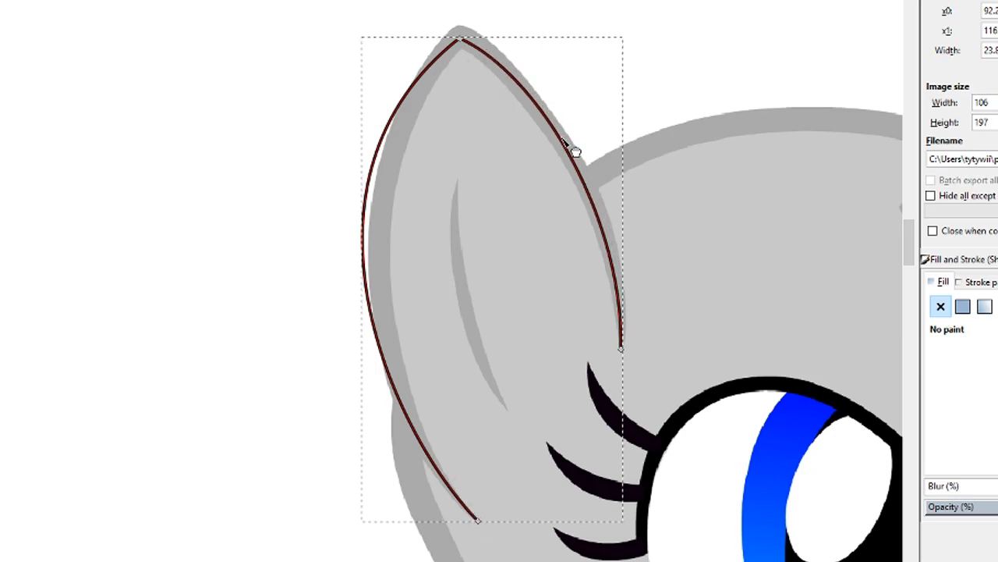
left_click_drag(615, 265, 615, 272)
left_click_drag(547, 116, 545, 111)
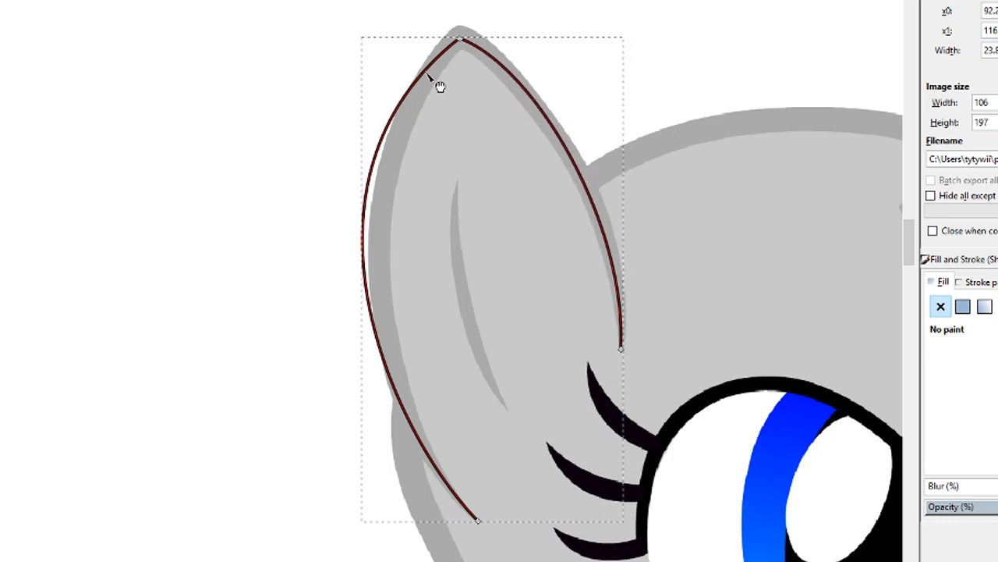
Step: Pull the ear path's left segment inward to follow the middle of the reference ear's left outline
left_click_drag(423, 83, 428, 86)
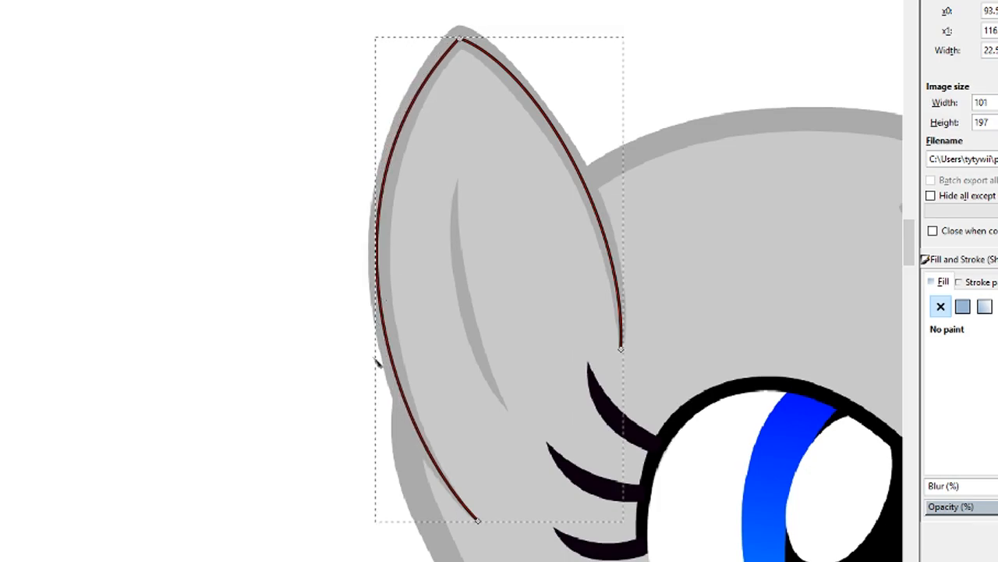
left_click_drag(405, 381, 409, 394)
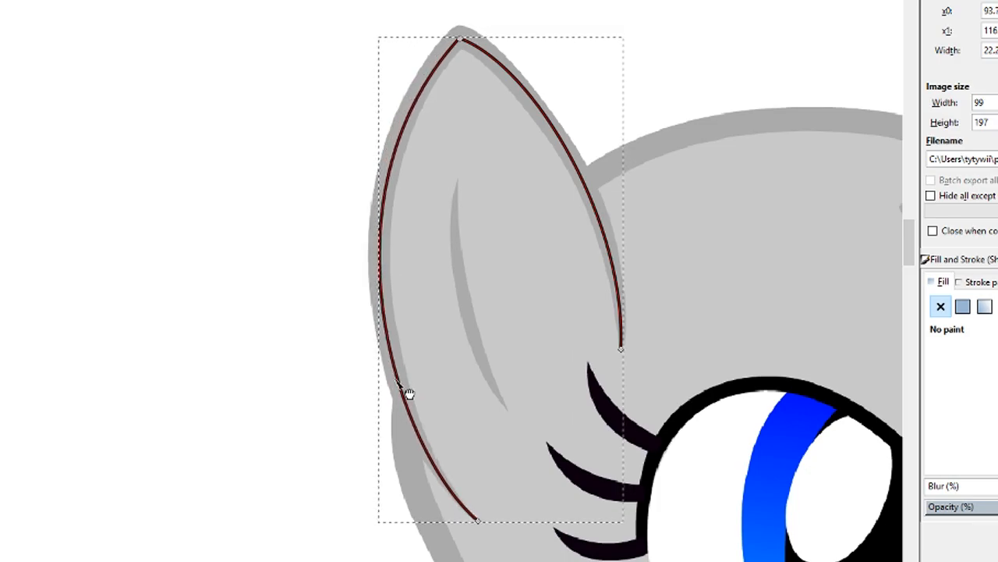
scroll(528, 281, "down", 3)
scroll(527, 281, "up", 3)
scroll(527, 285, "up", 3)
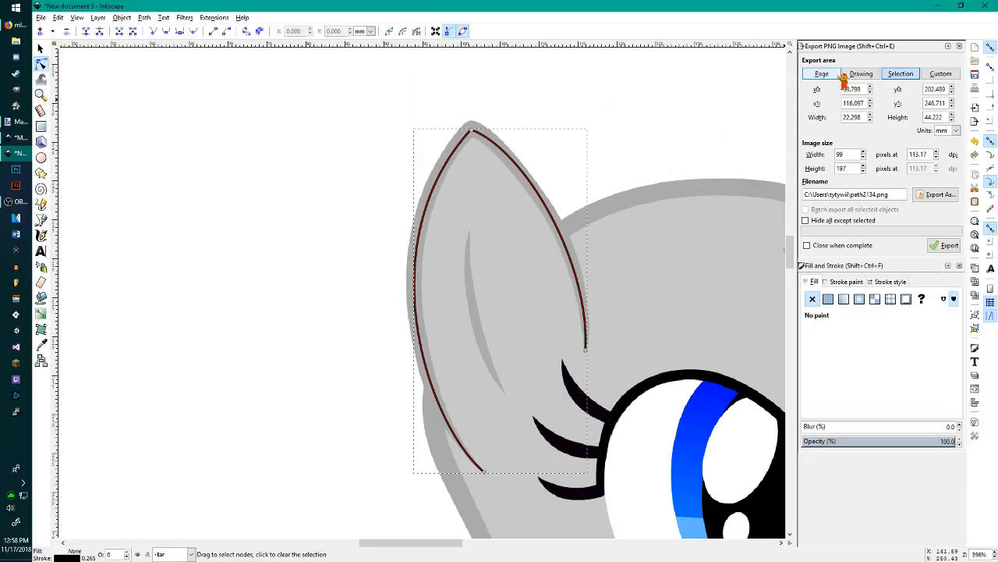
Step: Close the Export PNG Image dialog and bring up the Fill and Stroke settings for the ear path
left_click(961, 47)
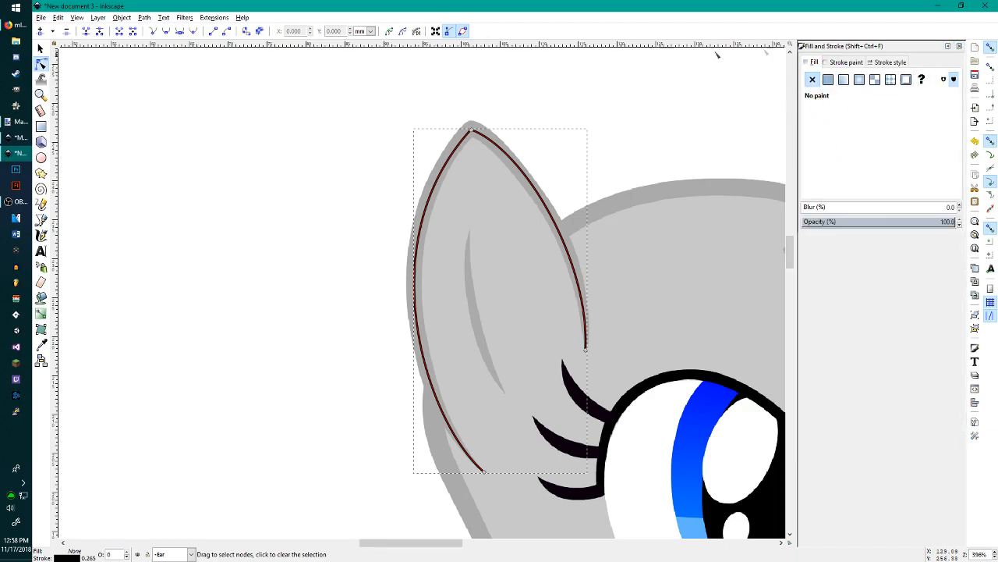
left_click(123, 17)
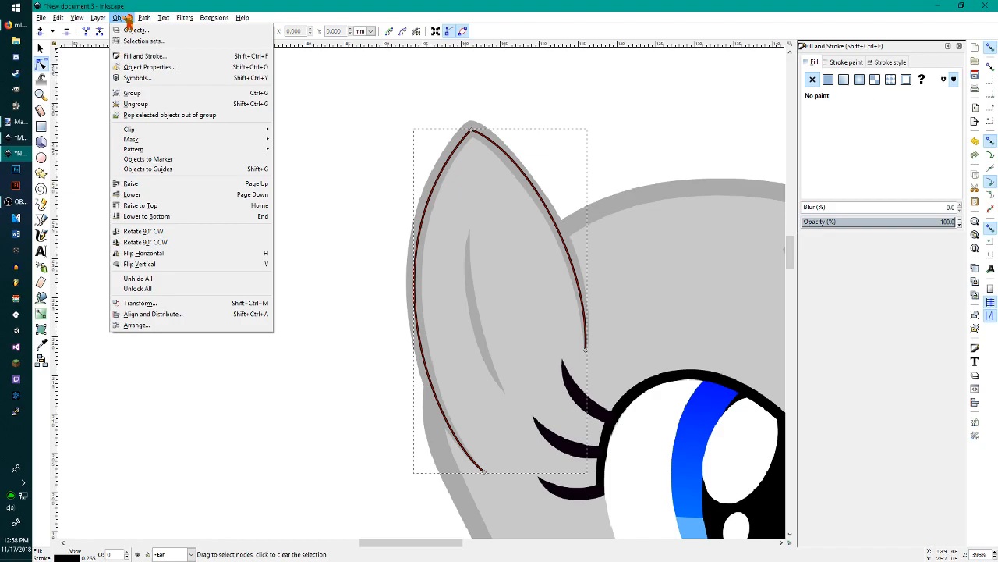
left_click(144, 56)
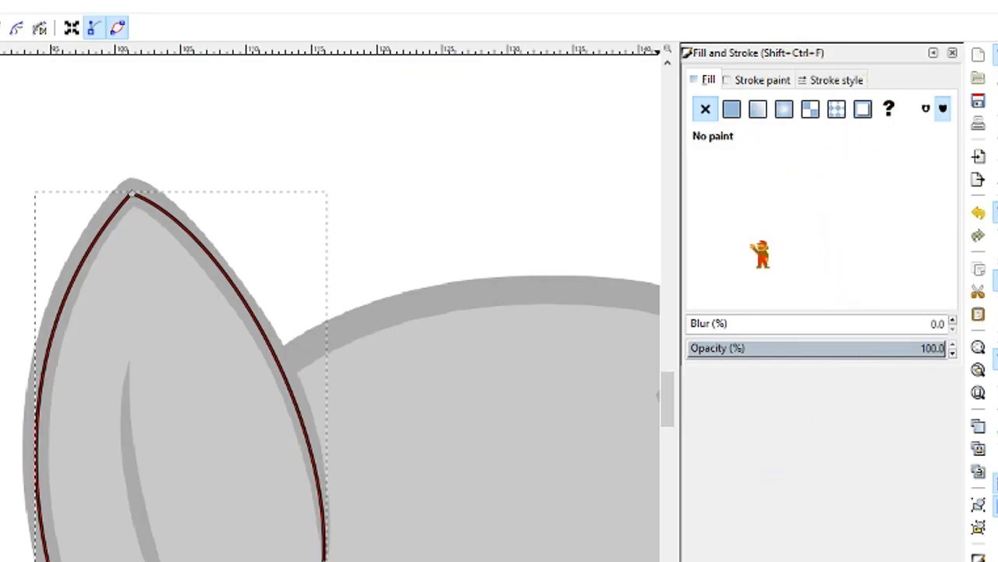
Step: Set the ear path's stroke width to 1.865 mm, matching the thickness of the reference outline
scroll(383, 283, "down", 3)
scroll(362, 327, "up", 3)
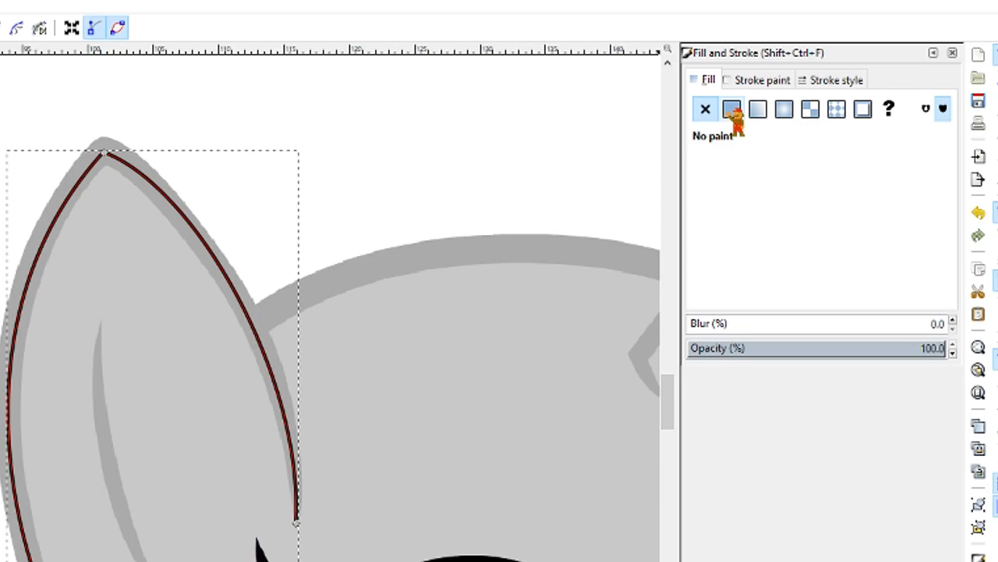
left_click(753, 82)
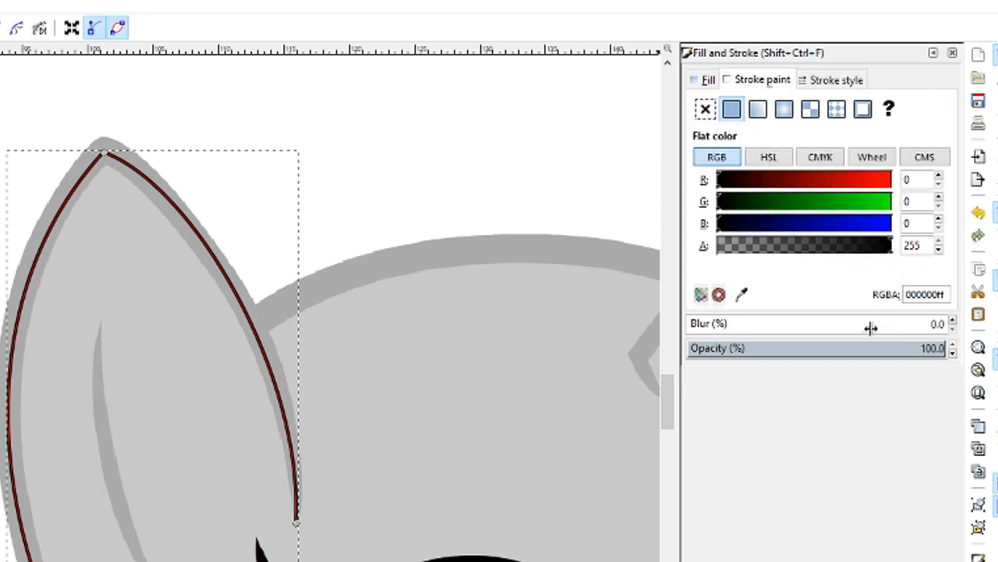
left_click(842, 82)
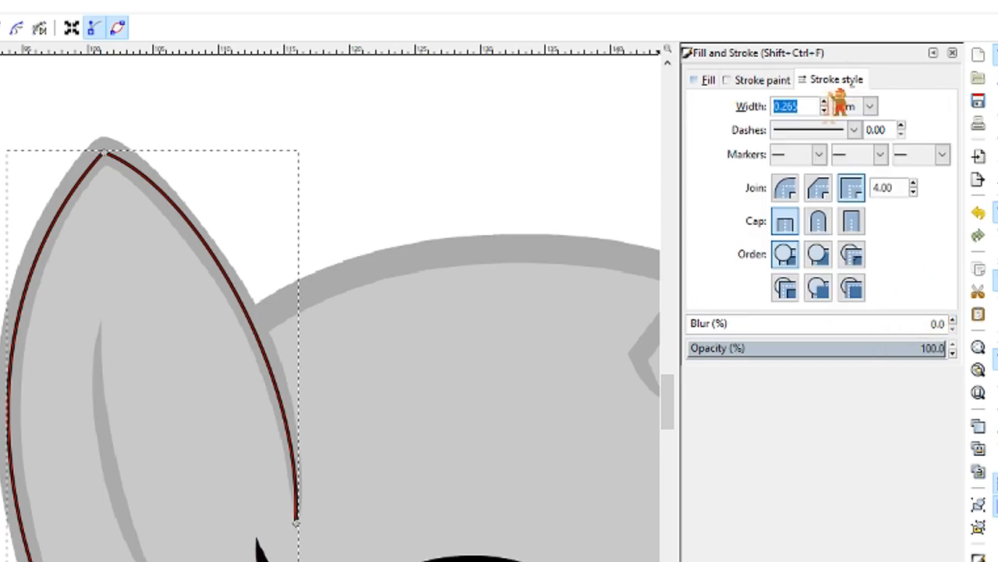
scroll(199, 259, "down", 3)
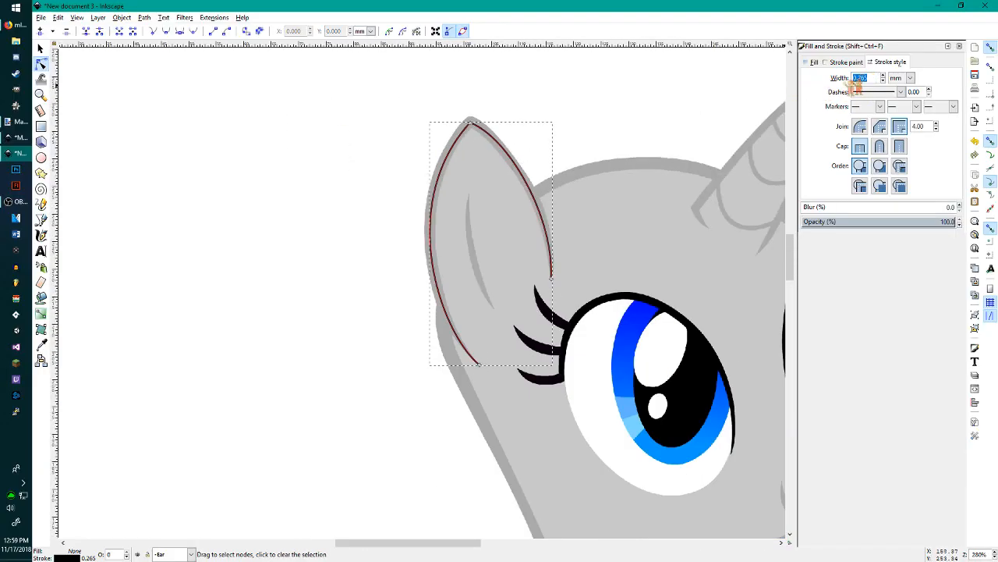
scroll(475, 134, "up", 2)
scroll(476, 135, "down", 4)
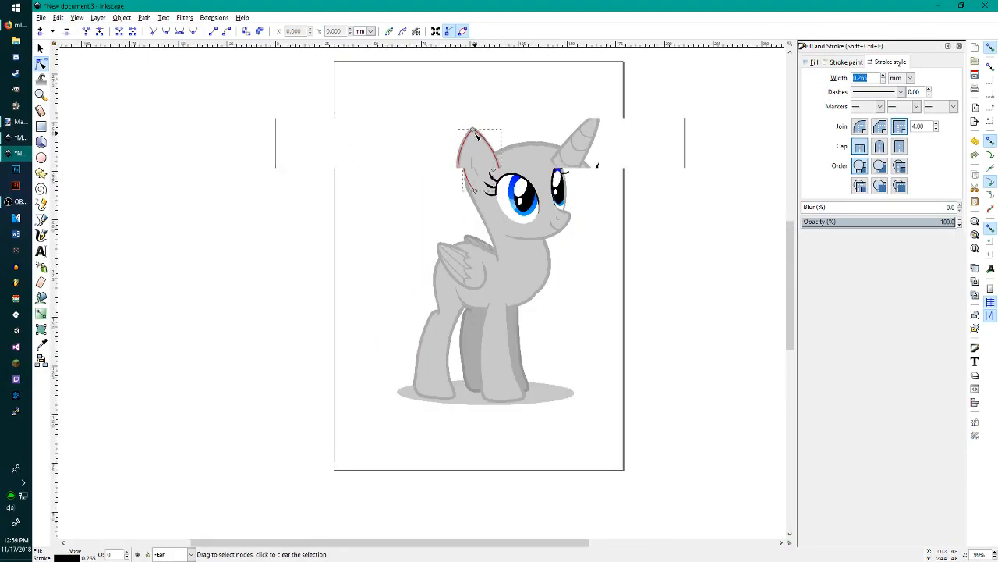
scroll(476, 134, "up", 4)
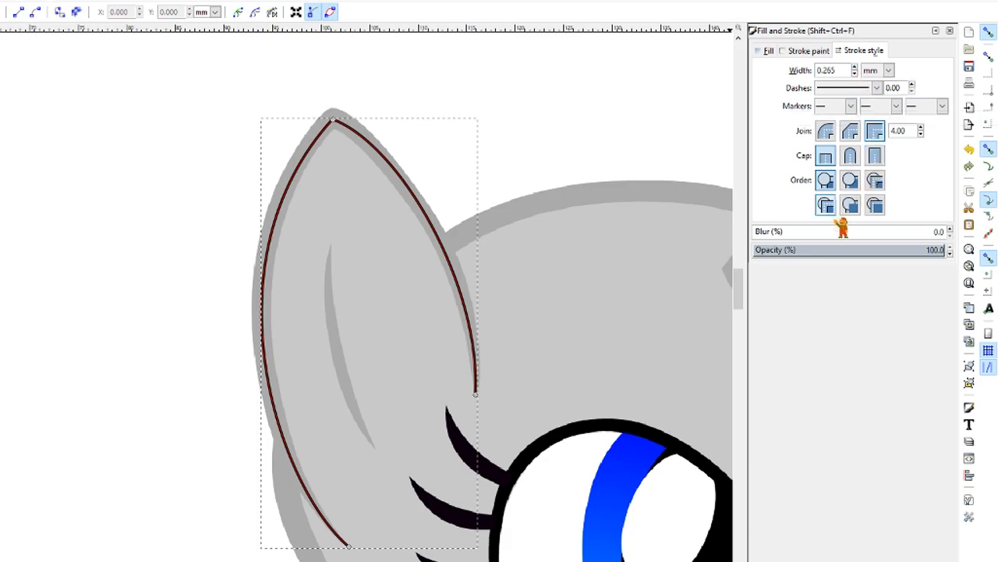
left_click(856, 67)
left_click(855, 67)
left_click(856, 67)
left_click(856, 67)
left_click(856, 67)
left_click(855, 67)
left_click(855, 67)
left_click(856, 67)
left_click(856, 67)
left_click(856, 67)
left_click(856, 68)
left_click(855, 68)
left_click(855, 67)
left_click(856, 67)
left_click(856, 67)
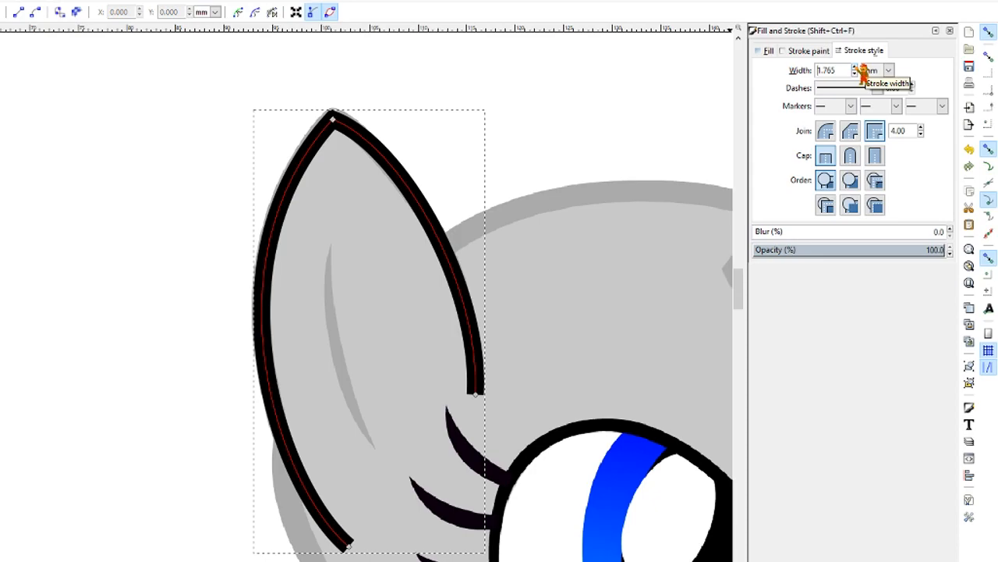
left_click(856, 67)
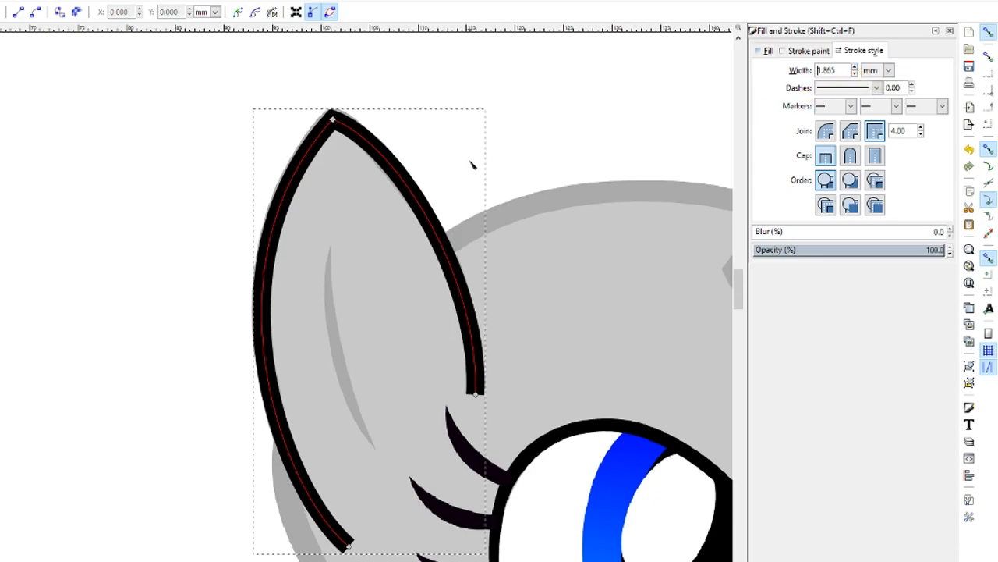
Step: Bring up the stroke paint settings for the ear path
scroll(497, 159, "down", 3)
scroll(496, 158, "up", 3)
left_click(810, 51)
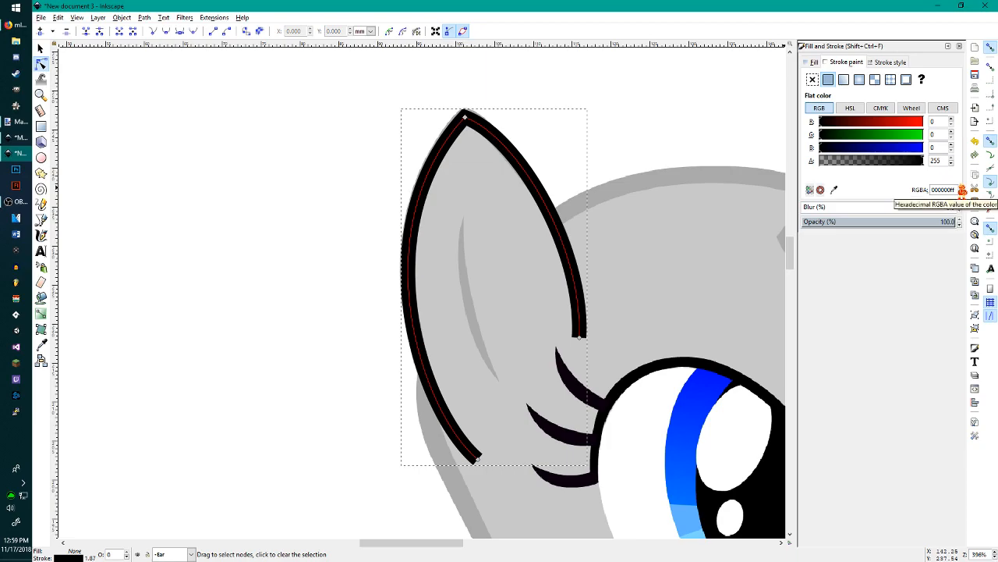
scroll(633, 238, "up", 1)
scroll(633, 232, "down", 2)
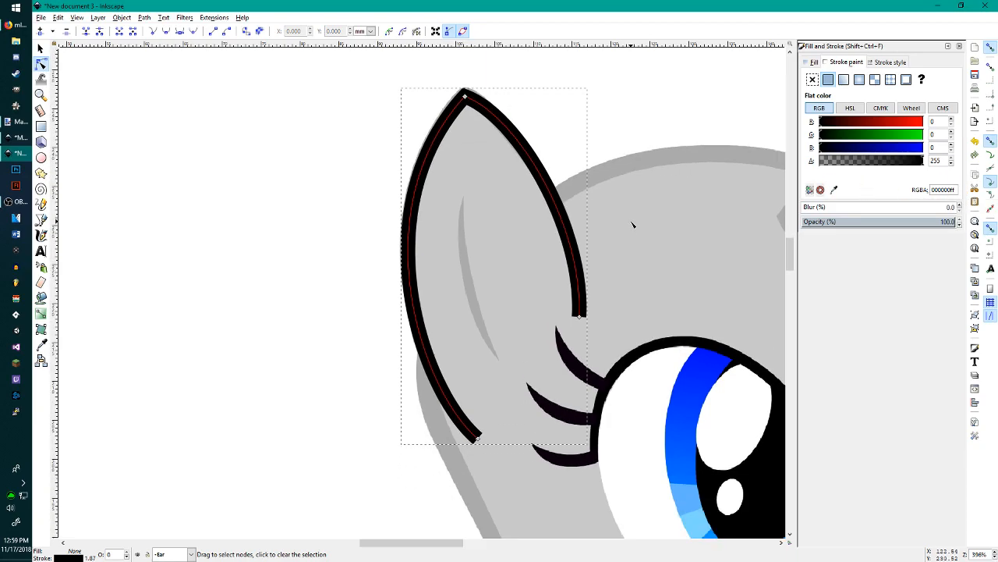
scroll(655, 219, "down", 1)
scroll(650, 216, "up", 1)
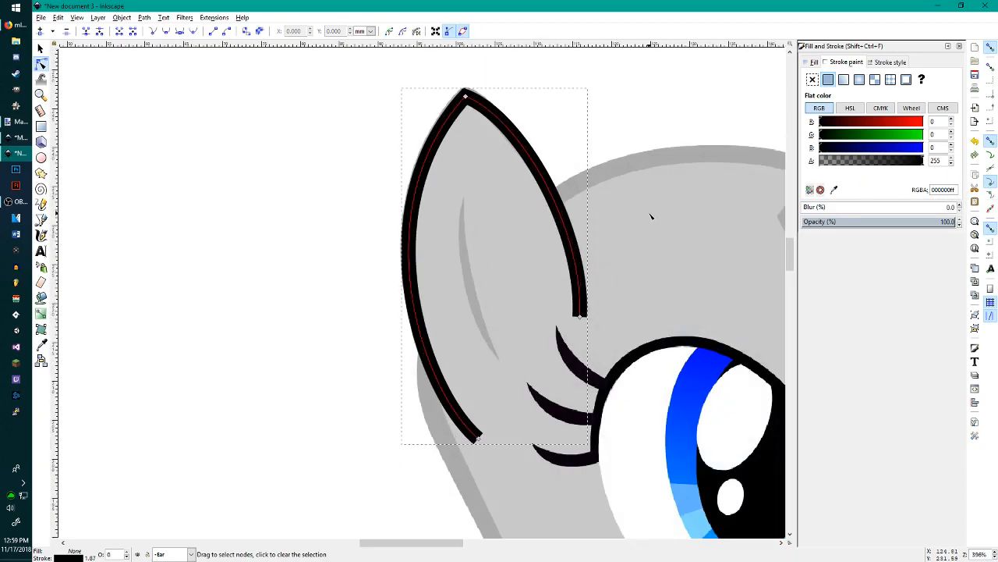
Step: Switch to paint.net and paint a solid black blob with a 30-wide Paintbrush on the empty canvas area above the pony's tail
left_click(25, 126)
scroll(638, 125, "up", 3)
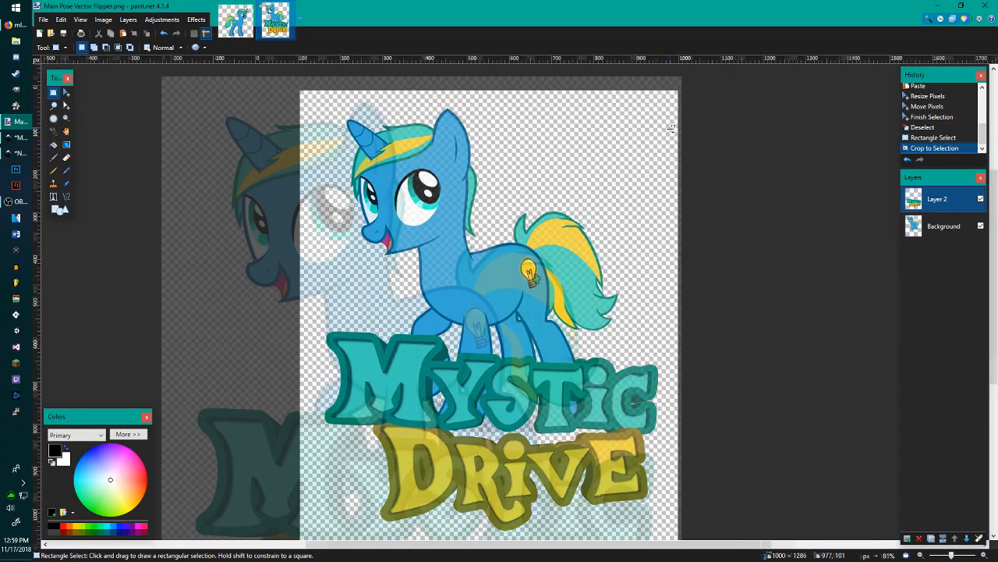
scroll(638, 125, "up", 1)
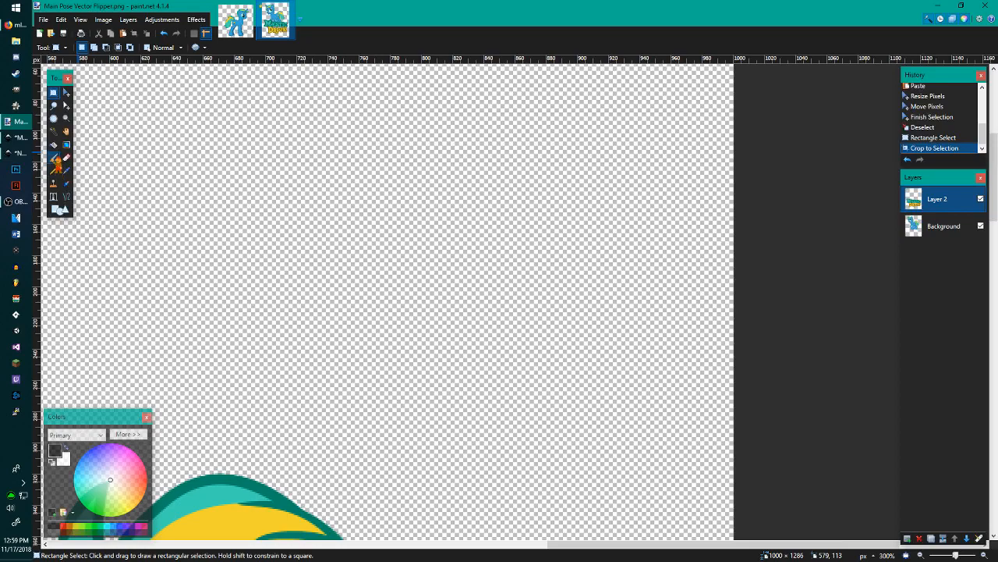
left_click(54, 157)
left_click(151, 48)
left_click(146, 185)
mouse_move(405, 172)
left_mouse_down()
mouse_move(395, 216)
mouse_move(481, 194)
mouse_move(573, 200)
mouse_move(573, 215)
left_mouse_up()
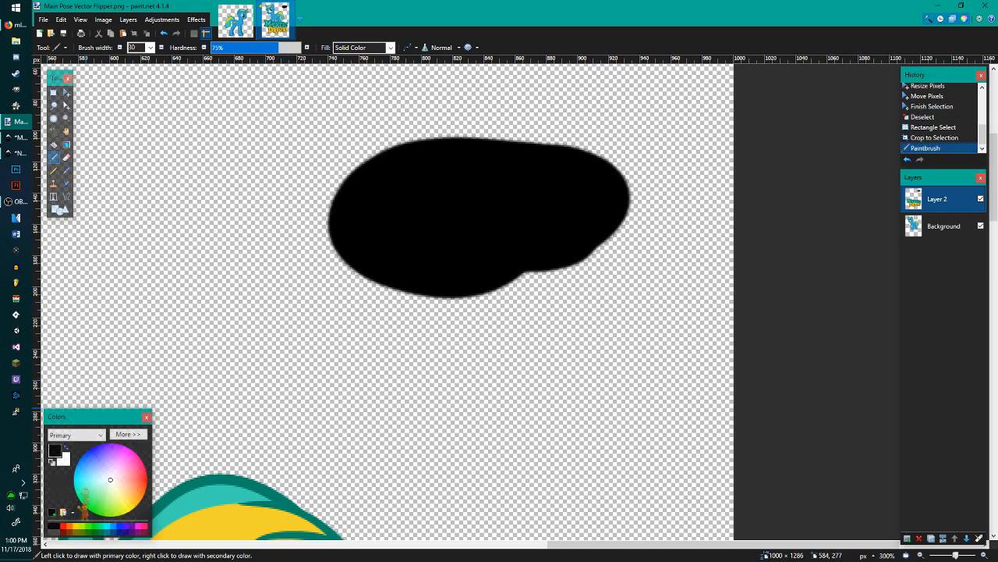
Step: Paint an opaque yellow patch over the black blob, then lower the colour's opacity to 136 and brush a translucent yellow stroke
left_click(80, 527)
mouse_move(553, 300)
left_mouse_down()
mouse_move(597, 244)
mouse_move(573, 210)
left_mouse_up()
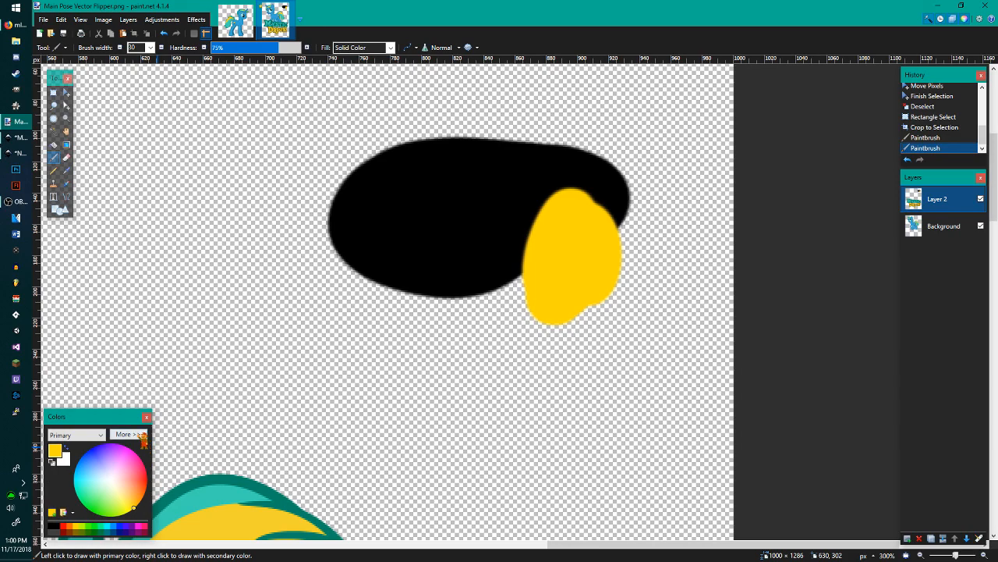
left_click(129, 433)
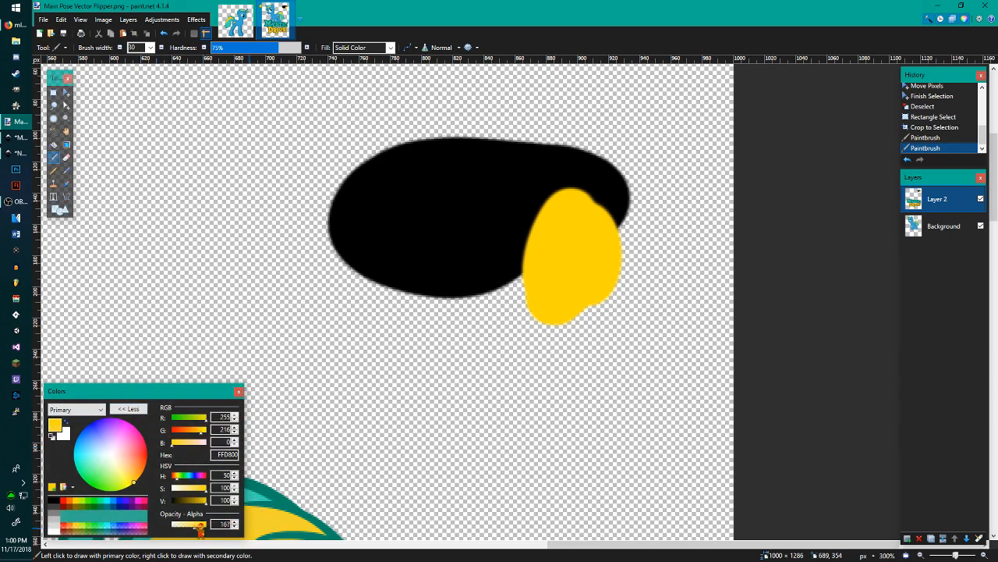
mouse_move(406, 296)
left_mouse_down()
mouse_move(401, 234)
mouse_move(451, 281)
left_mouse_up()
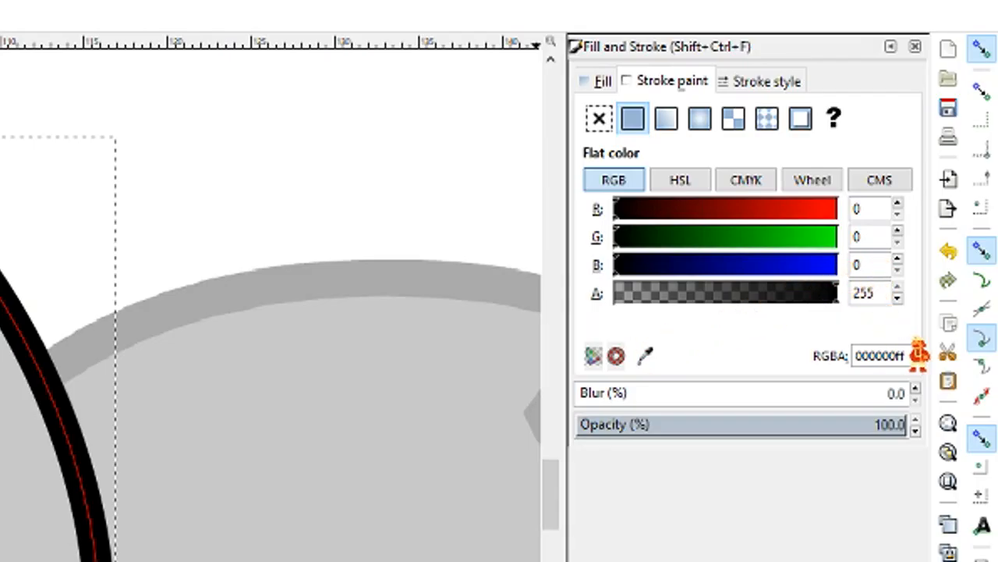
Step: Return to Inkscape and examine the digits of the ear stroke's RGBA value, particularly the final alpha pair
left_click_drag(914, 355, 903, 356)
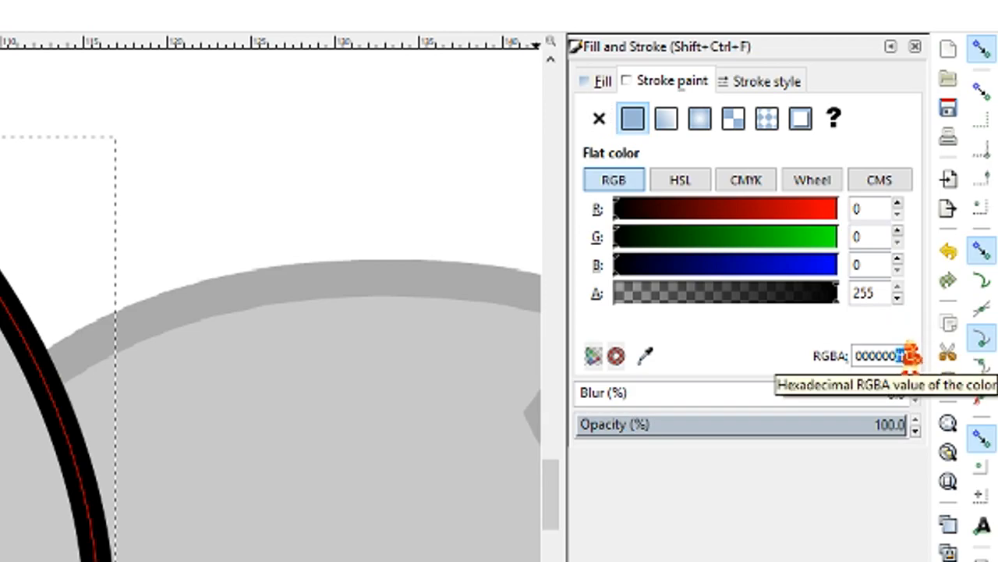
left_click(913, 355)
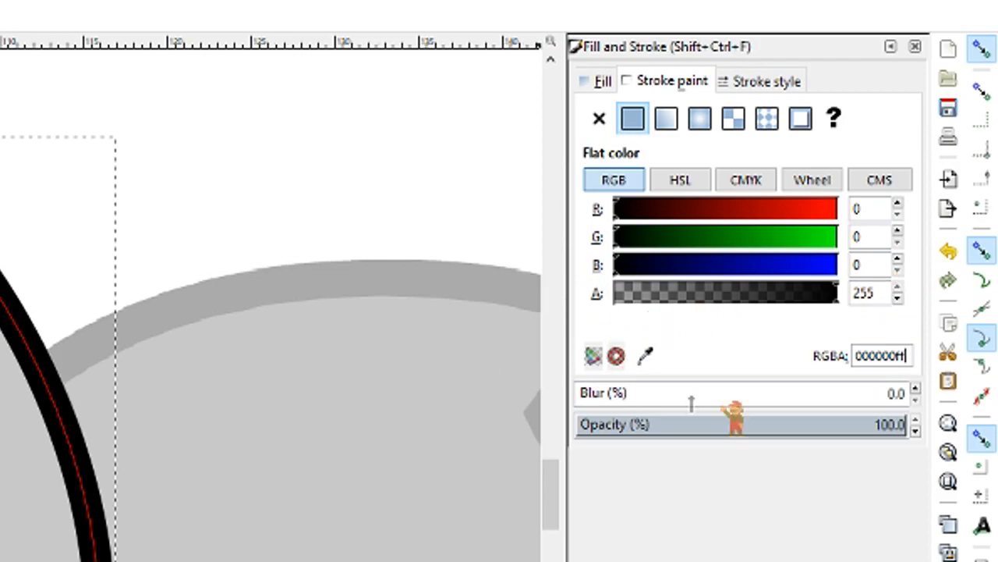
left_click_drag(872, 356, 911, 356)
left_click(898, 356)
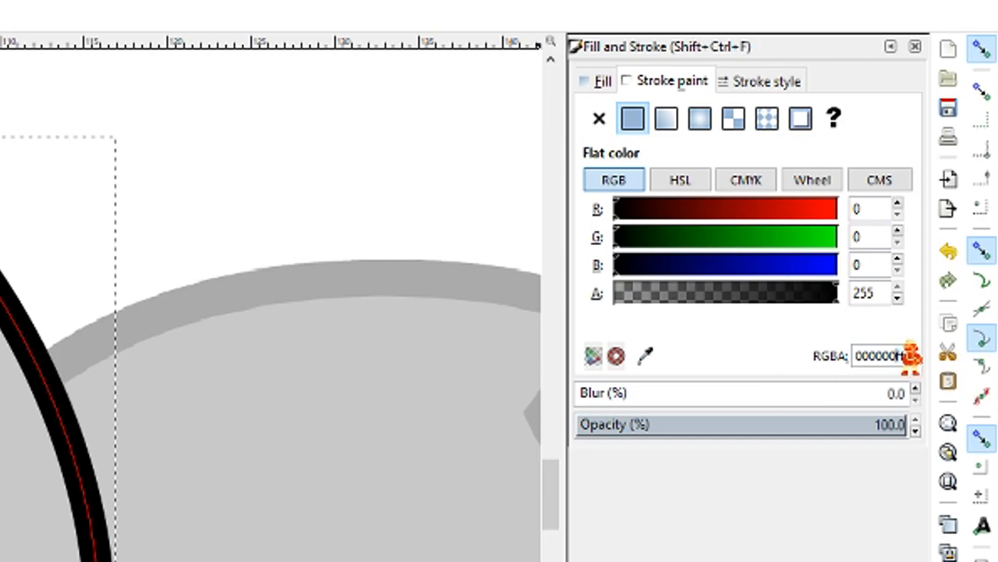
double_click(910, 357)
left_click(921, 356)
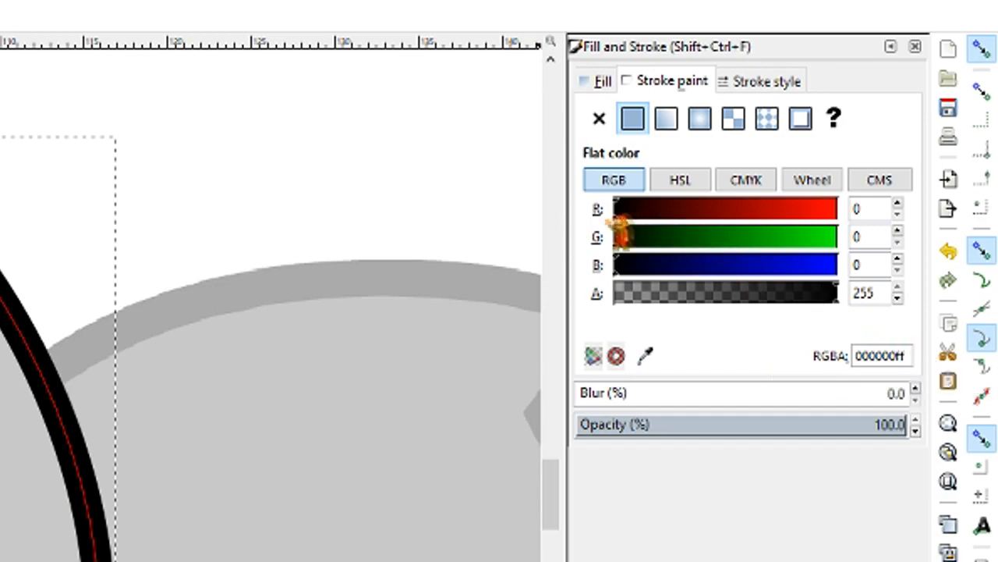
Step: Change the ear path's stroke colour to white by raising red, green and blue to 255
left_click_drag(642, 211, 841, 210)
left_click_drag(760, 238, 864, 220)
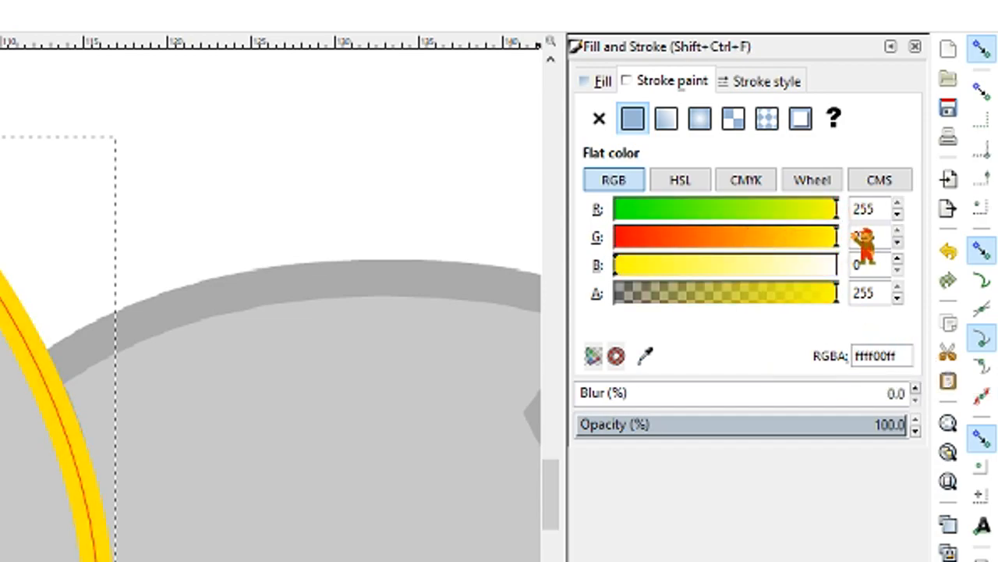
left_click_drag(659, 266, 847, 263)
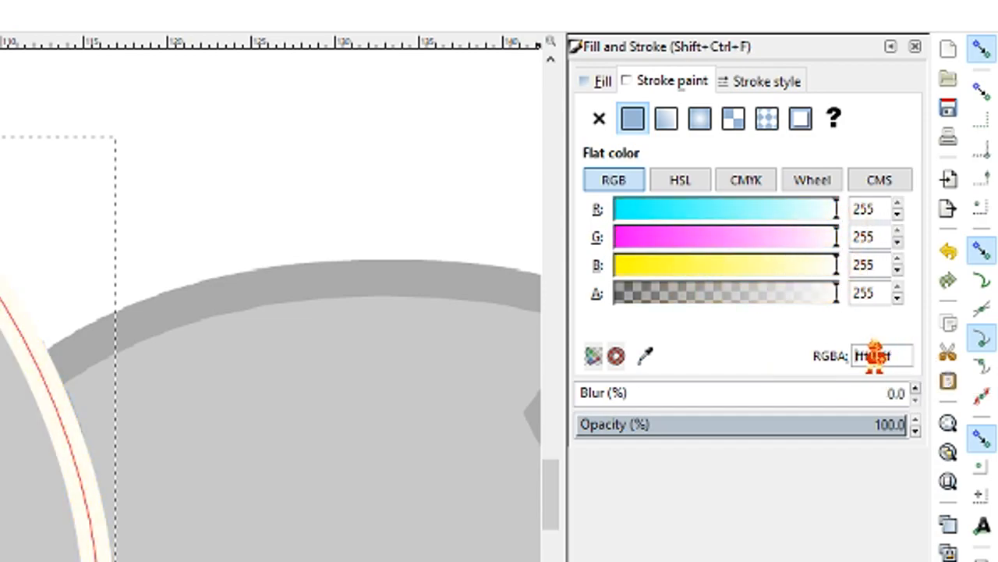
Step: Set the ear path's stroke colour to black with the RGBA value 000000ff
left_click_drag(856, 356, 883, 357)
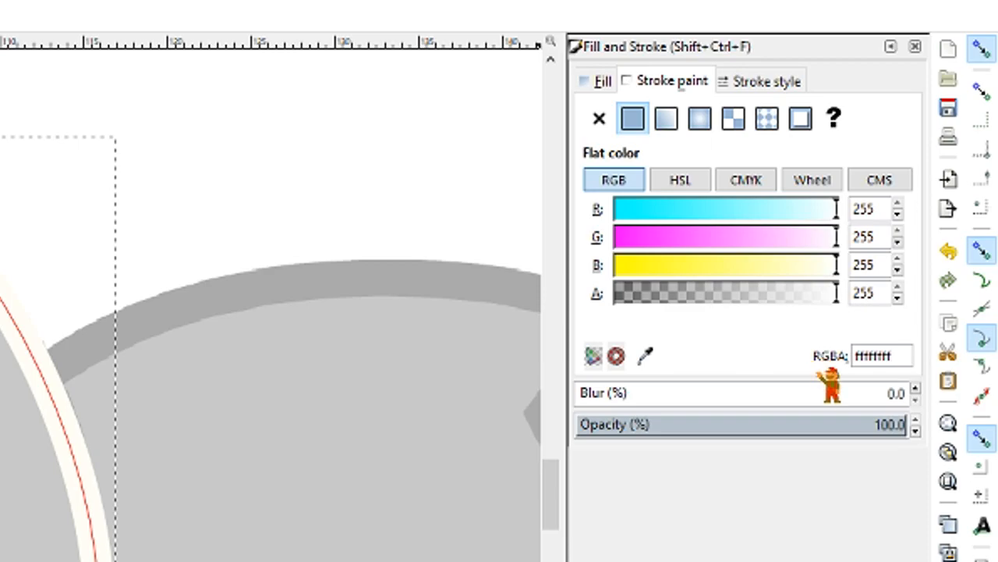
key("ctrl+a")
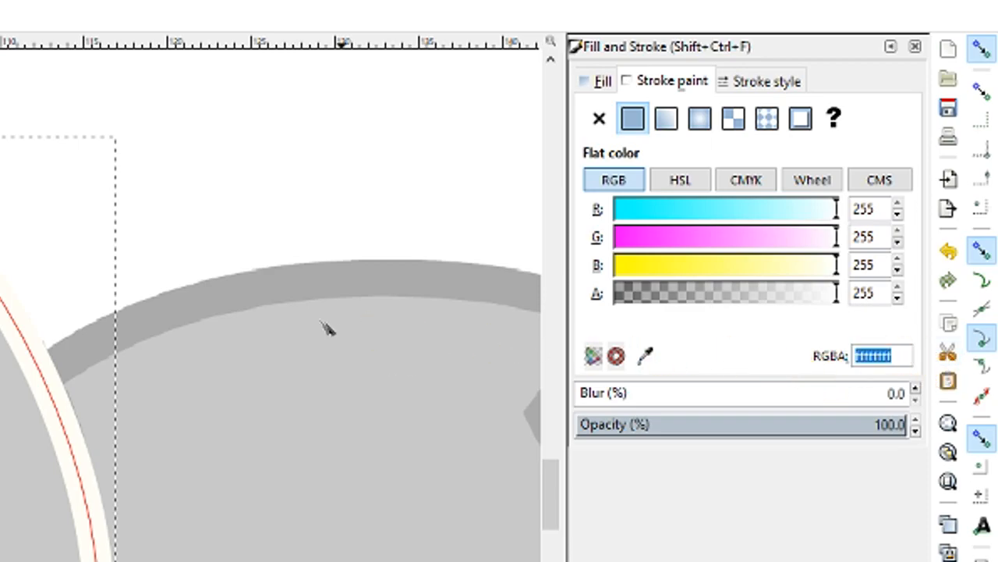
type("000000ff")
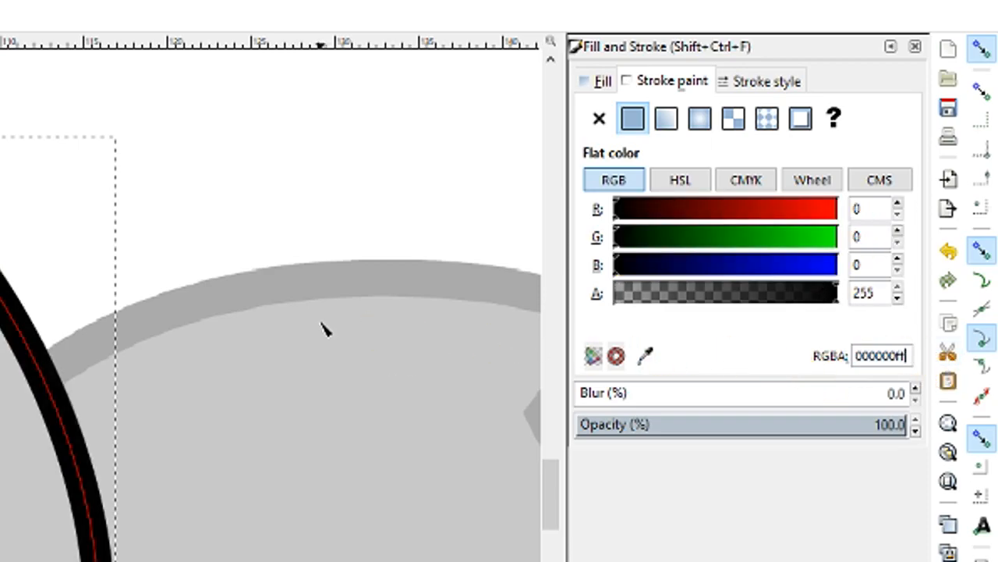
scroll(257, 352, "down", 1)
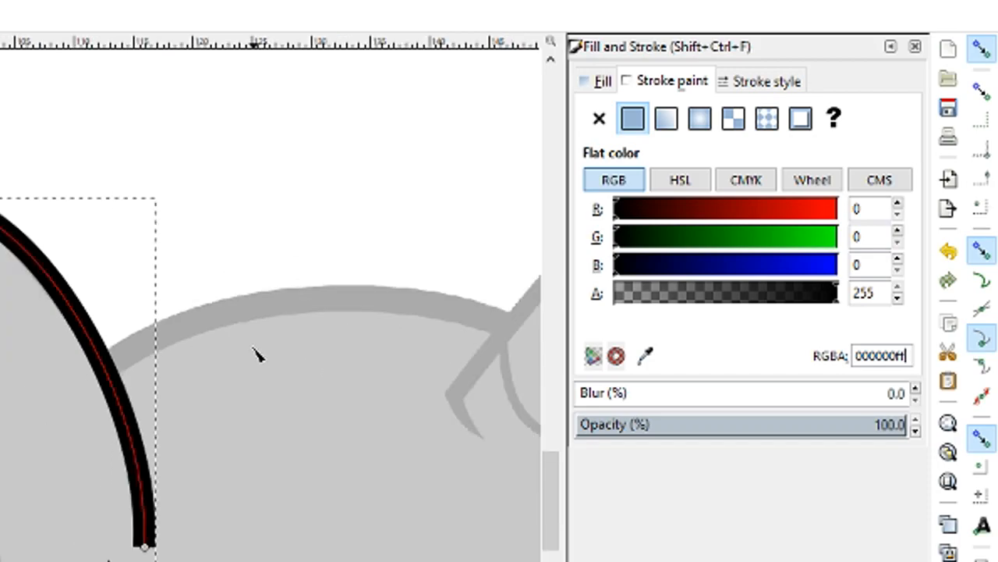
scroll(234, 346, "up", 1)
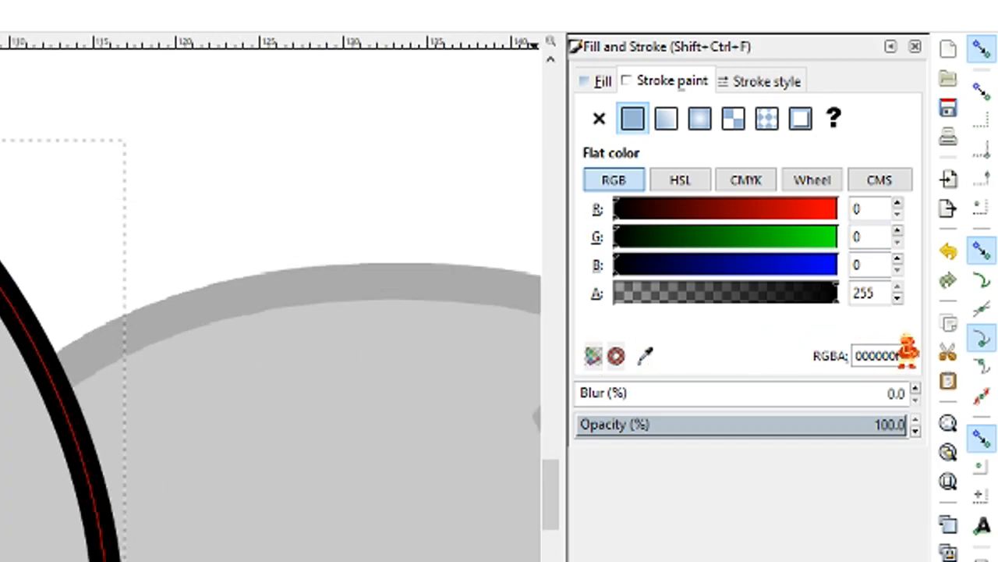
double_click(868, 357)
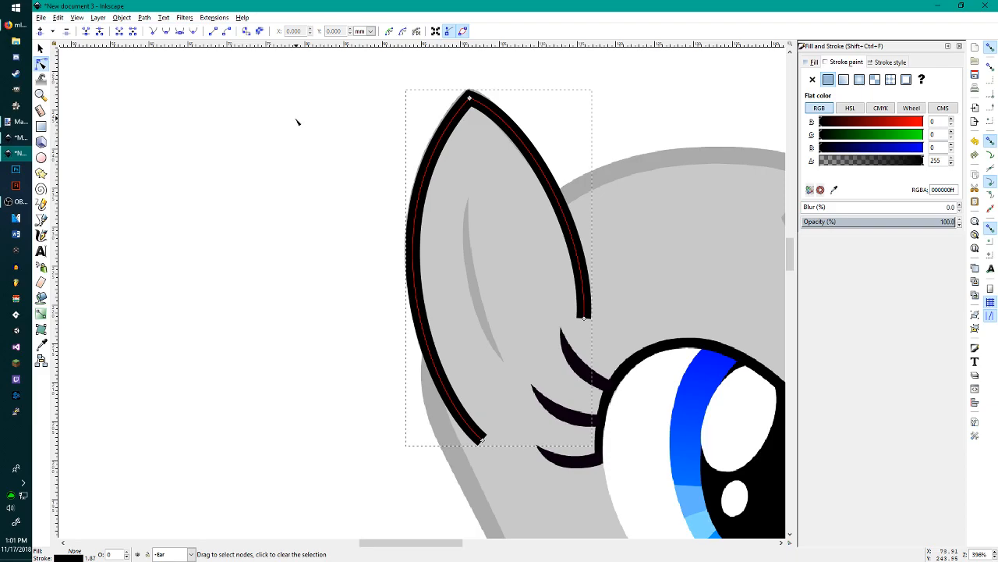
Step: Switch to paint.net, open the MysticDrive_edited.png image and sample the pony's blue body colour with the Color Picker
mouse_move(17, 125)
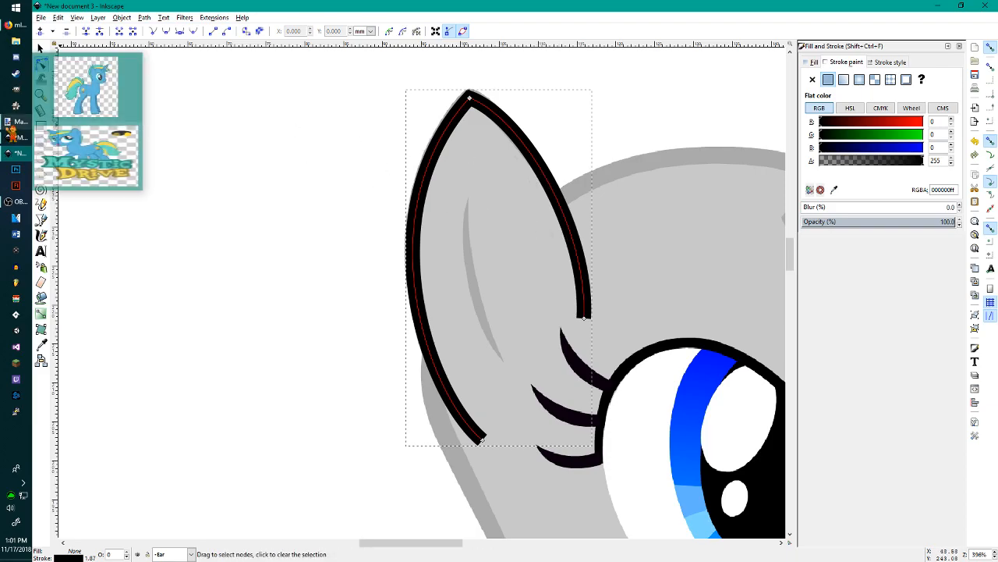
left_click(86, 147)
left_click(235, 21)
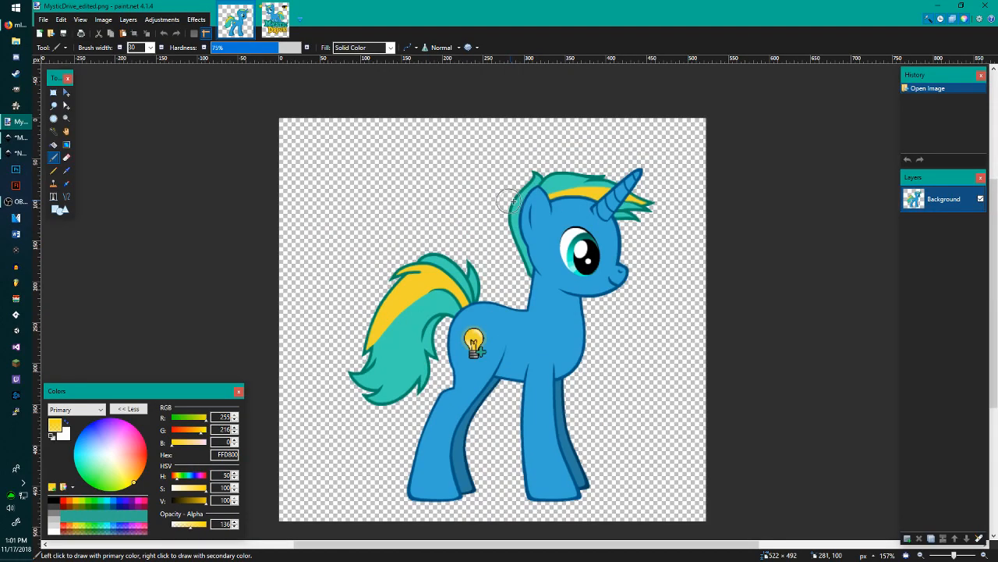
key("k")
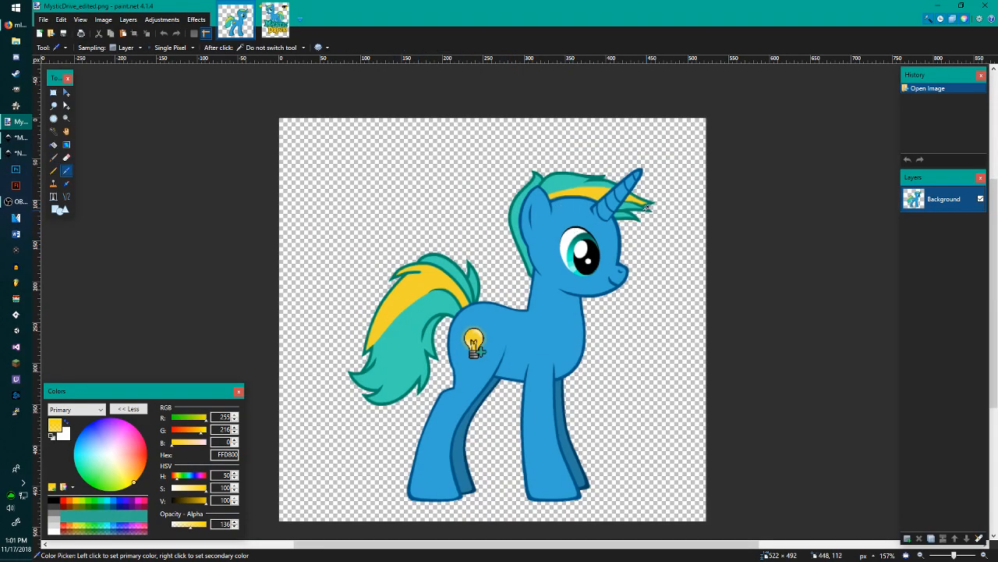
scroll(646, 206, "up", 8)
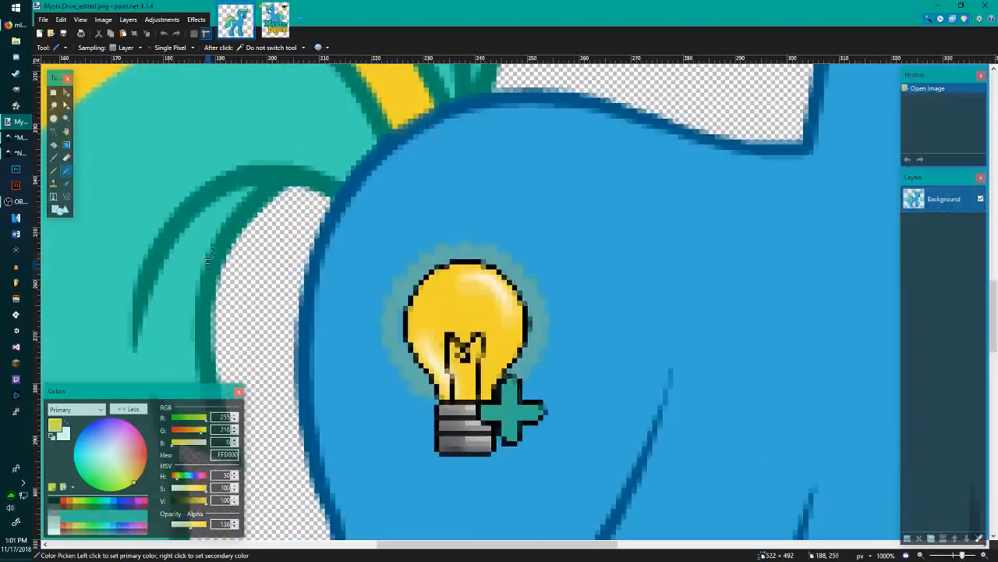
scroll(419, 216, "up", 2)
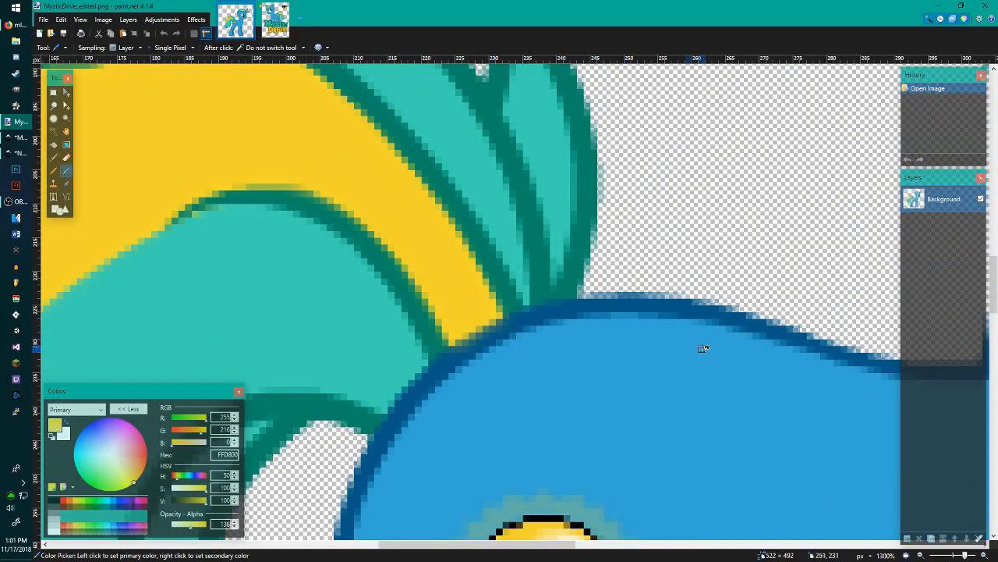
left_click(594, 355)
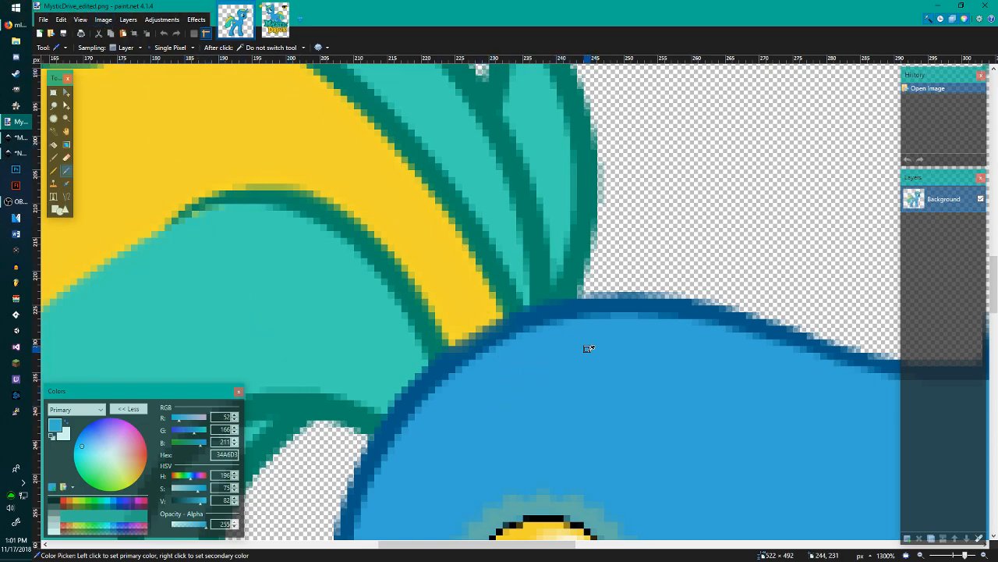
Step: Switch to the browser's Twilight Sparkle colour guide, examine the coat outline and fill hex codes, and minimise the browser
left_click(15, 24)
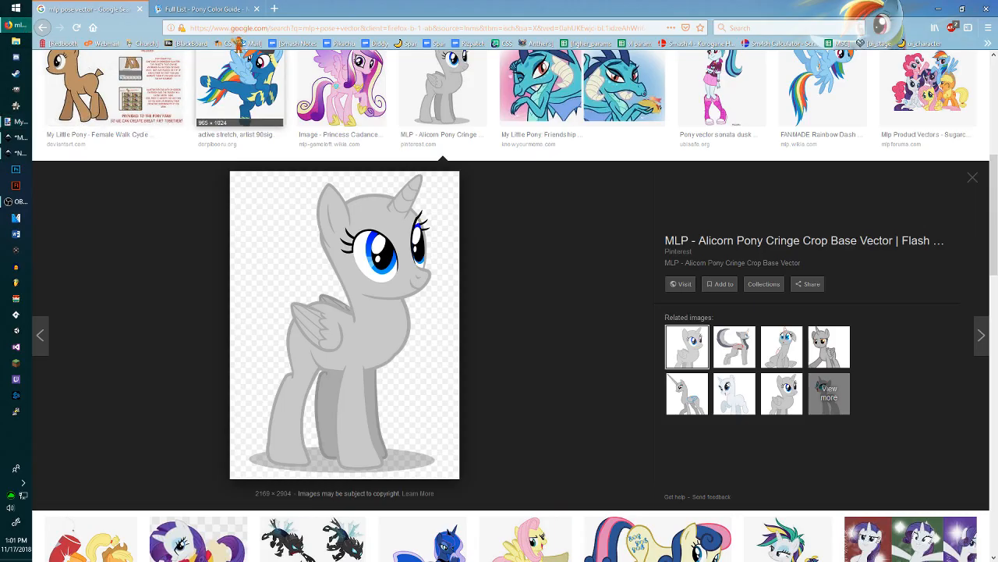
left_click(209, 8)
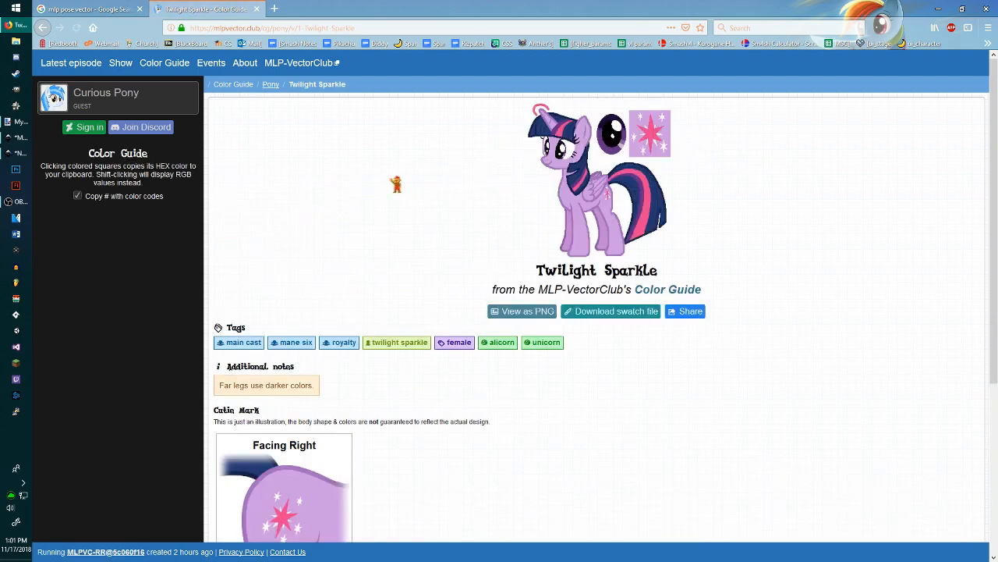
scroll(383, 194, "down", 5)
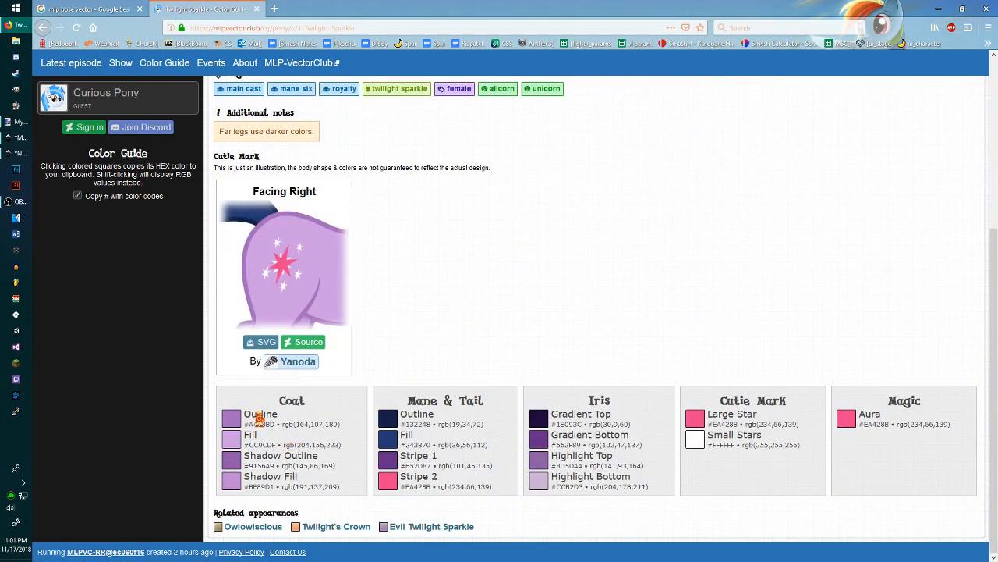
double_click(258, 424)
double_click(257, 445)
left_click(560, 297)
left_click(937, 9)
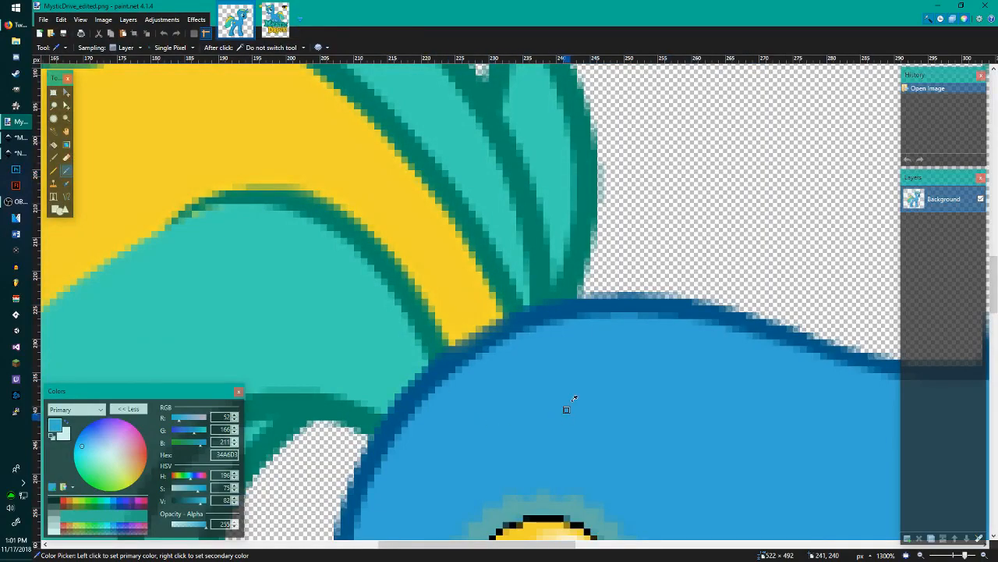
Step: Copy the sampled blue's hex code in paint.net and apply 34A6D3 as the ear path's stroke colour in Inkscape
double_click(223, 454)
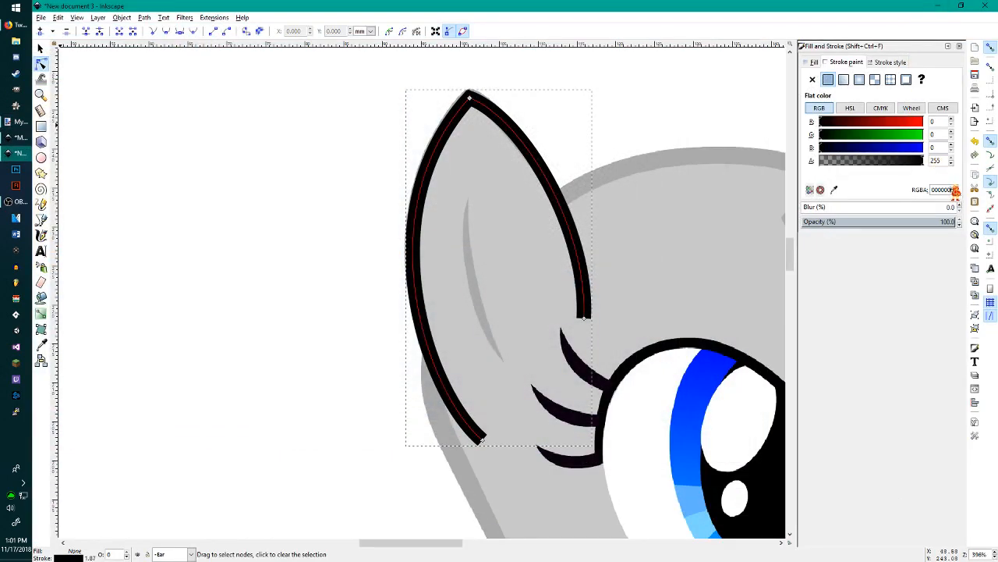
type("34A6D3")
key("Return")
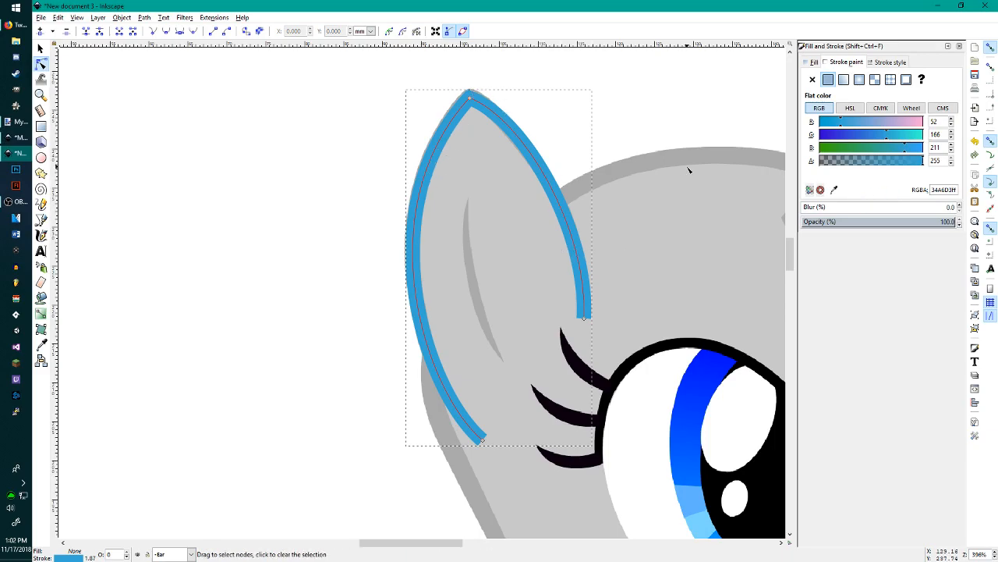
Step: Restore the ear path's stroke colour to black using 000000 and deselect the path
key("BackSpace")
key("BackSpace")
key("BackSpace")
key("BackSpace")
key("BackSpace")
type("000000")
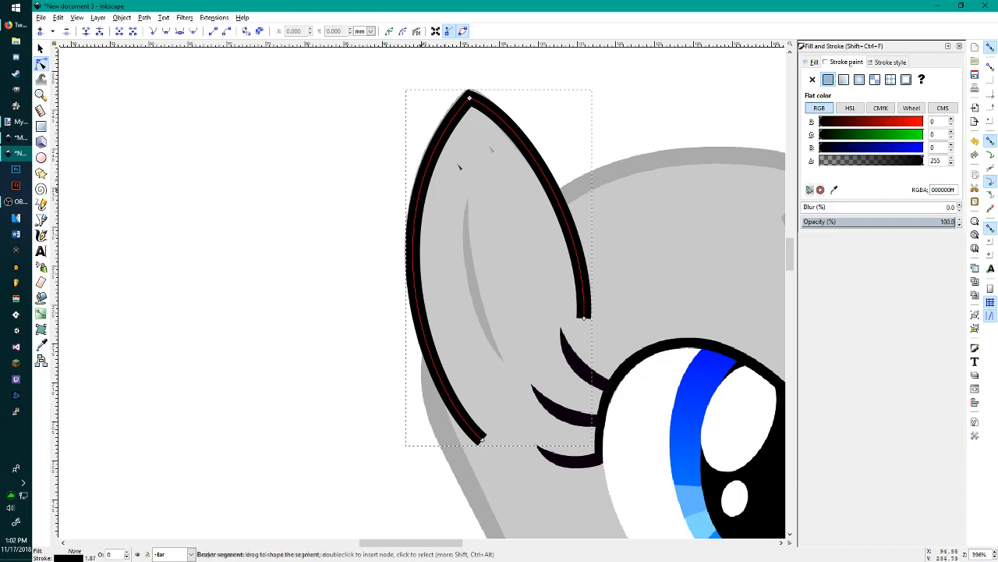
left_click(264, 192)
scroll(501, 202, "down", 4)
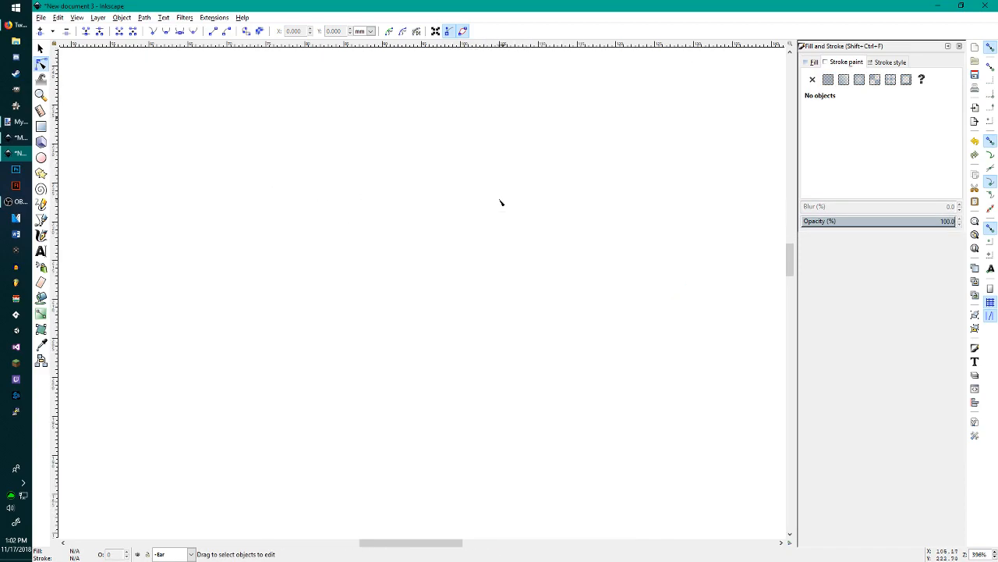
scroll(497, 206, "down", 3)
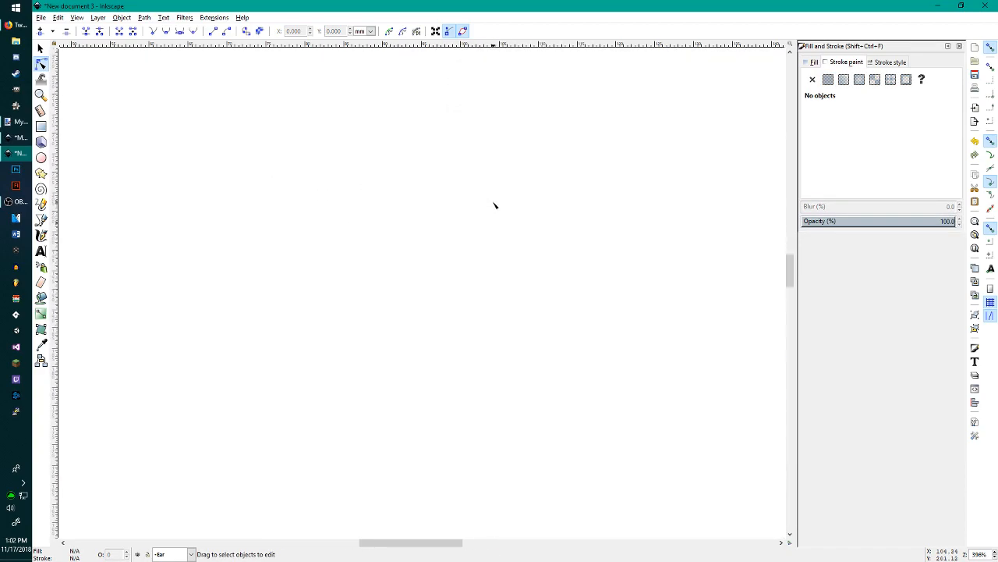
scroll(493, 205, "down", 2)
scroll(493, 206, "up", 1)
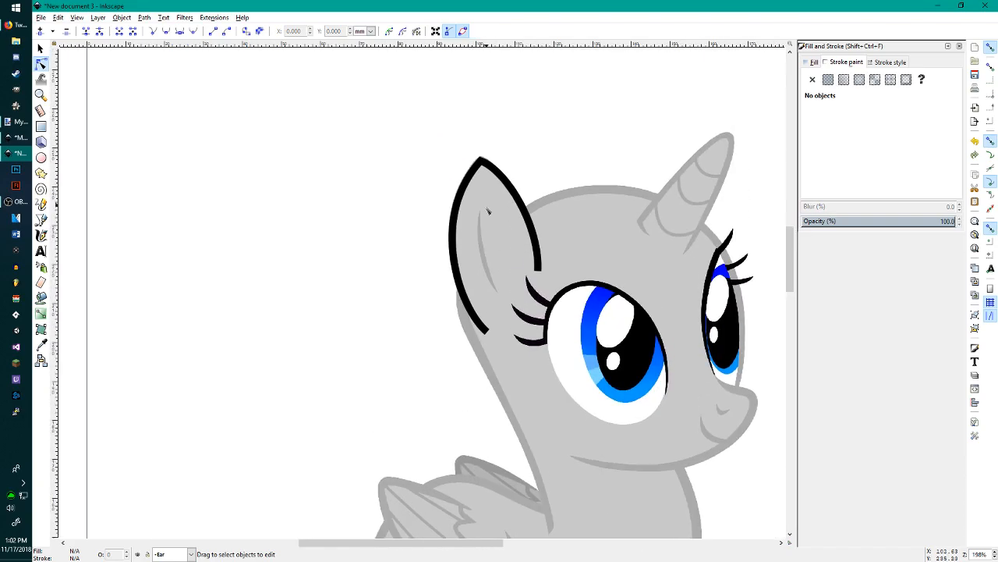
scroll(484, 218, "up", 2)
scroll(482, 224, "down", 3)
scroll(488, 268, "up", 4)
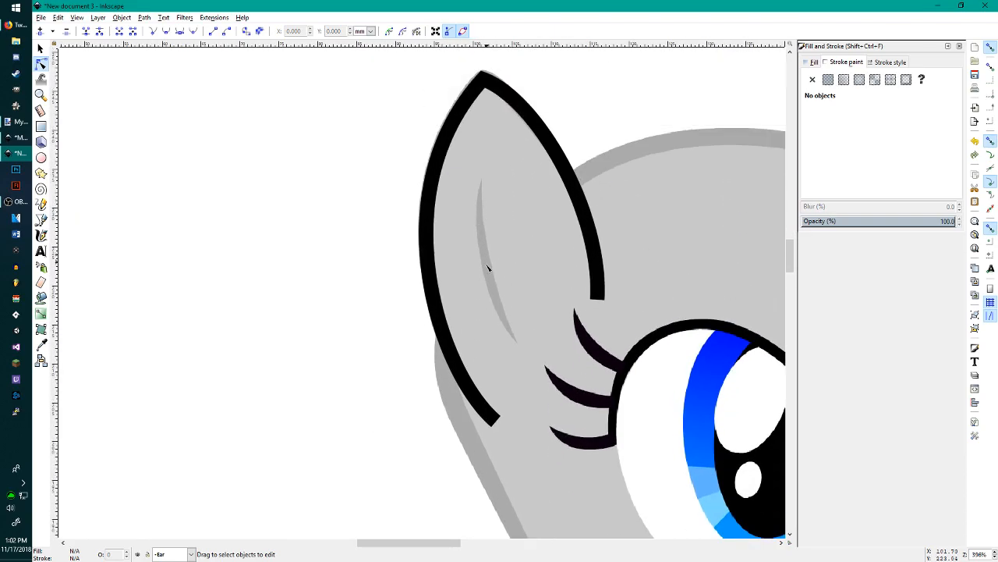
Step: Examine the layer commands and the list of body-part layers, keeping Ear as the current layer
left_click(189, 554)
left_click(98, 17)
left_click(98, 17)
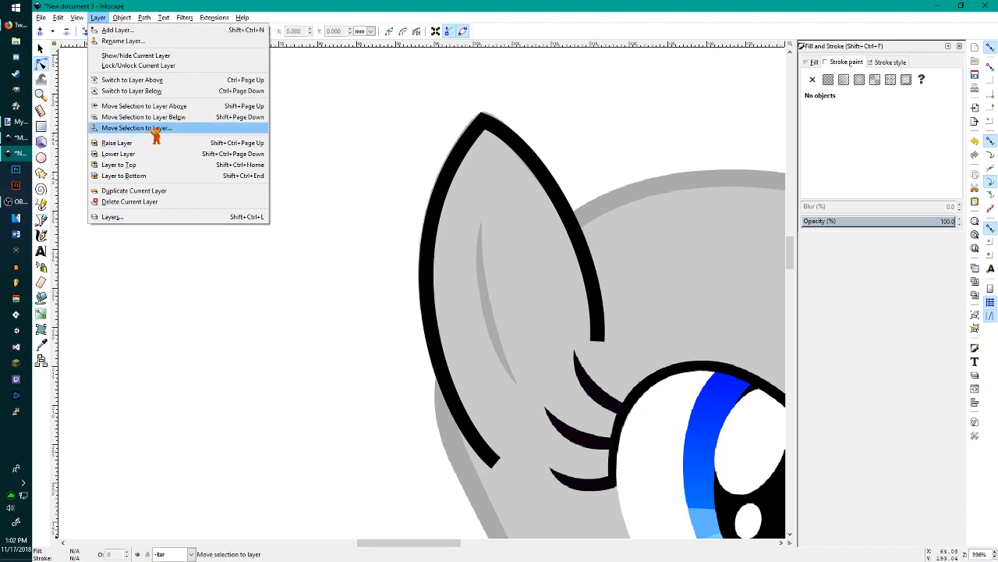
left_click(348, 145)
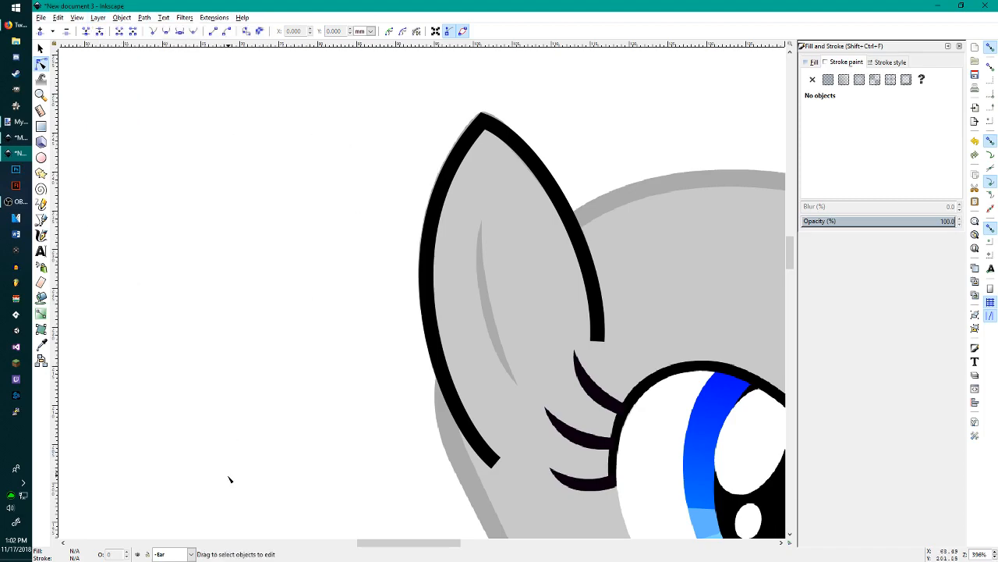
left_click(191, 554)
left_click(192, 511)
left_click(192, 553)
left_click(170, 433)
left_click(191, 553)
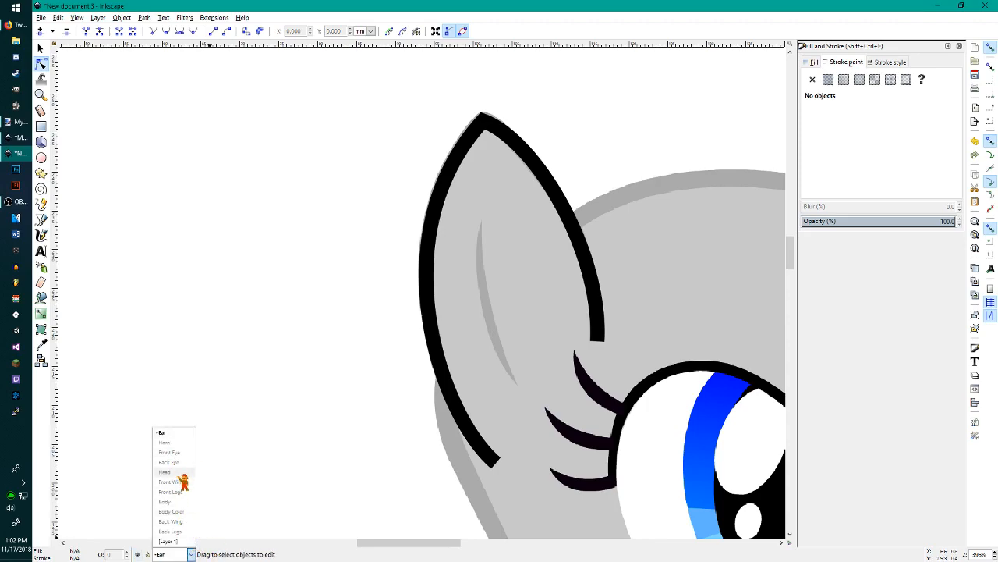
left_click(179, 473)
left_click(191, 553)
left_click(173, 433)
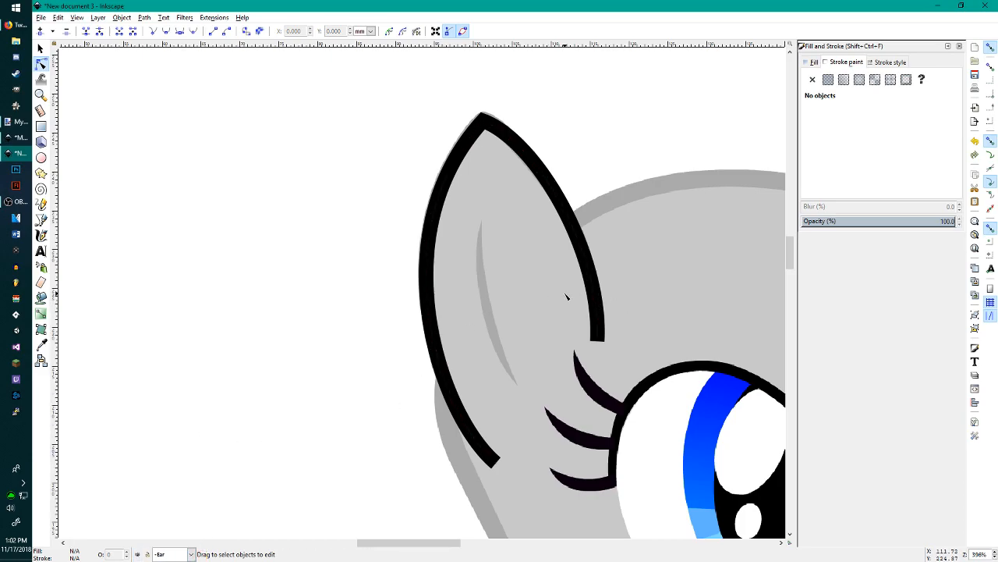
Step: Draw a straight Bezier path between the upper and lower tips of the reference's inner ear crease
key("b")
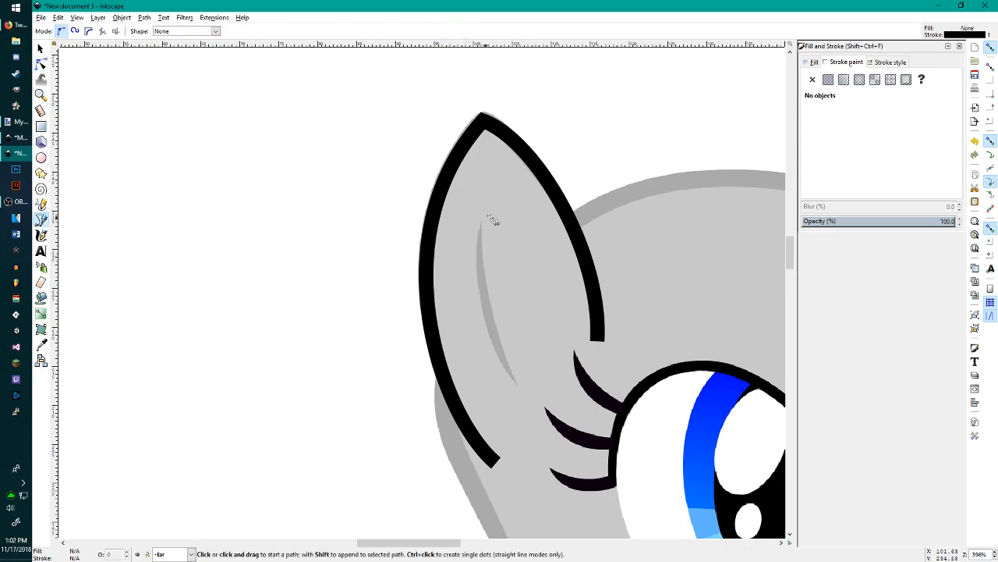
left_click(483, 219)
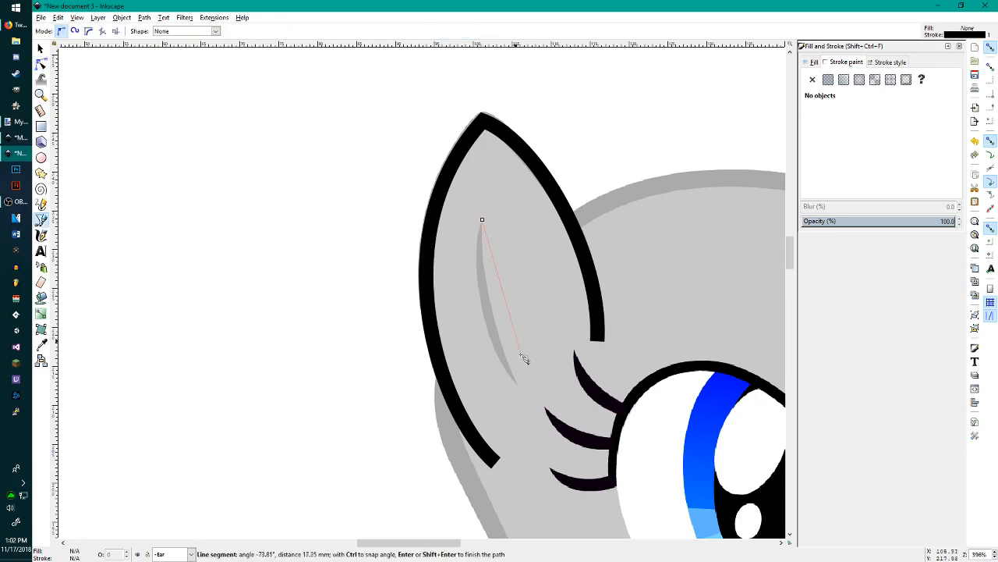
left_click(516, 382)
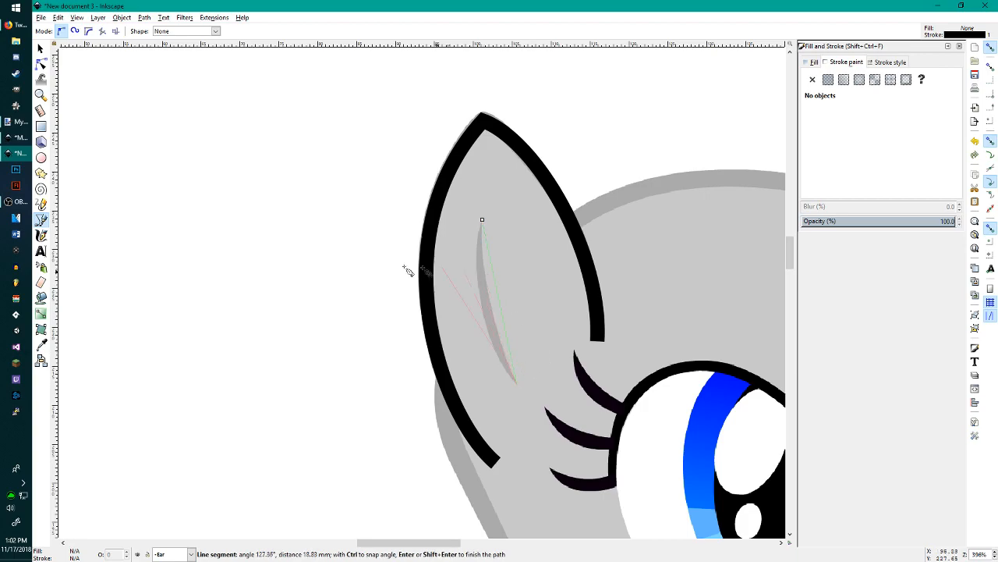
key("Return")
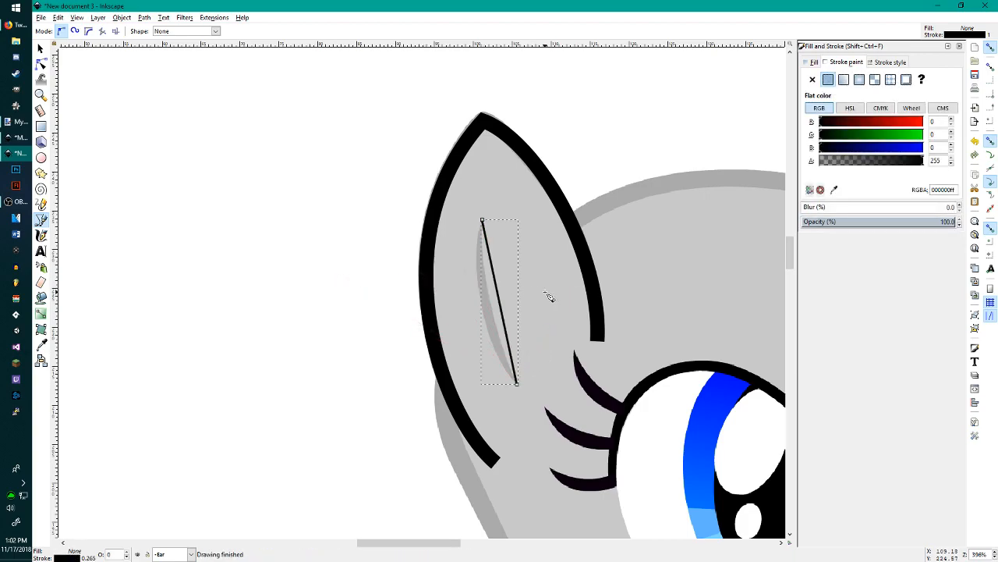
Step: Bend the inner ear line's segment with the node tool so that it follows the reference crease
key("n")
scroll(538, 294, "up", 3)
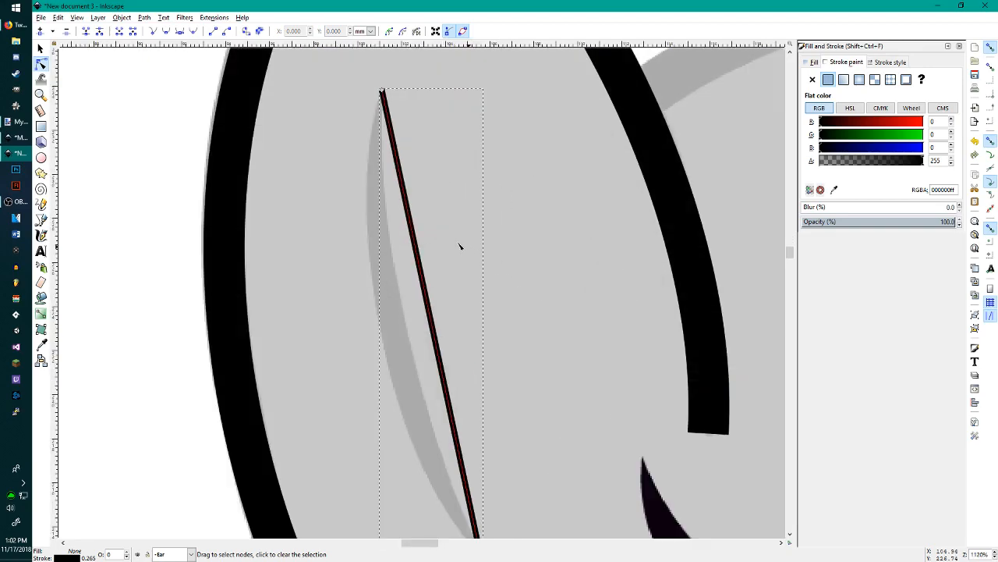
left_click_drag(394, 127, 385, 129)
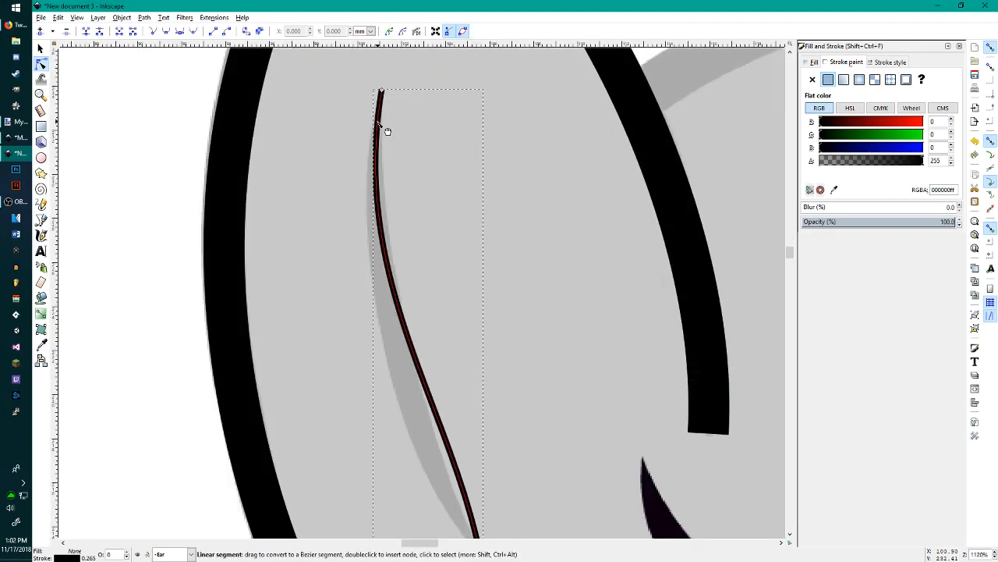
scroll(528, 429, "down", 2)
left_click_drag(474, 485, 463, 487)
left_click_drag(377, 262, 395, 263)
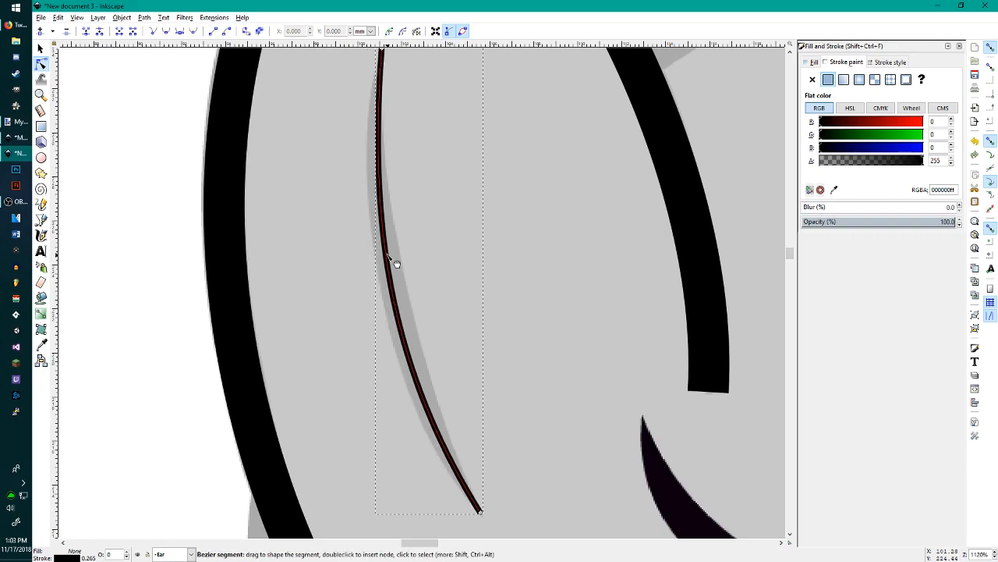
scroll(439, 252, "down", 2)
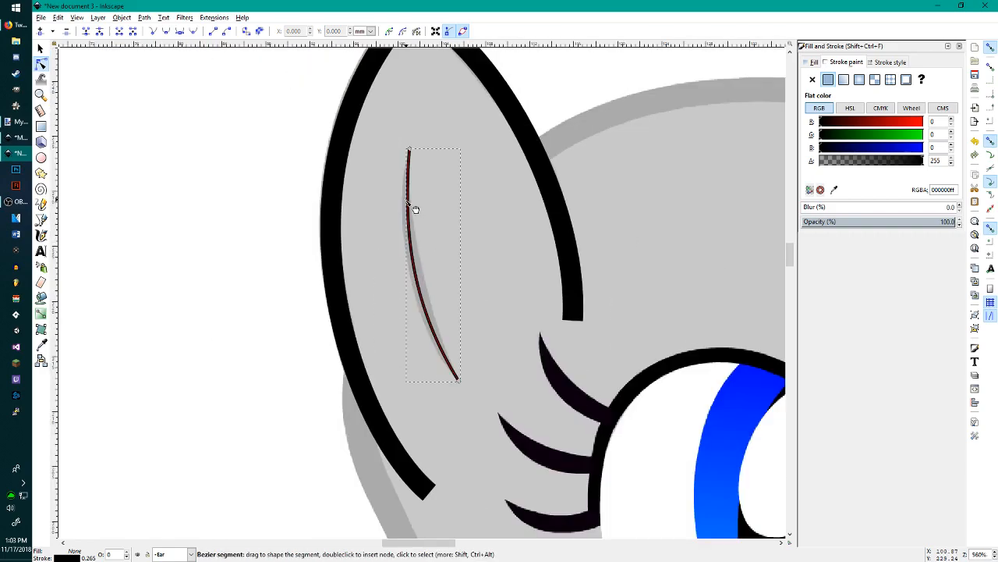
left_click_drag(413, 207, 413, 205)
left_click_drag(430, 314, 436, 326)
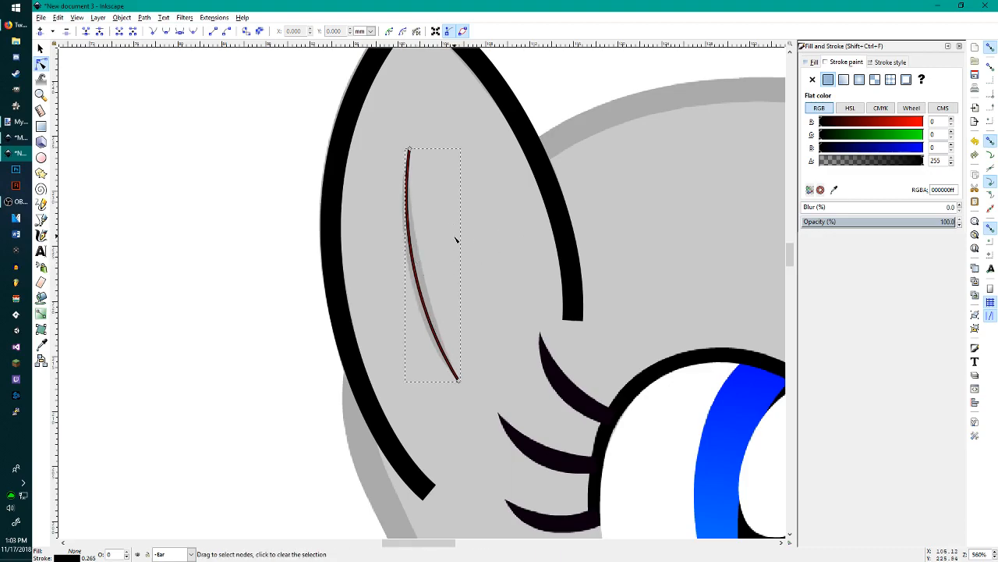
scroll(424, 295, "up", 1)
left_click(420, 292)
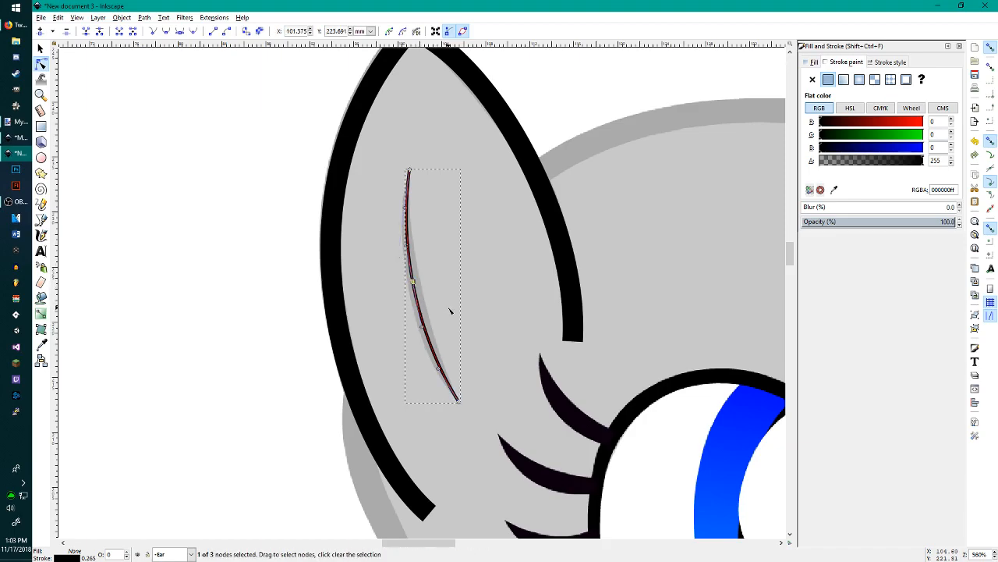
left_click_drag(423, 301, 470, 309)
key("ctrl+z")
Step: Set the inner ear line's stroke width to 1.165 mm and return to its stroke paint settings
left_click(898, 67)
left_click(884, 74)
left_click(884, 75)
left_click(884, 75)
left_click(884, 75)
left_click(885, 75)
left_click(884, 75)
left_click(885, 76)
left_click(884, 76)
left_click(885, 75)
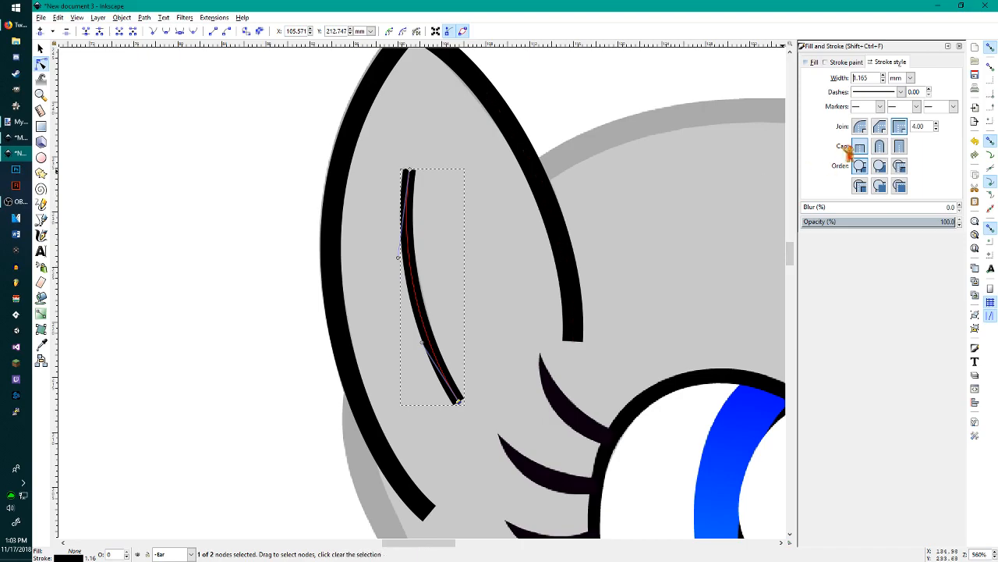
left_click(858, 62)
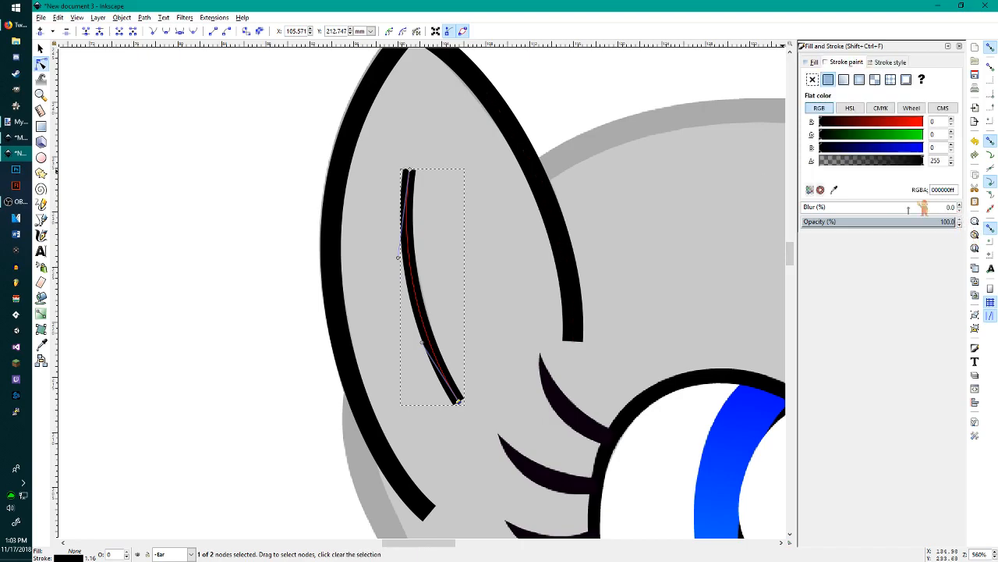
Step: Try applying the ear outline's style to the inner ear line and undo the pasted style
left_click(528, 153)
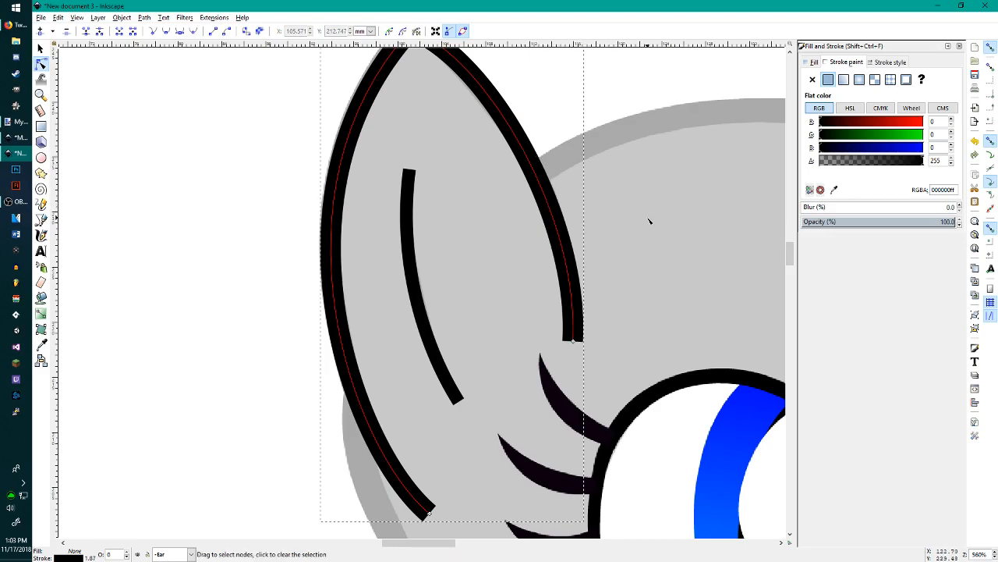
left_click(415, 275)
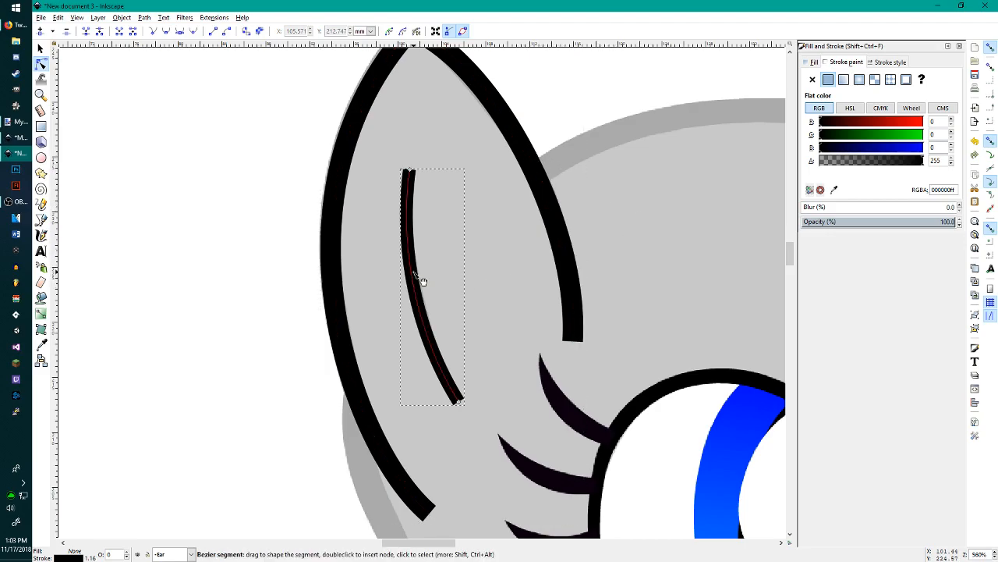
key("ctrl+shift+v")
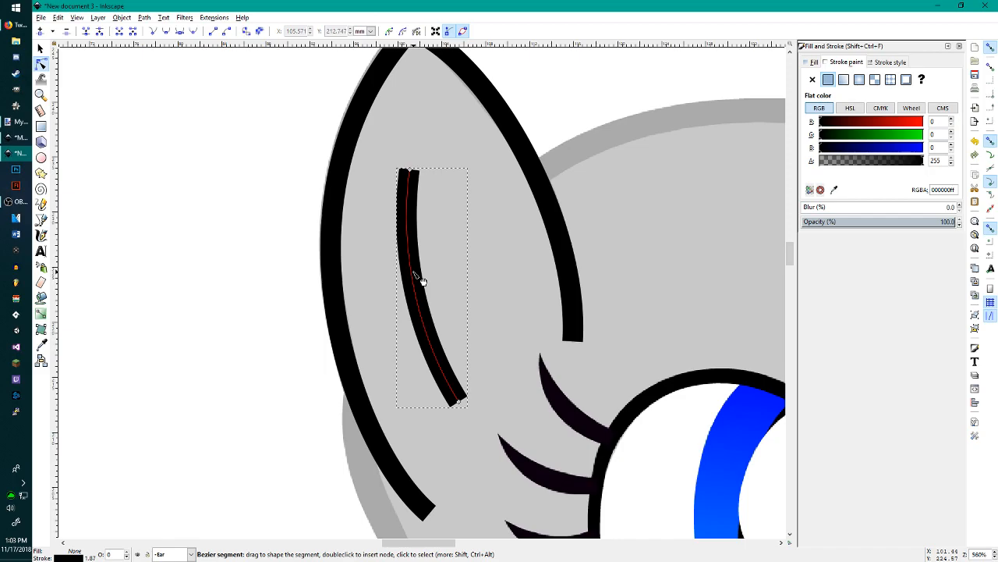
key("ctrl+z")
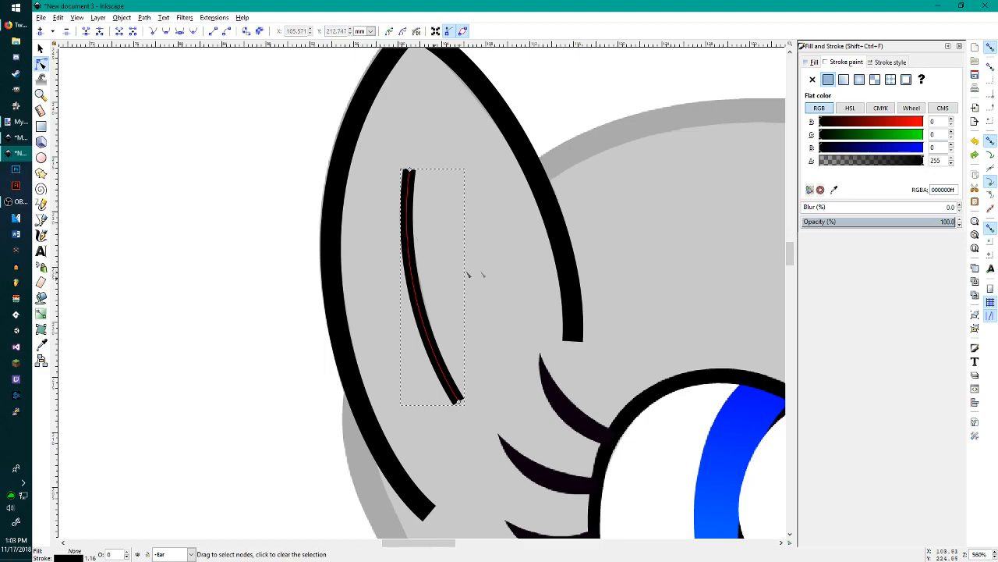
Step: Deselect the inner ear line and examine the traced ear strokes against the whole reference pony
scroll(492, 275, "down", 6)
scroll(486, 274, "up", 5)
scroll(457, 262, "up", 2)
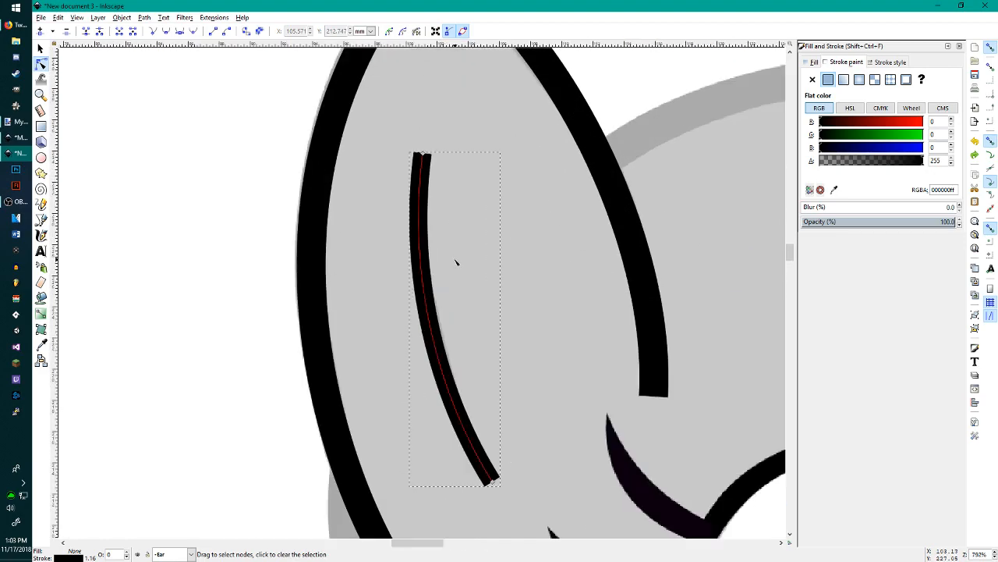
key("Escape")
scroll(550, 250, "down", 6)
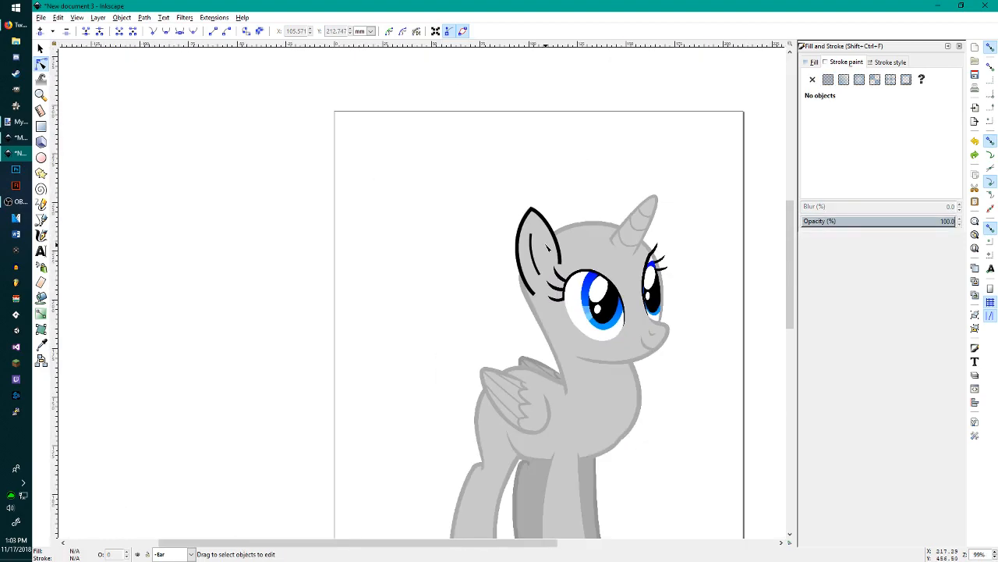
scroll(675, 315, "down", 1)
scroll(678, 314, "up", 2)
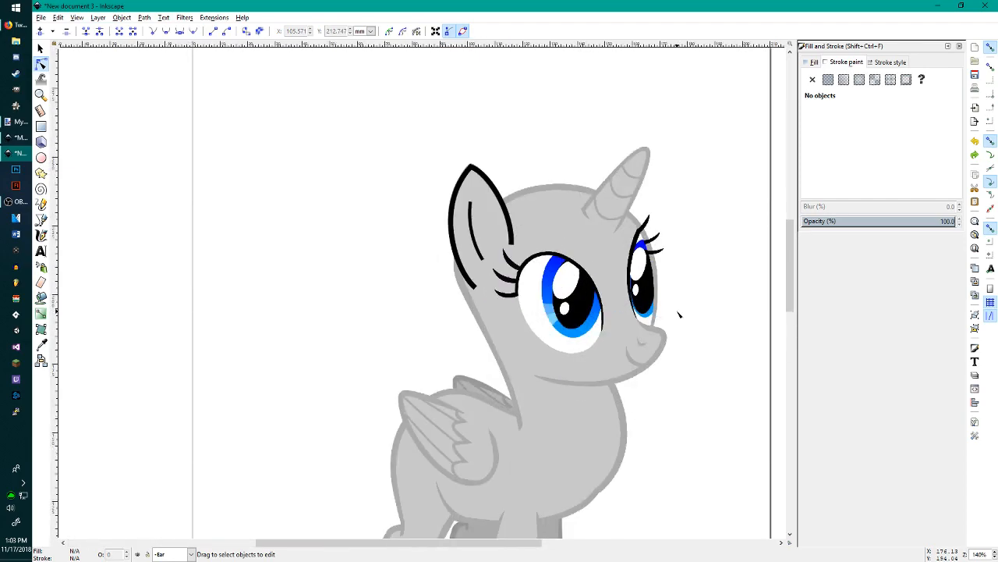
scroll(481, 226, "up", 1)
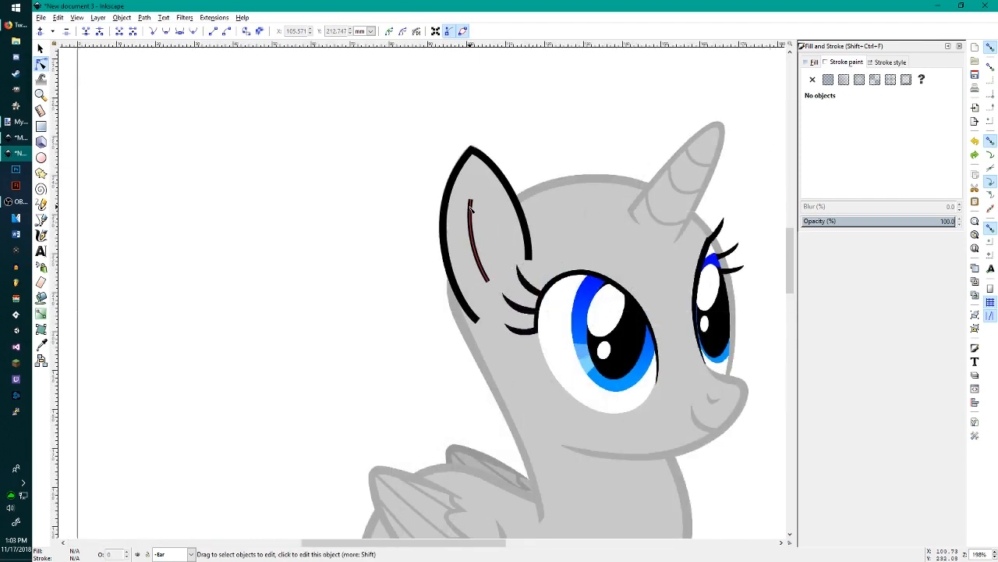
scroll(667, 213, "up", 1)
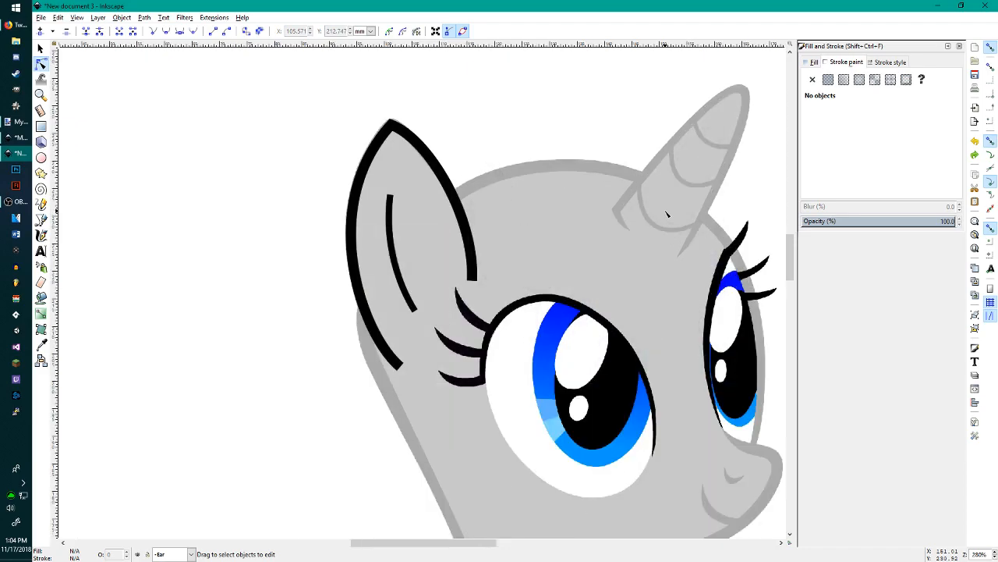
scroll(589, 194, "down", 1)
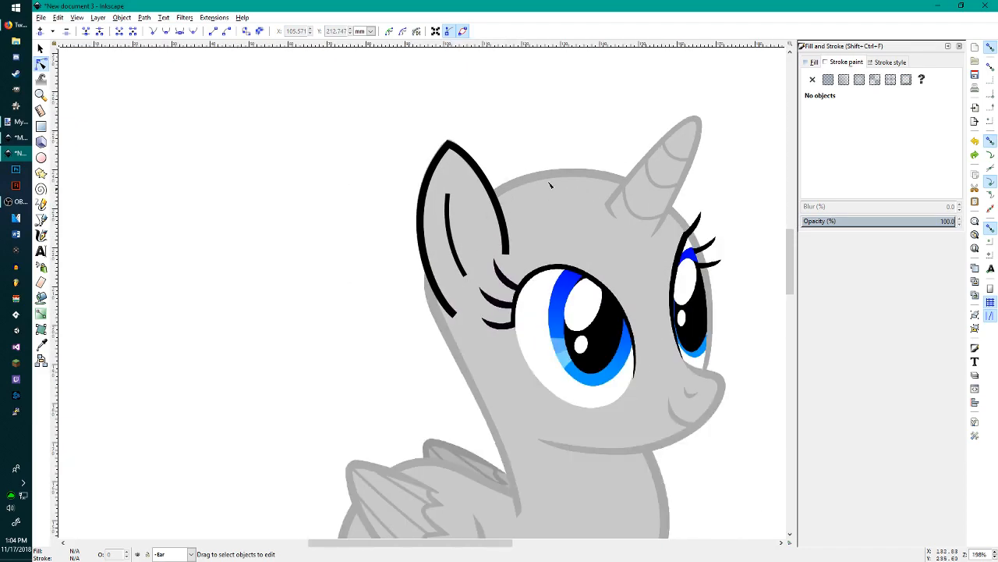
Step: Switch to paint.net, sample the pony's dark blue outline colour with the Color Picker, and return to Inkscape
left_click(15, 121)
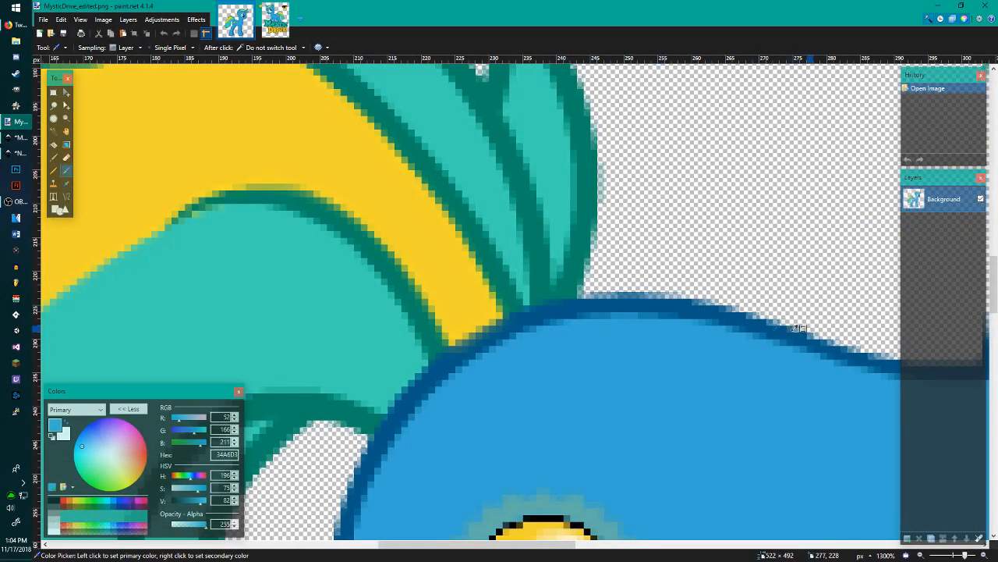
left_click(677, 306)
left_click(941, 6)
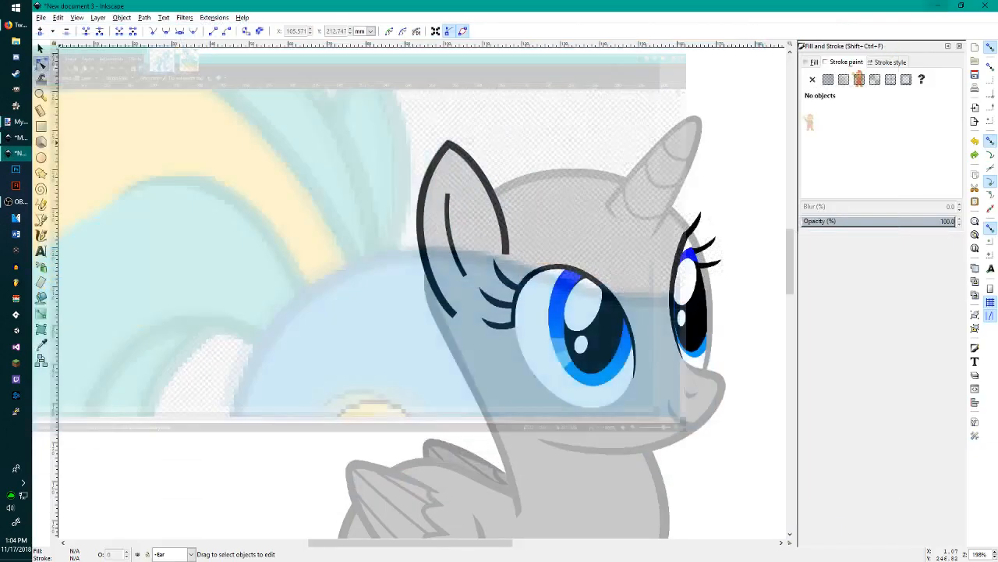
Step: Set the ear outline's stroke colour to the sampled dark blue 005986, rechecking the hex code in paint.net
scroll(473, 190, "up", 2)
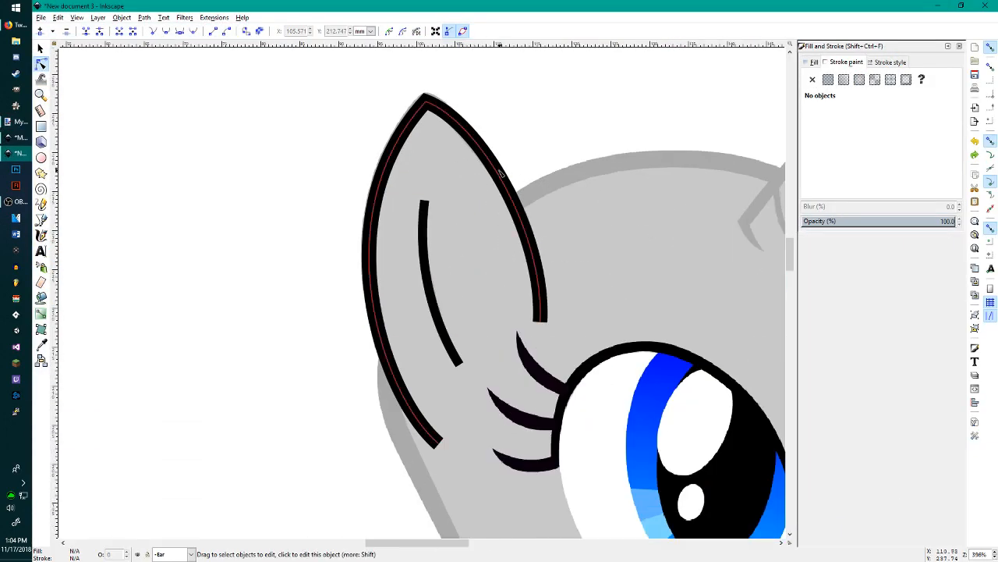
left_click(502, 173)
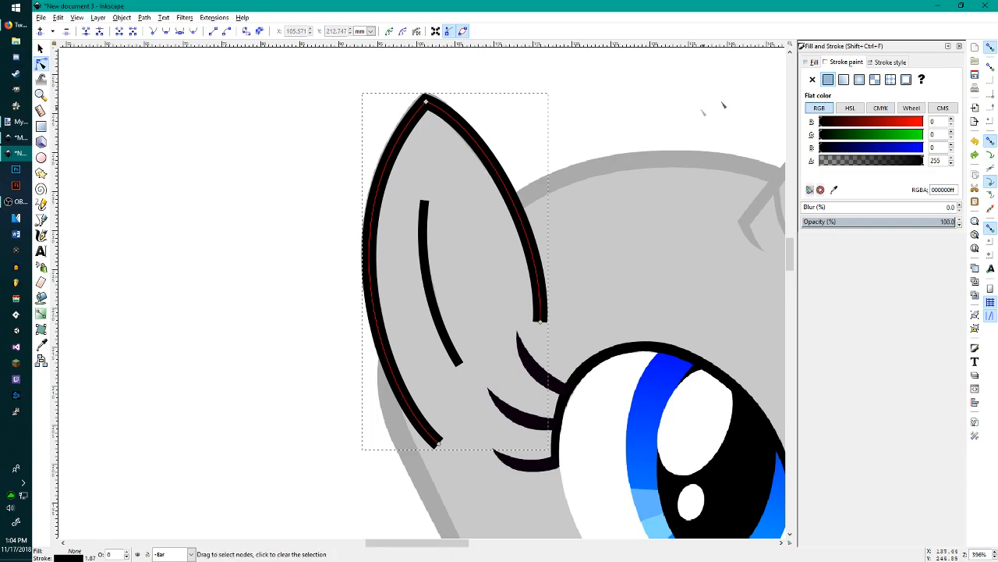
left_click(952, 189)
left_click(16, 121)
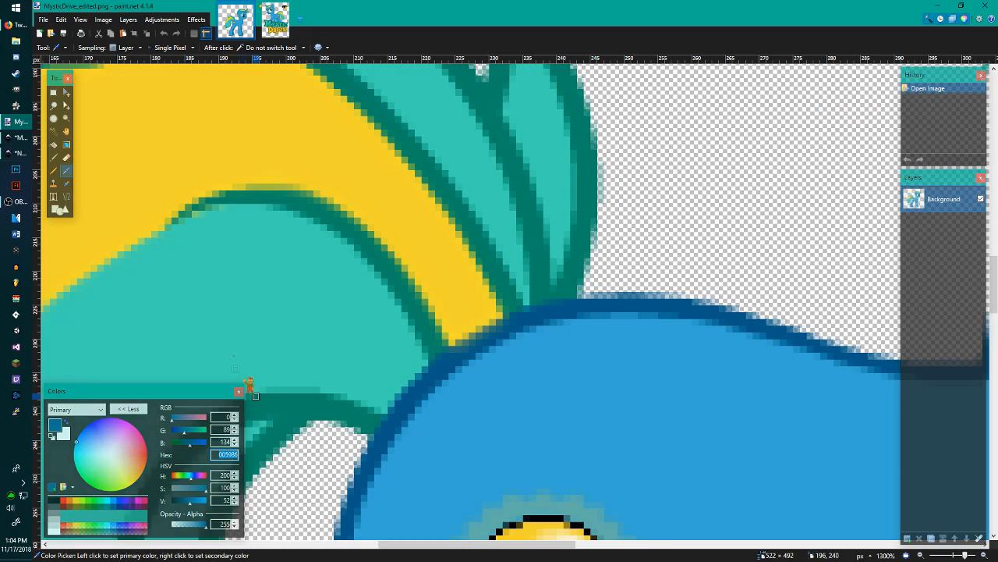
left_click(29, 150)
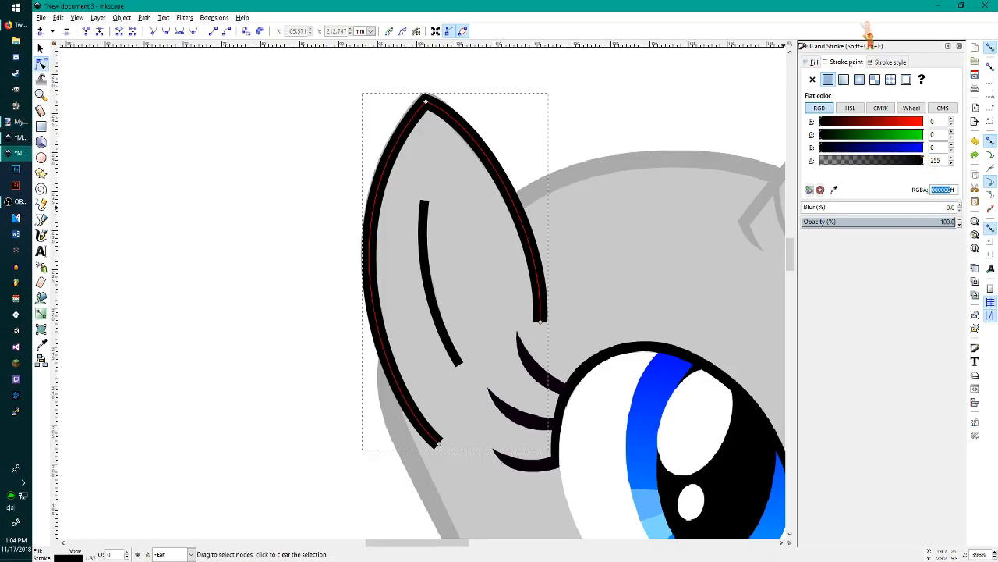
type("005986")
key("Return")
Step: Set the inner ear line's stroke colour to 005986ff and deselect it
left_click(427, 253)
left_click_drag(957, 190, 891, 200)
key("ctrl+v")
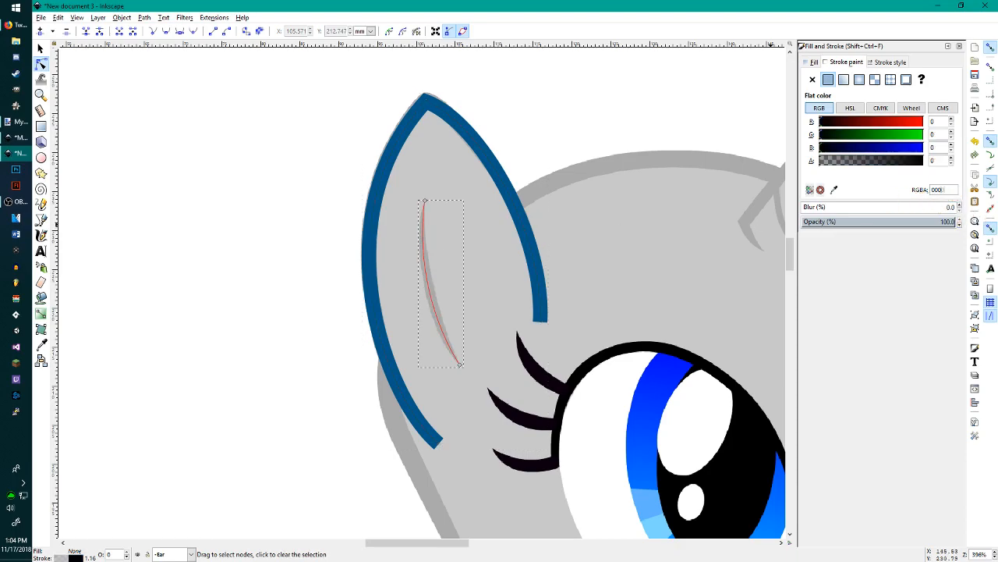
type("005986f0")
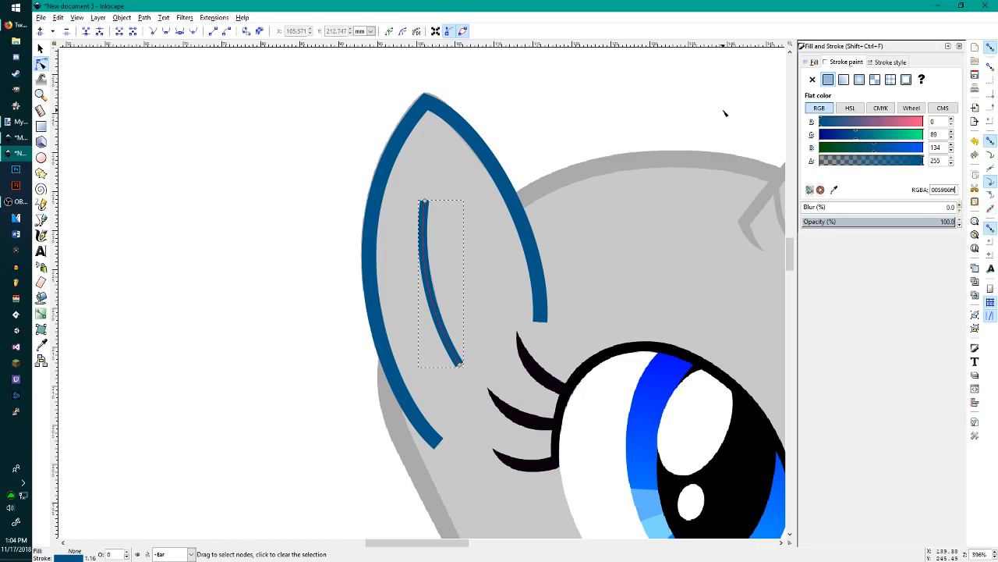
left_click(704, 113)
scroll(579, 191, "down", 5)
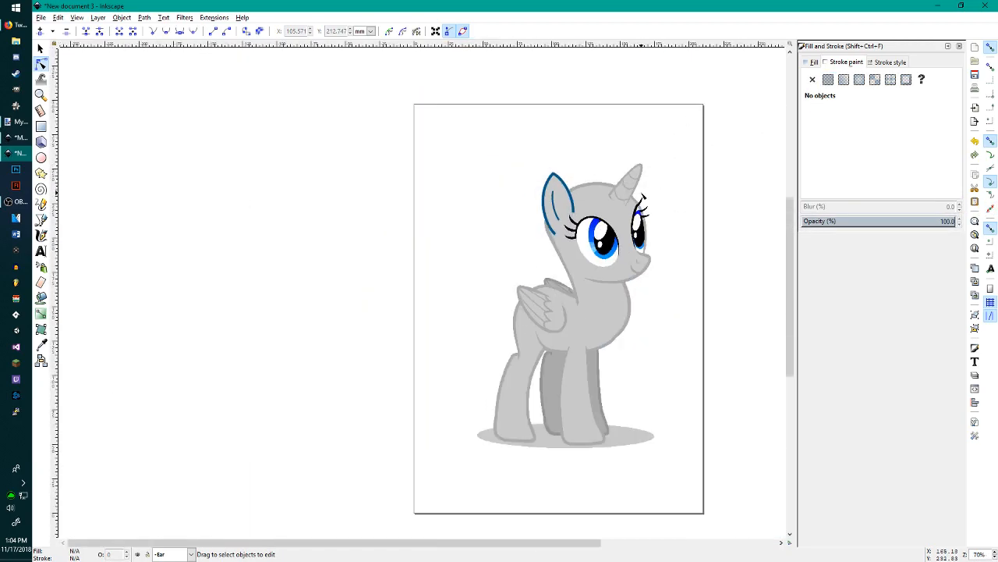
left_click(192, 554)
left_click(168, 541)
left_click(141, 553)
left_click(141, 554)
left_click(159, 554)
left_click(175, 430)
Step: Convert the ear outline's stroke to a filled path with Stroke to Path
scroll(634, 141, "up", 4, "ctrl")
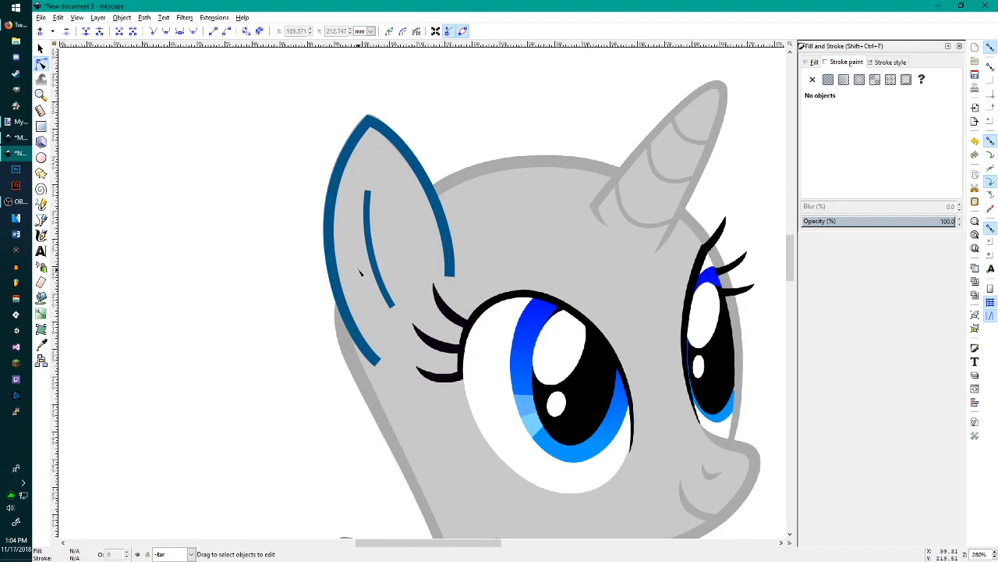
scroll(361, 271, "up", 1, "ctrl")
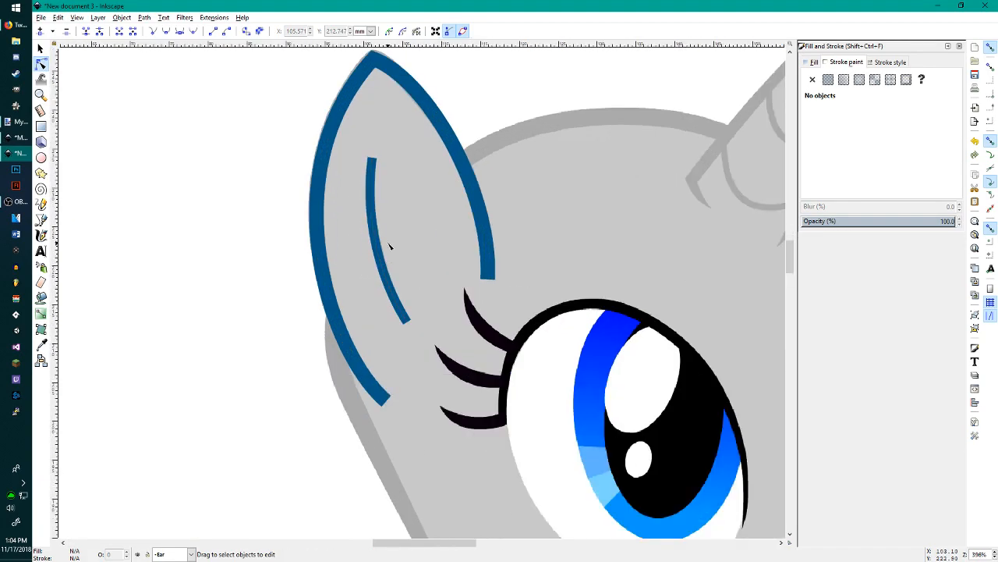
scroll(389, 247, "up", 1)
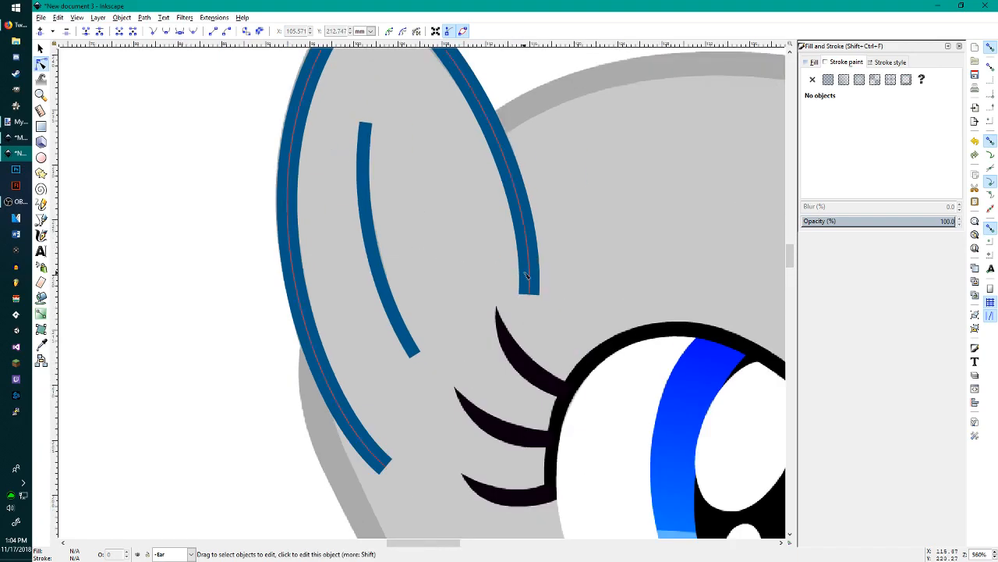
left_click(516, 227)
scroll(392, 214, "up", 9)
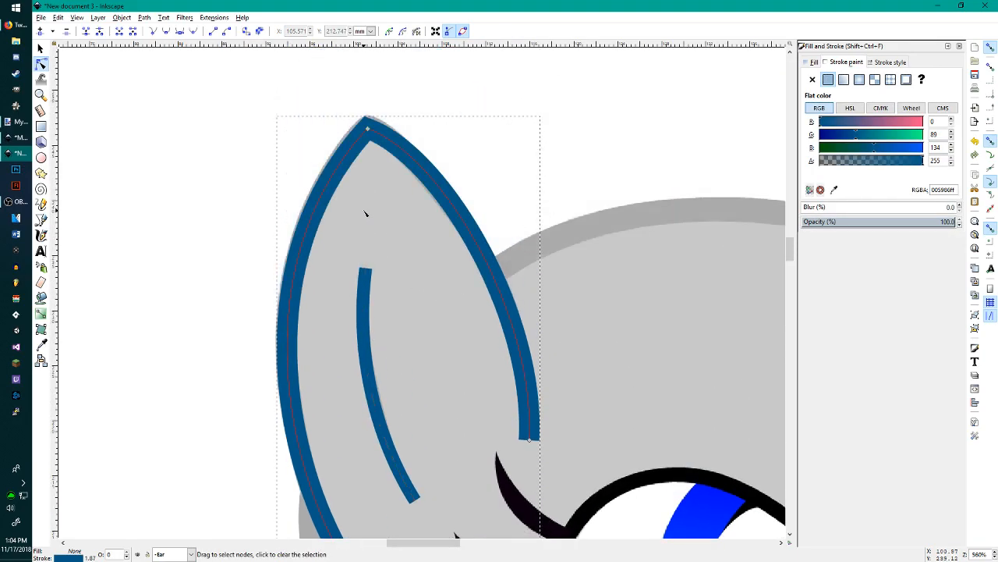
scroll(288, 293, "down", 7)
scroll(290, 296, "down", 5)
scroll(388, 380, "up", 9)
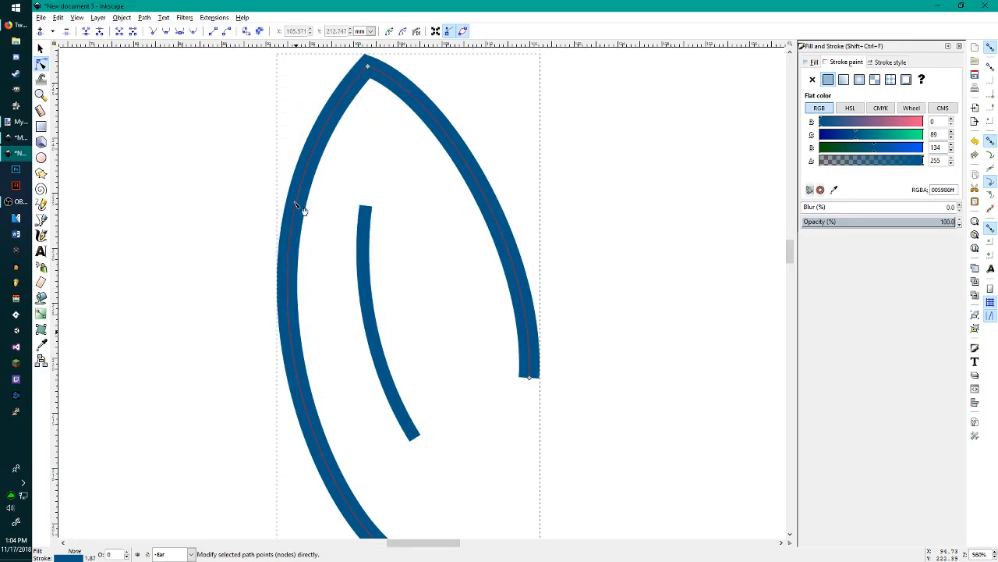
scroll(491, 241, "down", 6)
scroll(531, 249, "down", 1)
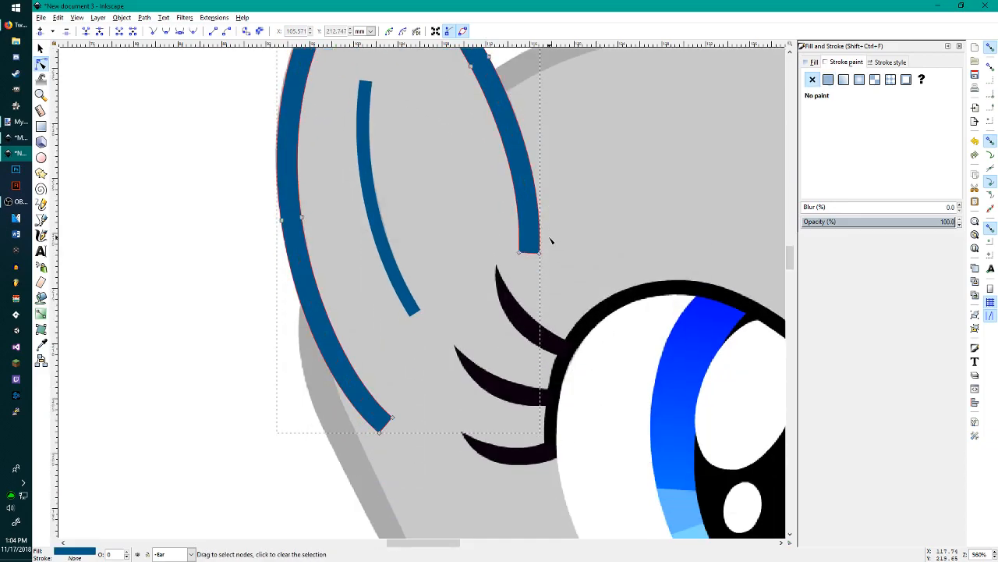
scroll(556, 245, "up", 5)
scroll(505, 238, "down", 2)
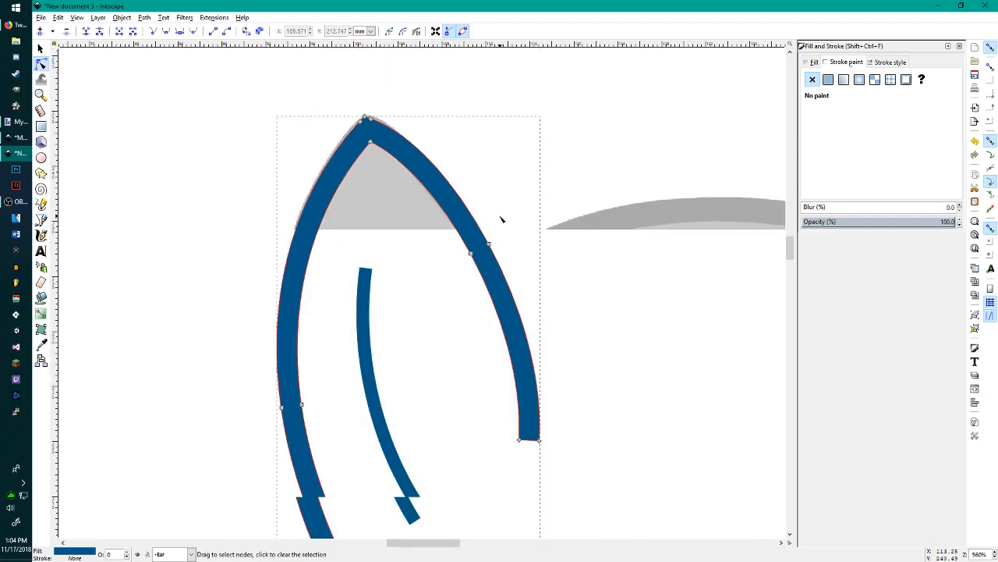
left_click(145, 18)
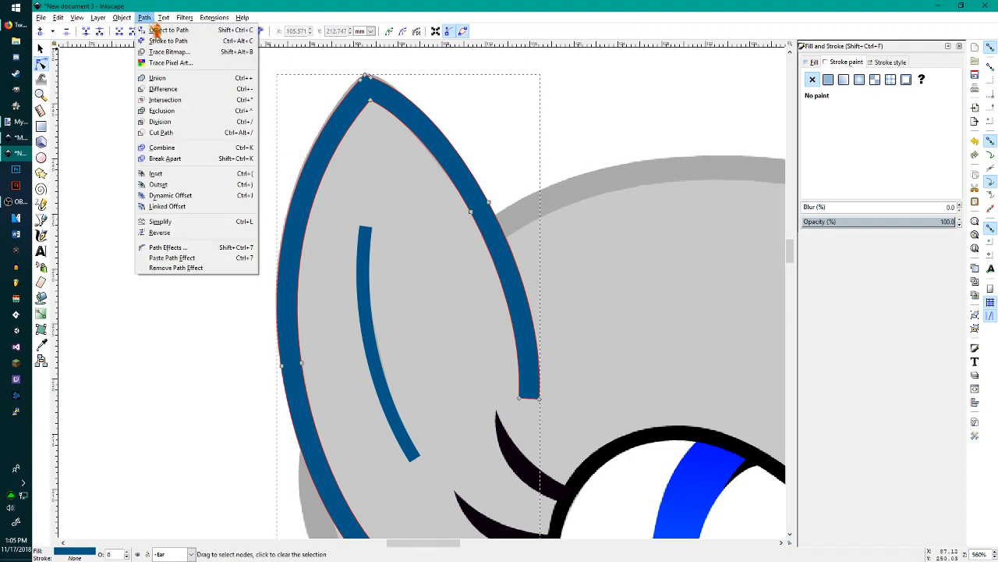
left_click(553, 6)
scroll(427, 231, "down", 6)
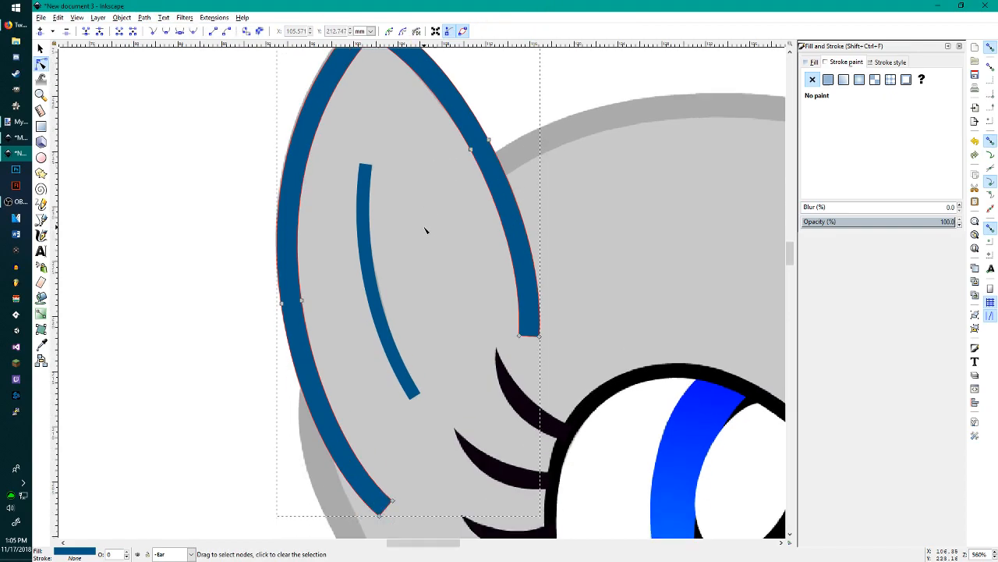
scroll(421, 343, "down", 1)
scroll(357, 195, "up", 7)
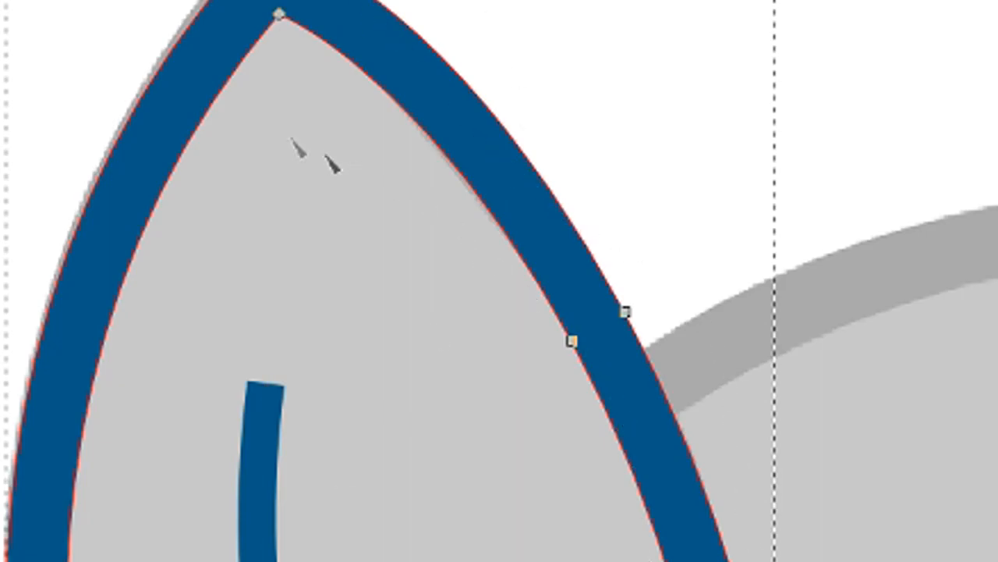
scroll(187, 515, "down", 10)
scroll(506, 522, "up", 4)
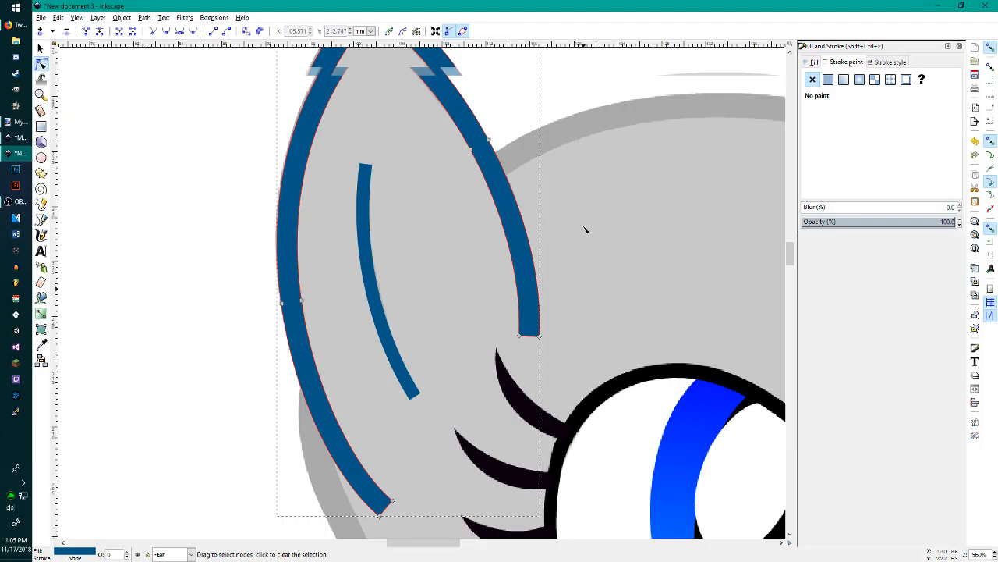
Step: Delete the inner corner node at both open ends of the ear outline so each end finishes in a single point
scroll(562, 234, "up", 3)
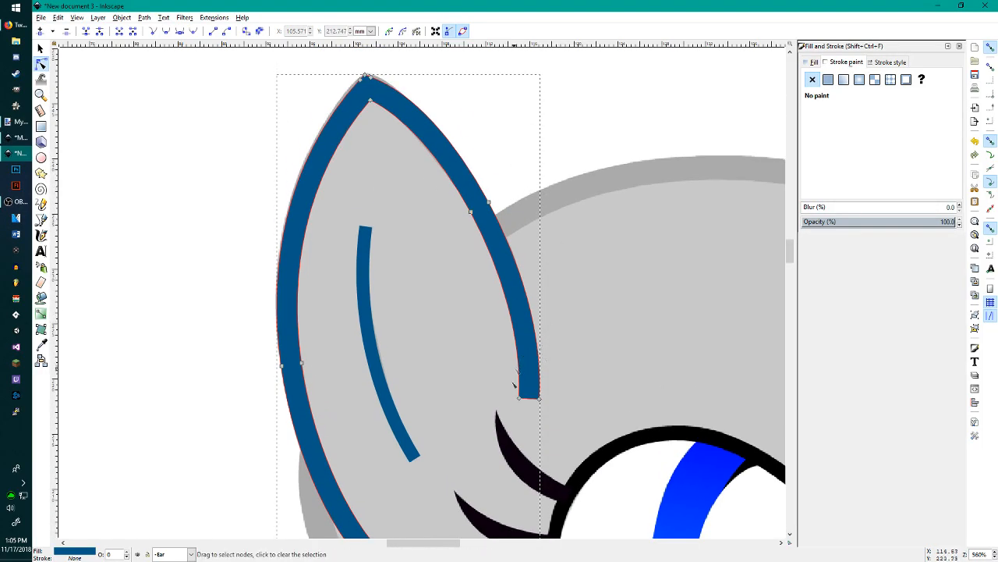
left_click_drag(525, 408, 526, 408)
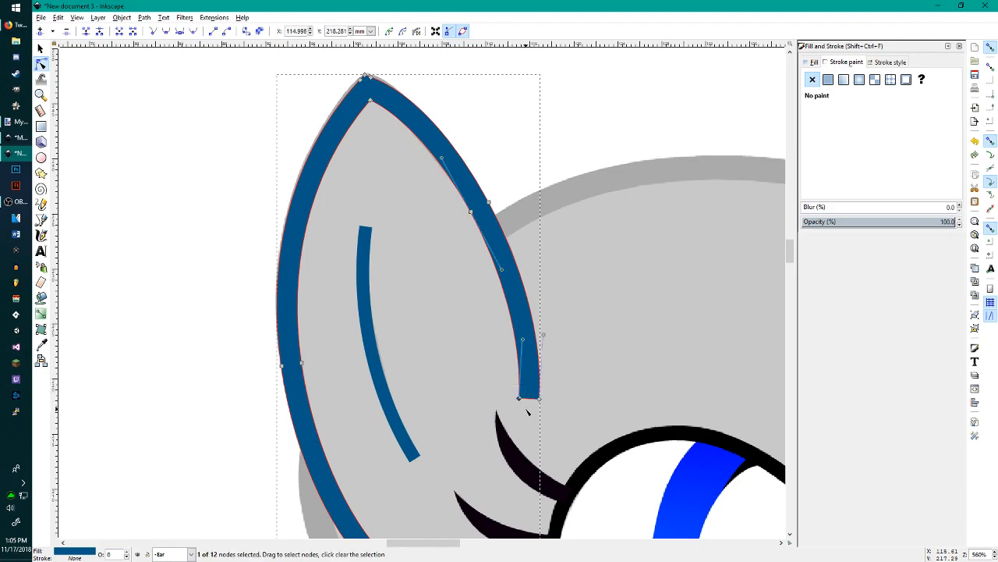
left_click_drag(501, 371, 535, 422)
key("Delete")
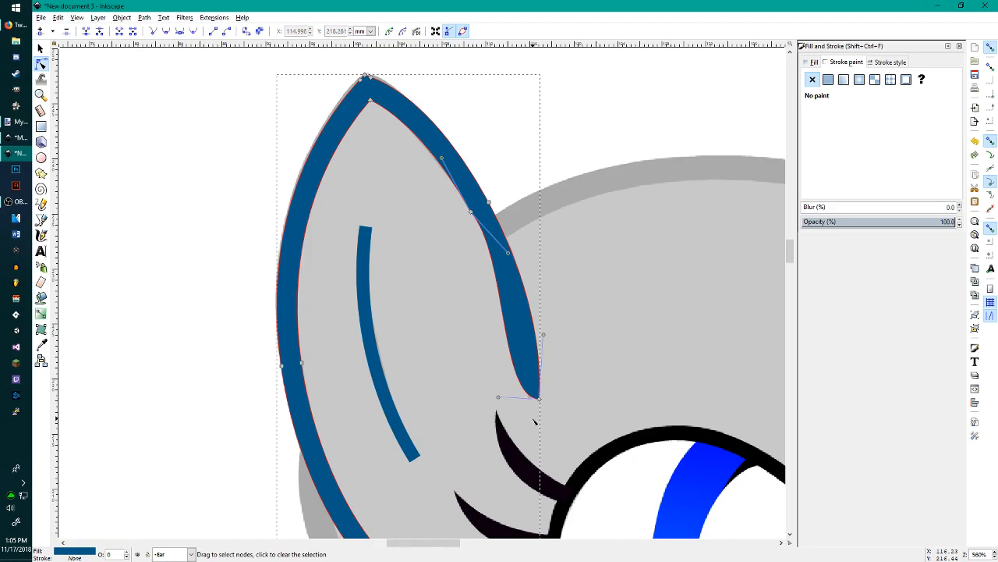
scroll(534, 421, "down", 4)
left_click_drag(385, 433, 386, 433)
key("Delete")
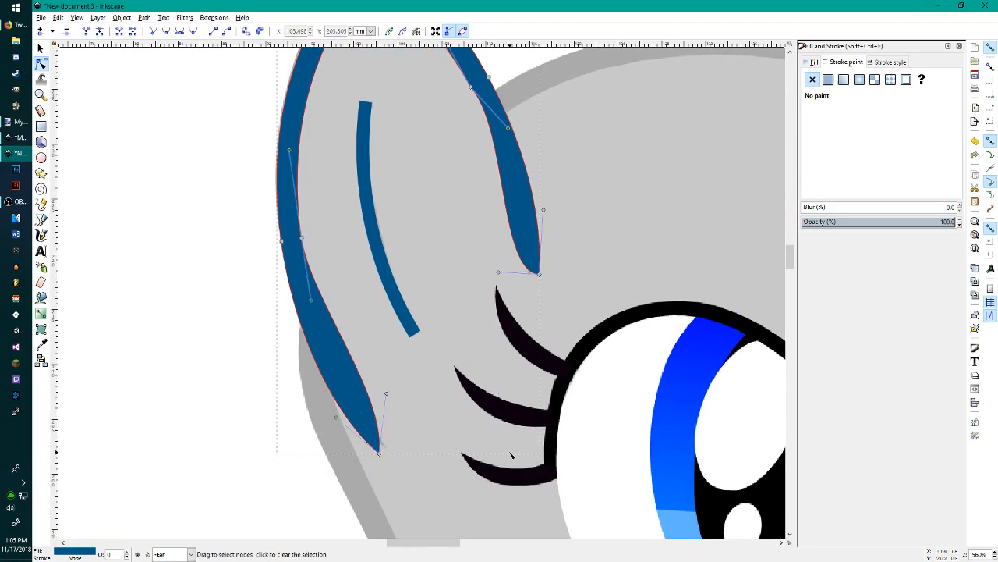
Step: Bend the inner edge of the ear outline's lower end outward so it tapers smoothly to the tip
scroll(361, 306, "up", 4)
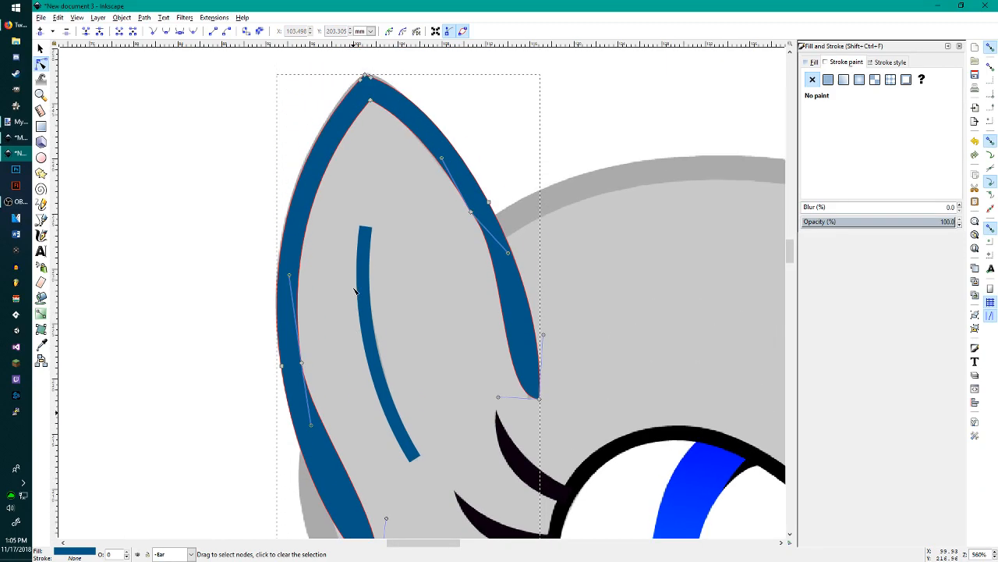
scroll(341, 324, "down", 1)
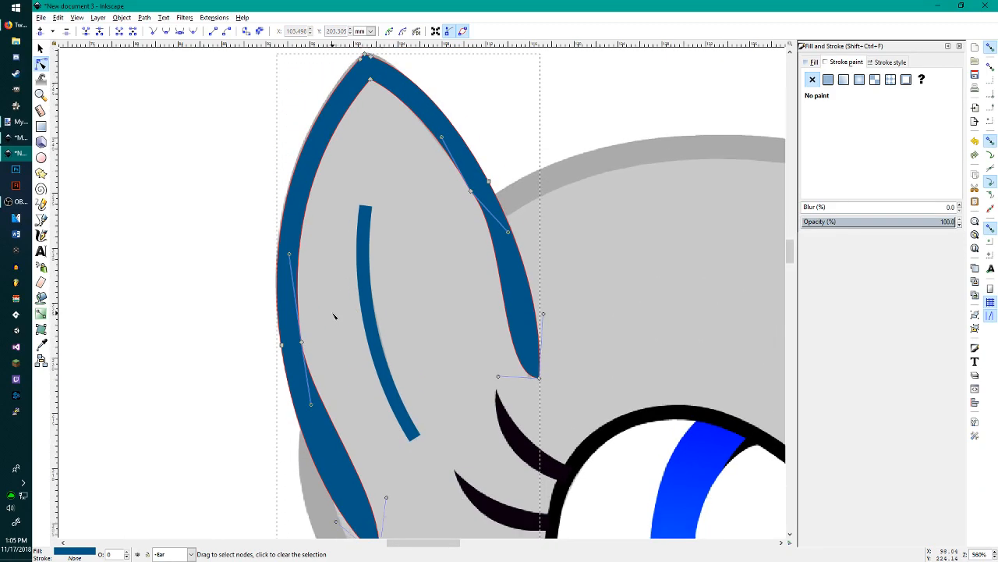
scroll(334, 315, "down", 2)
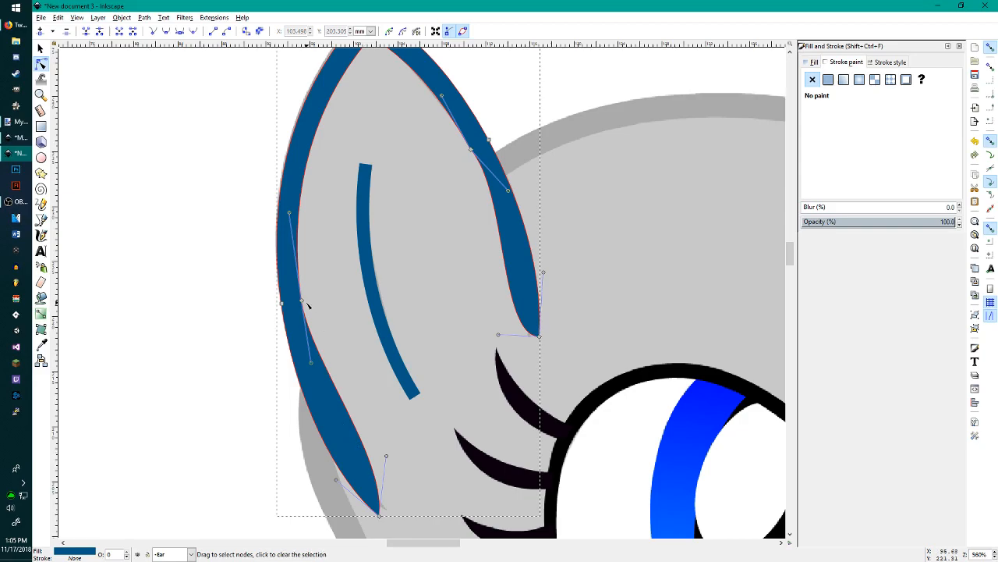
left_click_drag(372, 460, 351, 461)
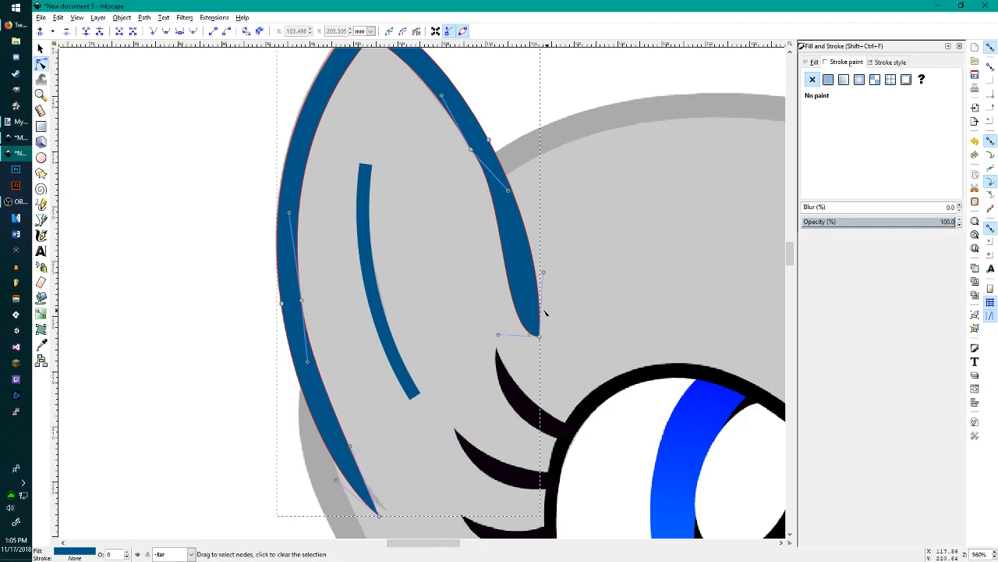
Step: Straighten the inner edge near the shorter end, delete its middle node and refit the curve along the reference ear
left_click_drag(524, 312, 529, 285)
left_click_drag(482, 145, 521, 250)
key("Delete")
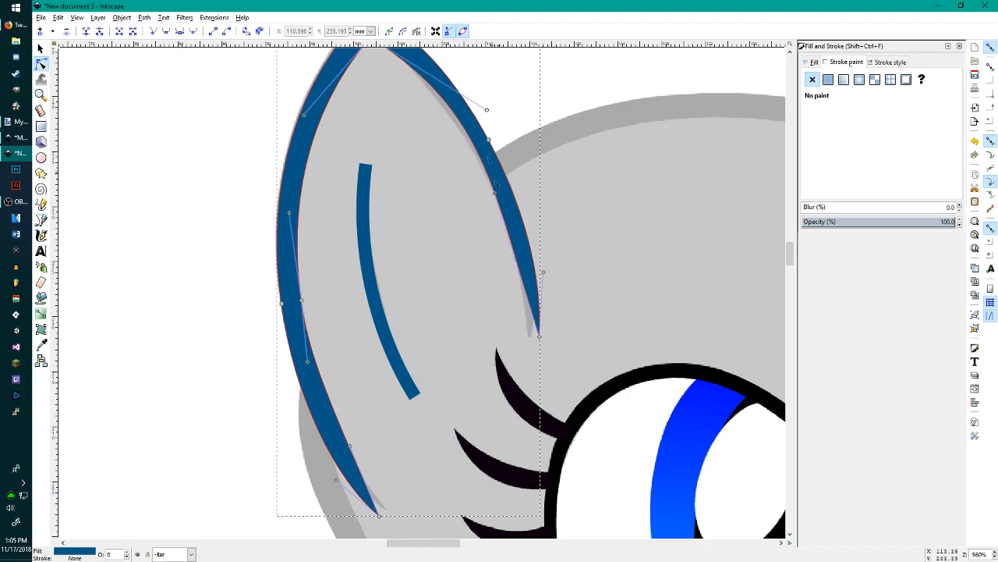
left_click_drag(455, 110, 455, 117)
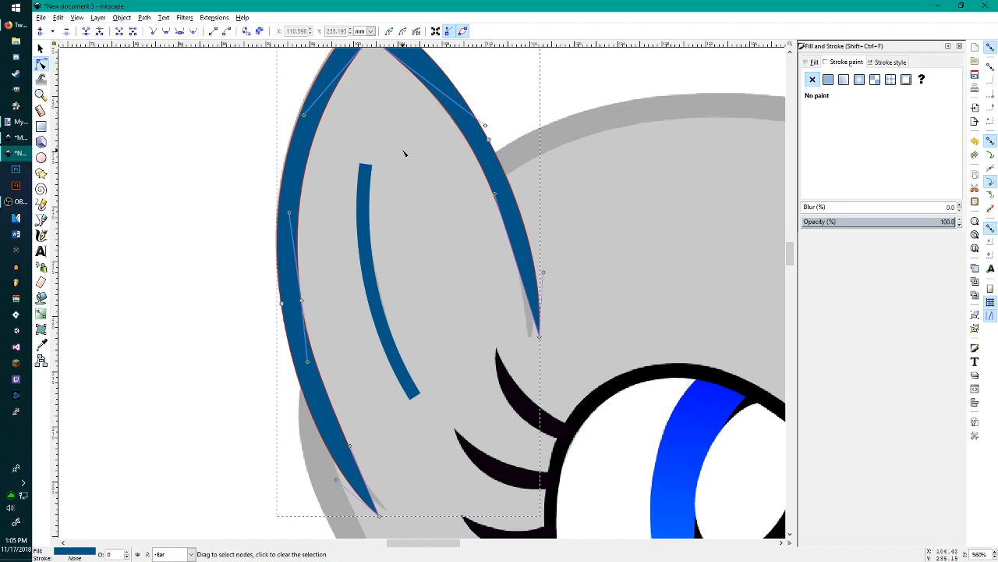
Step: Move the tip node of the ear outline's shorter end to about X 116.0, Y 218.2 mm and adjust its outer edge
scroll(416, 224, "down", 3)
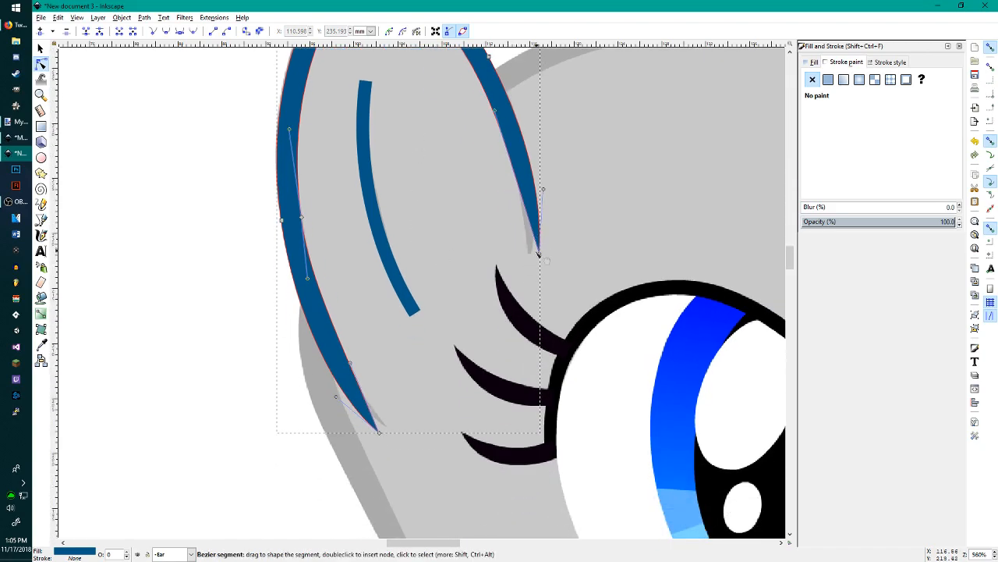
left_click_drag(540, 254, 529, 252)
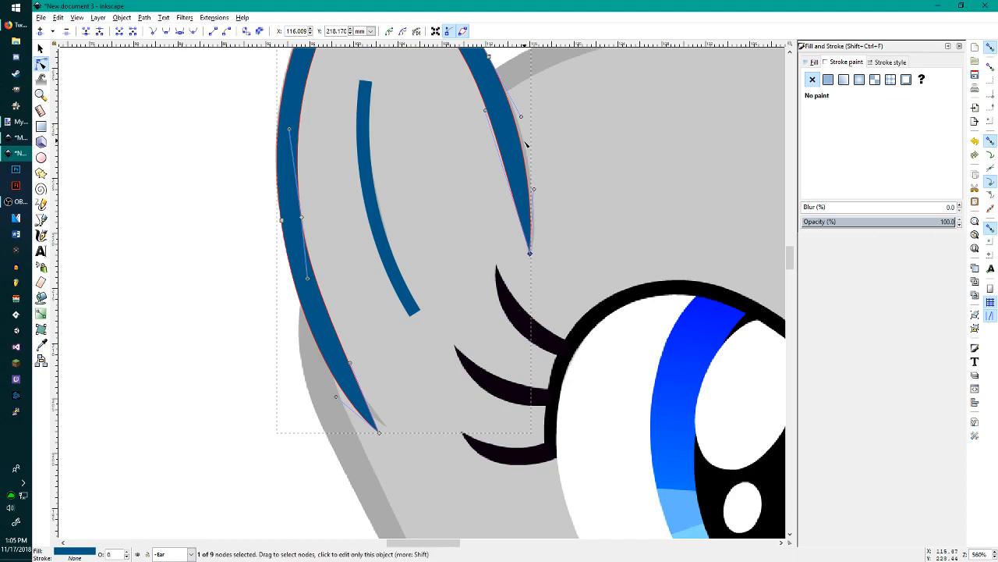
left_click_drag(532, 161, 509, 156)
scroll(446, 231, "up", 4)
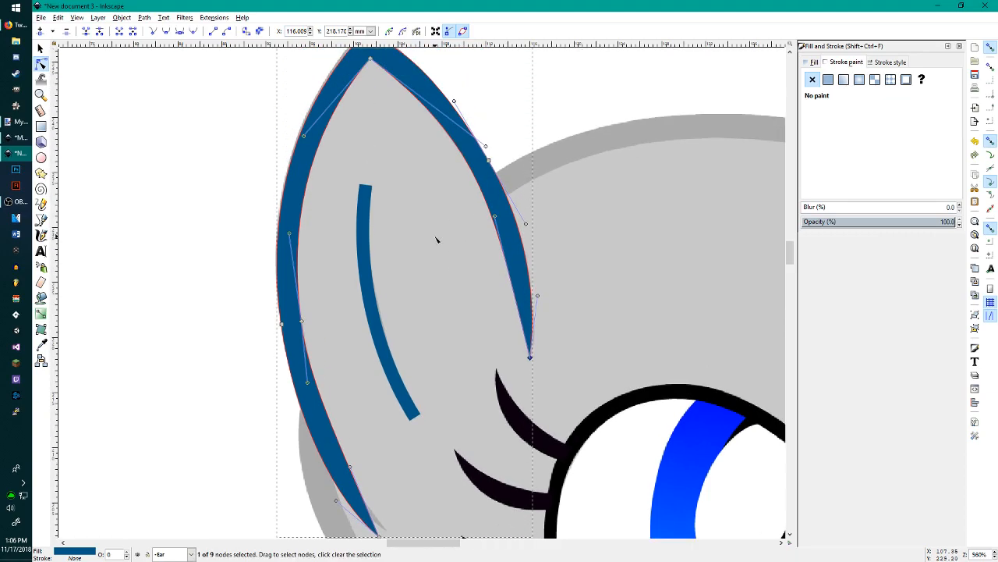
Step: Move the lower tip node to about X 103.2, Y 202.3 mm and fit both adjoining edges to the reference ear
scroll(437, 239, "down", 2)
left_click_drag(378, 474, 388, 468)
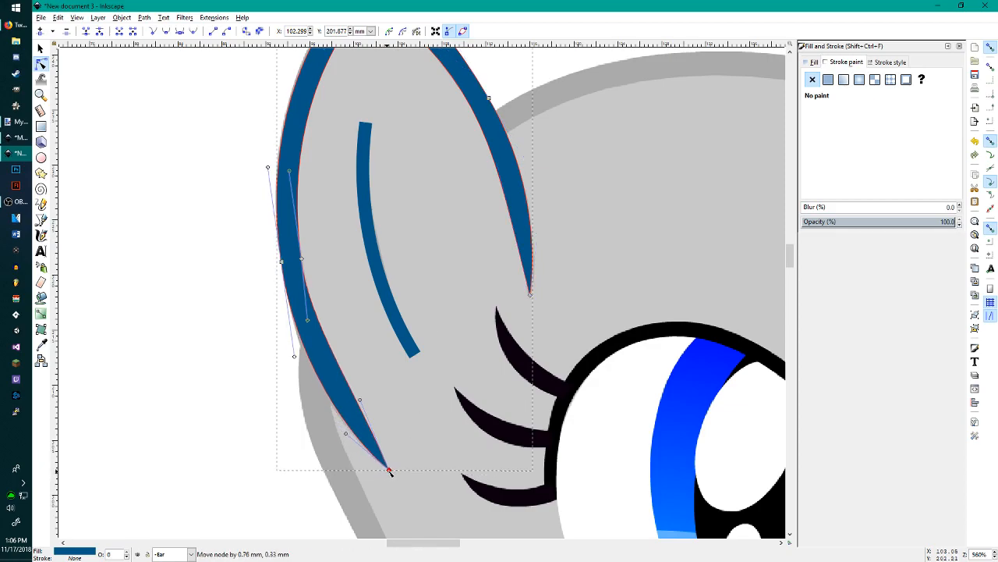
left_click_drag(347, 421, 344, 426)
left_click_drag(355, 390, 352, 395)
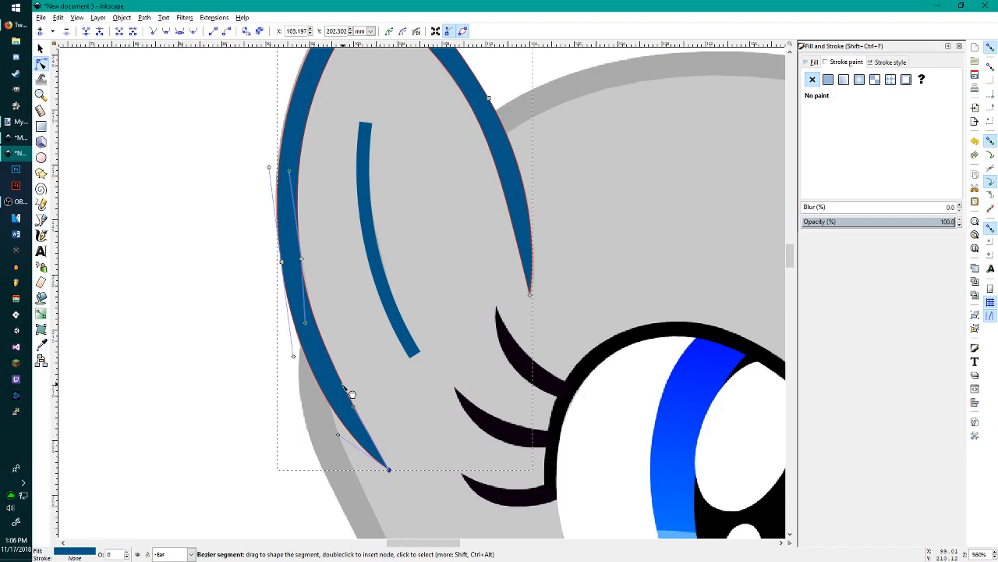
scroll(345, 270, "up", 5)
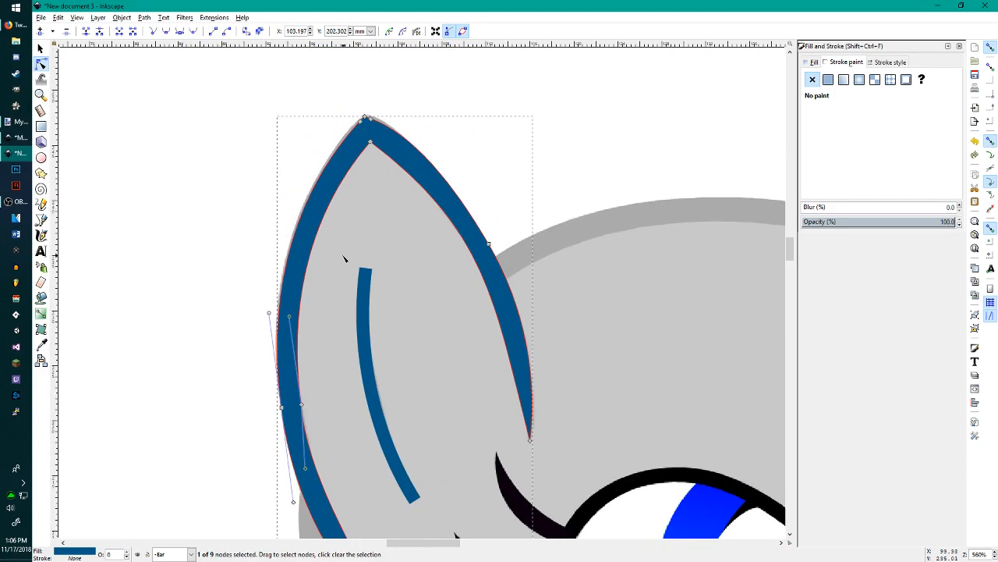
scroll(346, 259, "down", 6)
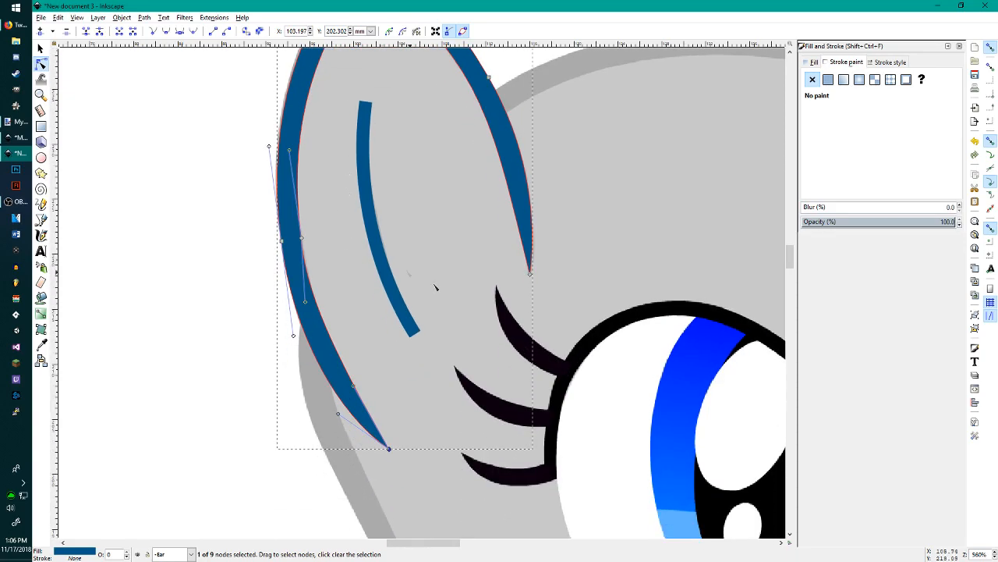
Step: Smooth the middle node on the inner edge of the ear outline's longer side
scroll(480, 356, "down", 1, "ctrl")
scroll(480, 356, "down", 2, "ctrl")
scroll(403, 325, "up", 5, "ctrl")
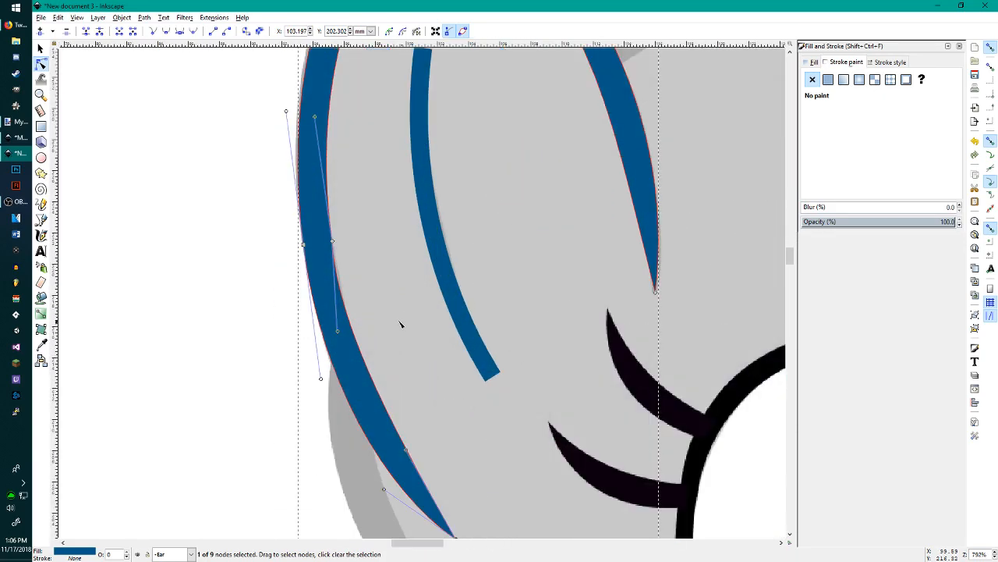
scroll(269, 269, "down", 3, "ctrl")
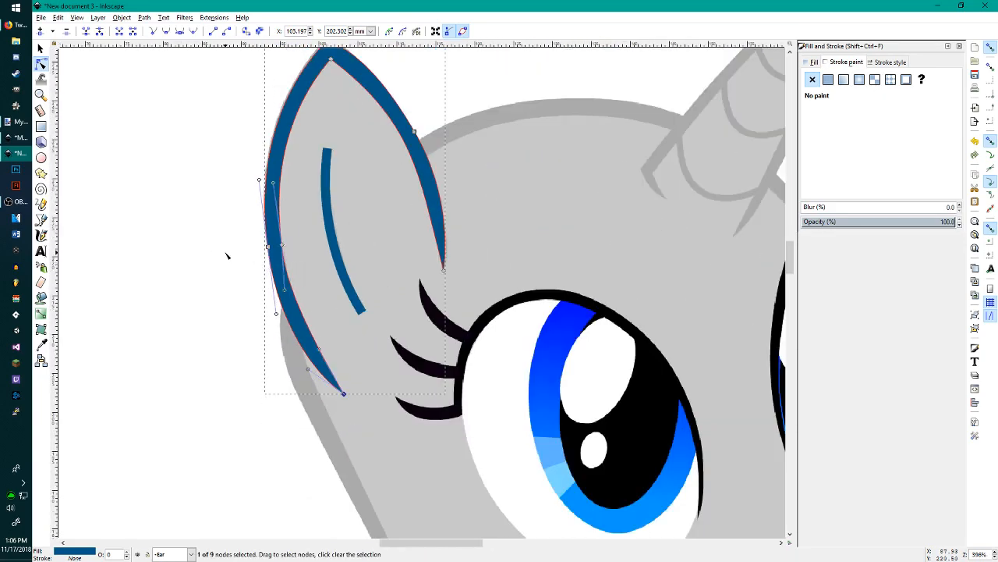
scroll(226, 243, "up", 1)
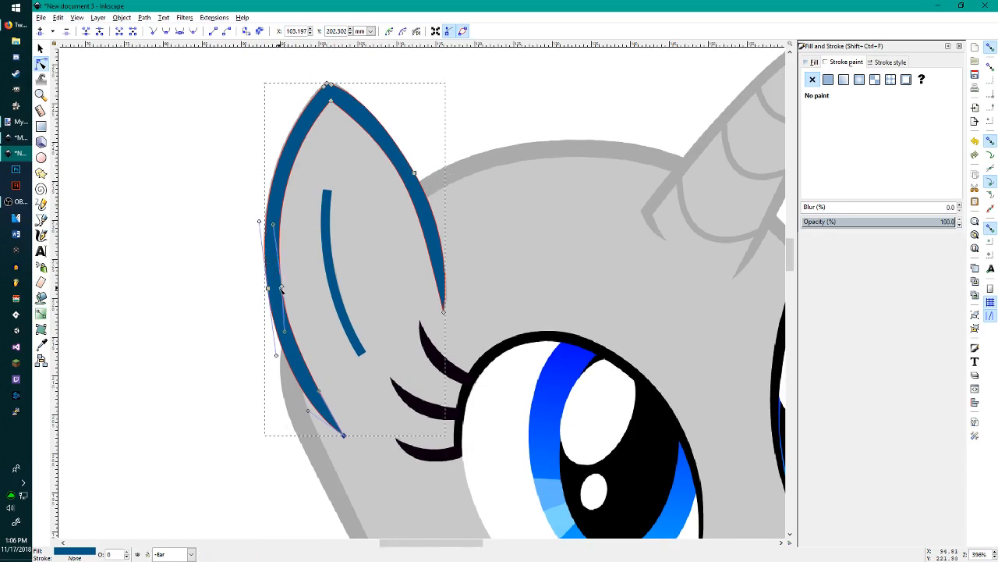
scroll(268, 287, "up", 6, "ctrl")
left_click(392, 307)
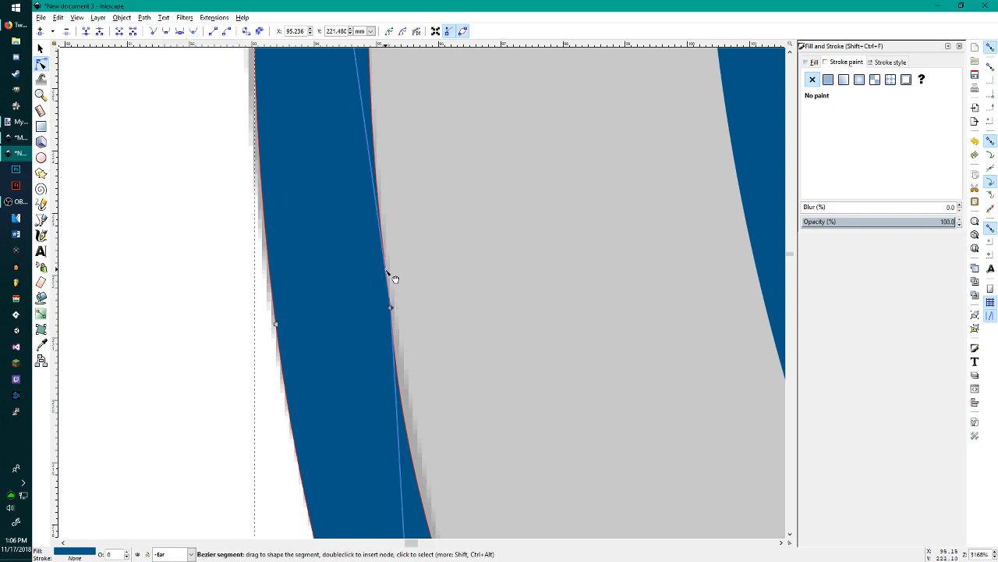
left_click(173, 33)
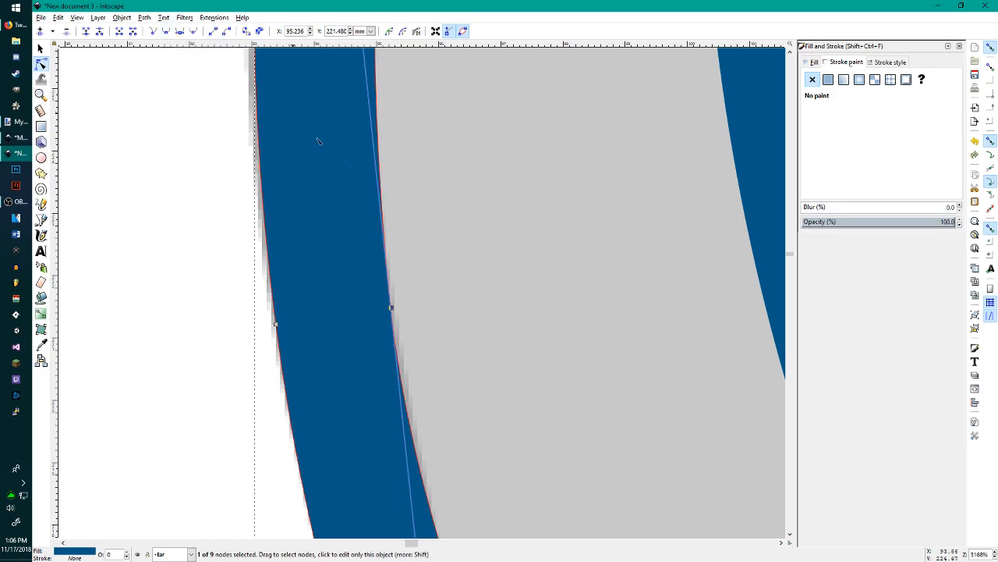
scroll(420, 277, "down", 5)
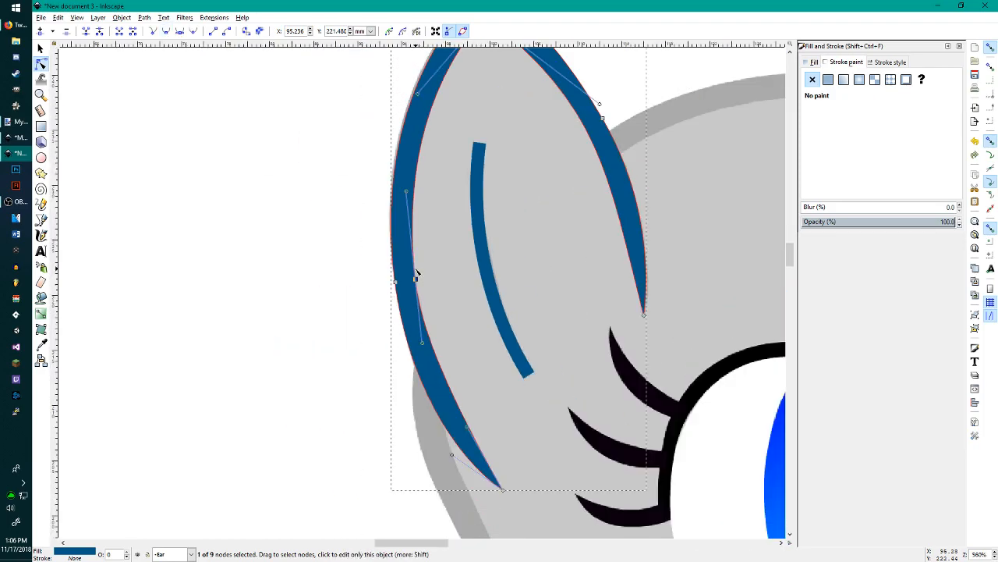
left_click(431, 282)
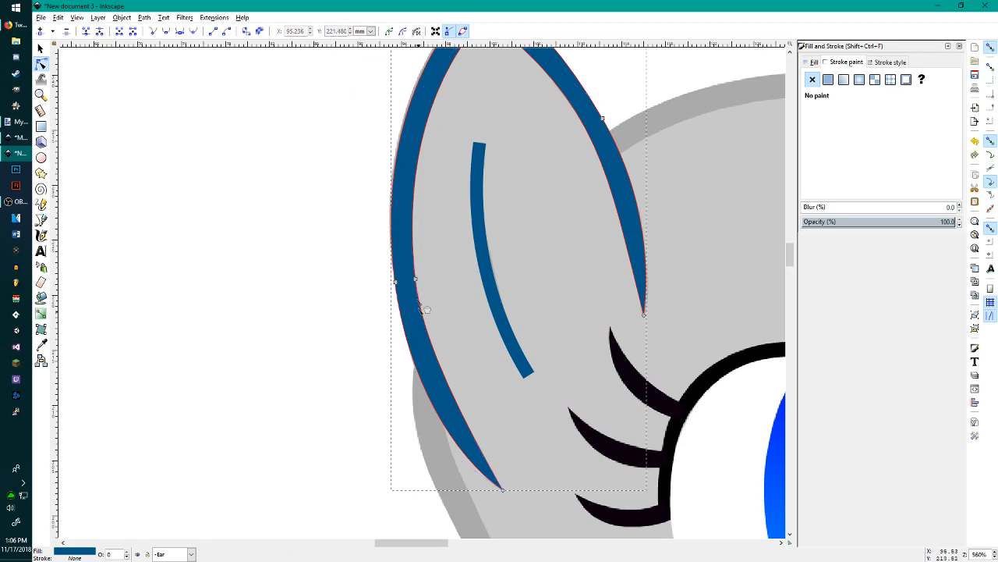
scroll(493, 255, "down", 1)
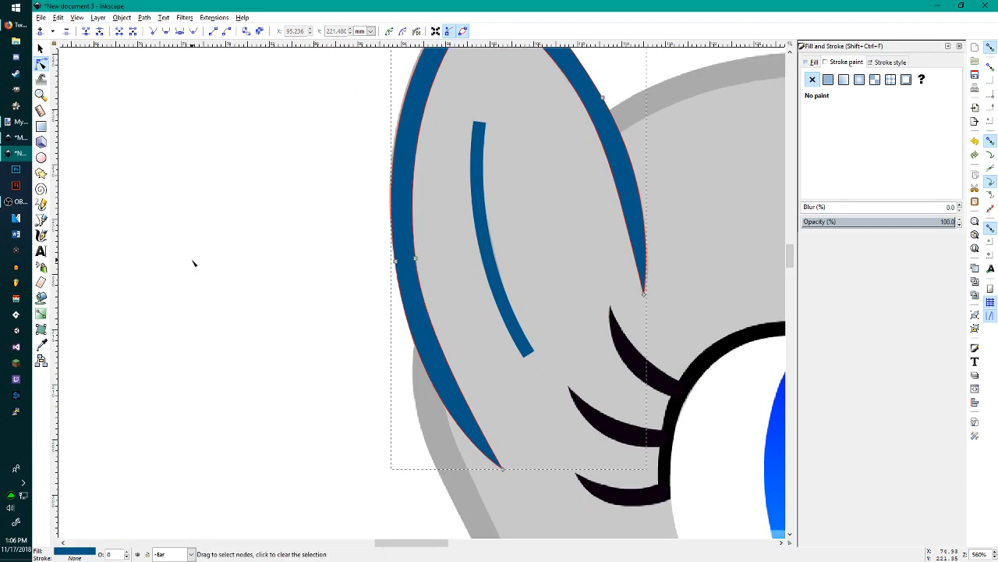
Step: Draw a two-segment practice path beside the ear, bend its segments with a smooth corner node, and delete it
key("b")
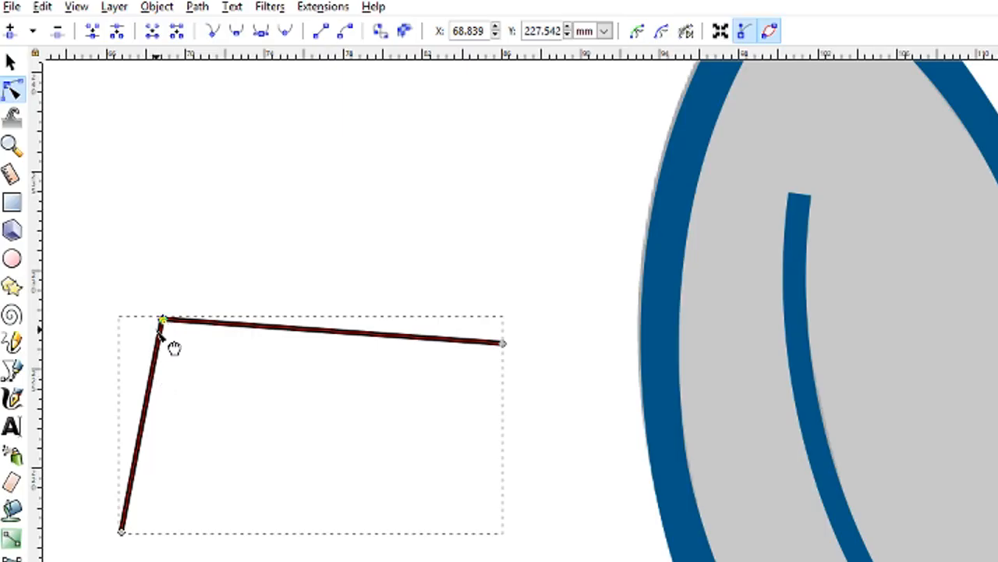
left_click_drag(185, 323, 200, 340)
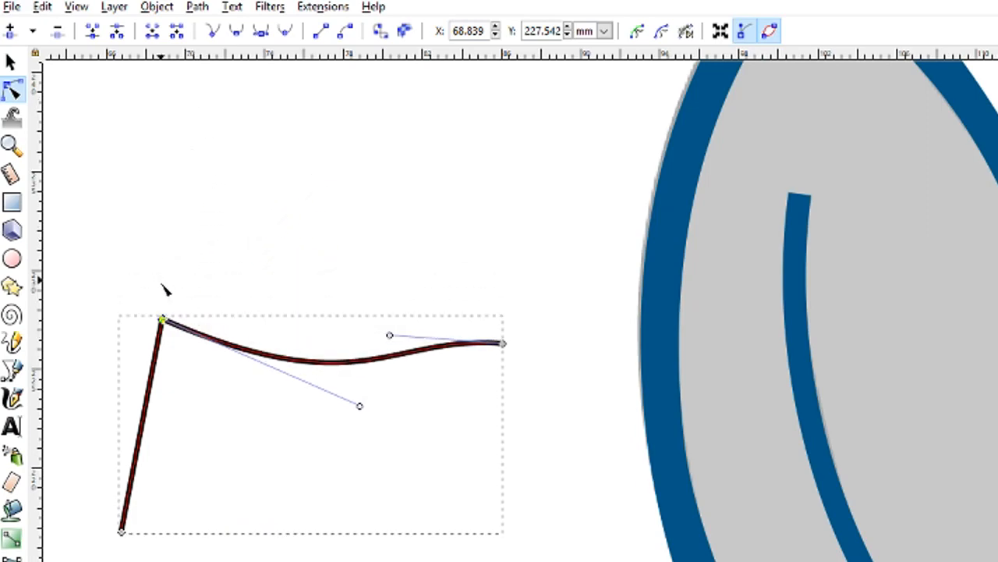
left_click(236, 31)
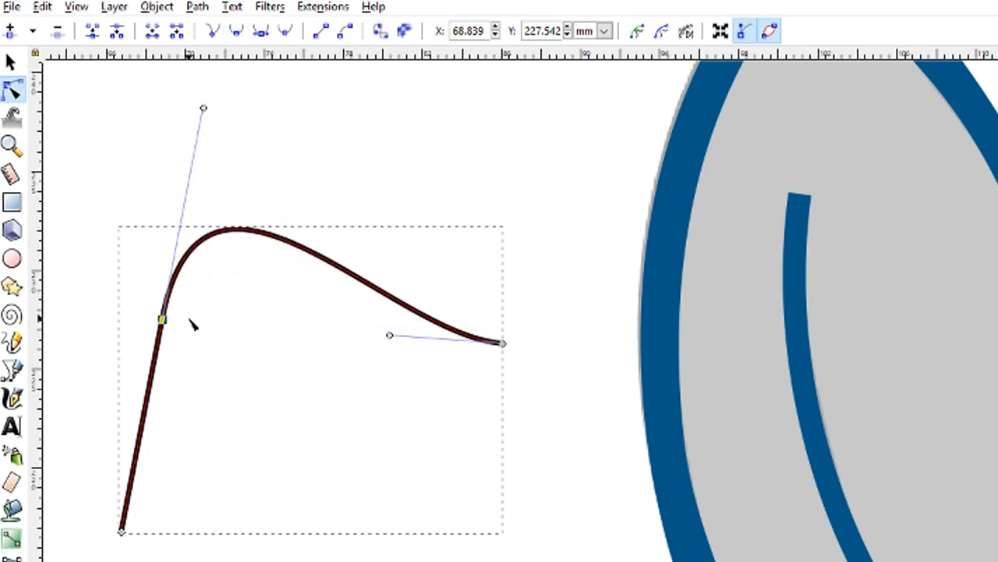
left_click_drag(178, 282, 153, 356)
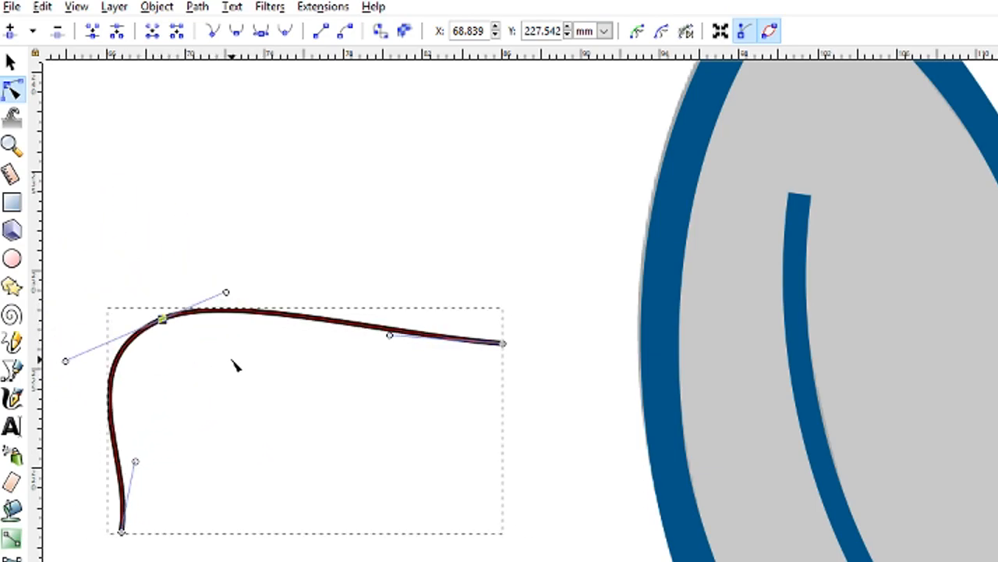
key("s")
key("Delete")
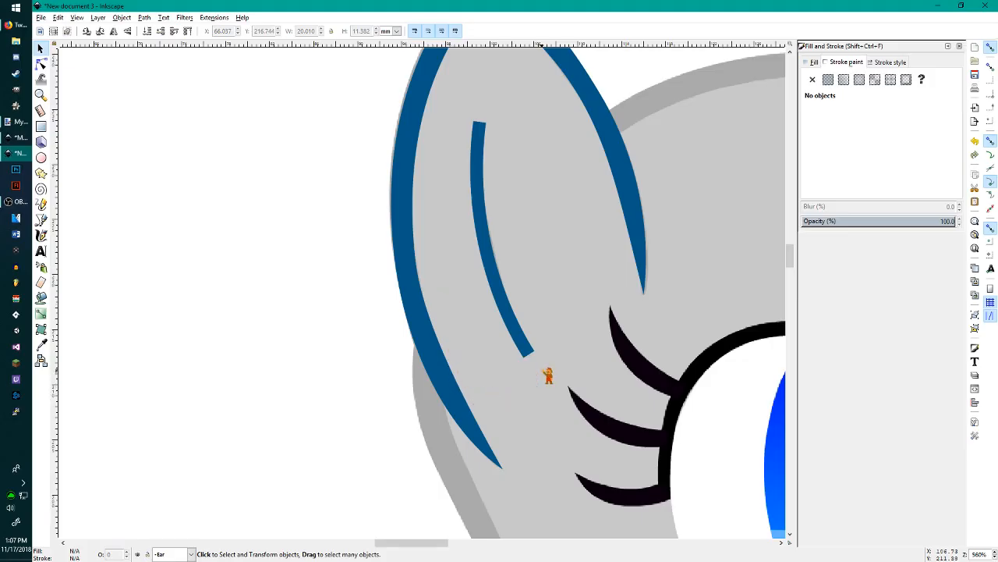
Step: Convert the inner ear line's stroke to a path for node editing
scroll(549, 376, "down", 3)
scroll(597, 374, "up", 2)
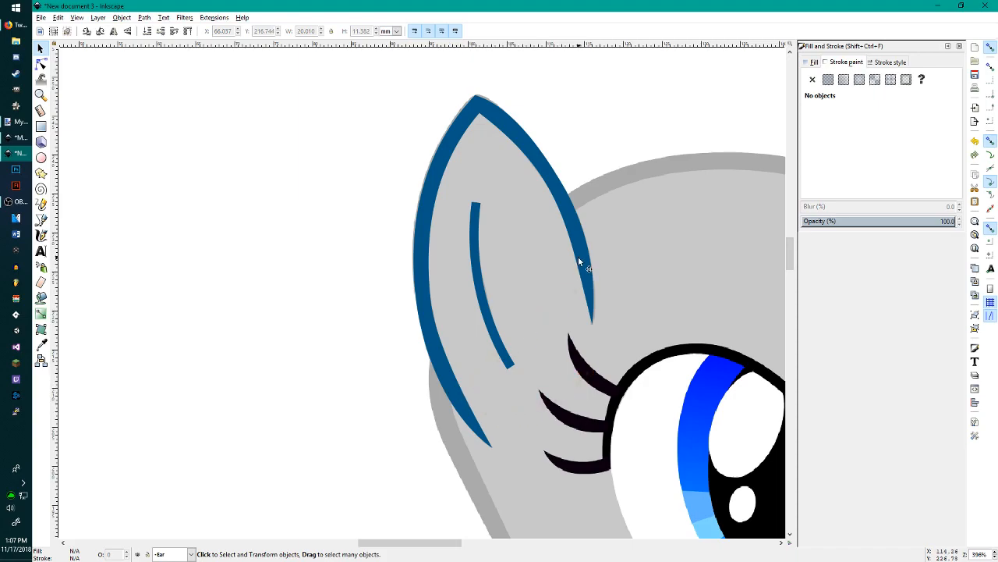
scroll(641, 228, "up", 1)
scroll(635, 227, "down", 2)
scroll(634, 228, "up", 1)
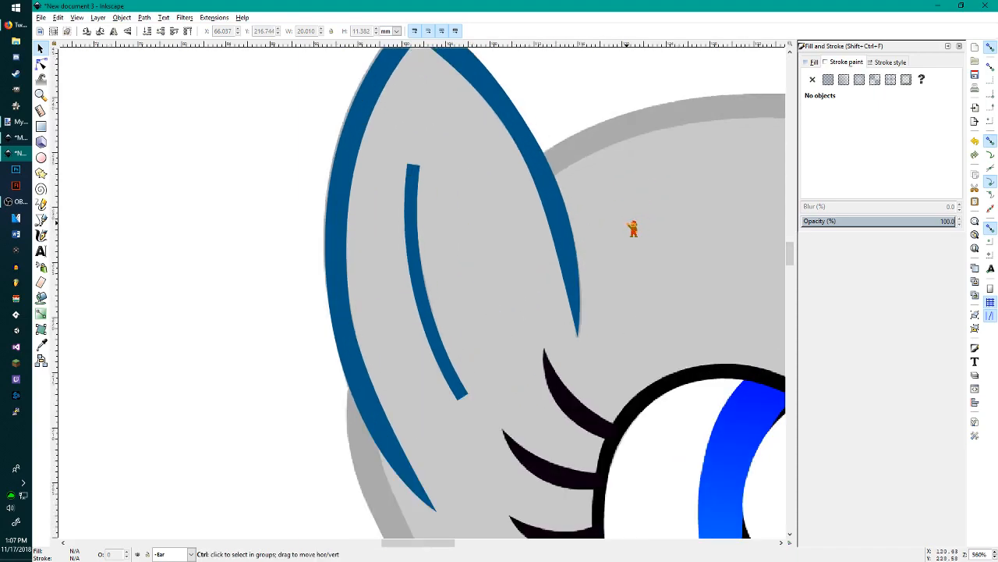
key("n")
left_click(413, 222)
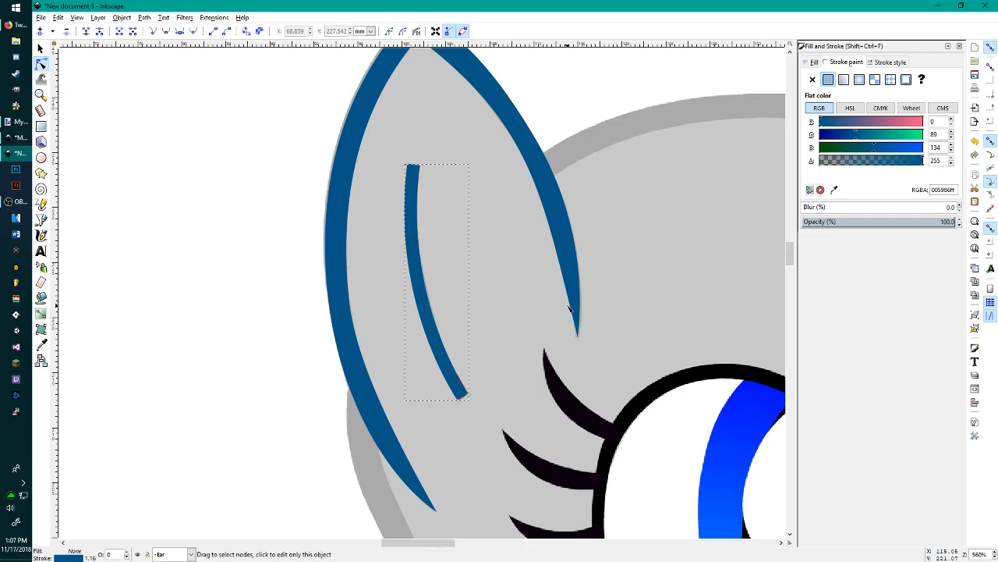
key("ctrl+alt+c")
Step: Delete the outer corner node at each end of the inner ear line so single end nodes remain
scroll(484, 359, "up", 1)
scroll(436, 382, "up", 1)
scroll(435, 382, "down", 1)
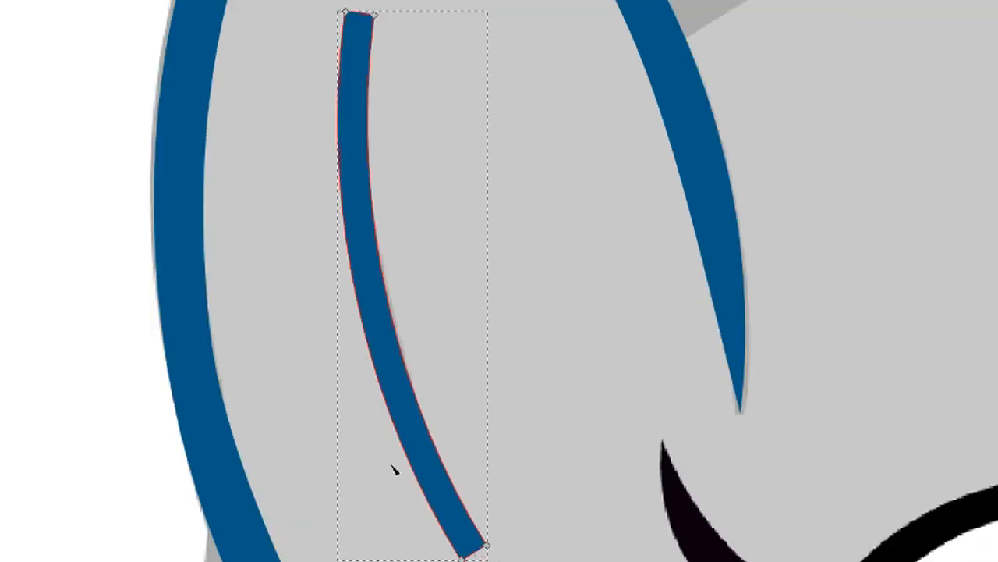
left_click(468, 556)
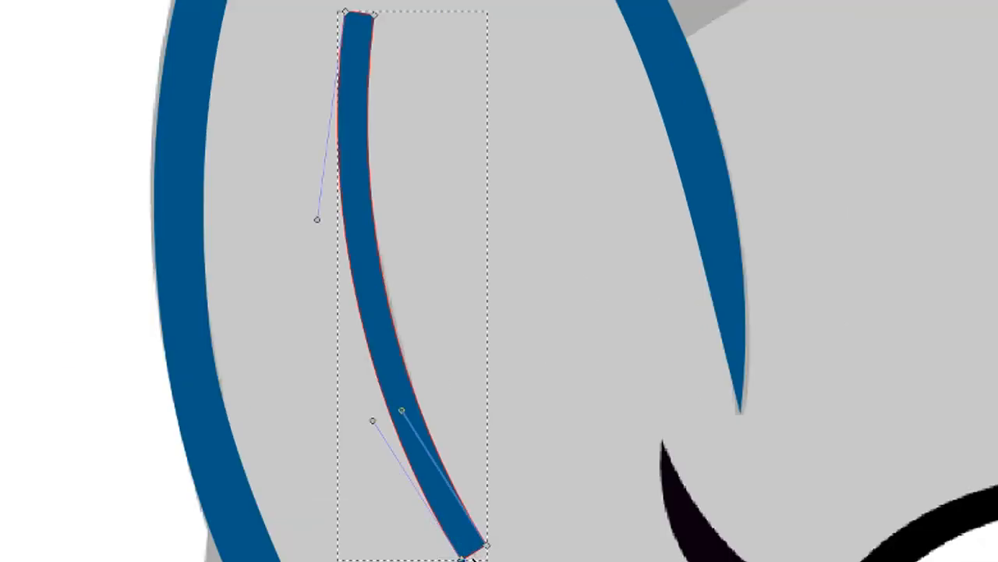
key("Delete")
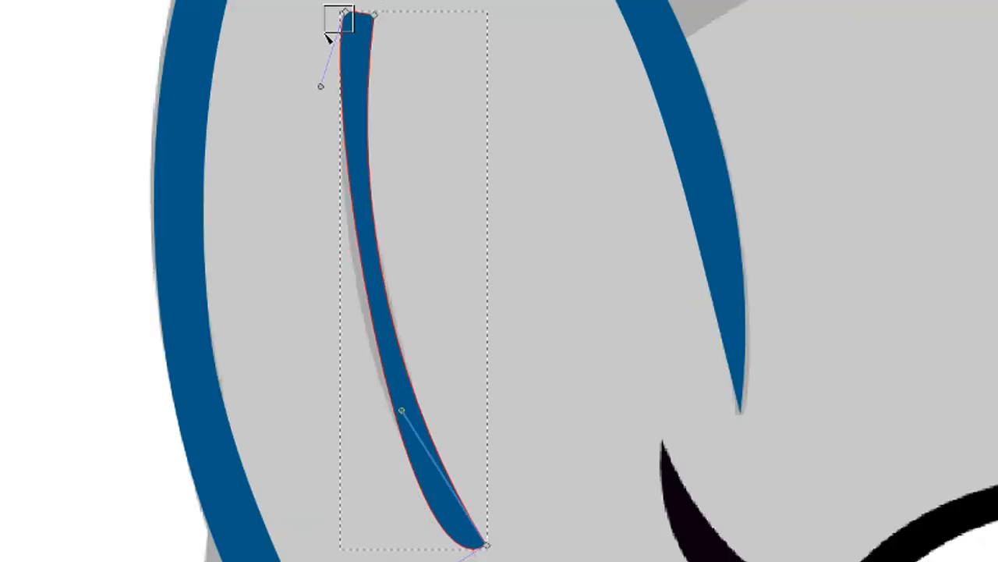
key("Delete")
Step: Centre the inner ear line's end nodes, the lower at about X 105.7, Y 212.6 mm, and bend both edges into tapered curves
left_click_drag(378, 279, 365, 257)
left_click_drag(375, 17, 361, 15)
mouse_move(487, 546)
left_mouse_down()
mouse_move(452, 548)
mouse_move(477, 555)
left_mouse_up()
left_click_drag(400, 394, 415, 402)
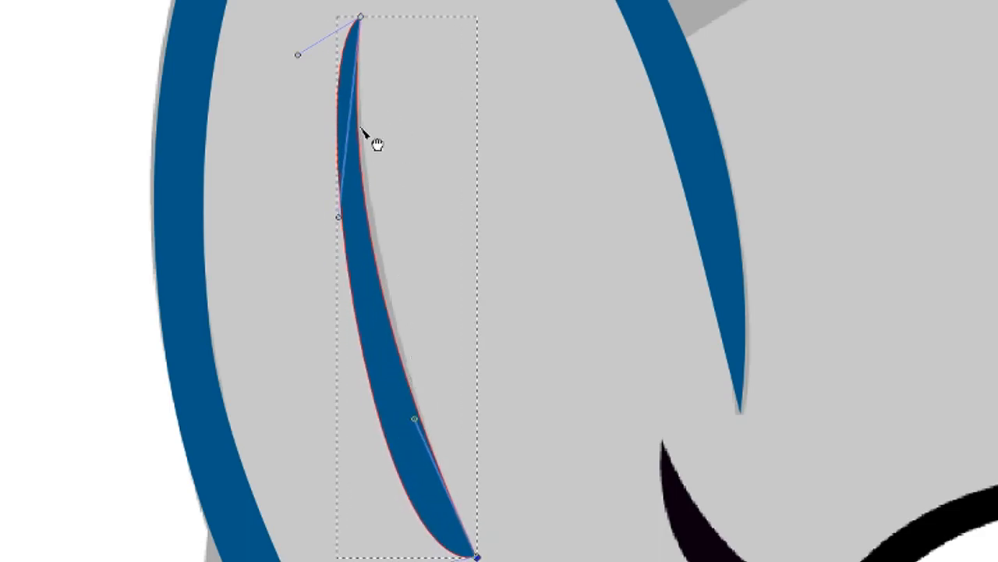
left_click_drag(363, 134, 366, 137)
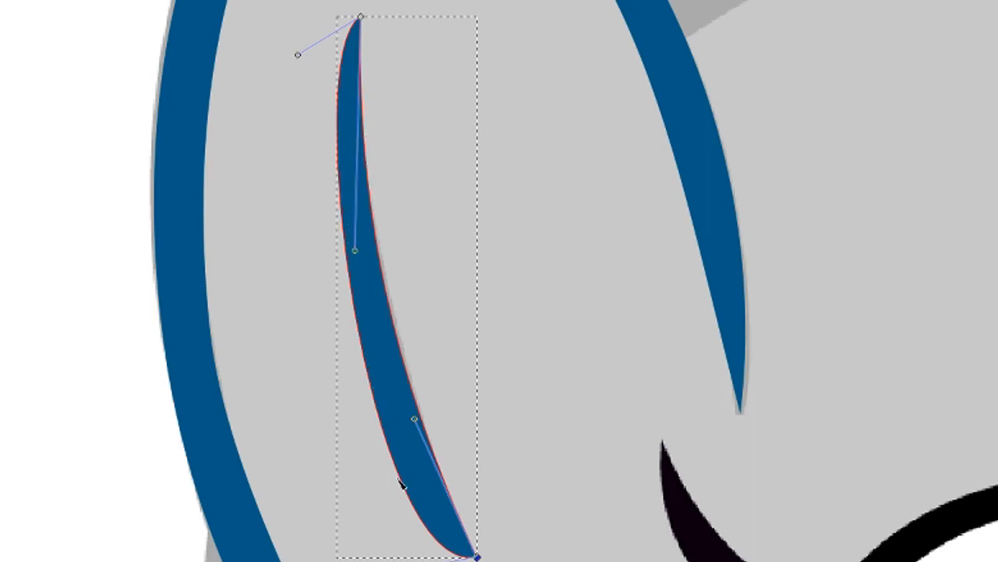
left_click_drag(399, 479, 408, 428)
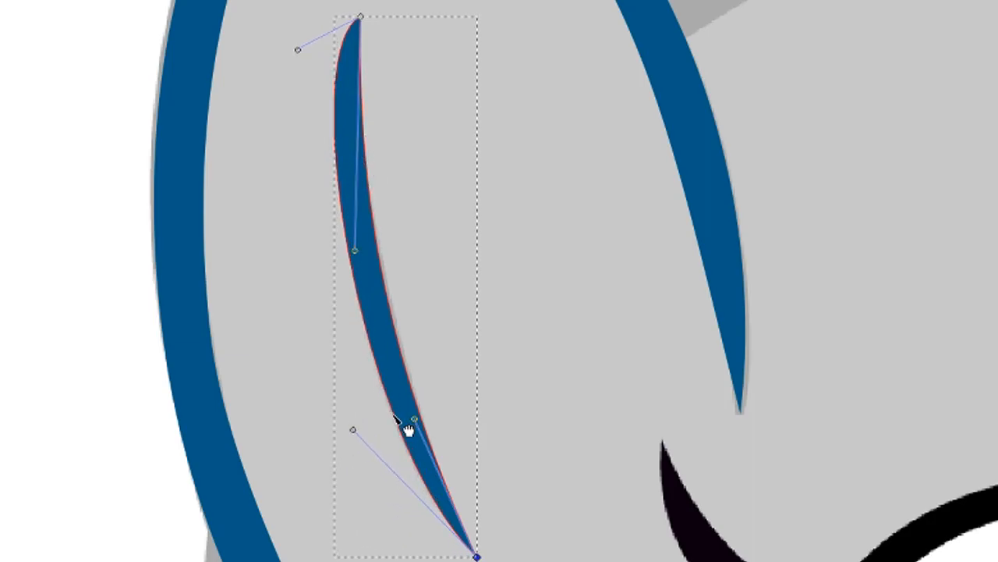
left_click_drag(351, 96, 359, 125)
key("Escape")
key("Escape")
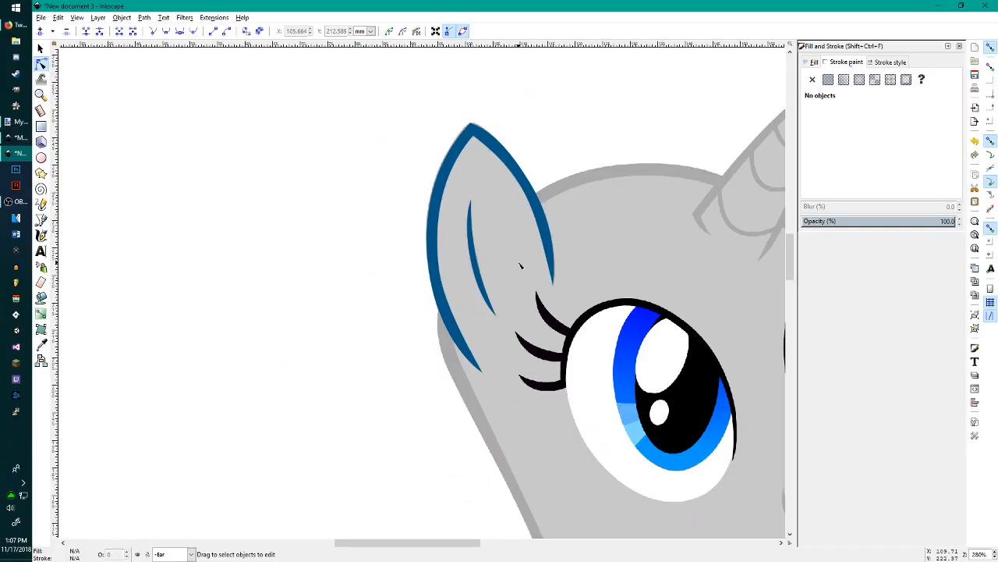
Step: Hide the reference on Layer 1 to inspect the traced ear alone, and show it again
scroll(585, 312, "down", 4)
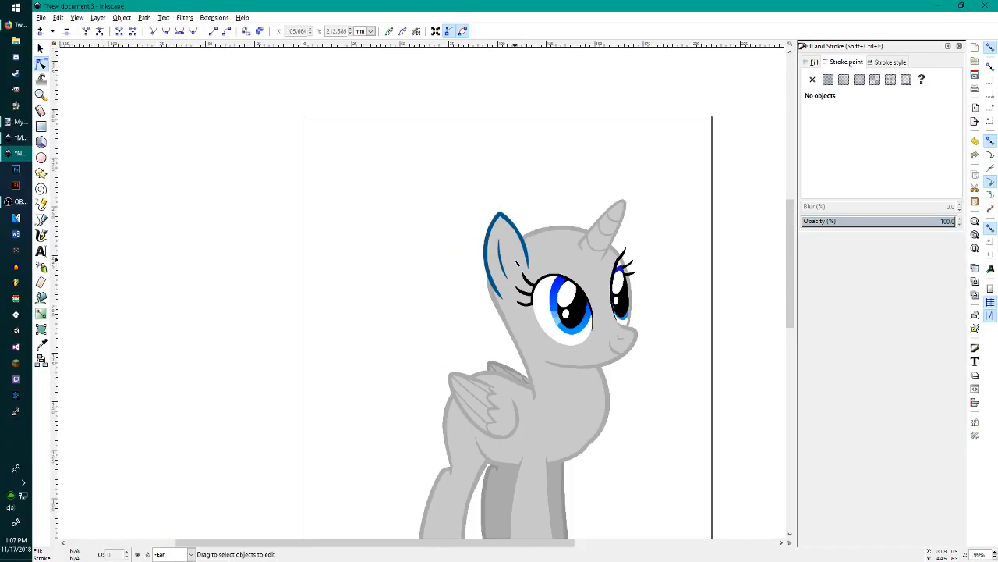
scroll(526, 322, "up", 2)
left_click(192, 554)
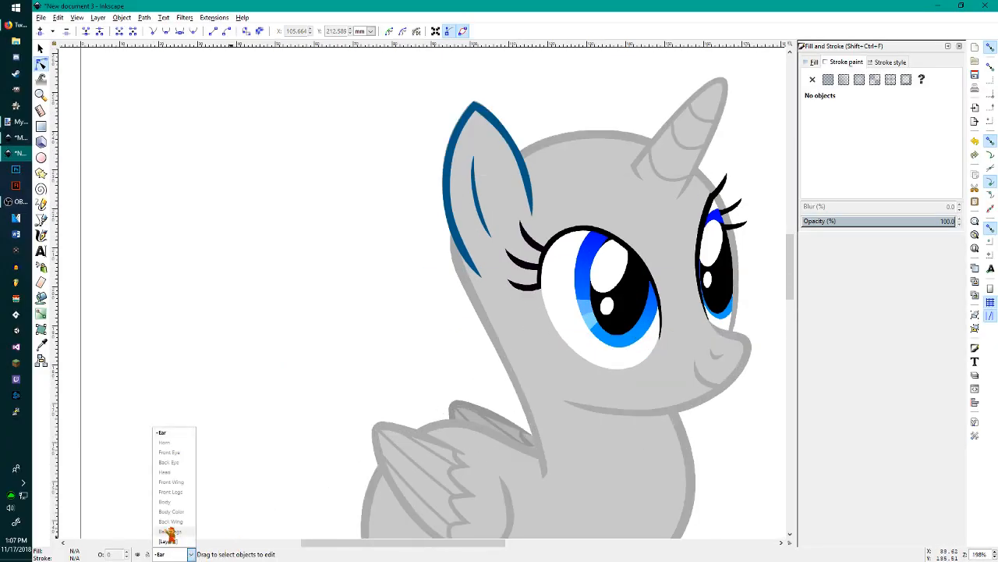
left_click(172, 536)
left_click(141, 554)
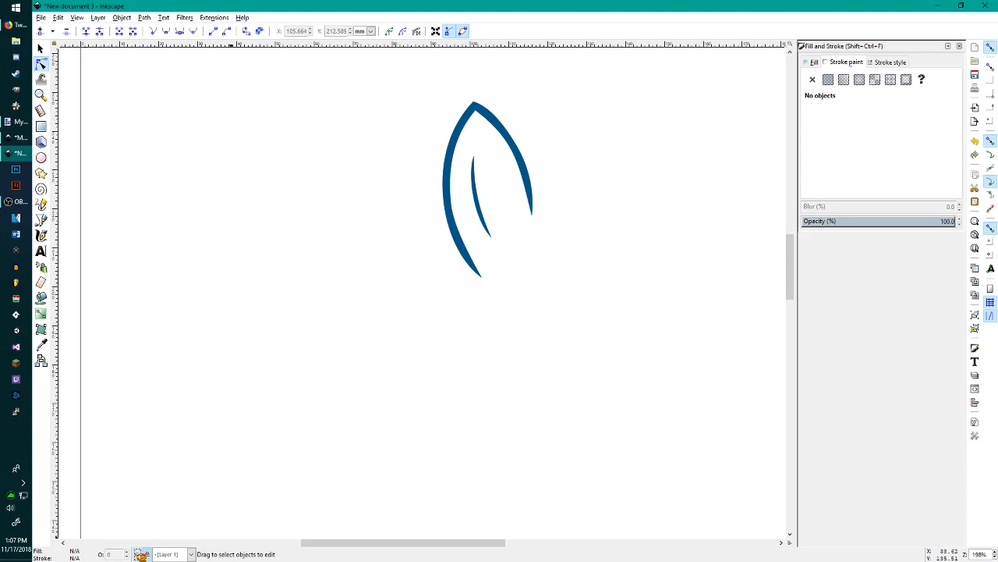
left_click(141, 554)
scroll(420, 387, "down", 3)
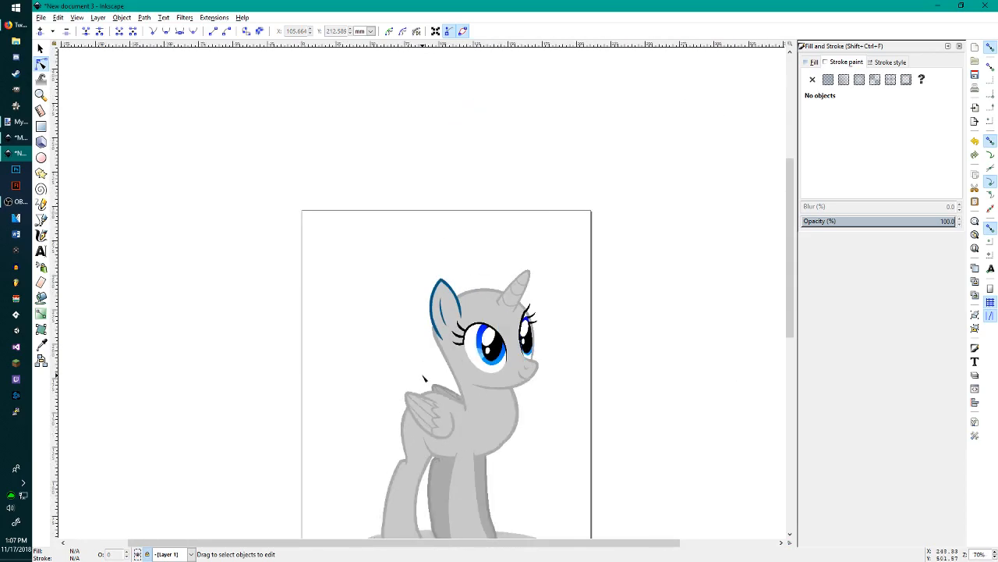
Step: Add a layer named Ear Color below the current Ear layer
scroll(459, 313, "up", 5)
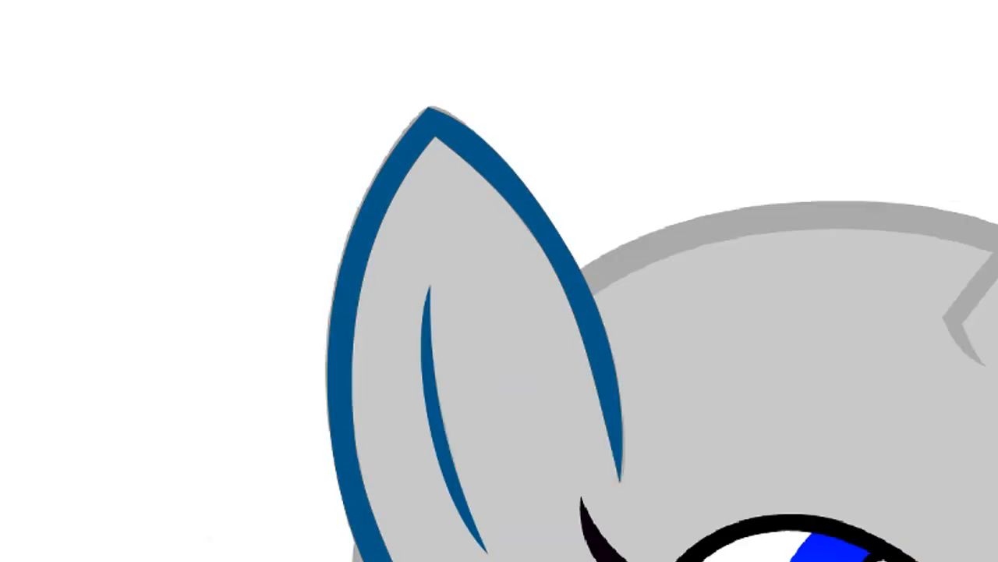
key("ctrl+shift+n")
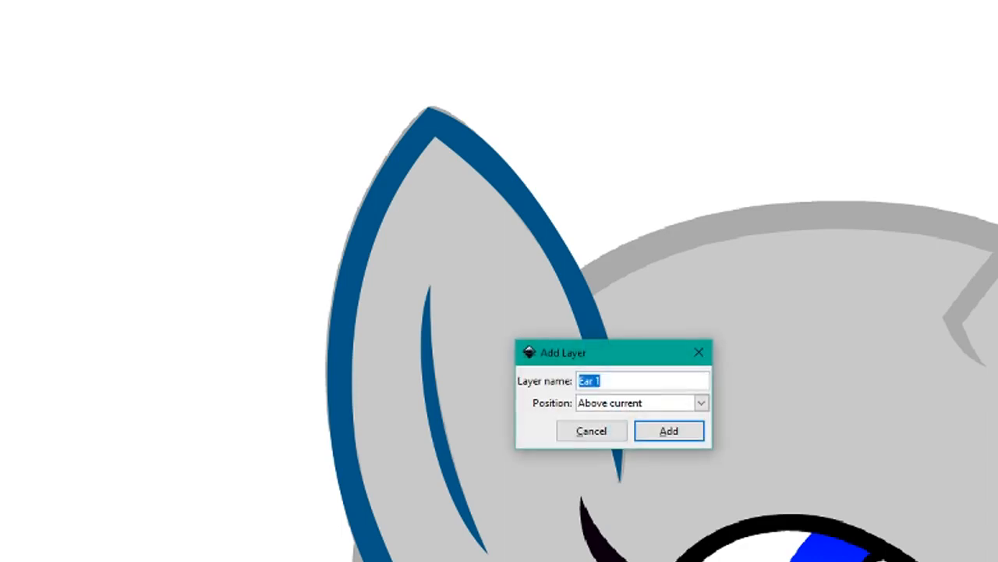
left_click(600, 403)
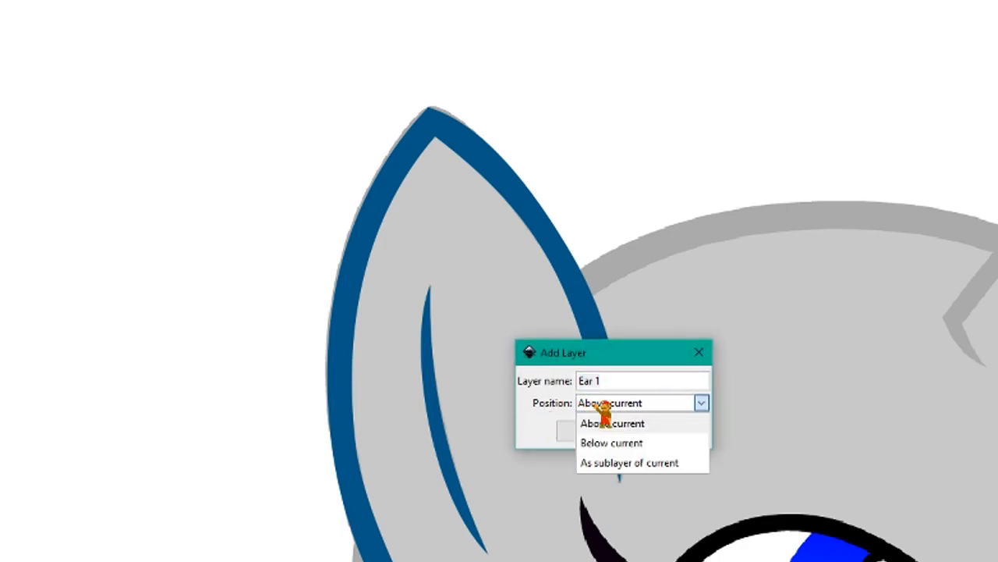
left_click(631, 443)
left_click(637, 379)
type("Color")
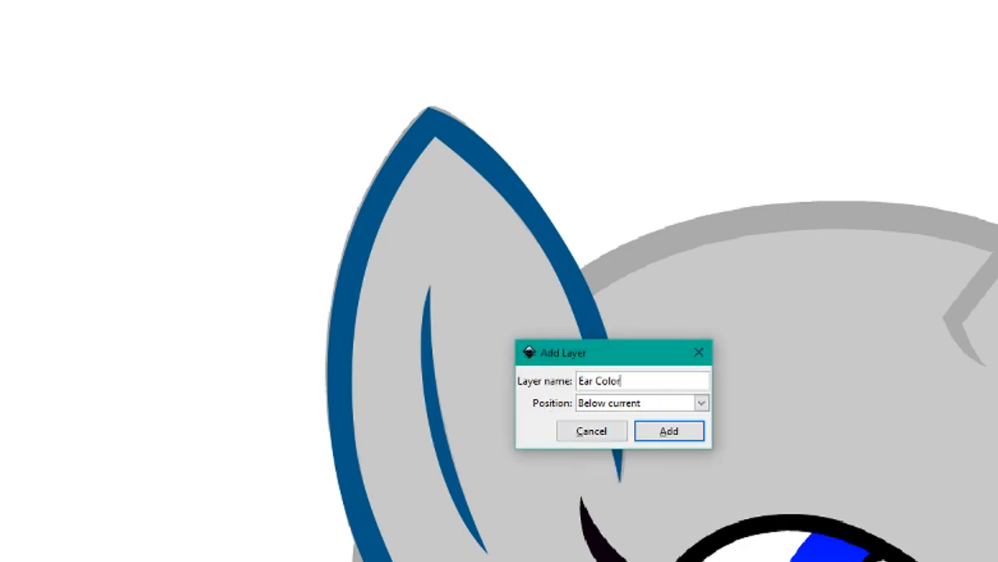
key("Return")
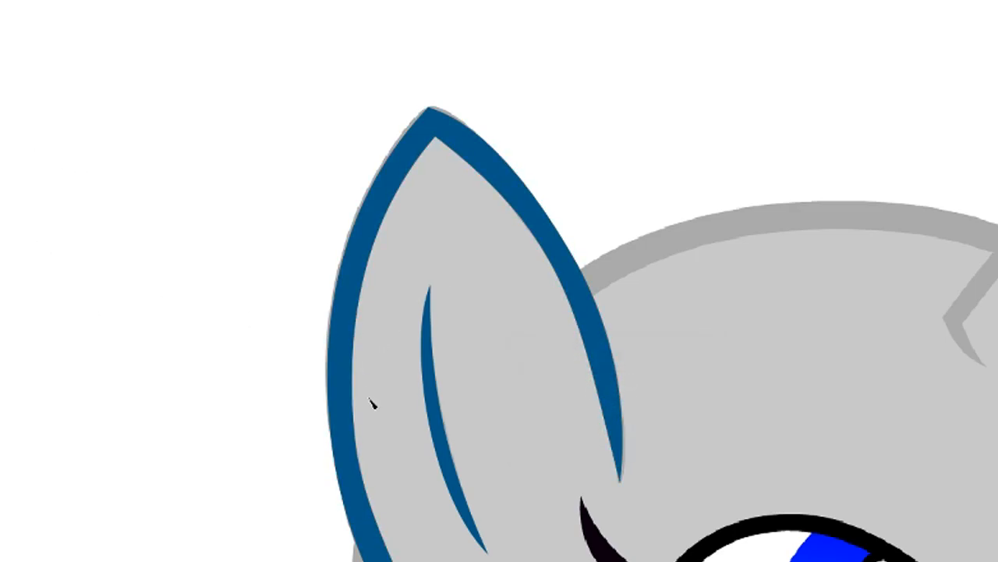
Step: Draw a closed straight-segment path on the Ear Color layer around the ear, with its nodes within the ear outline and an open-side closing edge
scroll(476, 397, "down", 3)
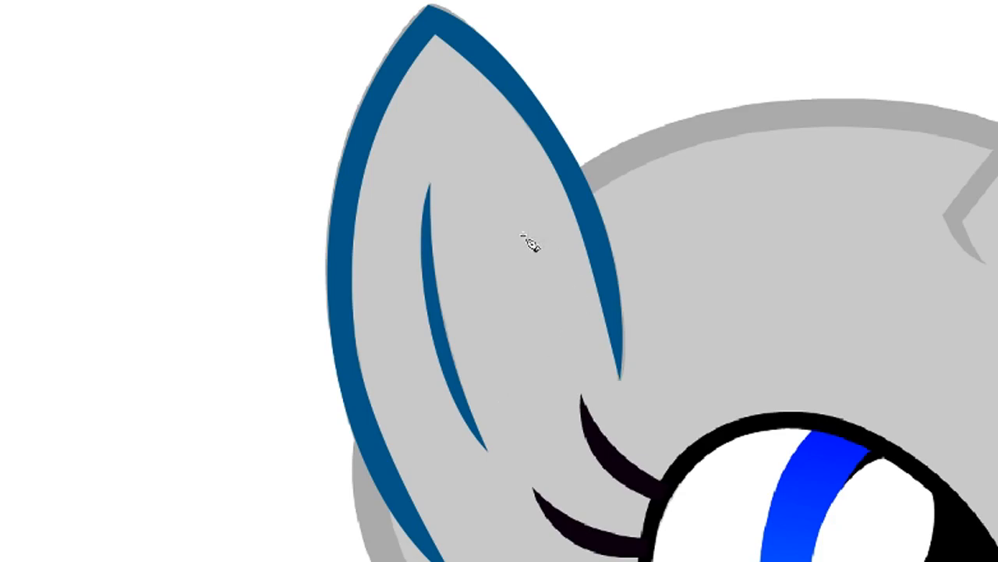
left_click(435, 557)
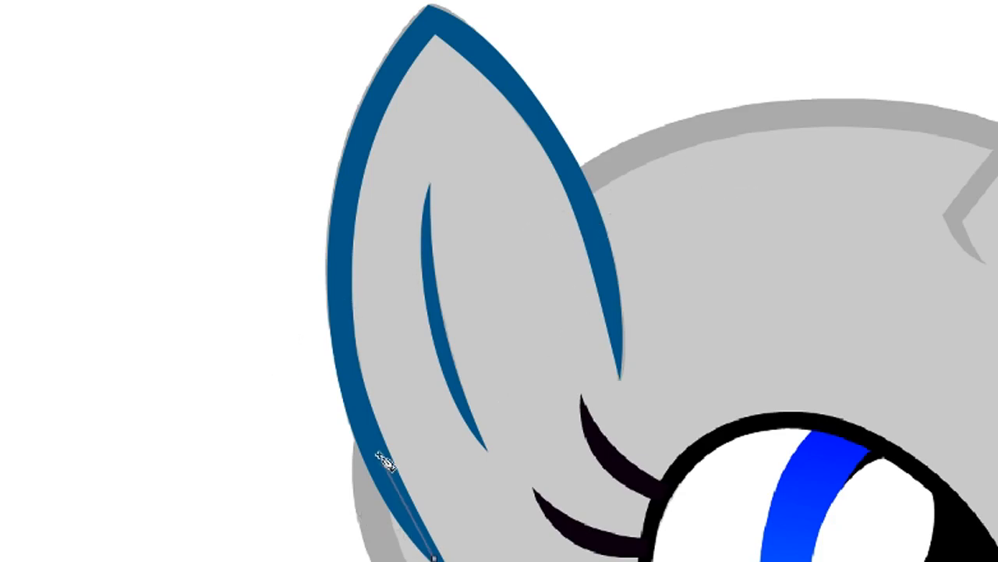
left_click(336, 308)
left_click(362, 125)
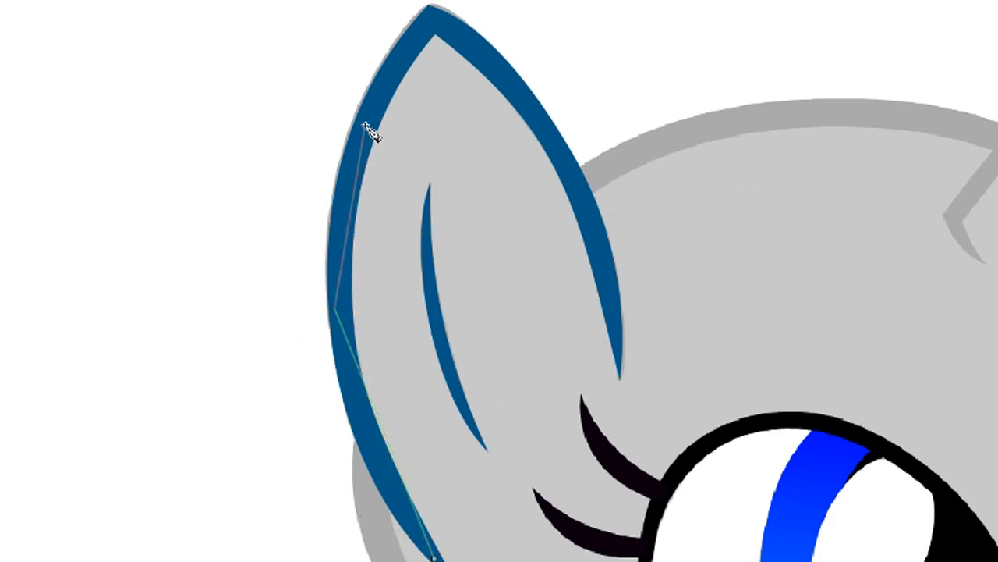
left_click(435, 32)
left_click(518, 93)
left_click(601, 258)
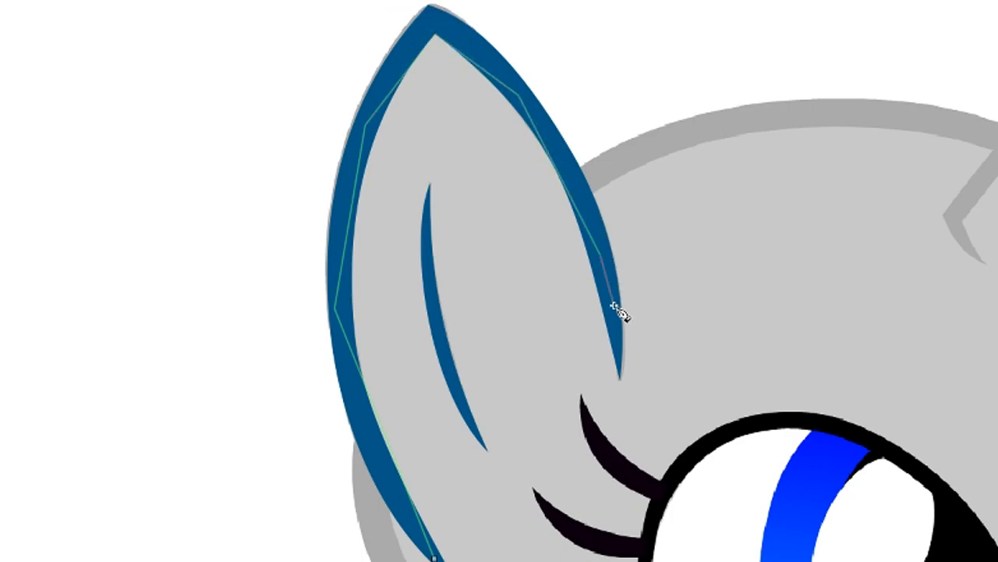
left_click(619, 367)
left_click(435, 557)
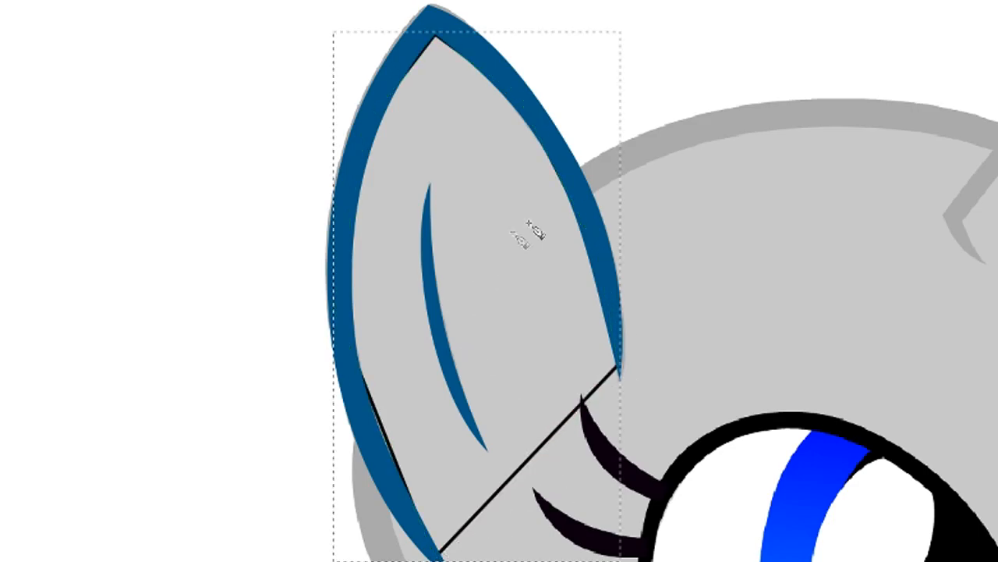
Step: Bend the ear colour path's sides to follow the outline and move its tip node to about X 101.305, Y 246.073 mm
key("n")
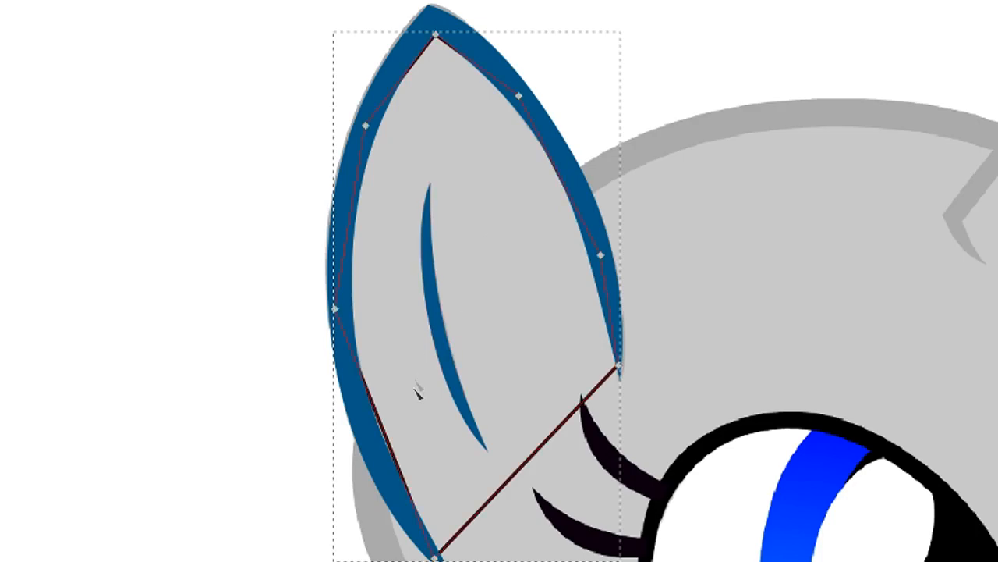
left_click_drag(405, 472, 390, 474)
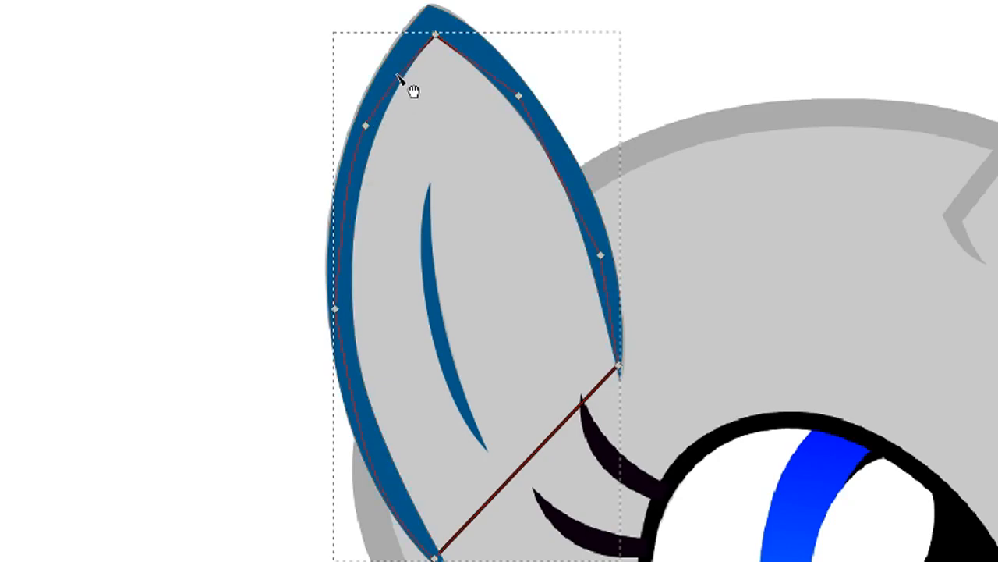
left_click_drag(436, 36, 434, 26)
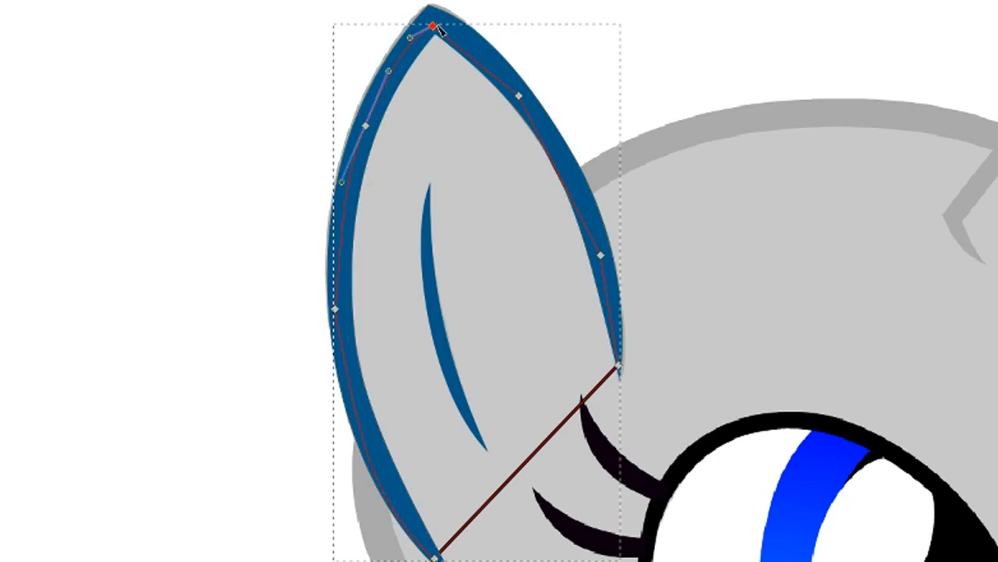
left_click_drag(496, 68, 577, 178)
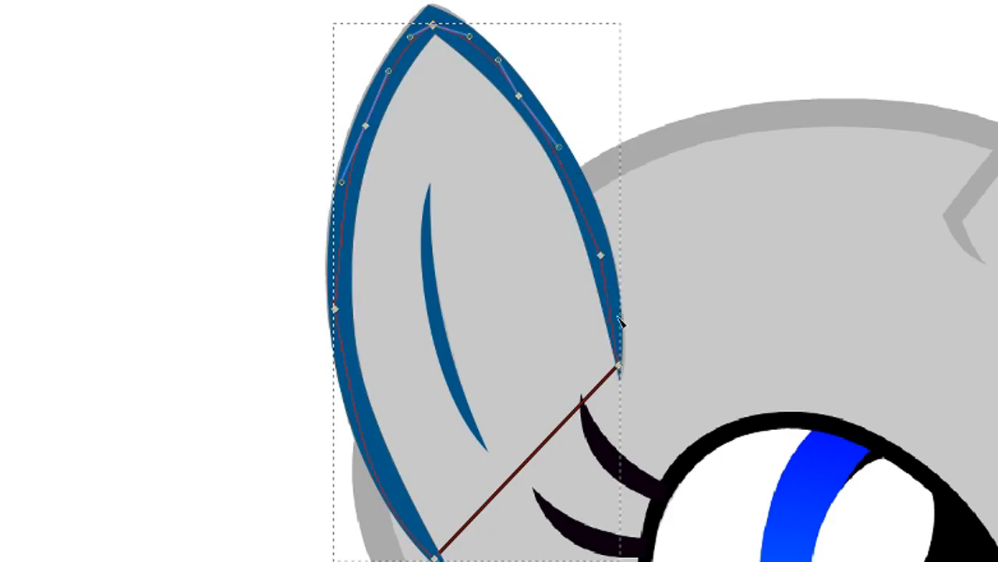
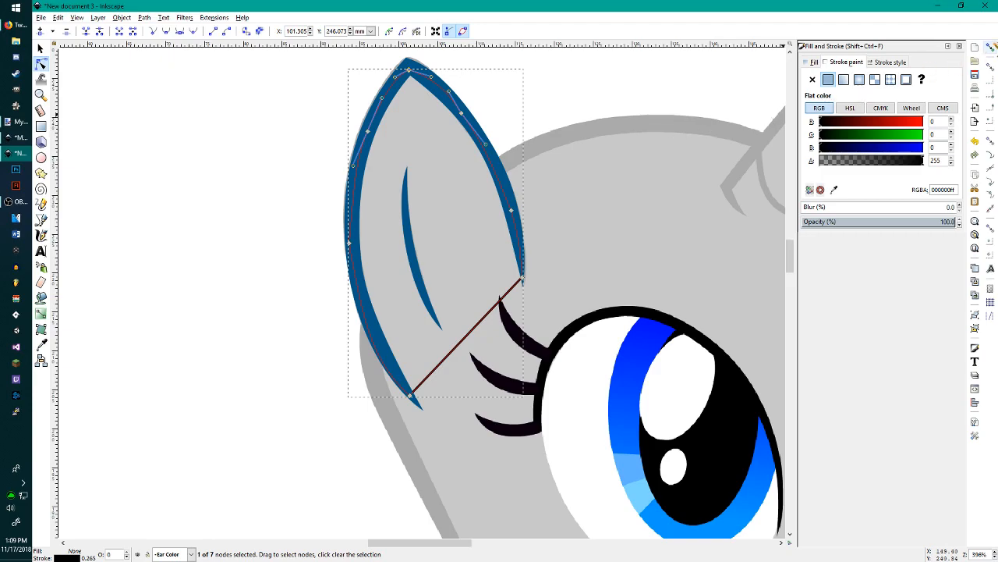
Step: Remove the stroke from the ear colour shape and give it a flat fill
scroll(383, 239, "up", 1)
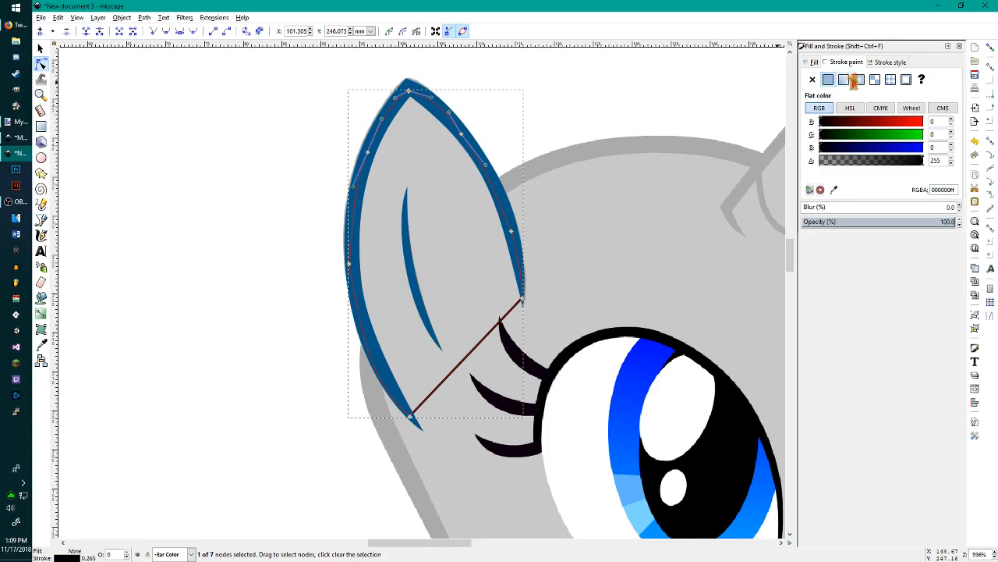
left_click(812, 79)
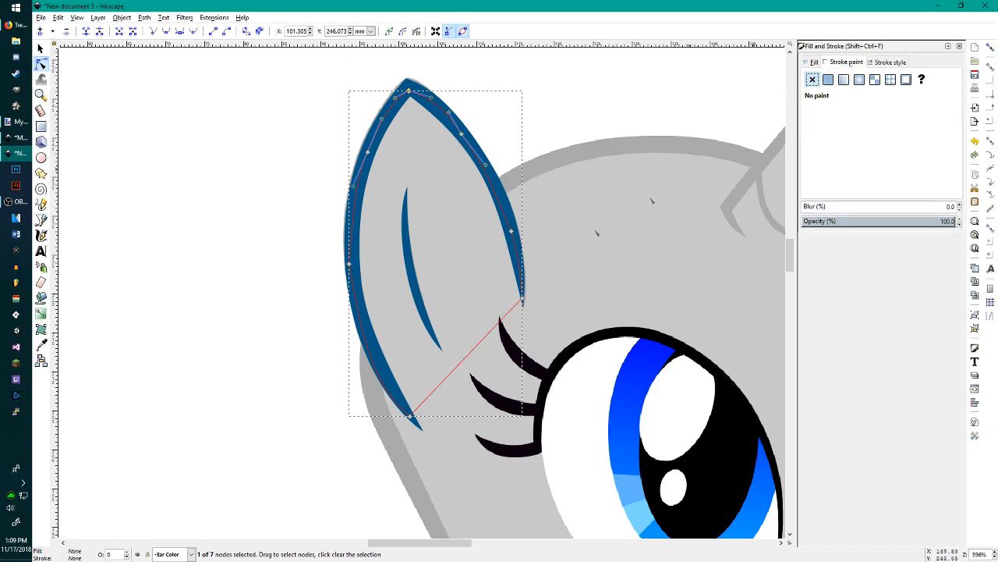
left_click(819, 63)
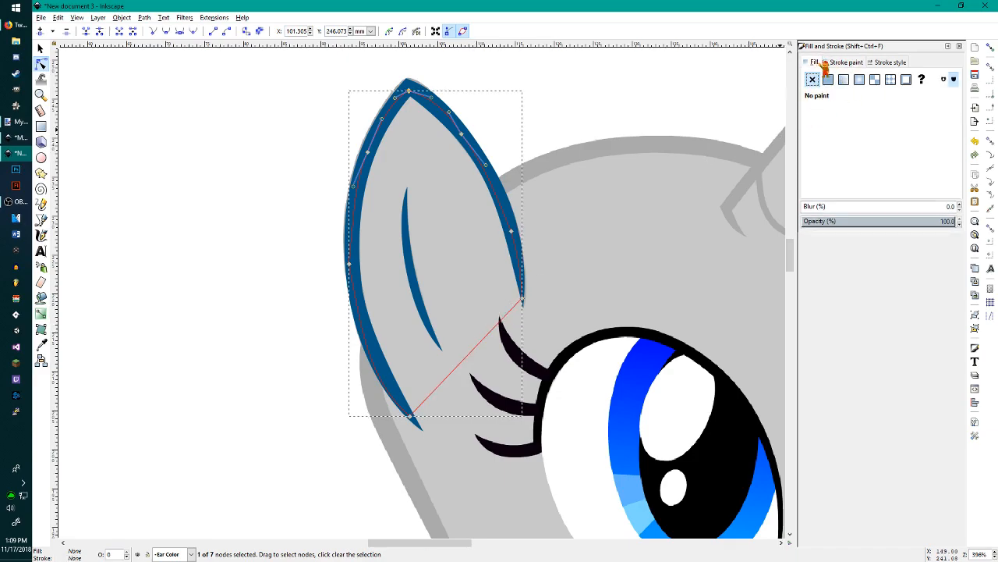
left_click(829, 81)
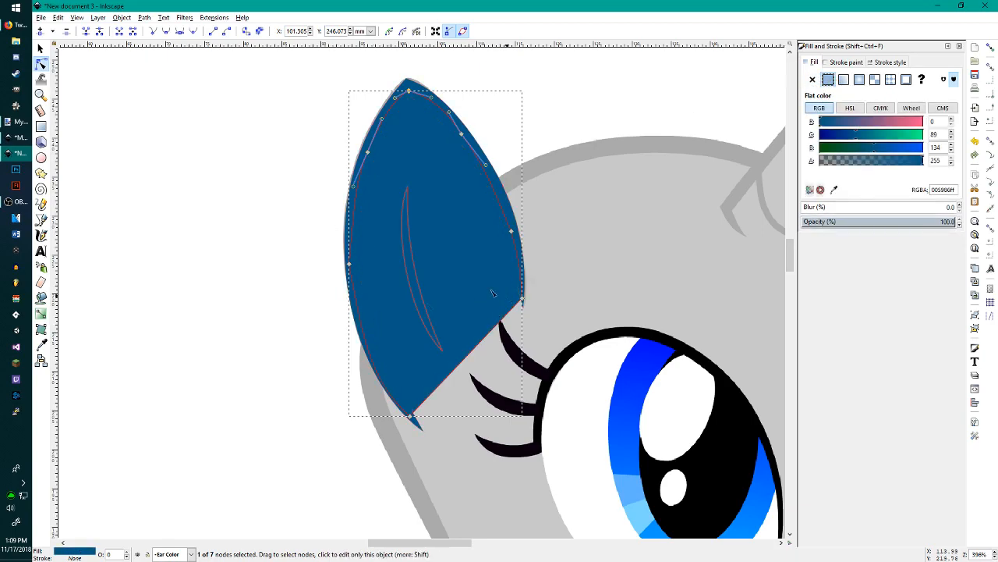
Step: Copy the light blue body colour's hex code from the reference in paint.net and apply it in Inkscape as the ear shape's fill, 34A6D3
left_click(19, 121)
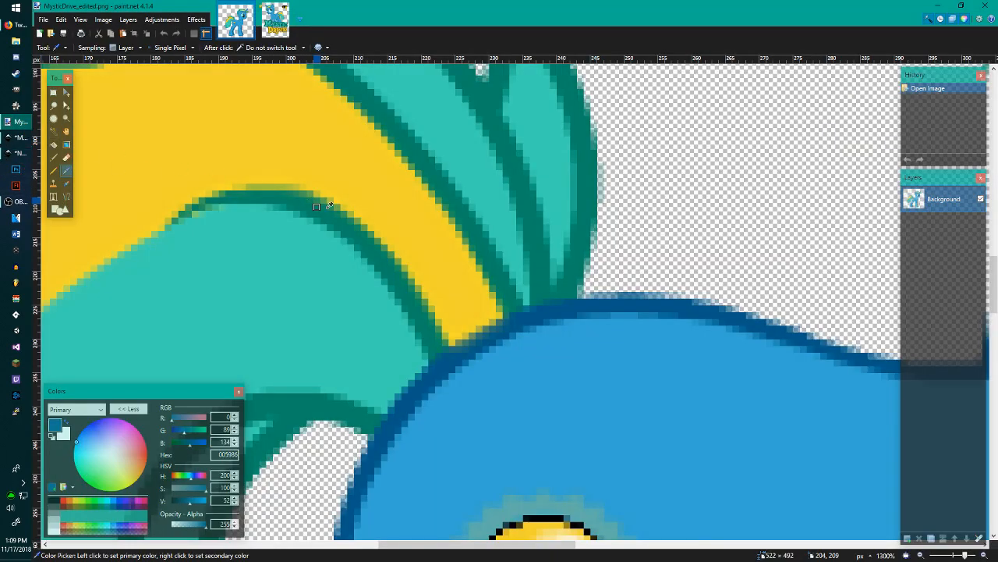
left_click(224, 454)
key("ctrl+c")
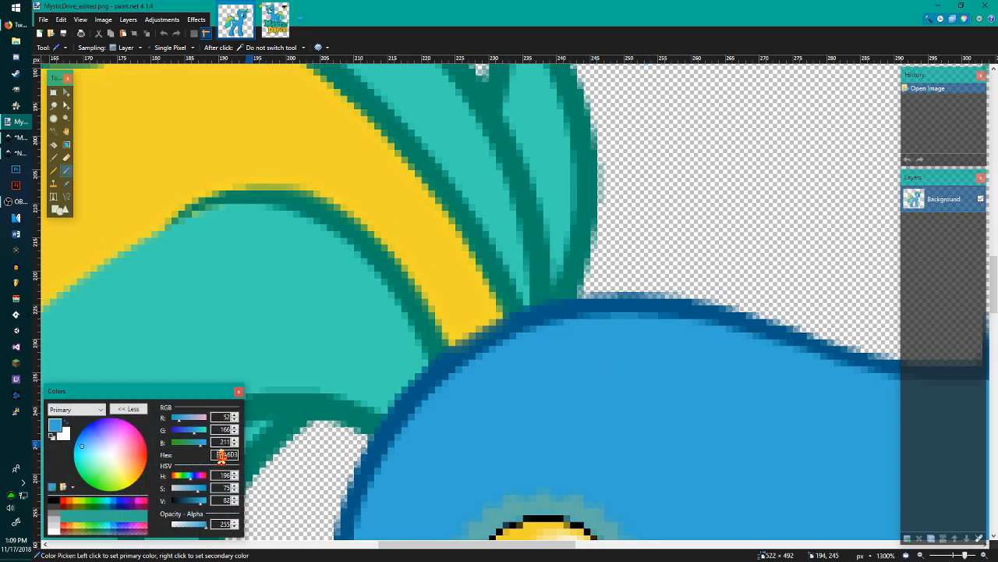
left_click(19, 153)
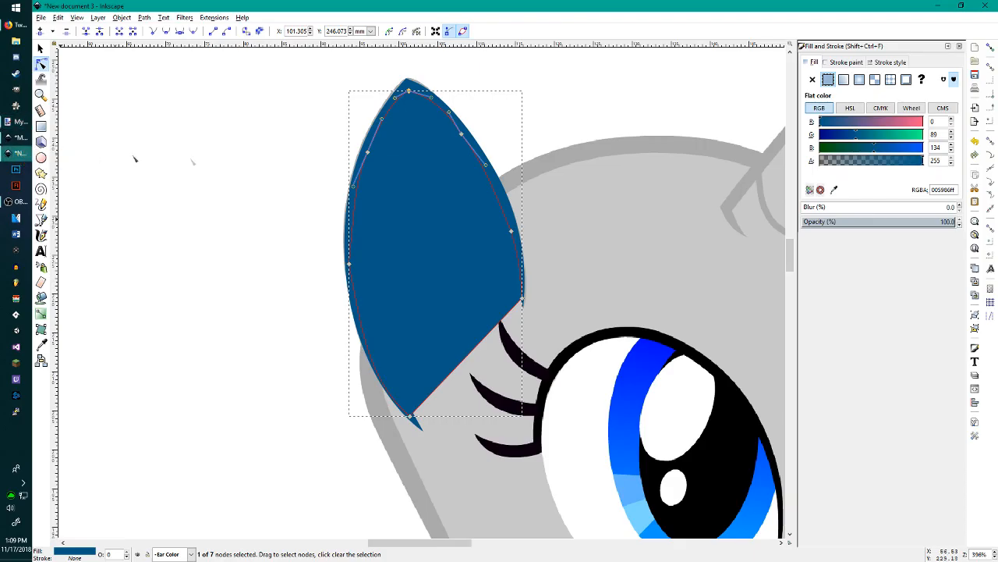
left_click_drag(939, 191, 959, 189)
key("ctrl+v")
key("Return")
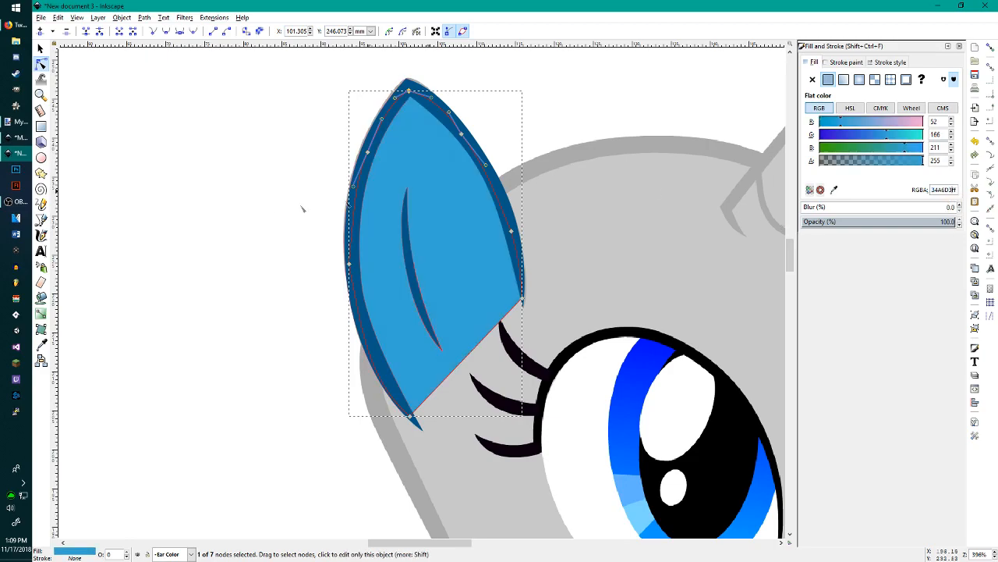
left_click(214, 291)
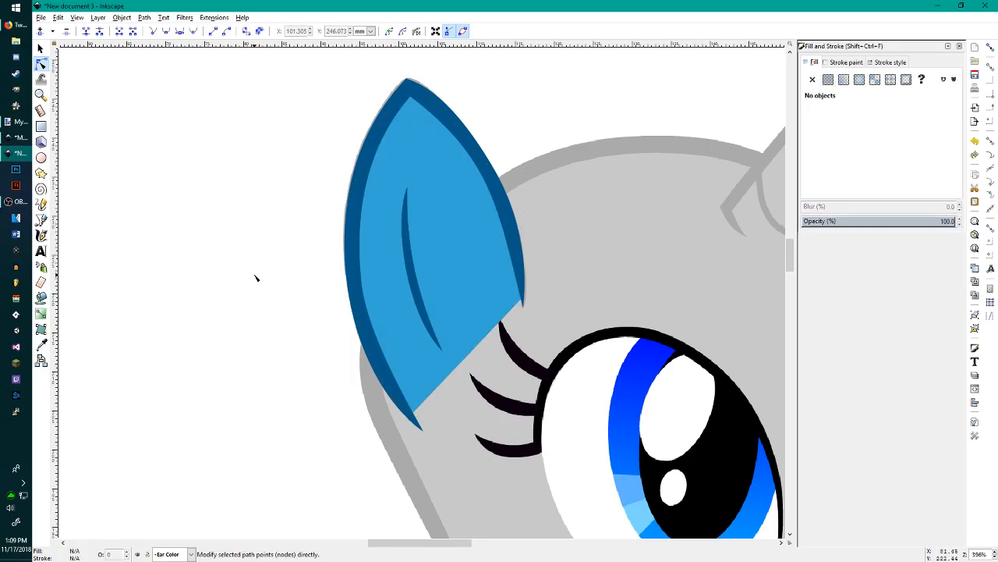
Step: Hide and show the Ear Color layer to check the ear fill against the outline
scroll(256, 278, "down", 4)
scroll(221, 310, "up", 2)
scroll(352, 260, "down", 1)
scroll(296, 356, "up", 2)
left_click(185, 553)
left_click(184, 554)
left_click(140, 554)
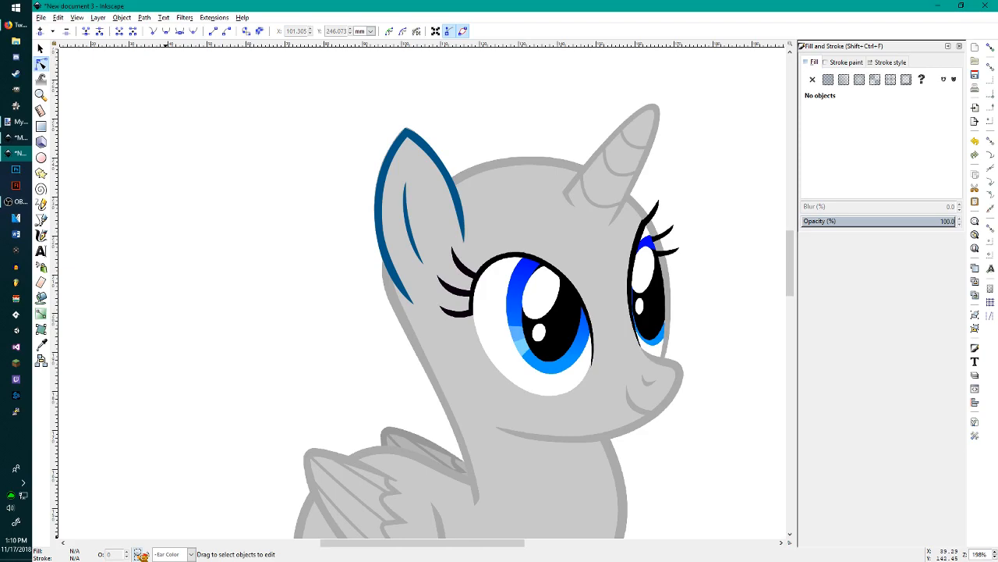
left_click(141, 554)
left_click(141, 553)
left_click(140, 554)
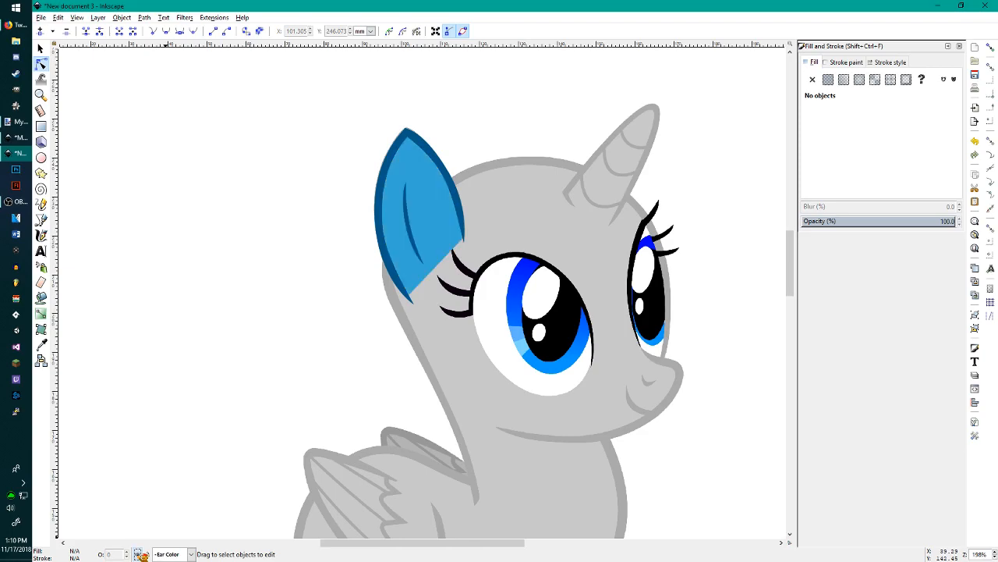
scroll(520, 293, "up", 1)
scroll(518, 291, "down", 3)
scroll(513, 278, "up", 3)
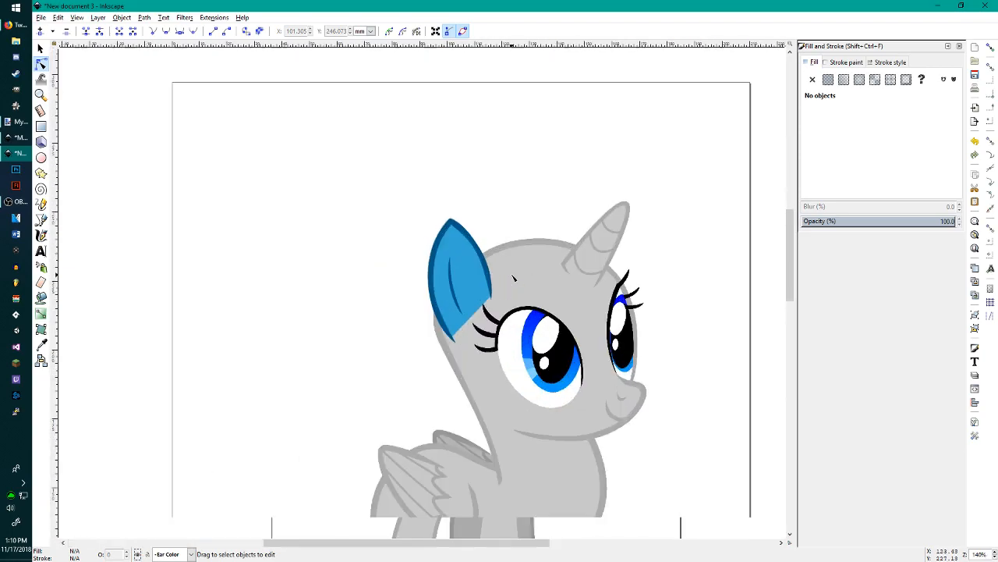
scroll(513, 278, "down", 1)
scroll(482, 241, "up", 5)
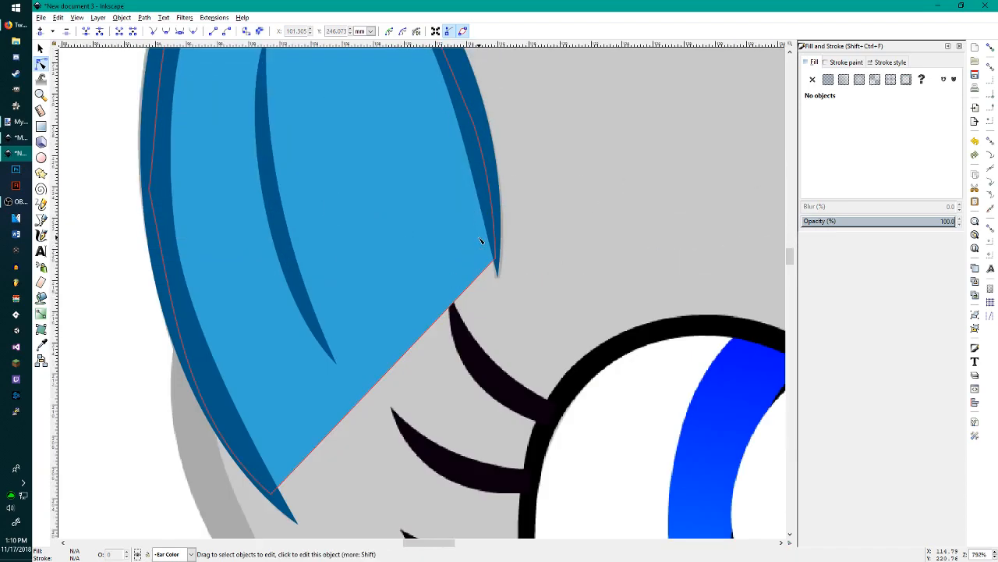
scroll(480, 241, "down", 5)
scroll(481, 241, "down", 4)
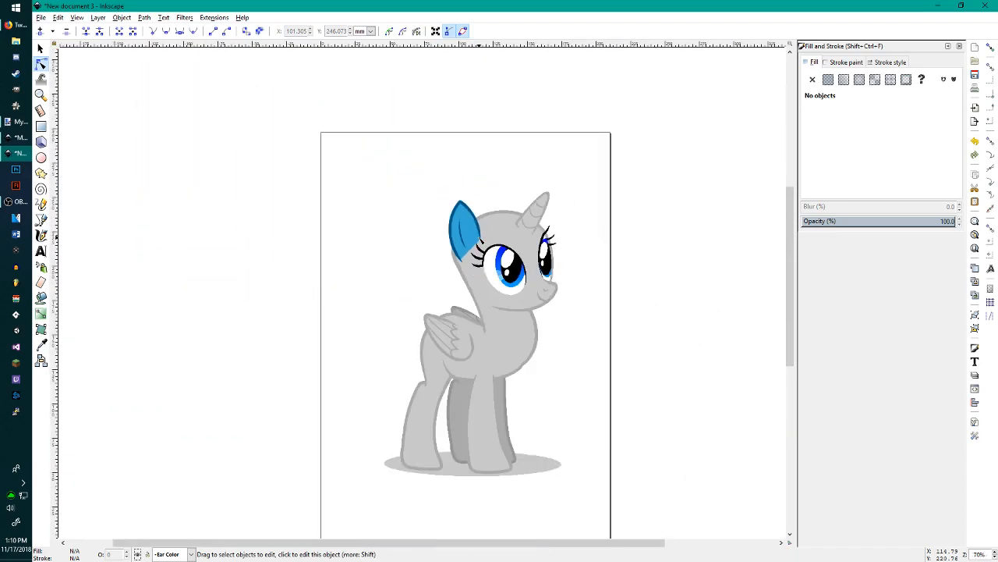
scroll(491, 243, "up", 4)
scroll(500, 245, "down", 2)
scroll(648, 306, "down", 1)
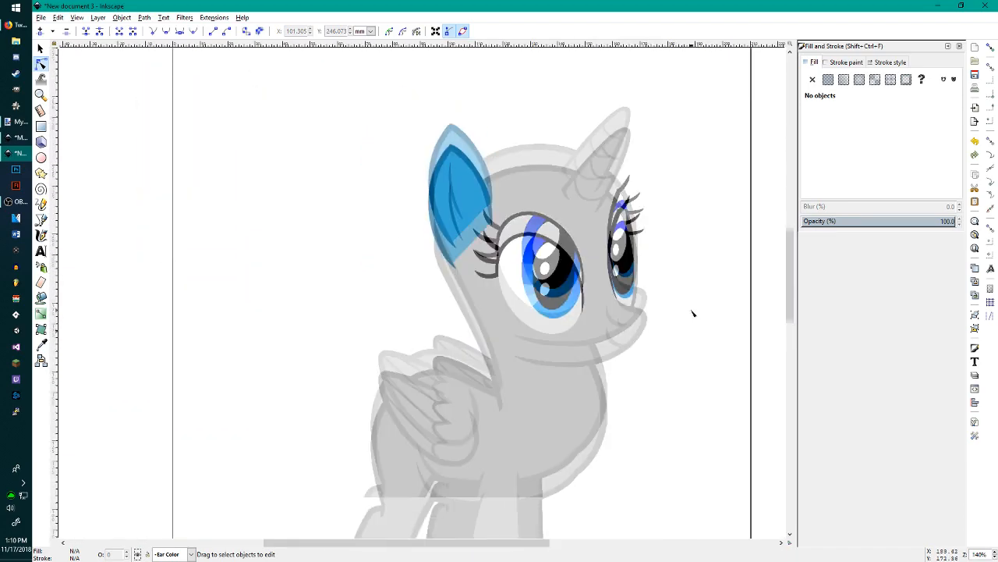
scroll(678, 306, "up", 3)
scroll(676, 304, "down", 2)
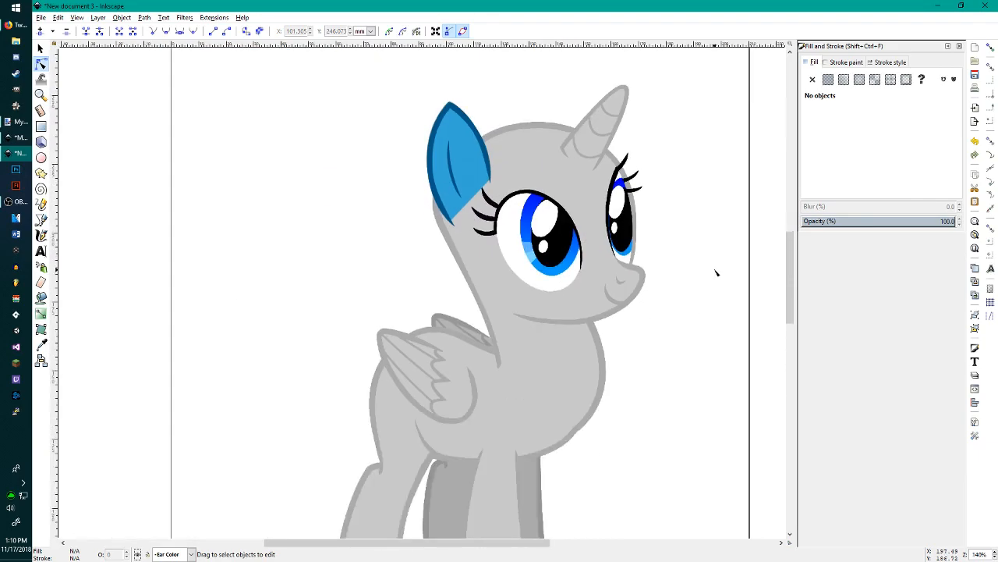
scroll(715, 274, "down", 1)
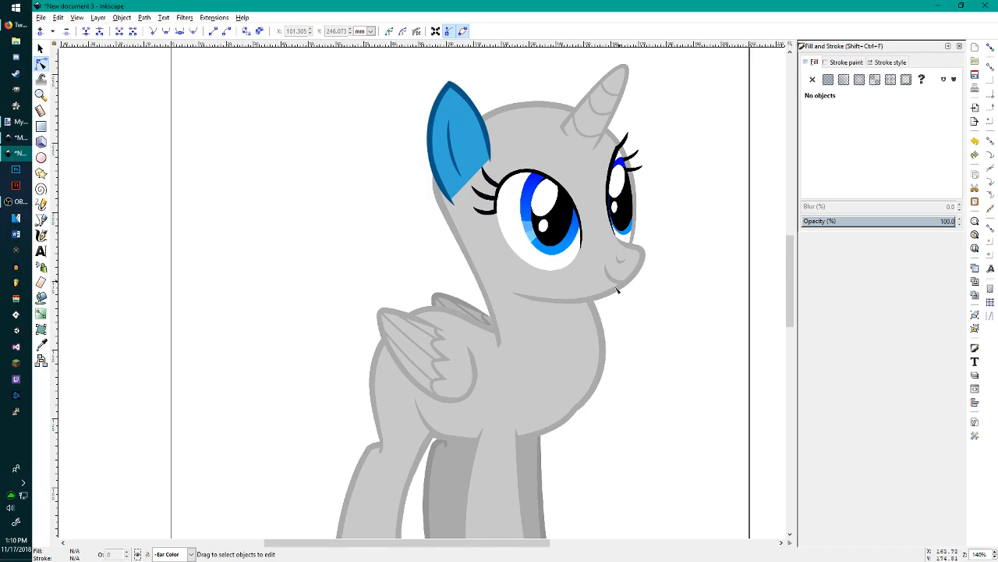
scroll(621, 285, "up", 2)
scroll(622, 287, "up", 1)
scroll(622, 288, "down", 1)
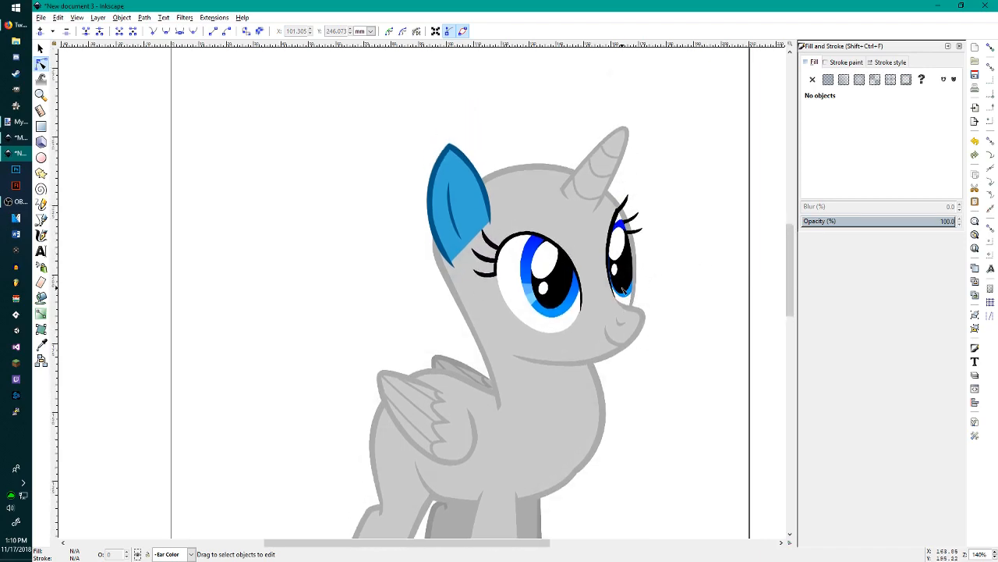
scroll(624, 285, "up", 1)
scroll(624, 285, "down", 1)
scroll(484, 359, "down", 7)
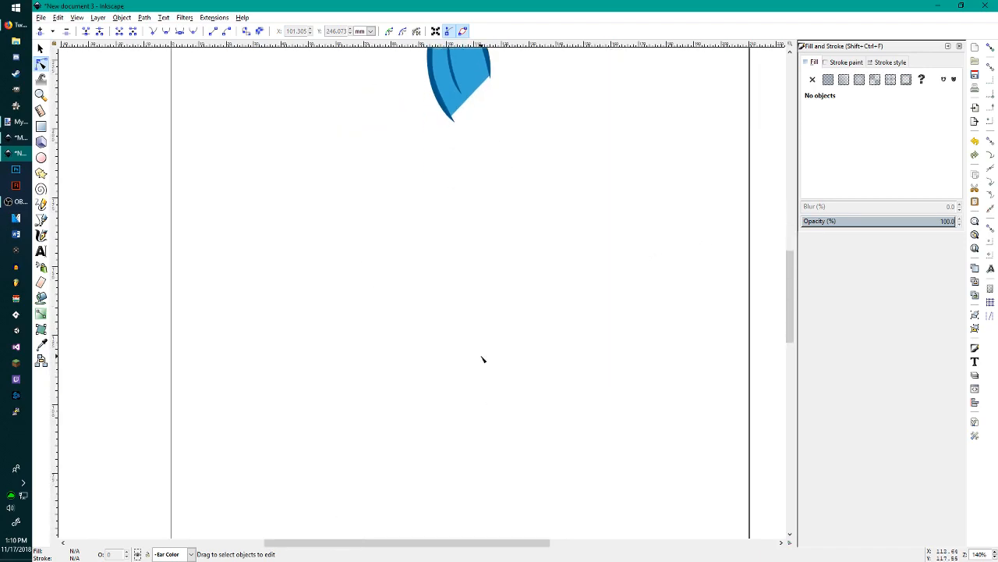
scroll(483, 360, "up", 2)
scroll(483, 360, "up", 1)
scroll(500, 234, "up", 2)
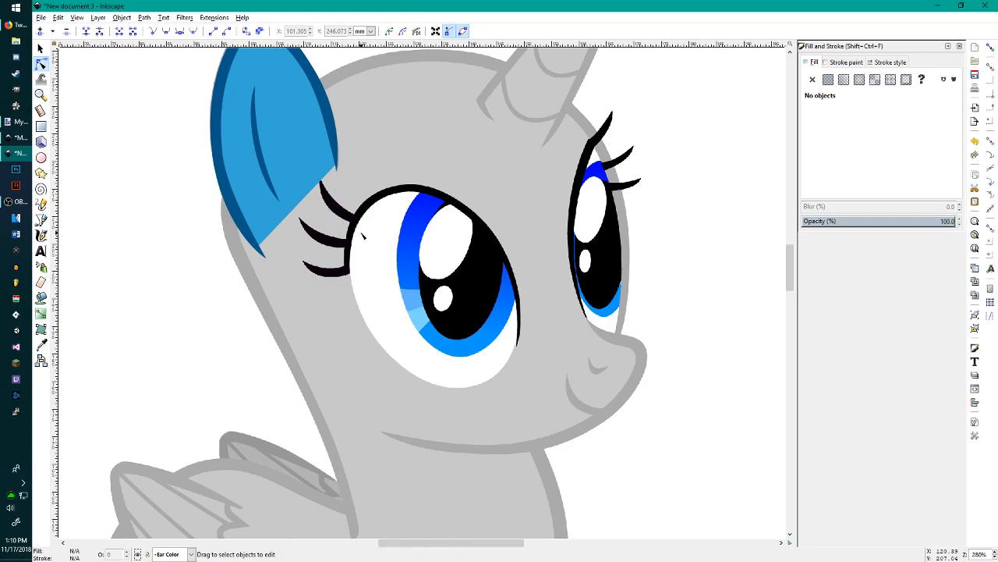
Step: Make the Head layer the current layer and activate the Bezier pen near the larger eye
scroll(447, 273, "up", 1)
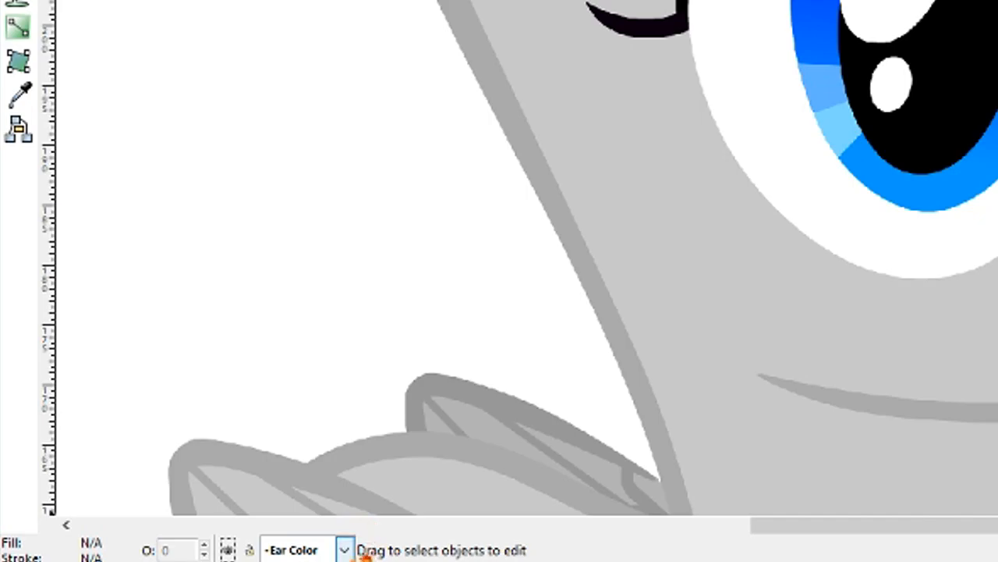
left_click(190, 553)
left_click(176, 474)
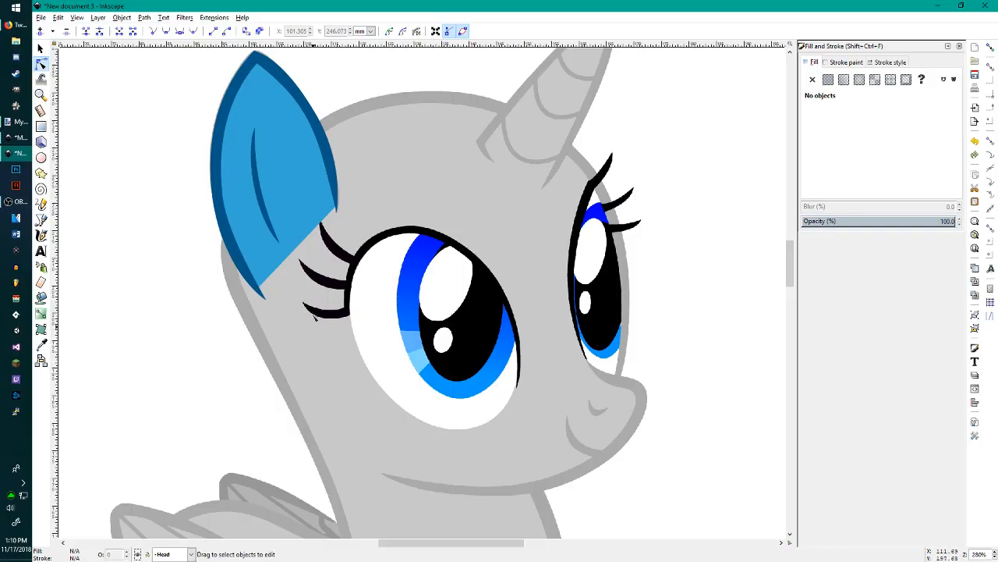
key("b")
scroll(317, 358, "down", 1)
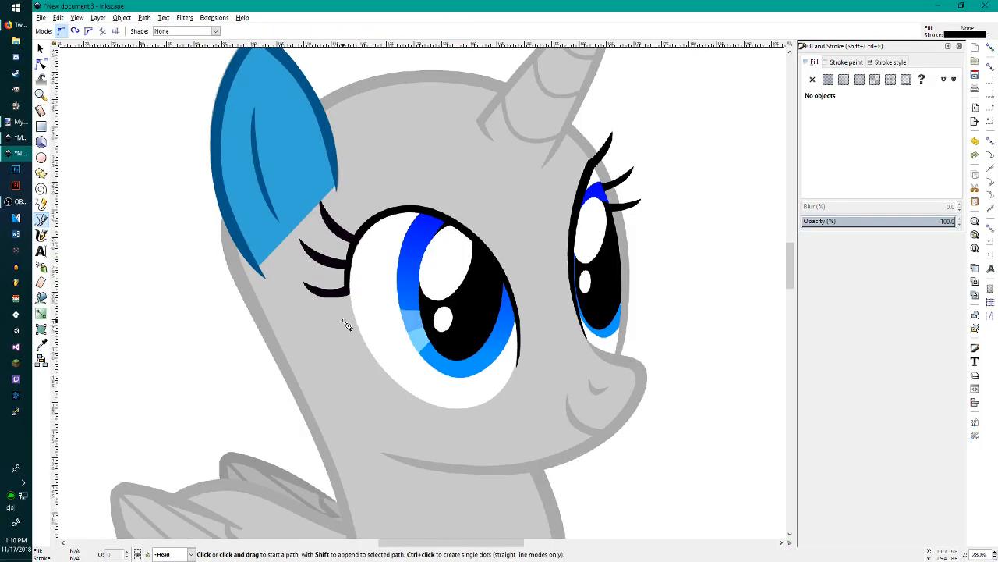
scroll(344, 321, "up", 2)
scroll(343, 321, "down", 1)
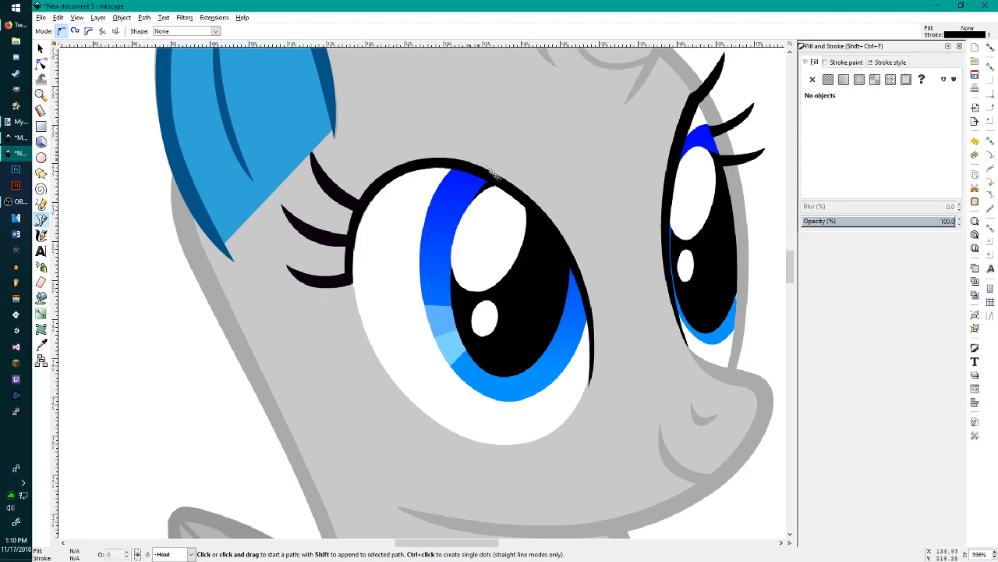
left_click(222, 18)
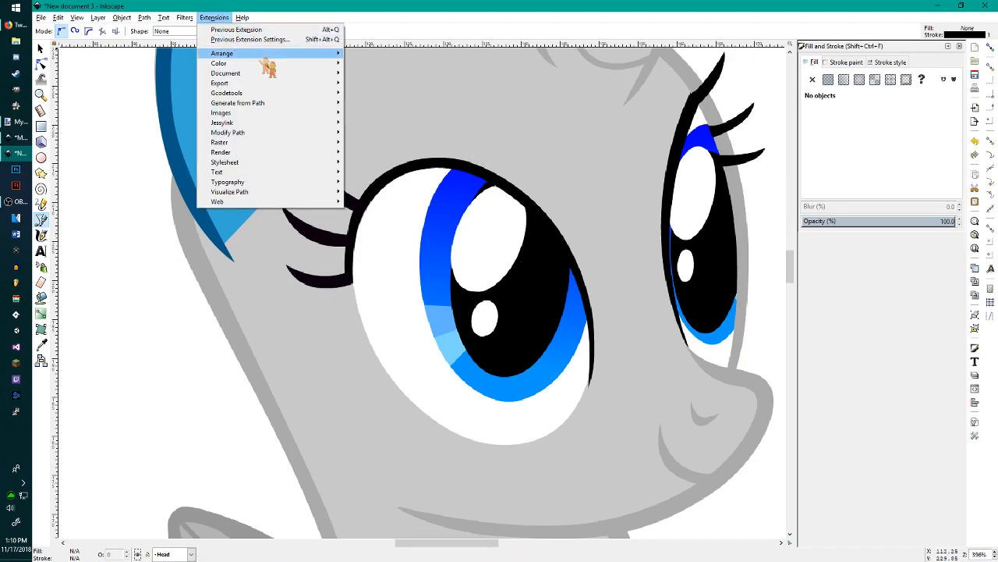
mouse_move(327, 105)
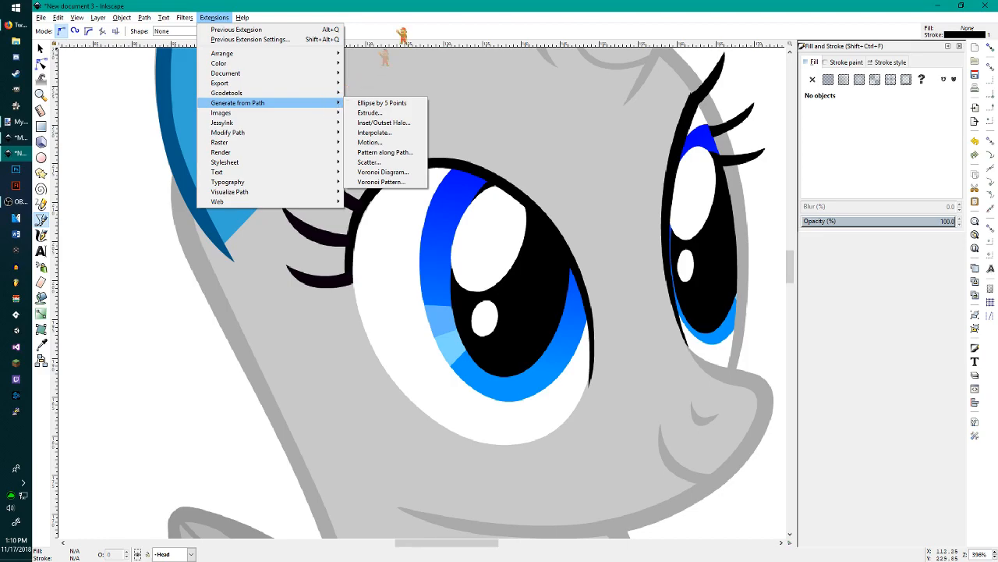
left_click(450, 7)
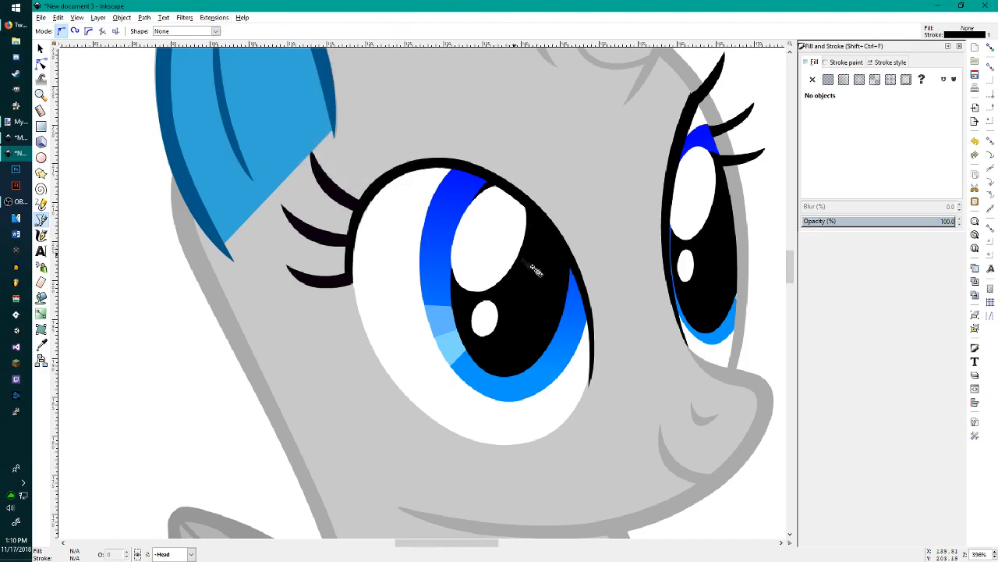
scroll(526, 265, "down", 5)
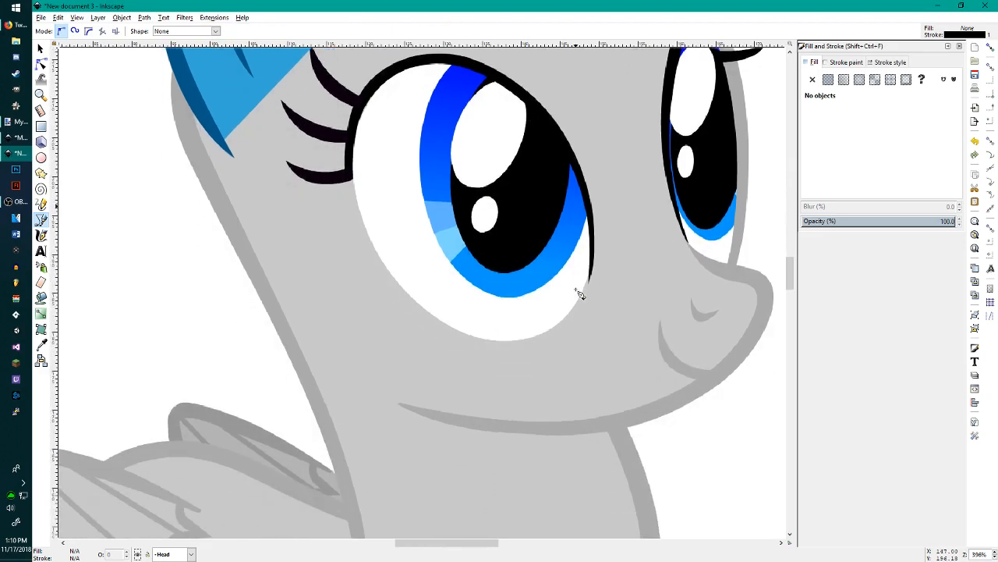
scroll(573, 312, "up", 4)
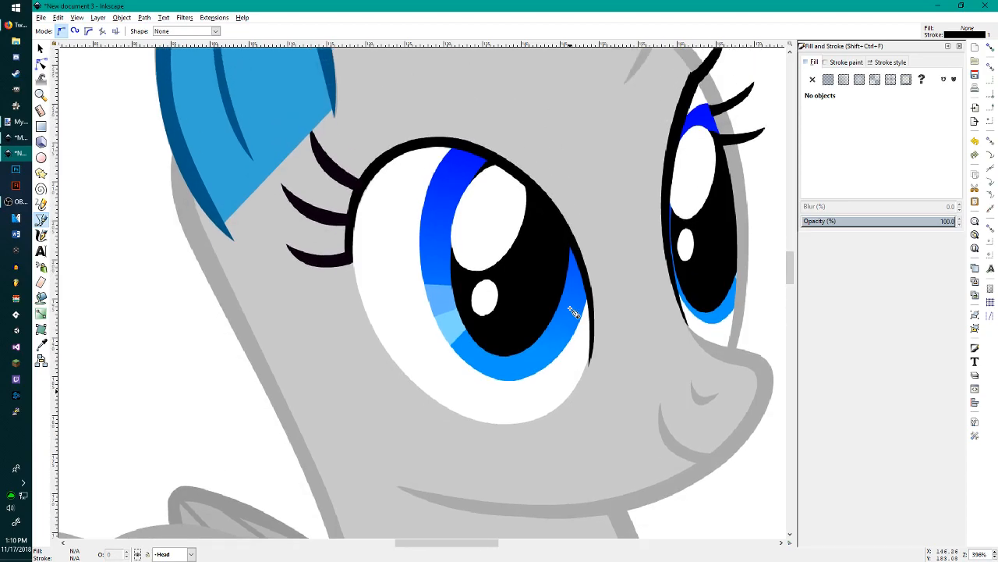
scroll(573, 312, "up", 1)
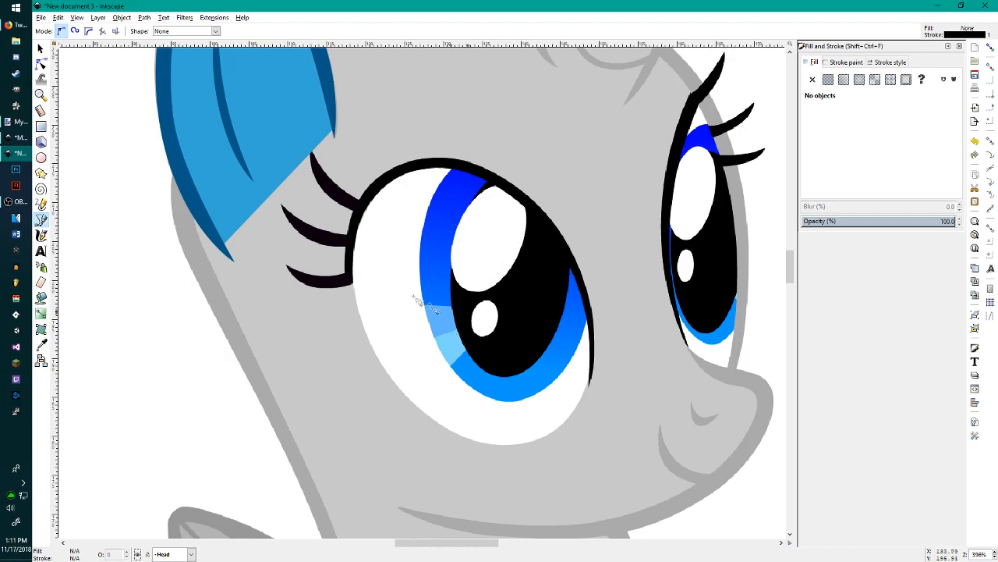
scroll(570, 283, "up", 2)
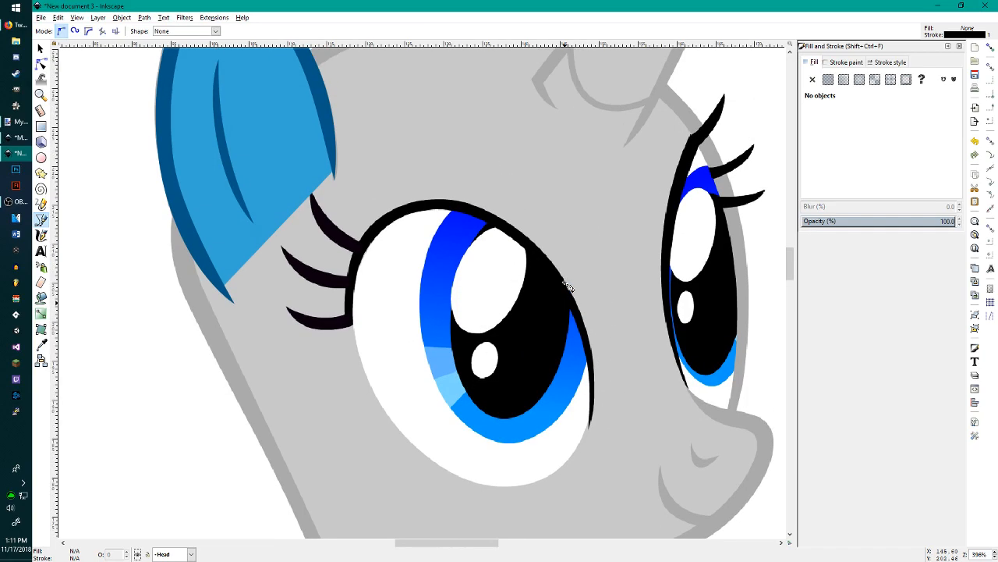
Step: Draw an open straight-segment path with five points placed around the edge of the larger eye's big white highlight
scroll(565, 287, "up", 1)
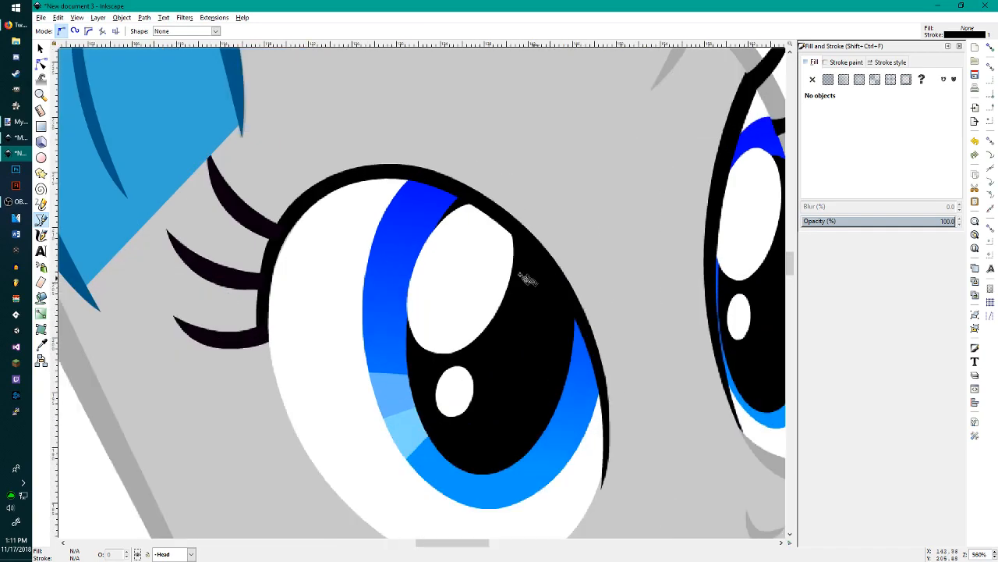
left_click(464, 206)
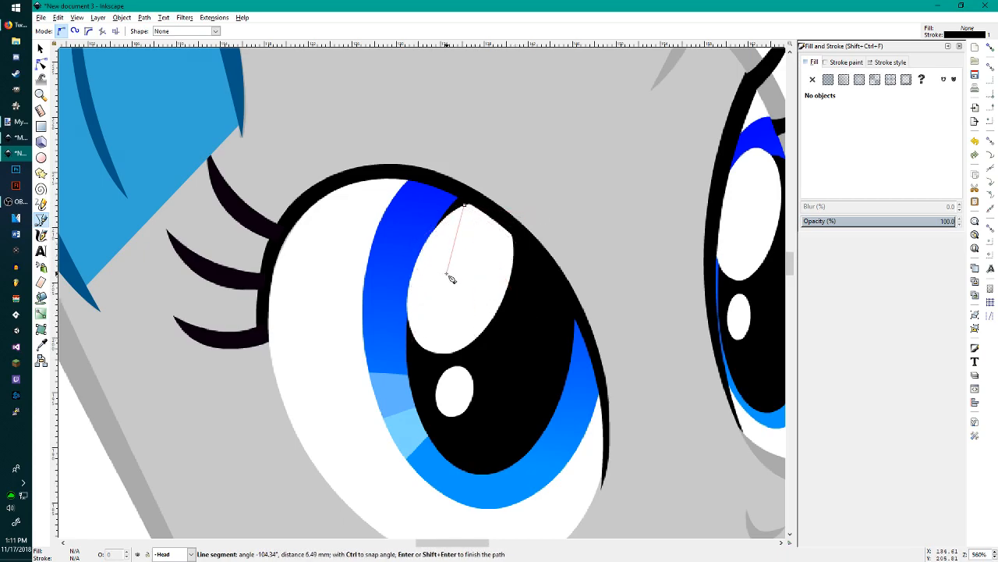
left_click(513, 263)
left_click(426, 346)
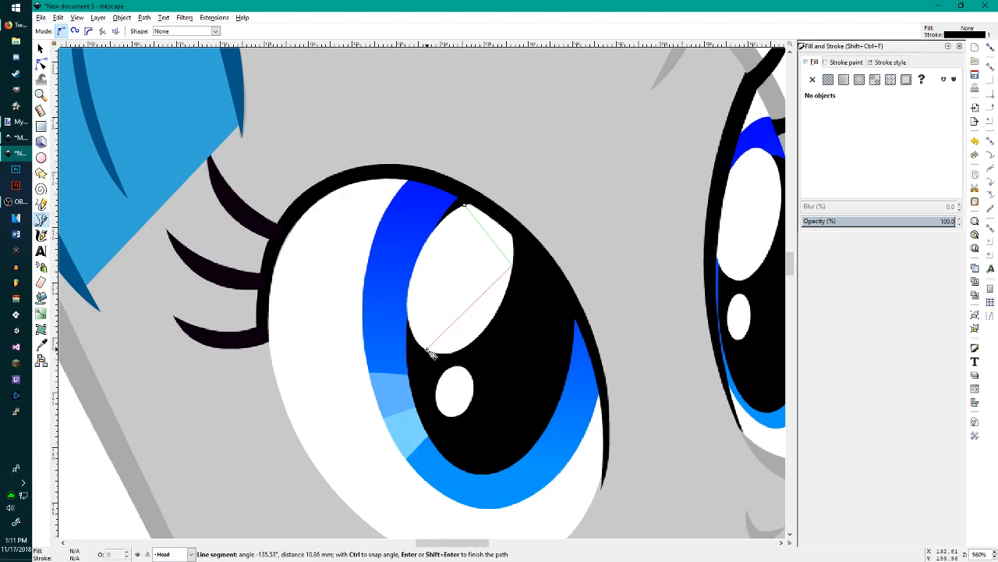
left_click(416, 267)
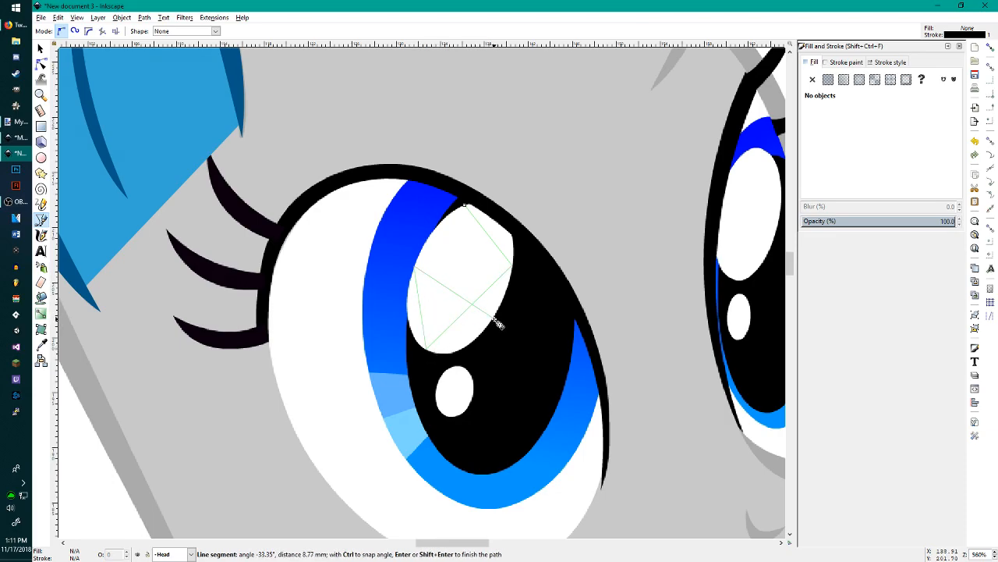
left_click(494, 318)
key("Return")
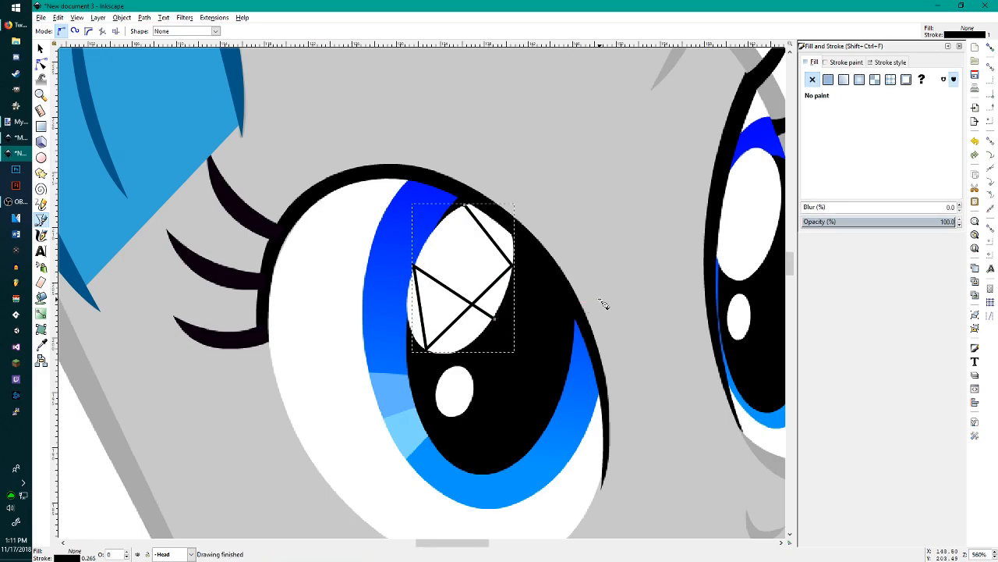
Step: Generate an ellipse through the five points of the drawn path with the Ellipse by 5 Points extension
left_click(215, 18)
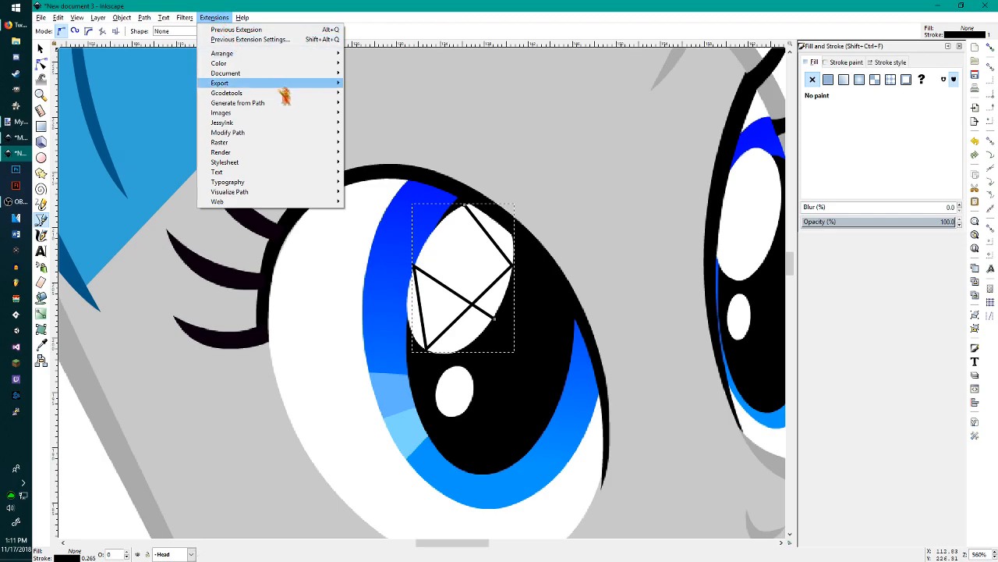
mouse_move(299, 104)
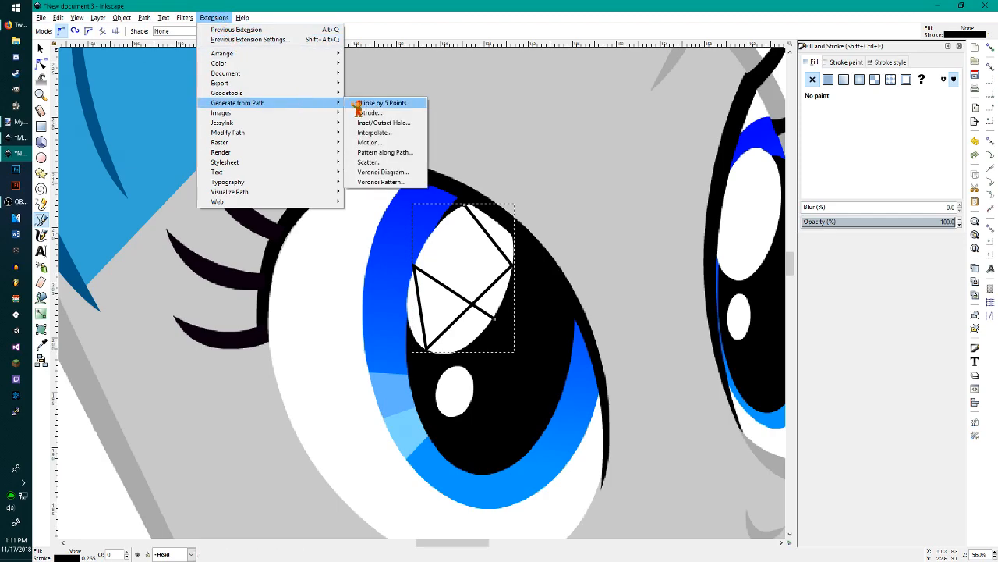
left_click(383, 103)
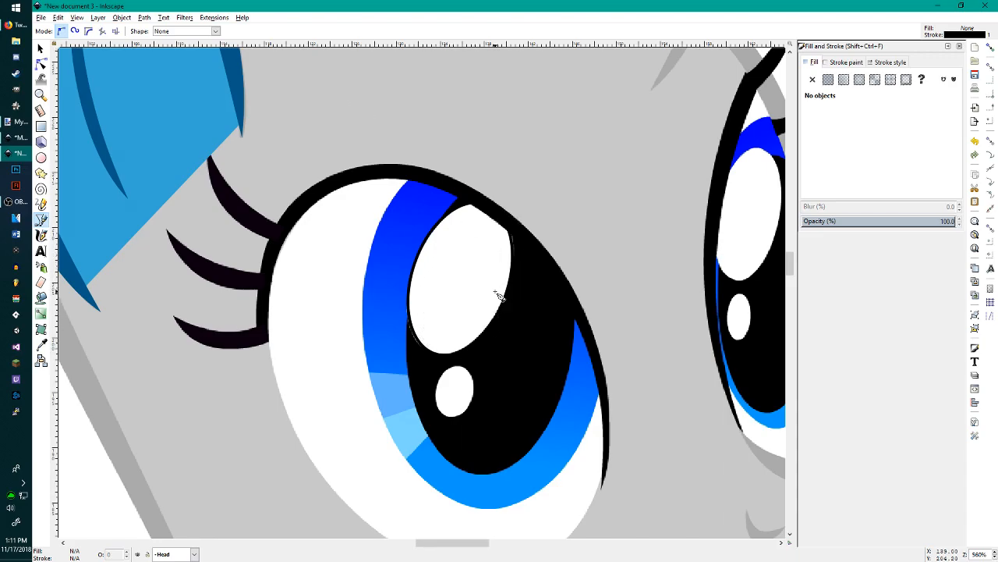
scroll(503, 287, "down", 2)
scroll(501, 278, "down", 3)
scroll(502, 278, "up", 4)
scroll(502, 277, "down", 2)
scroll(496, 273, "up", 1)
scroll(496, 278, "up", 2)
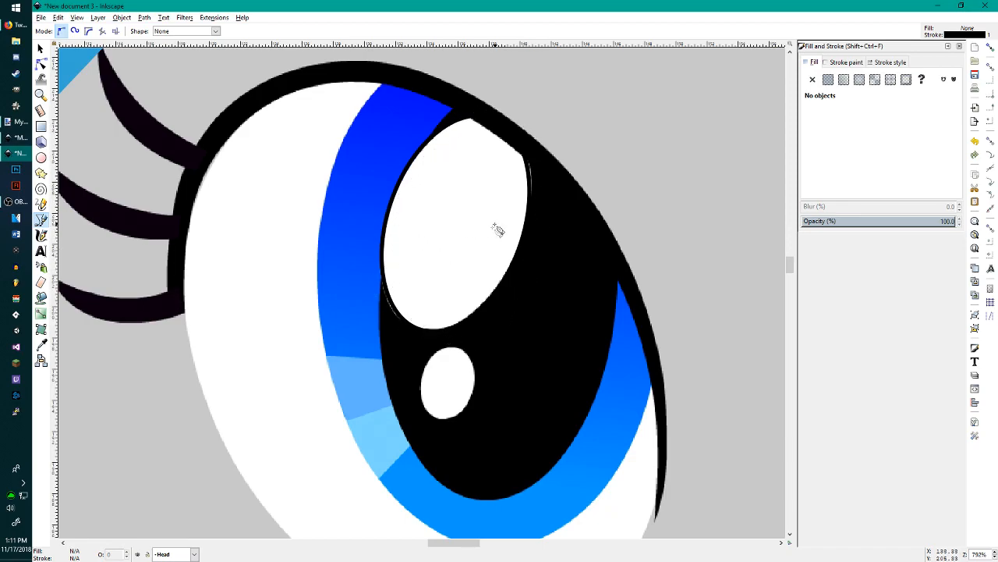
Step: Try enlarging the highlight ellipse outward from its upper-left corner, undo the change and deselect the ellipse
key("s")
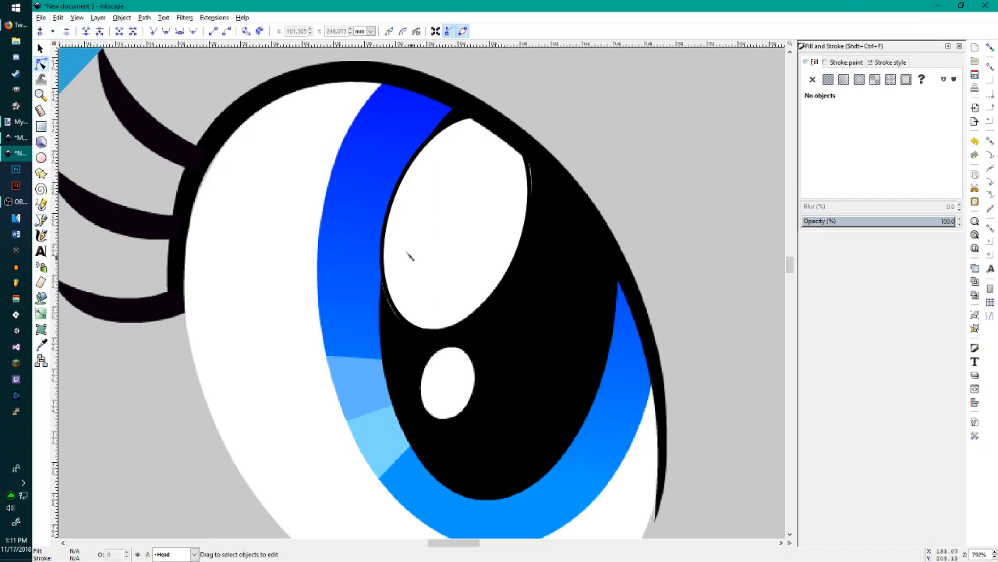
left_click(394, 232)
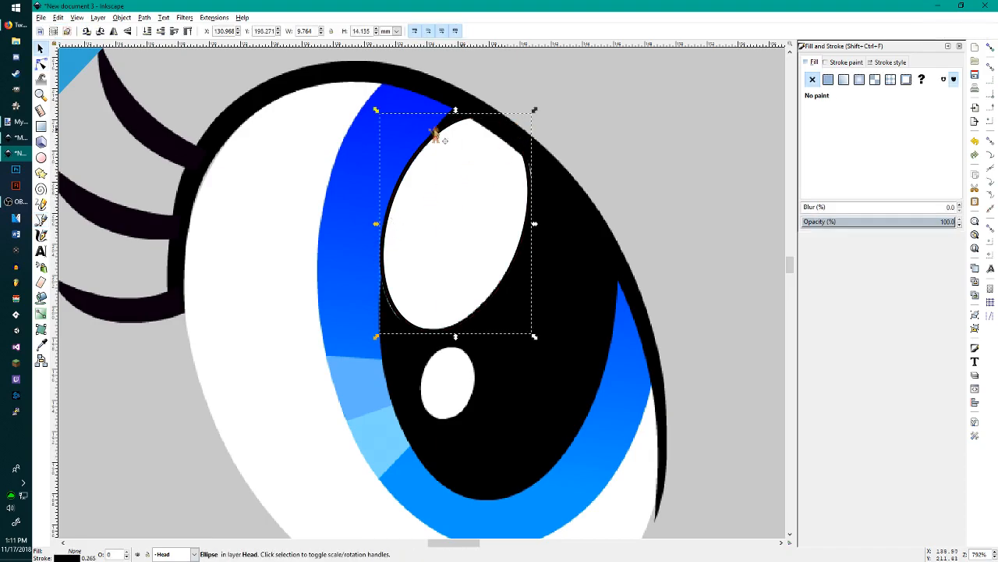
left_click_drag(382, 107, 335, 98)
key("ctrl+z")
key("Escape")
scroll(584, 270, "down", 1)
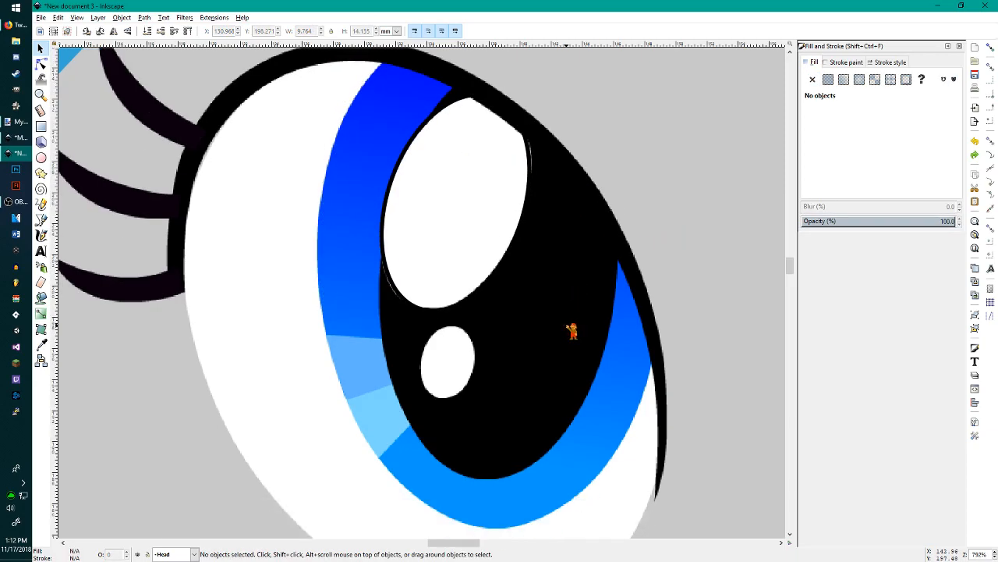
Step: Draw a five-point path along the edge of the small white pupil highlight and generate an Ellipse by 5 Points from it
key("b")
left_click(423, 349)
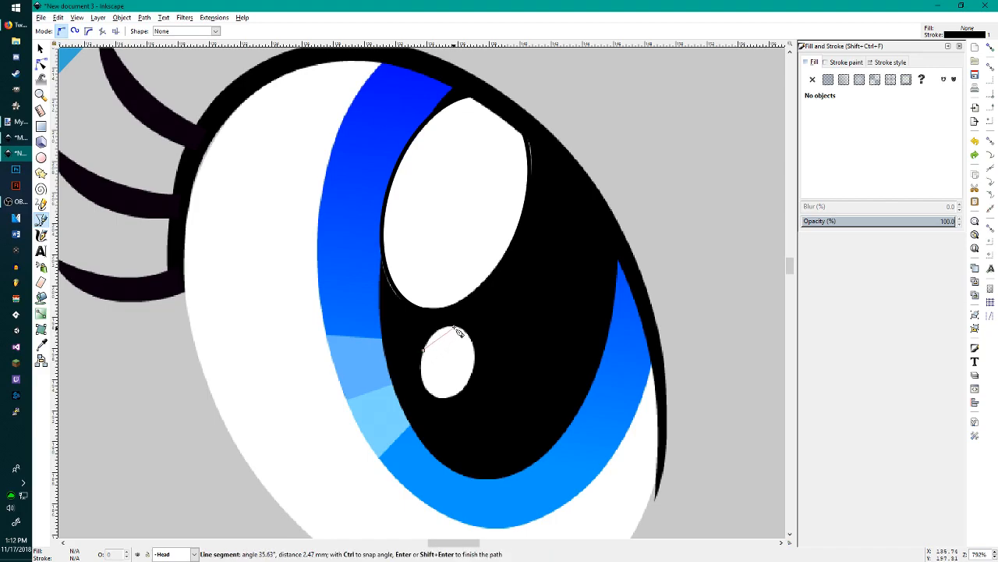
left_click(454, 330)
left_click(441, 395)
left_click(472, 359)
left_click(466, 391)
key("Return")
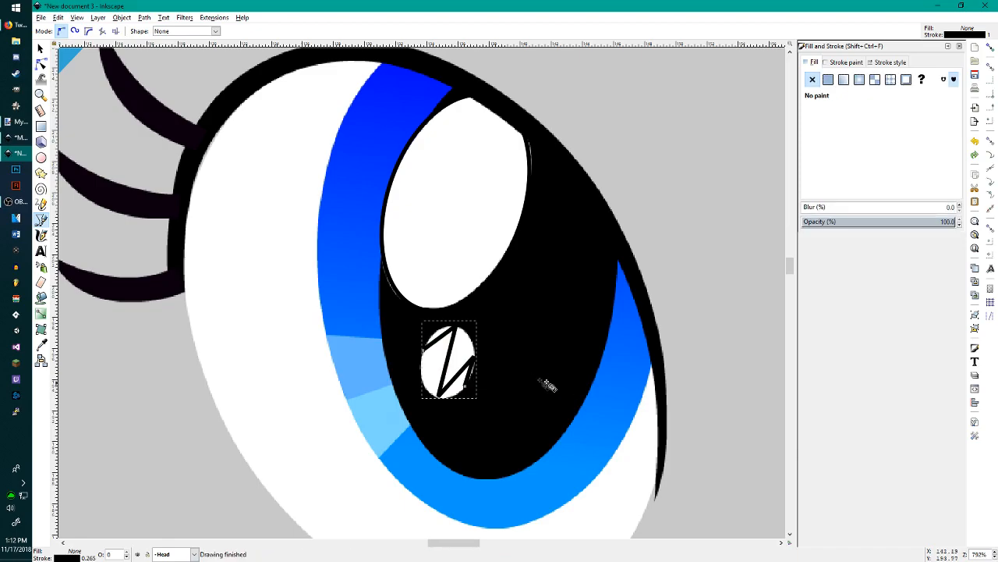
left_click(214, 17)
mouse_move(325, 102)
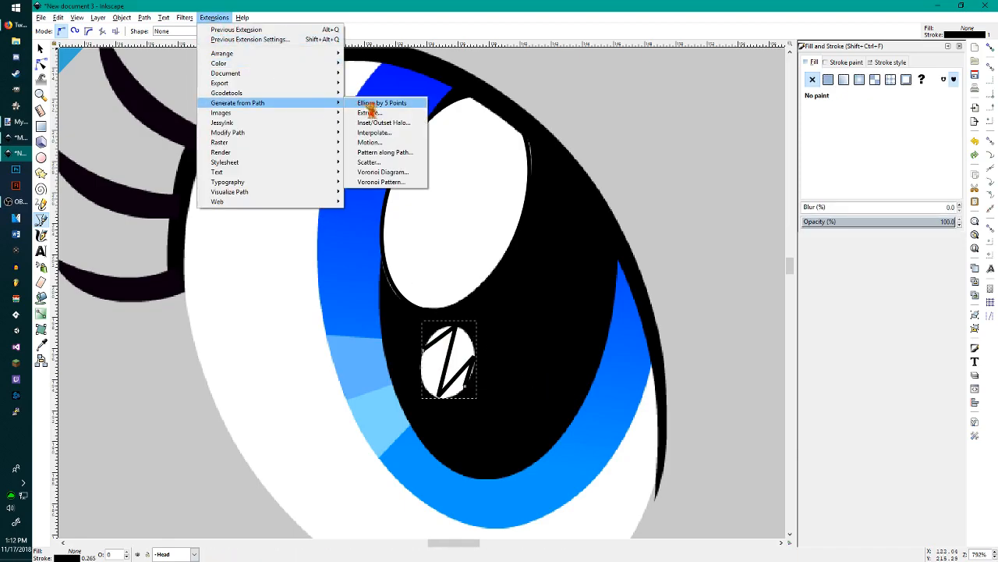
left_click(371, 104)
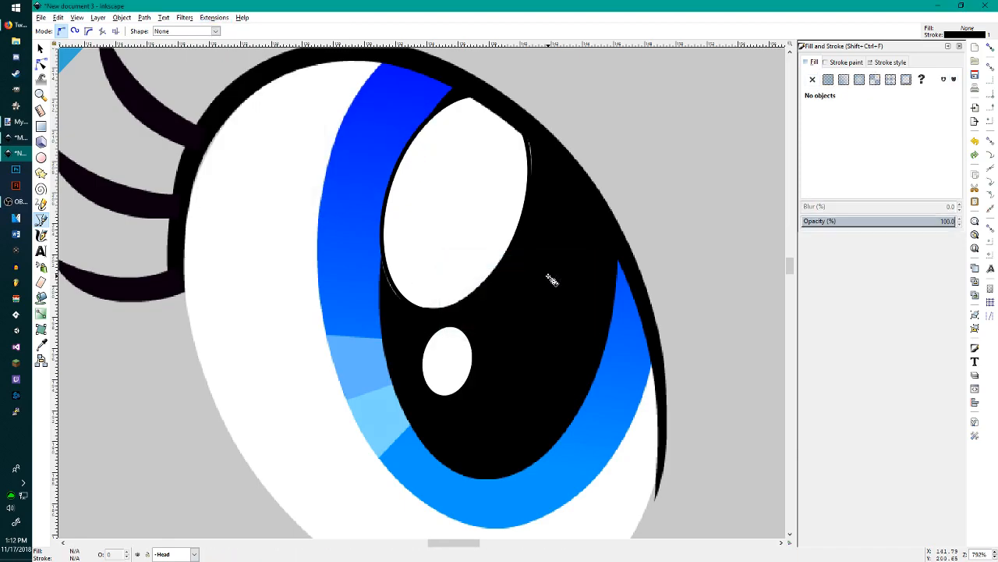
Step: Draw a five-point path along the black pupil's edge and generate an Ellipse by 5 Points from it
scroll(456, 369, "down", 1)
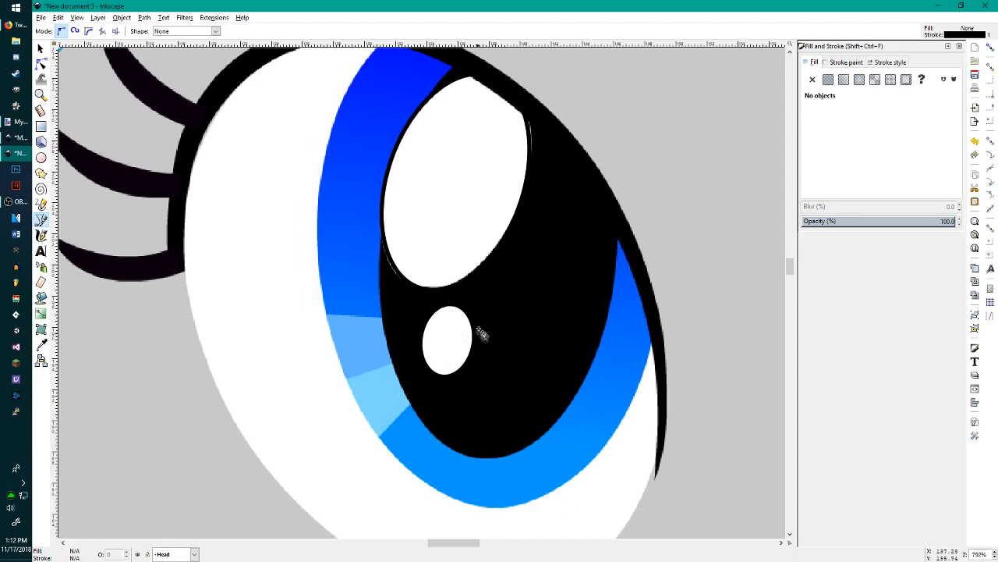
scroll(486, 330, "up", 4)
scroll(554, 354, "down", 3)
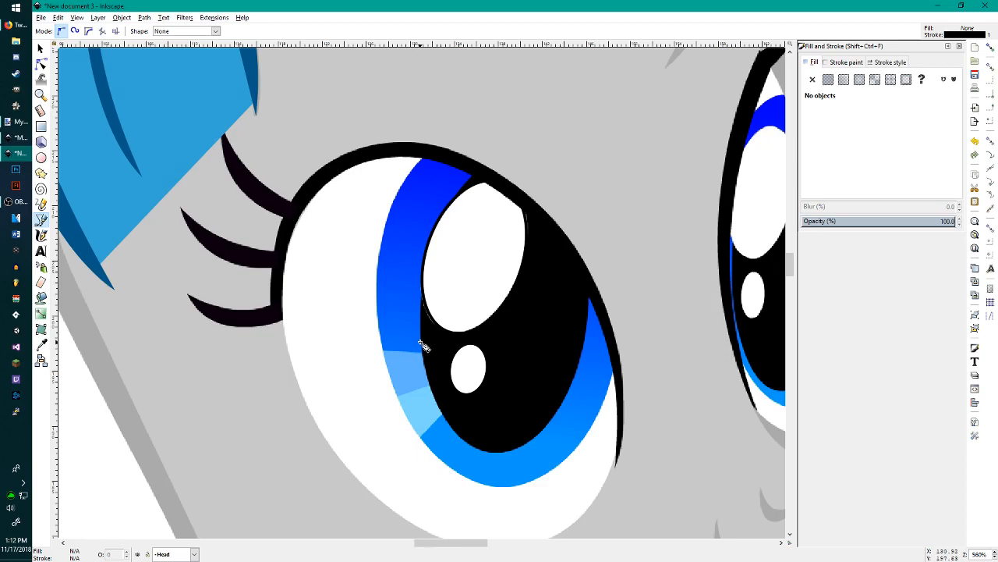
left_click(466, 184)
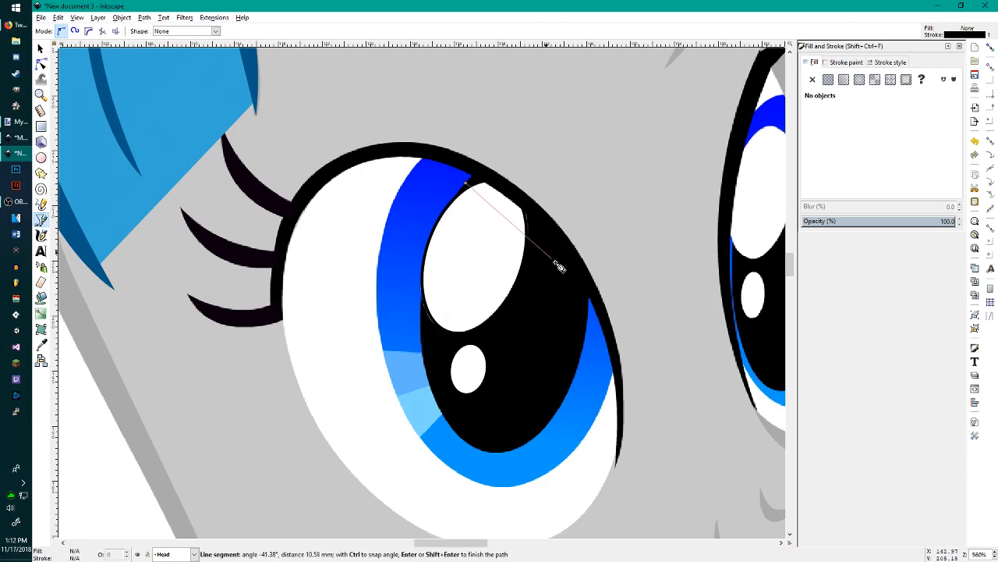
left_click(589, 305)
left_click(422, 343)
left_click(554, 415)
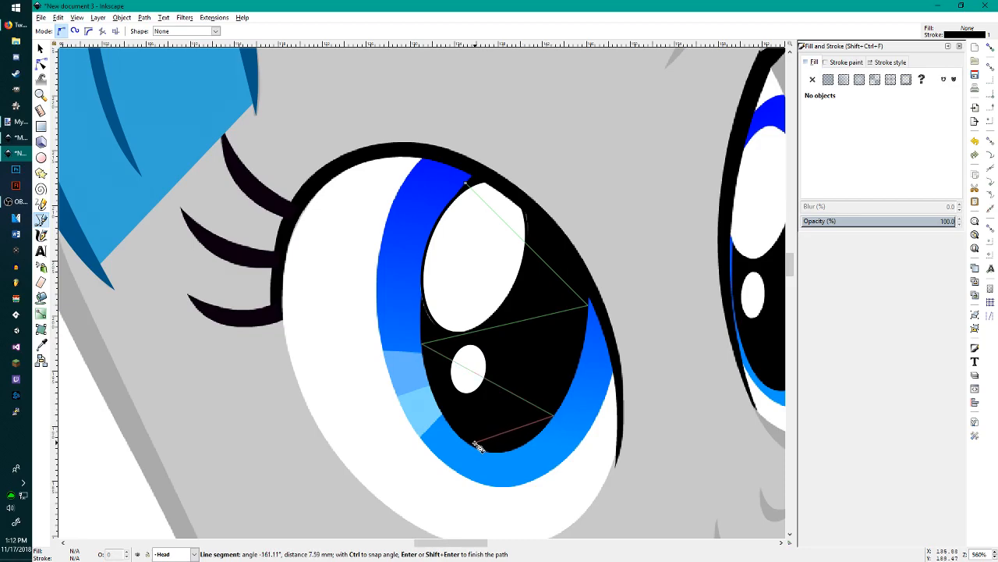
left_click(468, 443)
key("Return")
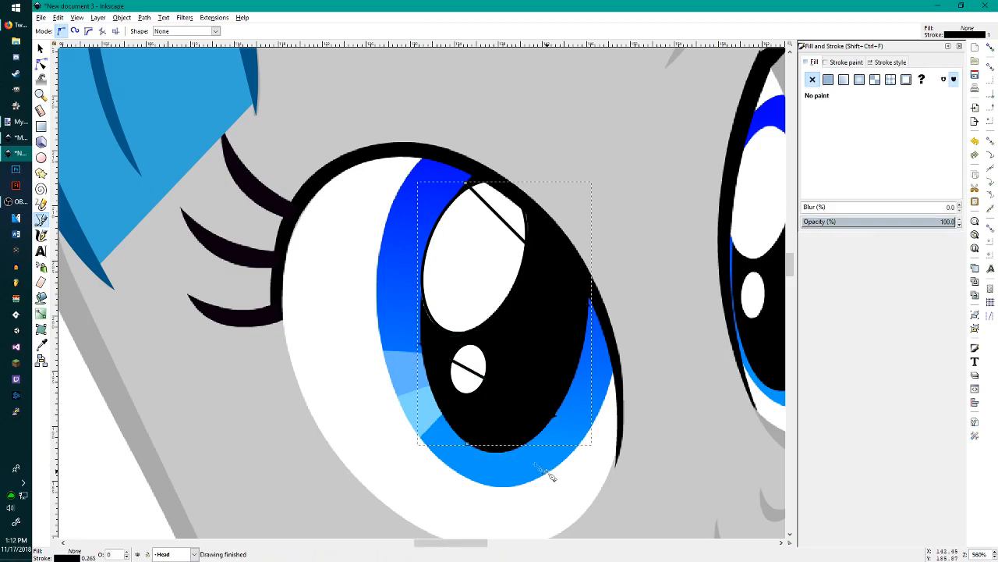
left_click(214, 17)
mouse_move(286, 109)
left_click(379, 105)
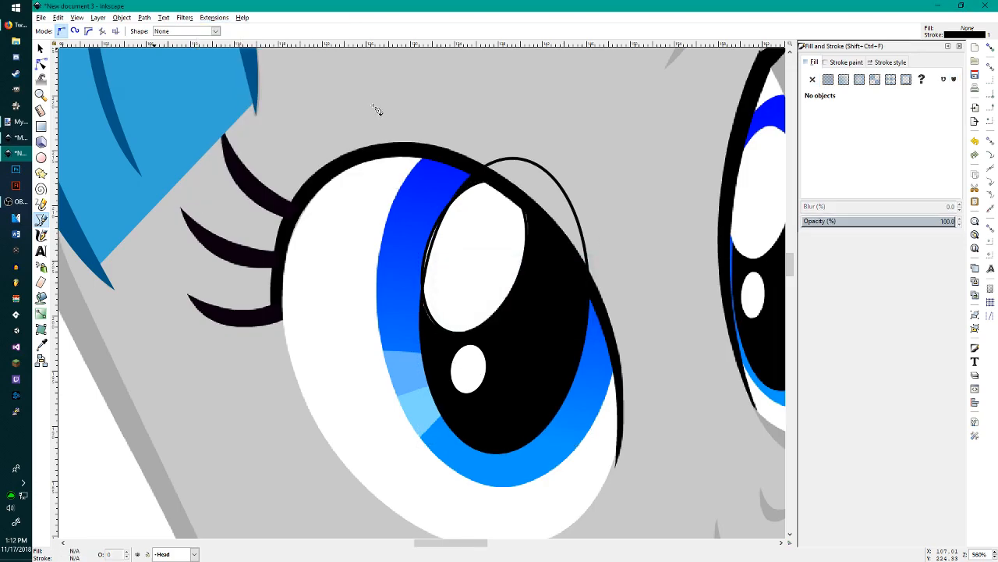
Step: Examine how the generated pupil ellipse fits the pupil and where it extends past the upper eyelid line
scroll(411, 336, "down", 1)
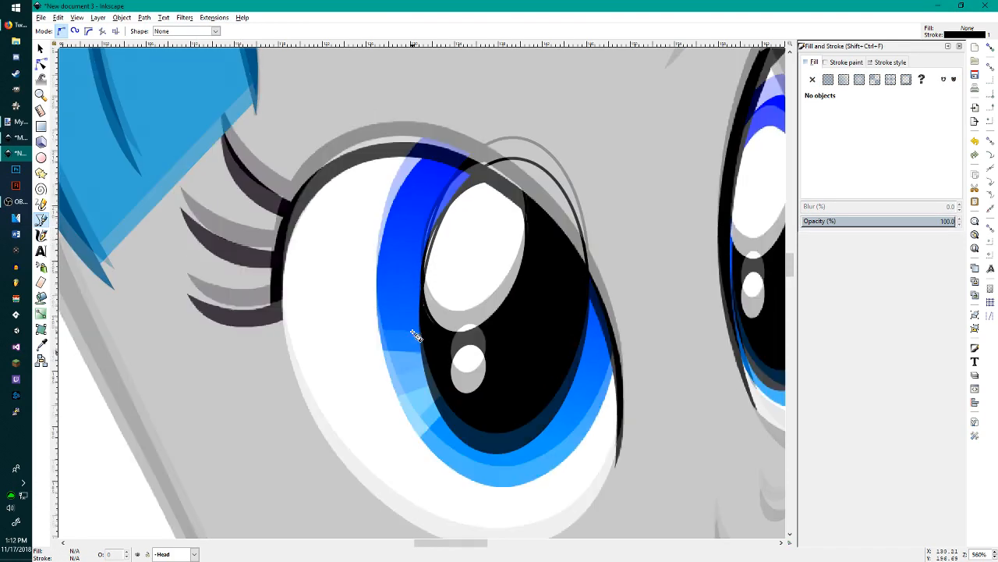
scroll(413, 337, "up", 2)
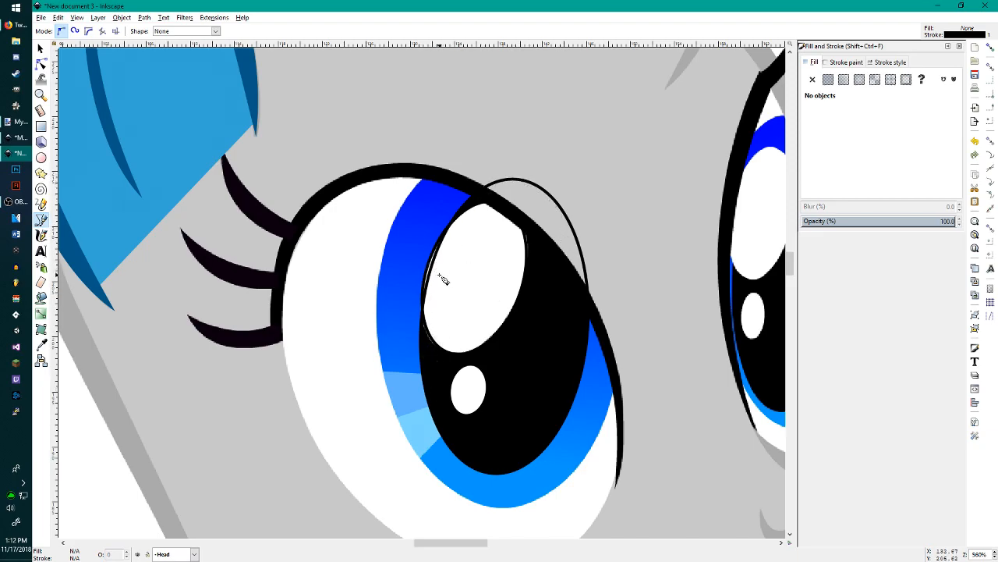
key("s")
left_click(559, 224)
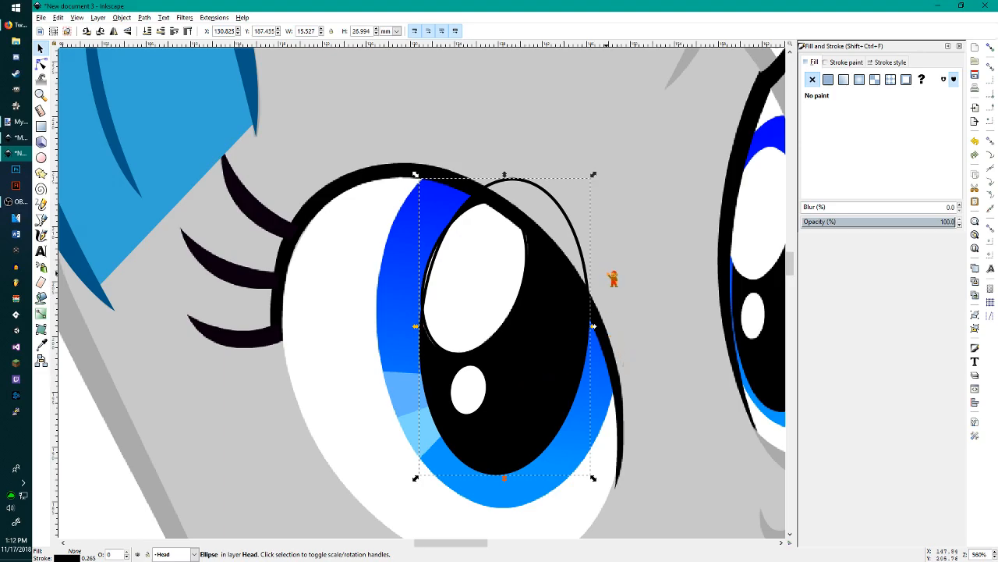
key("Escape")
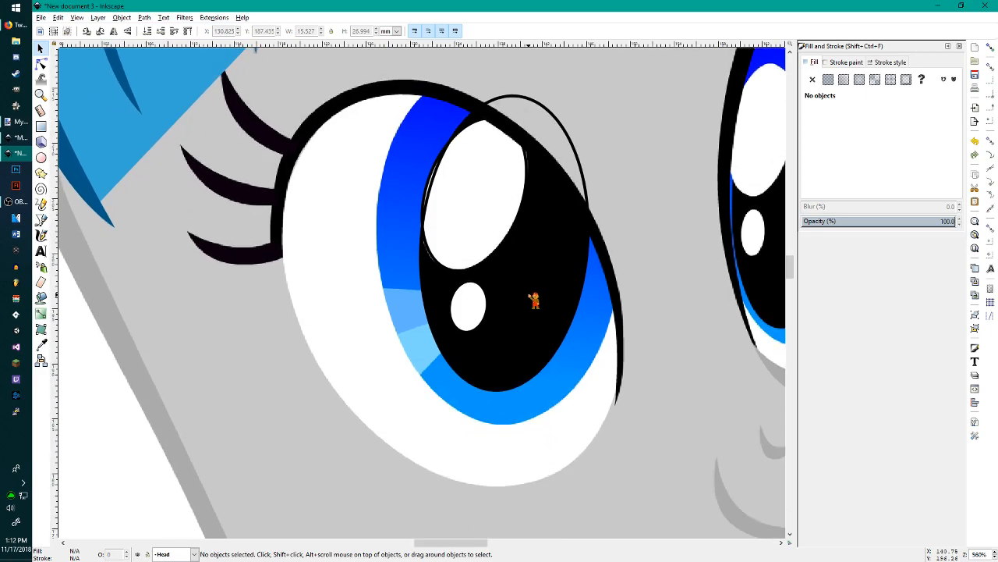
scroll(514, 310, "up", 1)
scroll(513, 309, "down", 1)
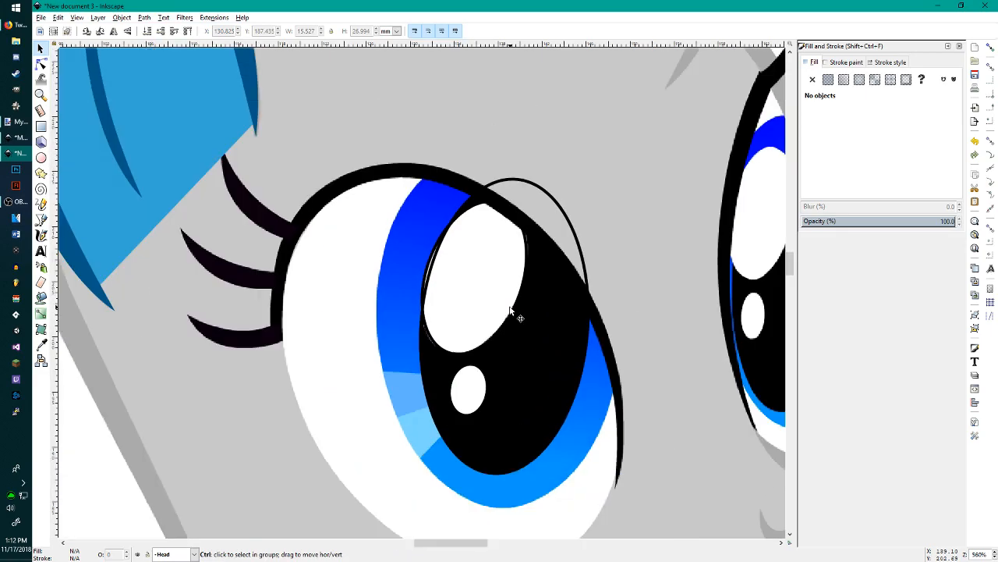
scroll(510, 310, "down", 2)
scroll(510, 311, "up", 1)
scroll(509, 306, "up", 1)
scroll(504, 288, "down", 1)
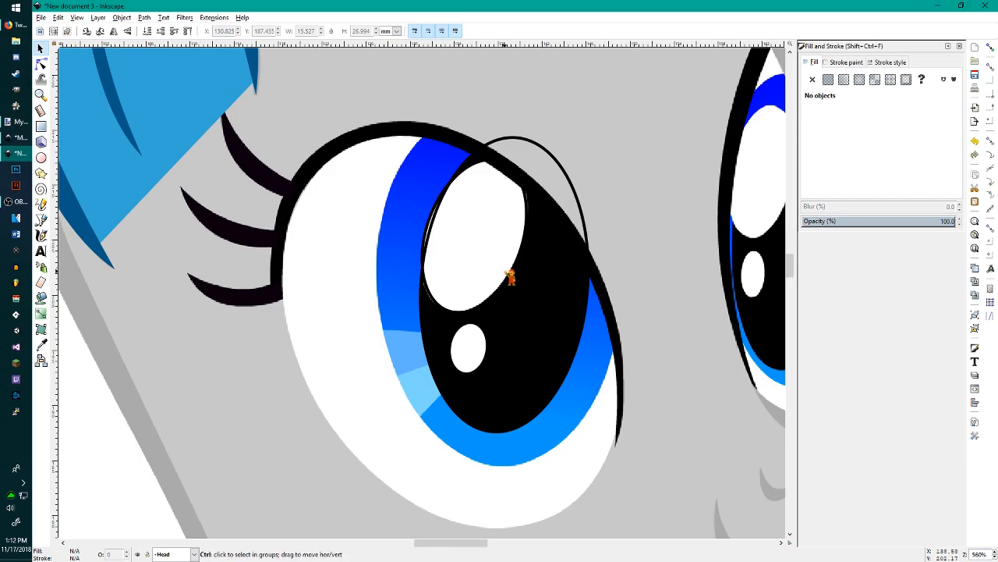
scroll(510, 275, "down", 4)
scroll(511, 277, "up", 4)
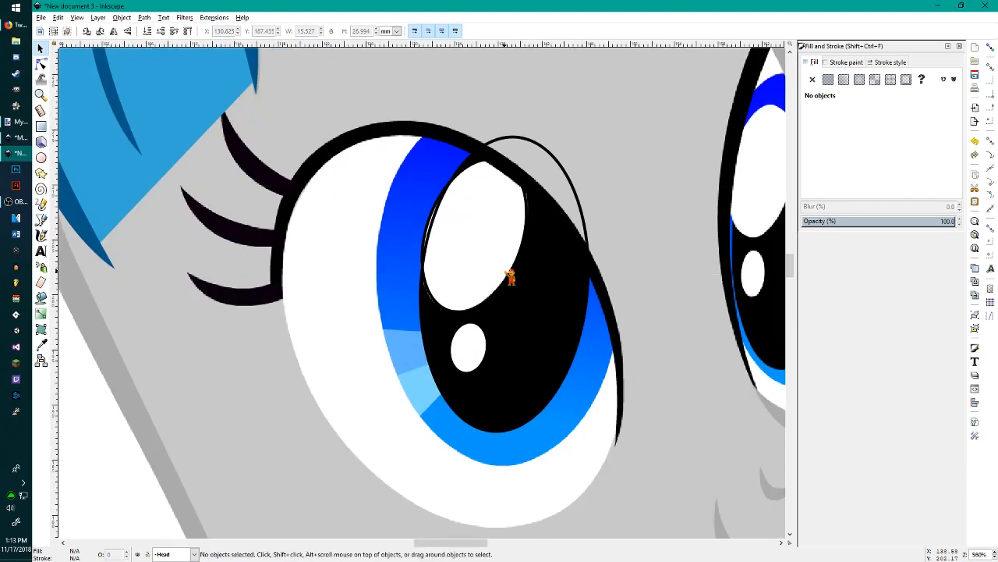
Step: Draw a five-point path along the blue iris's outer edge and generate an Ellipse by 5 Points from it
key("b")
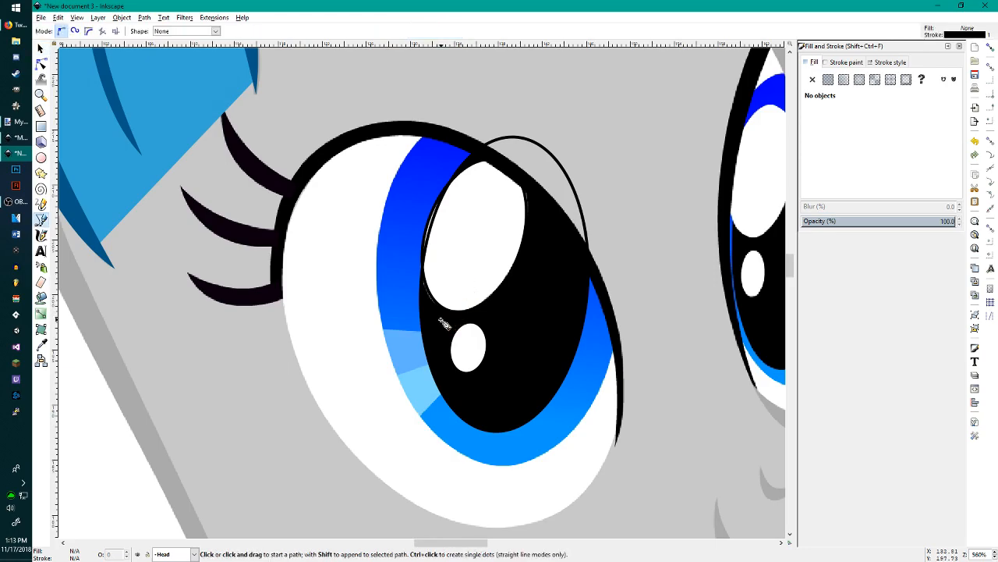
left_click(419, 141)
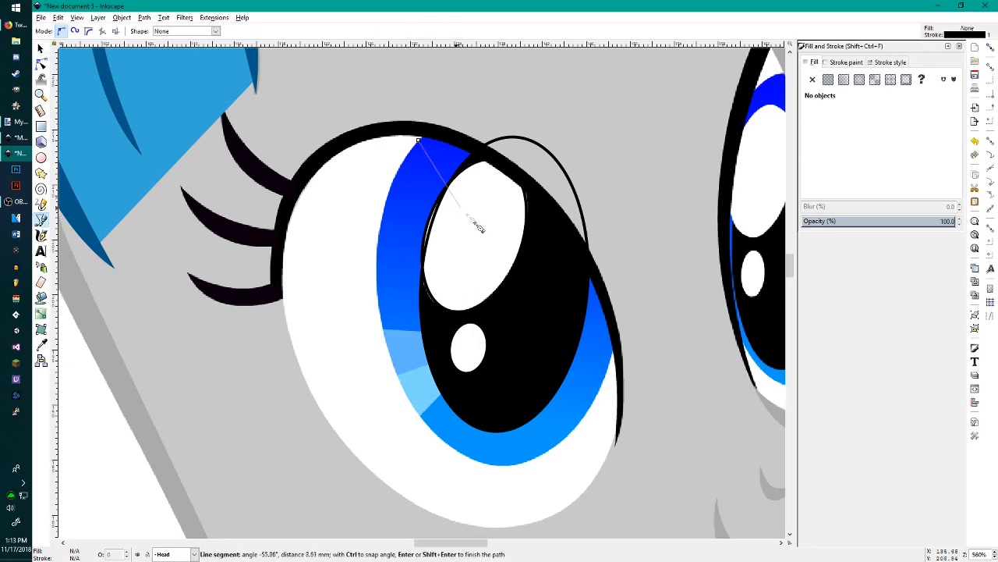
left_click(606, 376)
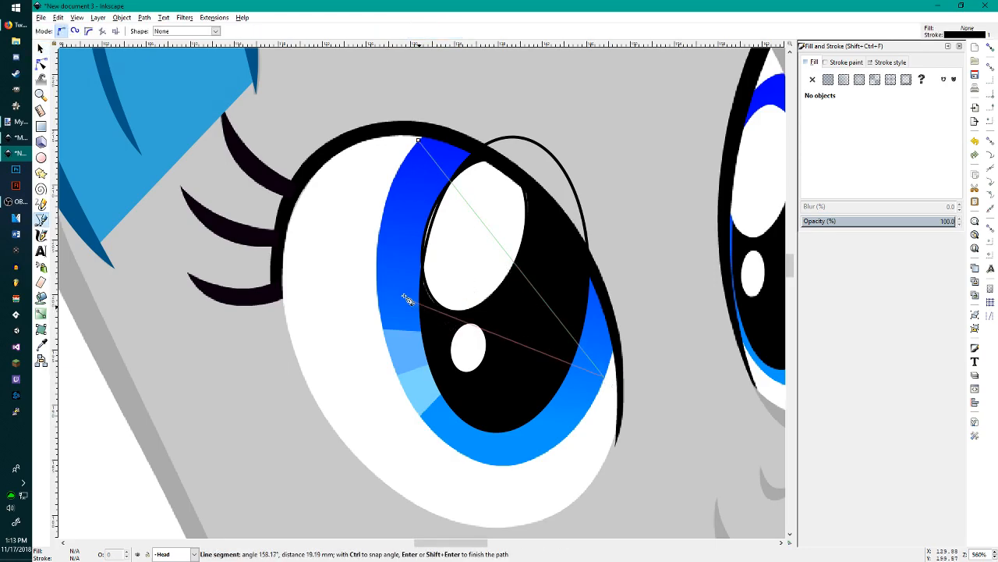
left_click(377, 275)
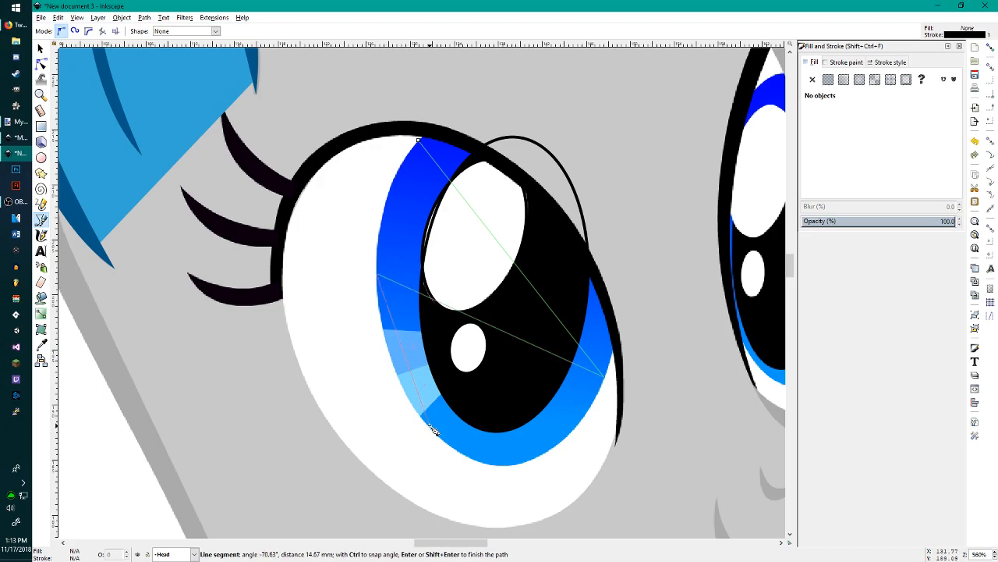
left_click(430, 429)
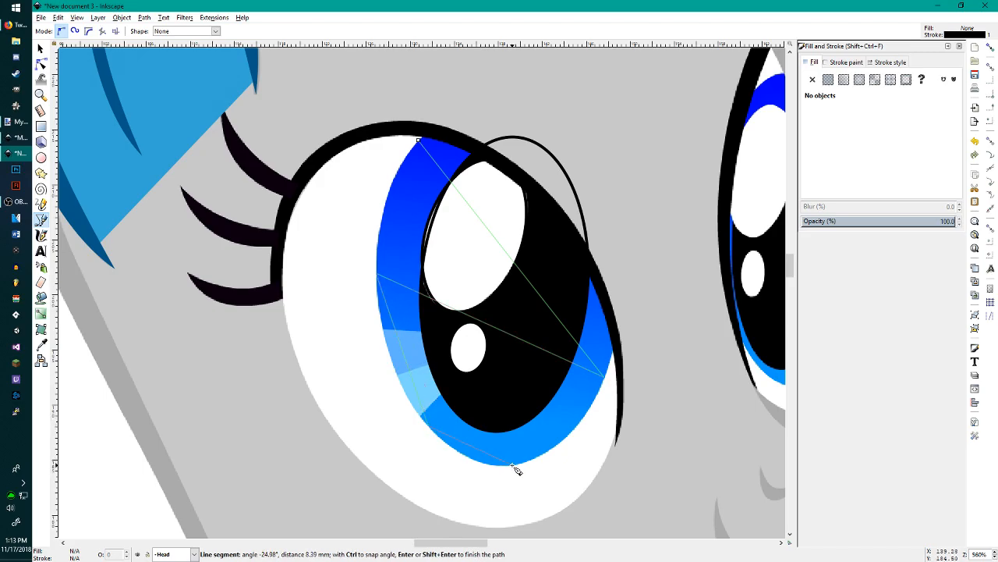
left_click(513, 465)
right_click(603, 487)
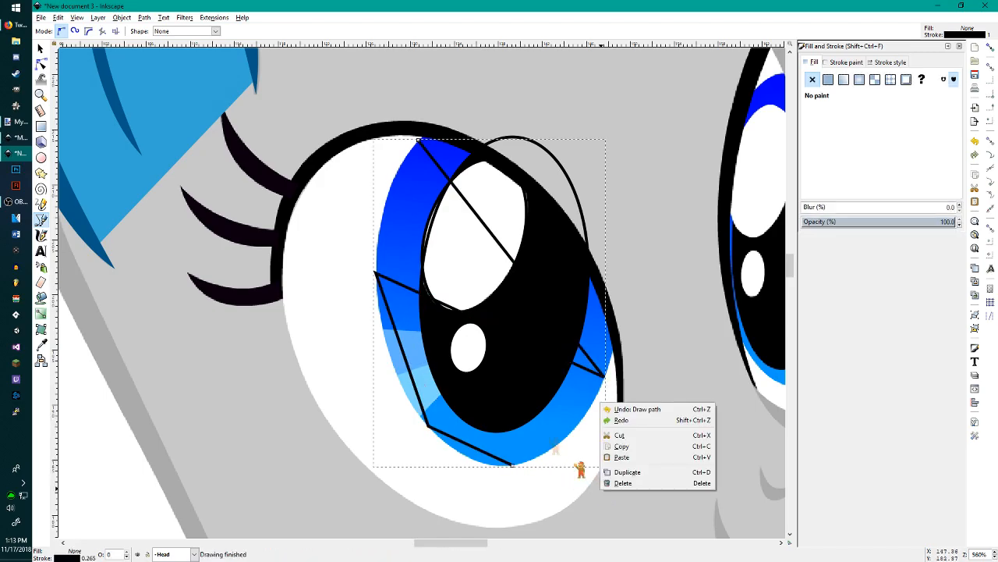
left_click(214, 23)
left_click(214, 17)
mouse_move(318, 103)
left_click(361, 104)
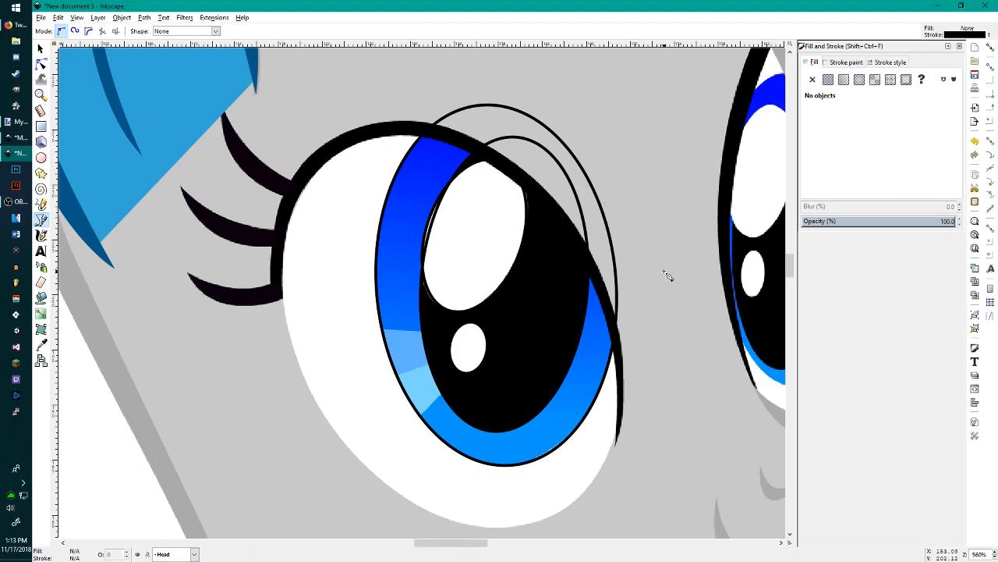
Step: Draw a five-point path along the outer edge of the eye white and generate an Ellipse by 5 Points from it
left_click(319, 168)
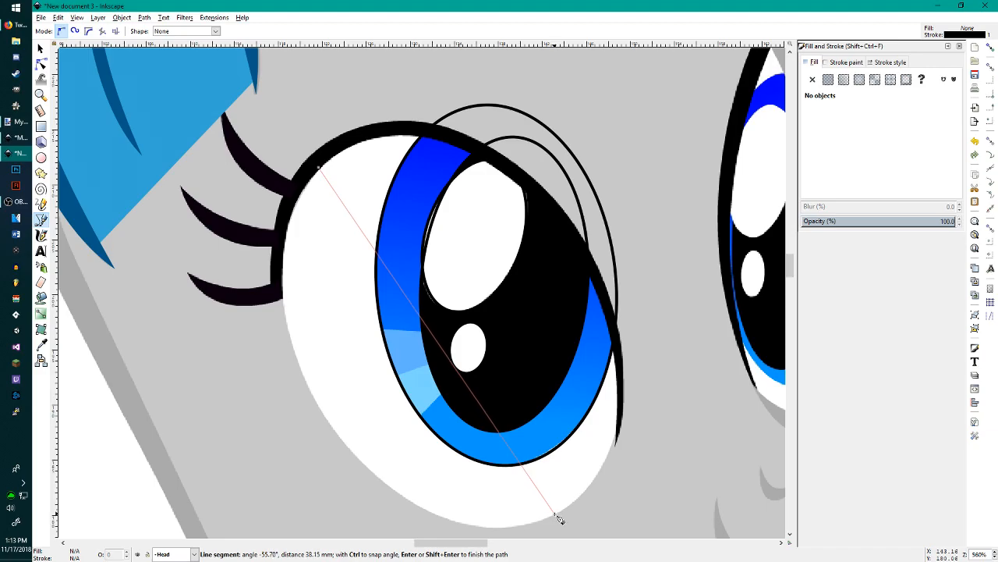
left_click(613, 447)
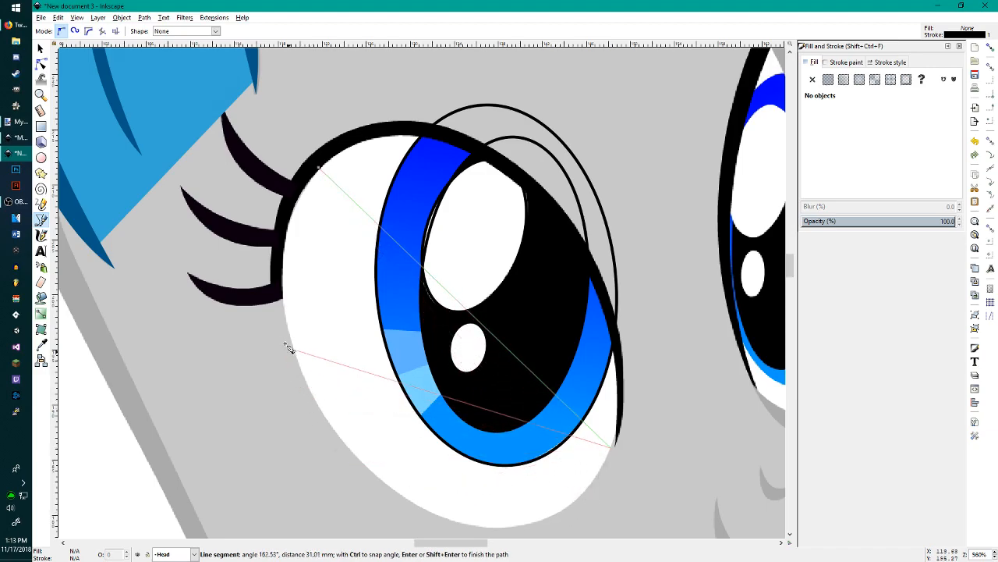
left_click(284, 300)
left_click(535, 519)
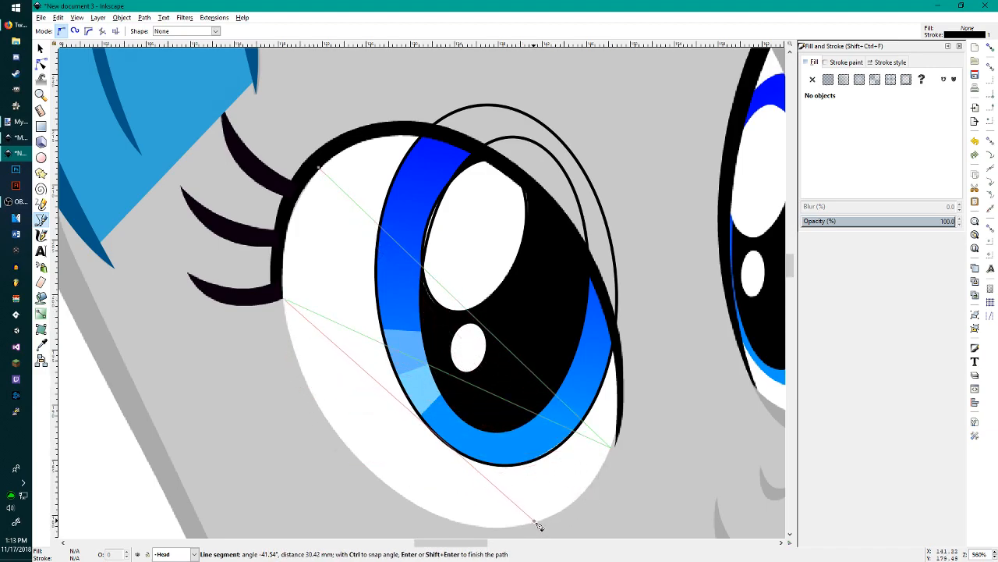
left_click(364, 465)
right_click(251, 326)
left_click(209, 18)
left_click(209, 17)
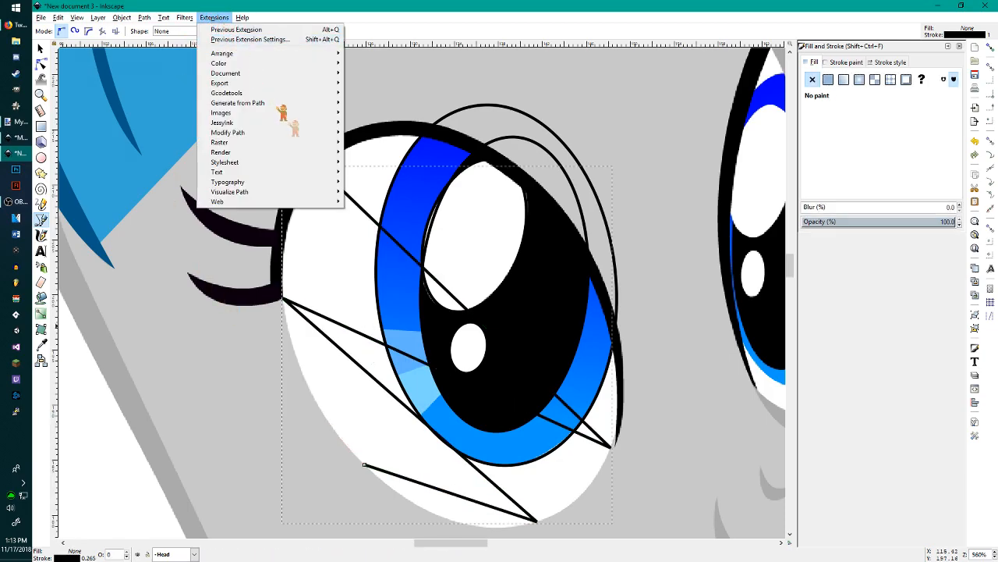
mouse_move(327, 102)
left_click(365, 105)
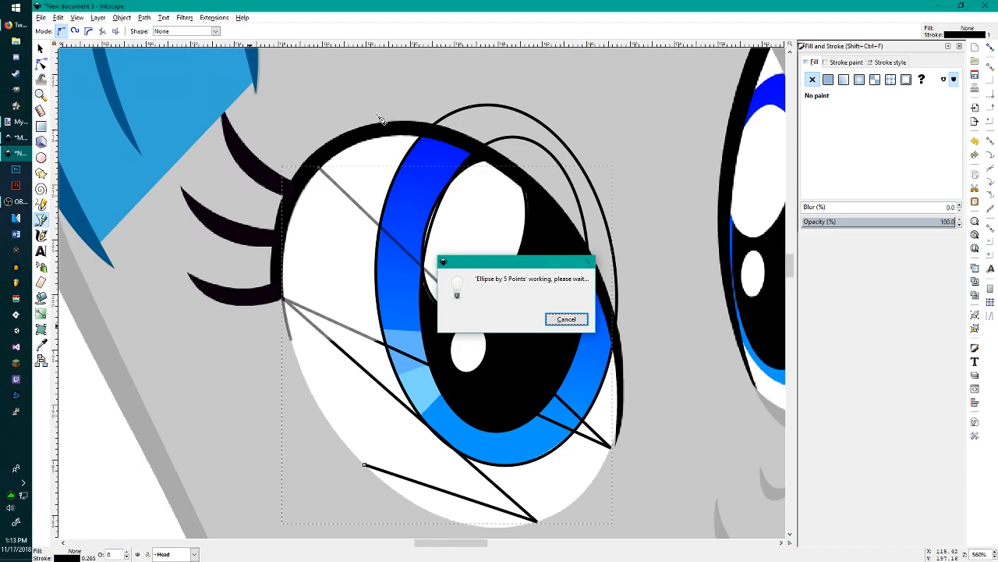
Step: Give the large upper highlight ellipse a flat white fill (fff) and remove its stroke
scroll(321, 238, "down", 4, "ctrl")
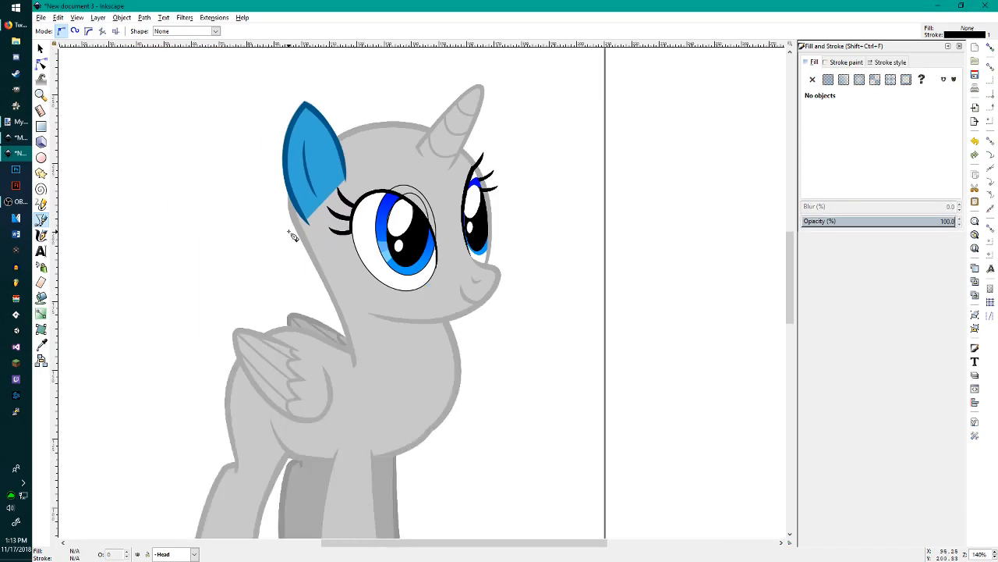
scroll(292, 236, "up", 2, "ctrl")
scroll(483, 218, "up", 2, "ctrl")
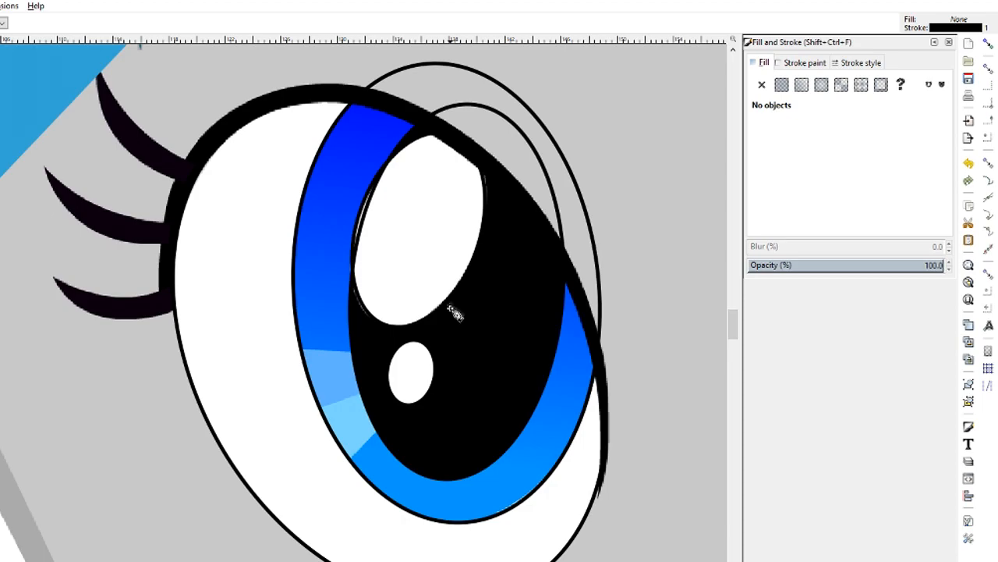
key("s")
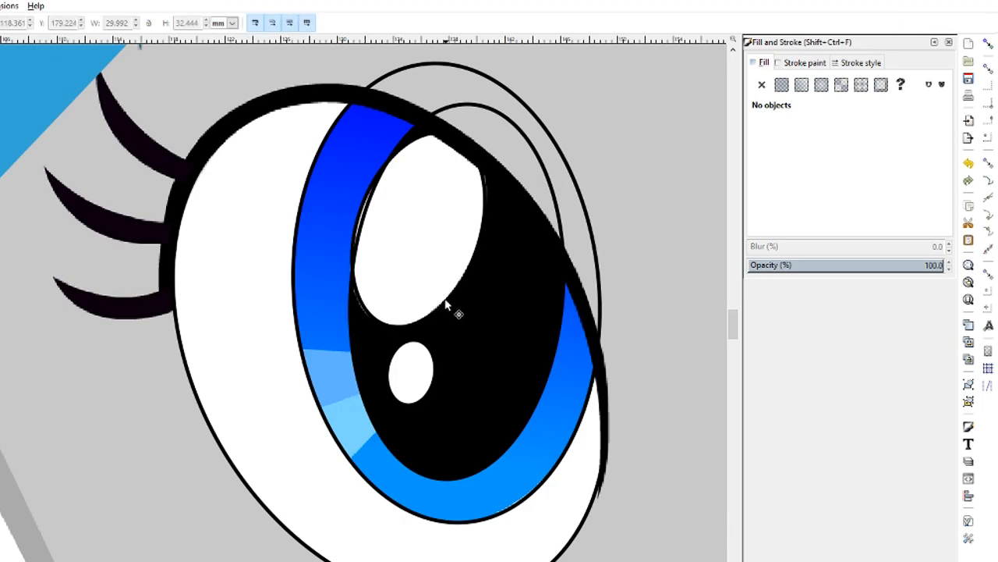
left_click(447, 305)
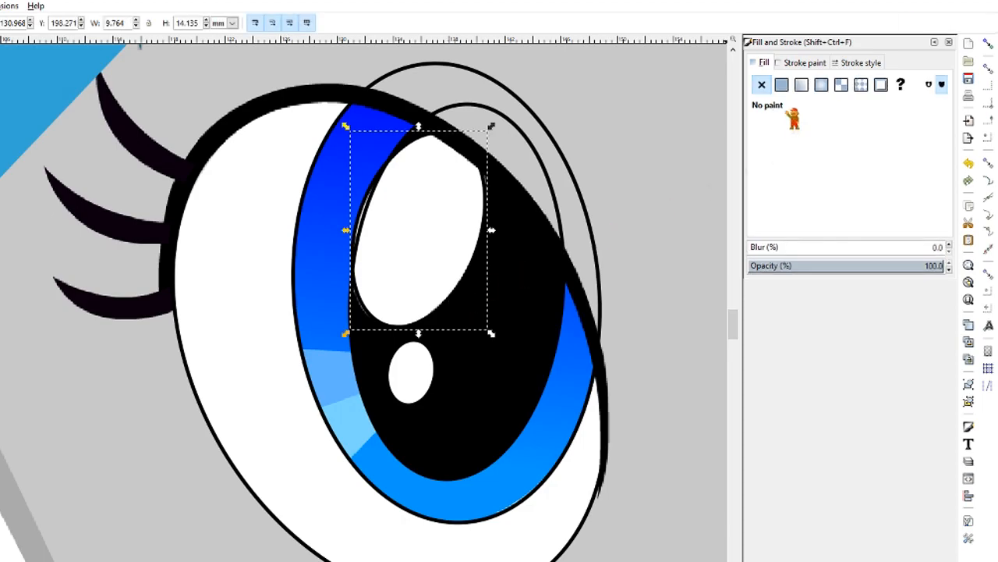
left_click(781, 86)
double_click(927, 225)
type("fff")
key("Return")
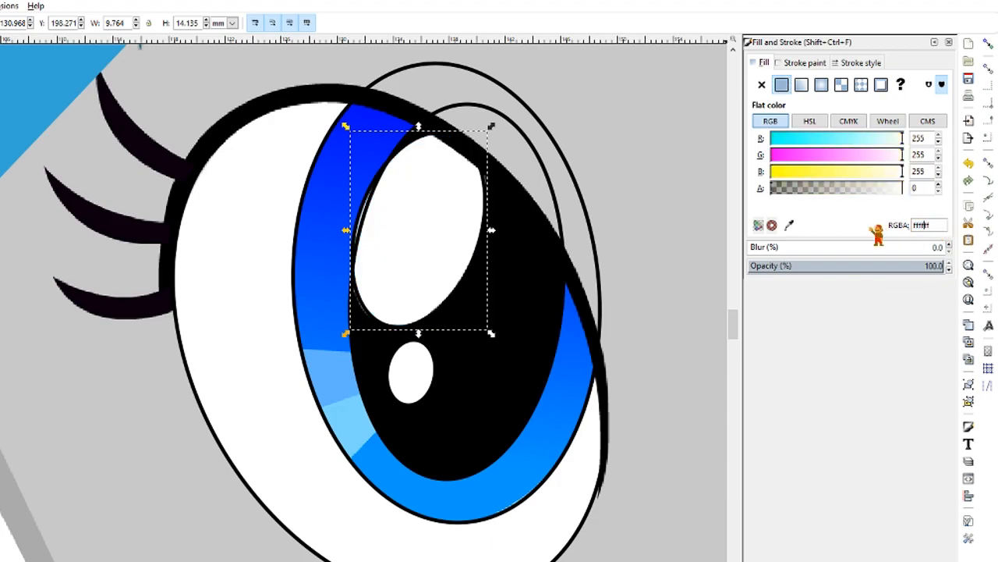
left_click(793, 64)
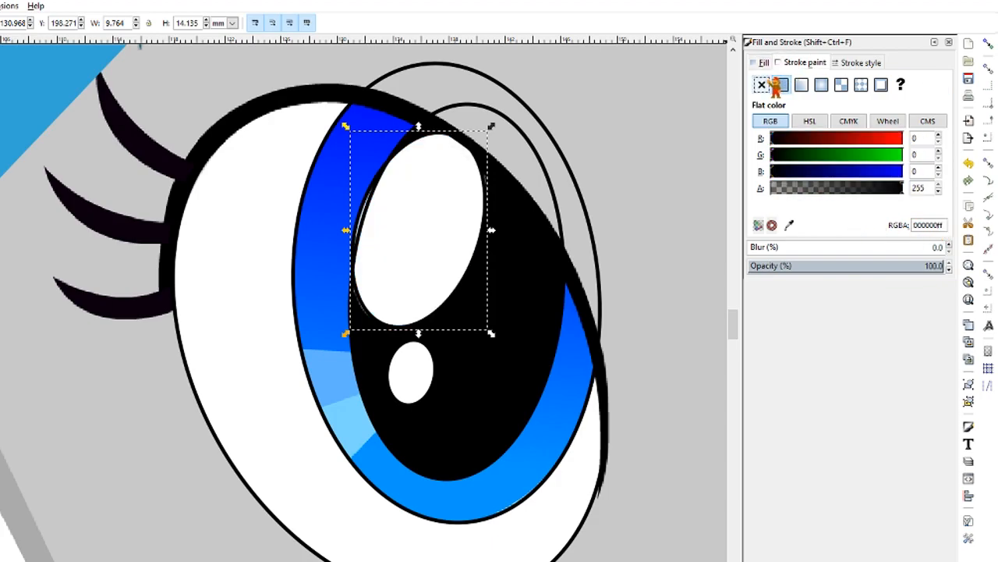
left_click(764, 85)
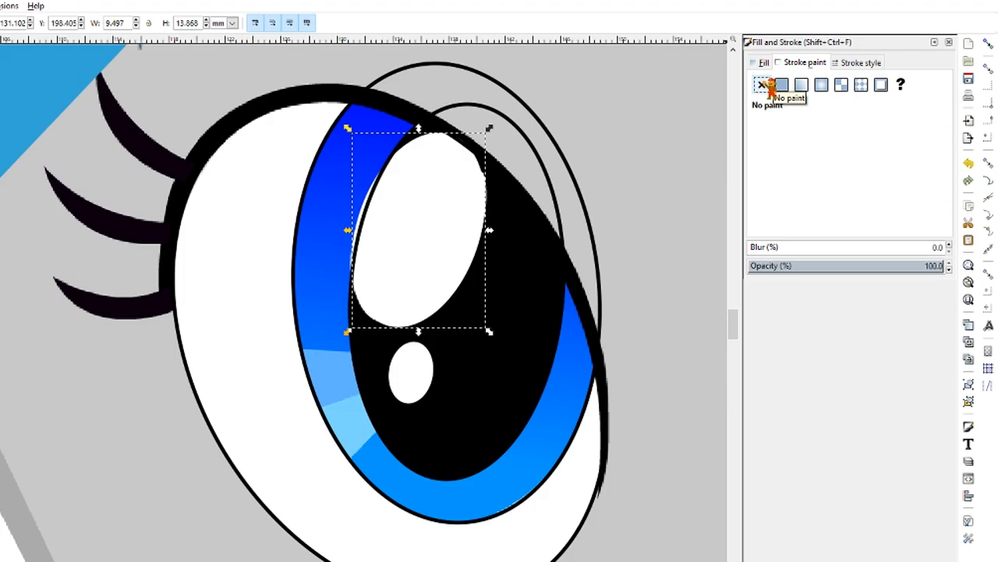
key("Escape")
left_click(404, 304)
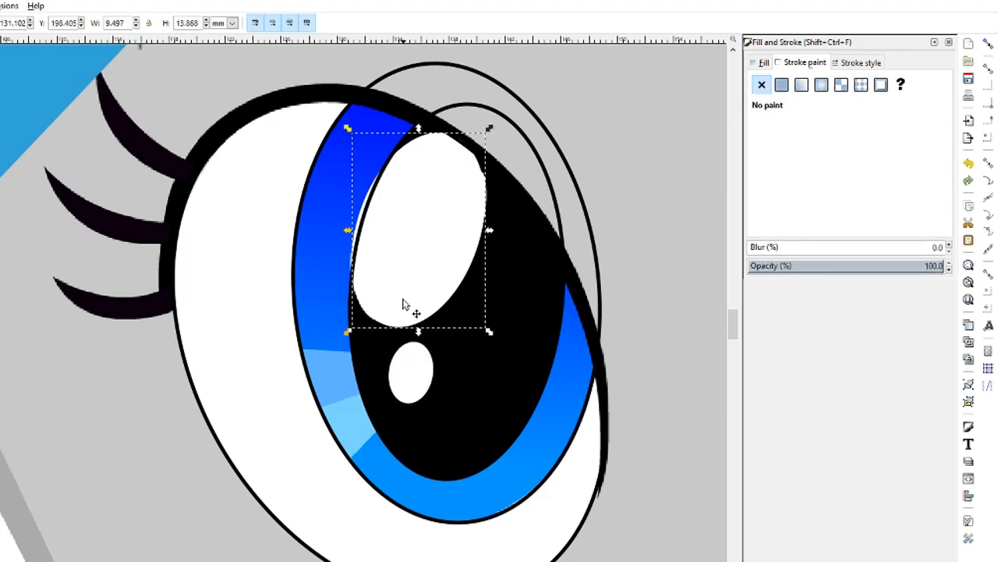
key("Escape")
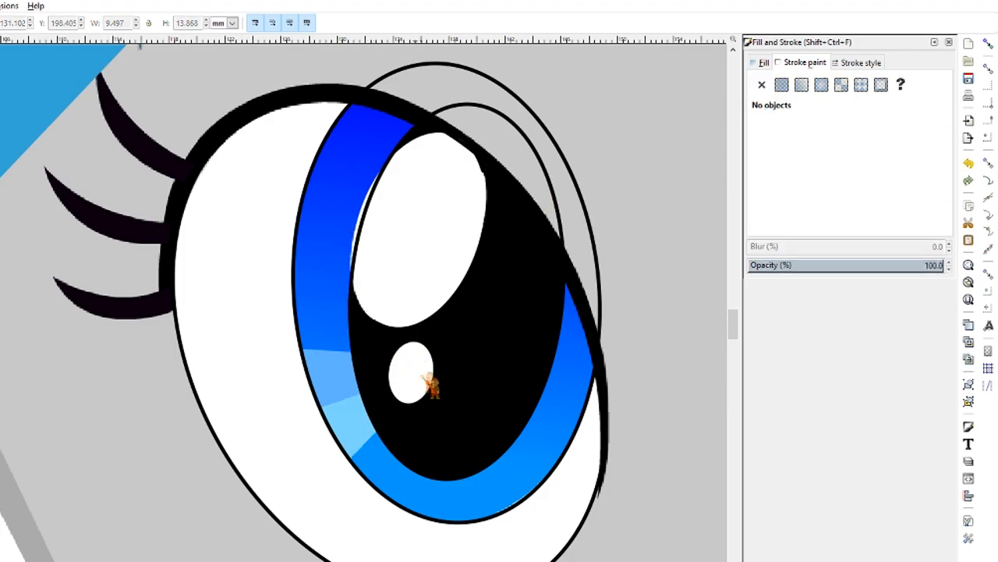
Step: Paste the large highlight's style, white fill without stroke, onto the small highlight ellipse and check its fill
left_click(429, 390)
key("ctrl+shift+v")
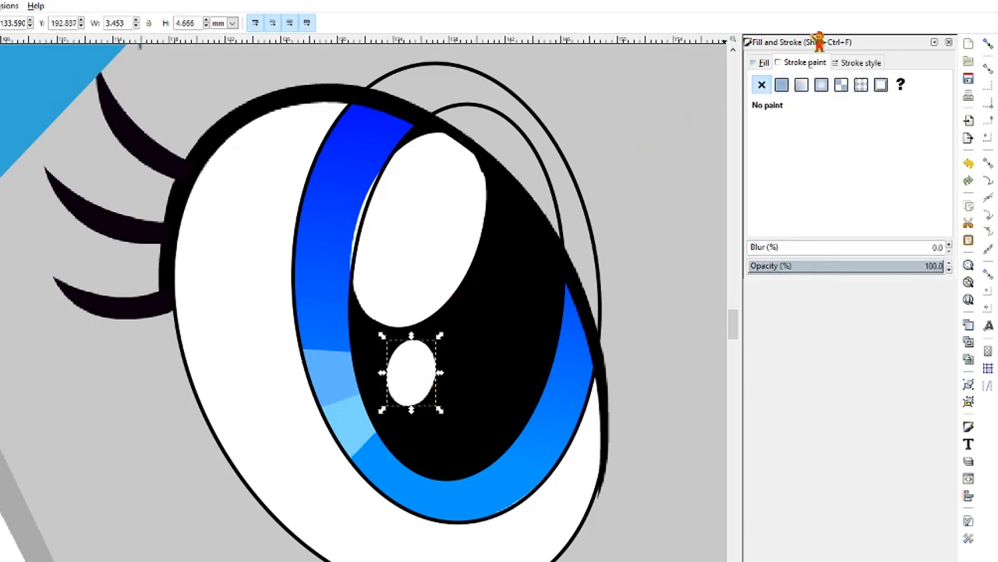
left_click(764, 63)
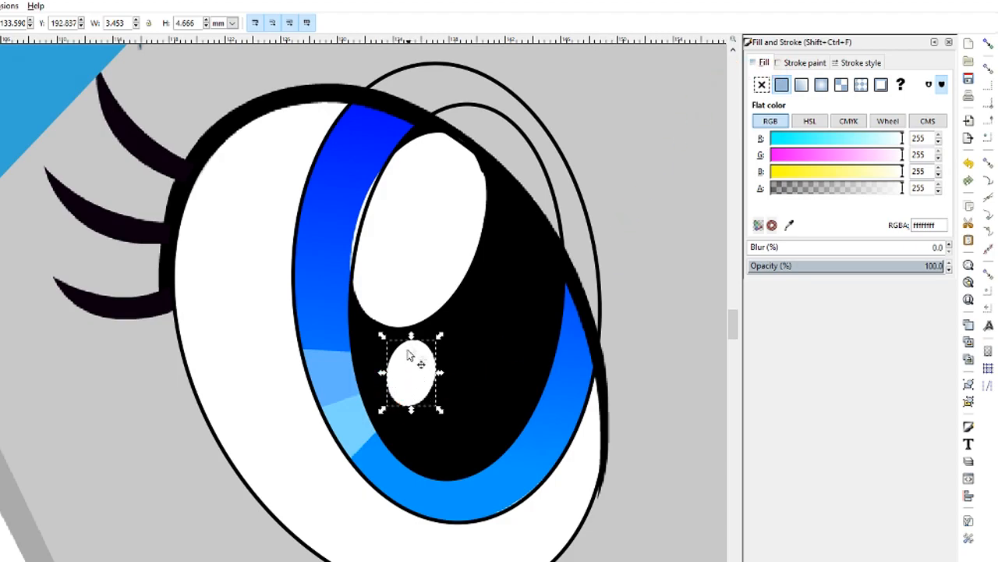
Step: Give the pupil ellipse a flat black fill (000000ff) and remove its stroke
left_click(536, 404)
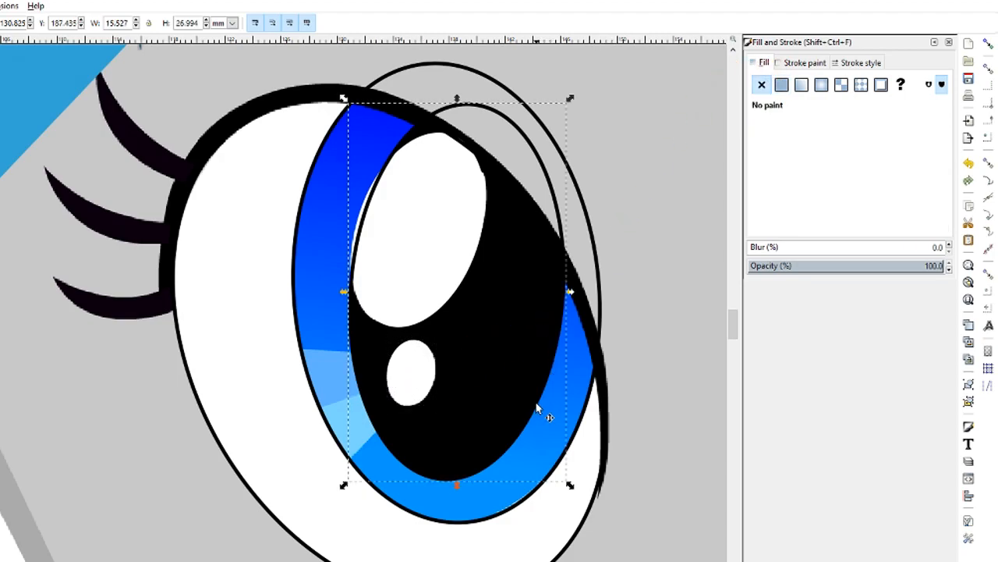
left_click(781, 84)
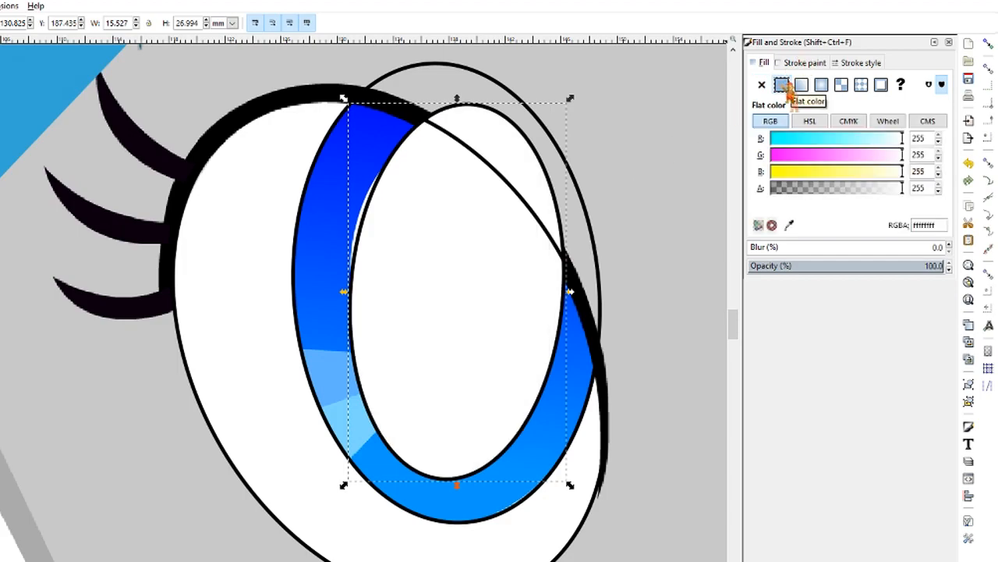
double_click(943, 224)
type("000000ff")
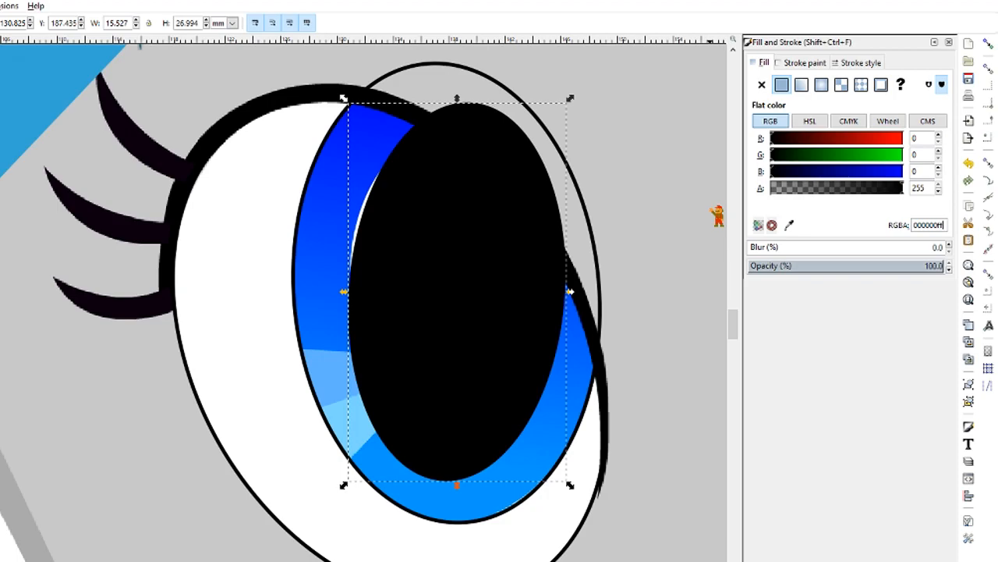
left_click(803, 63)
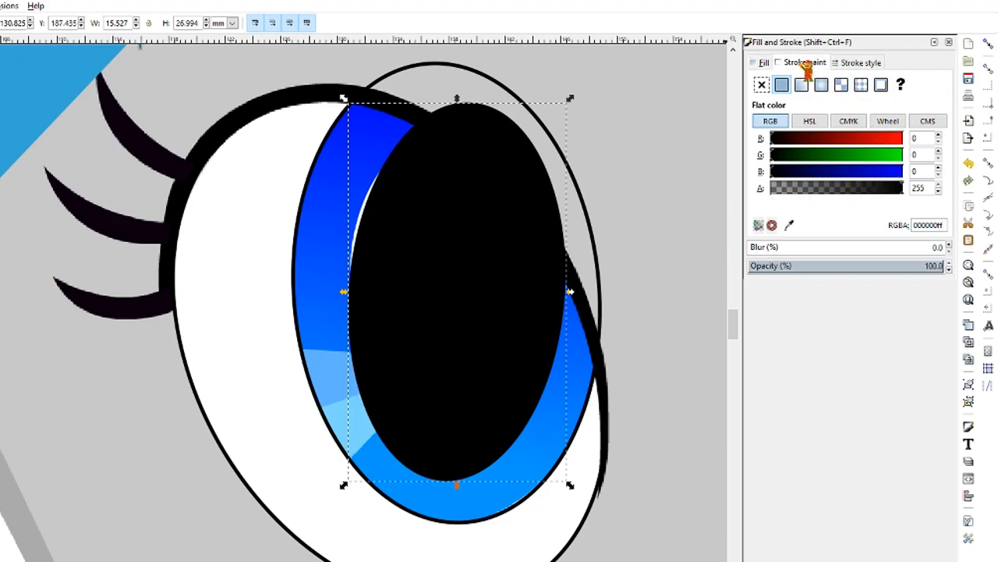
left_click(761, 85)
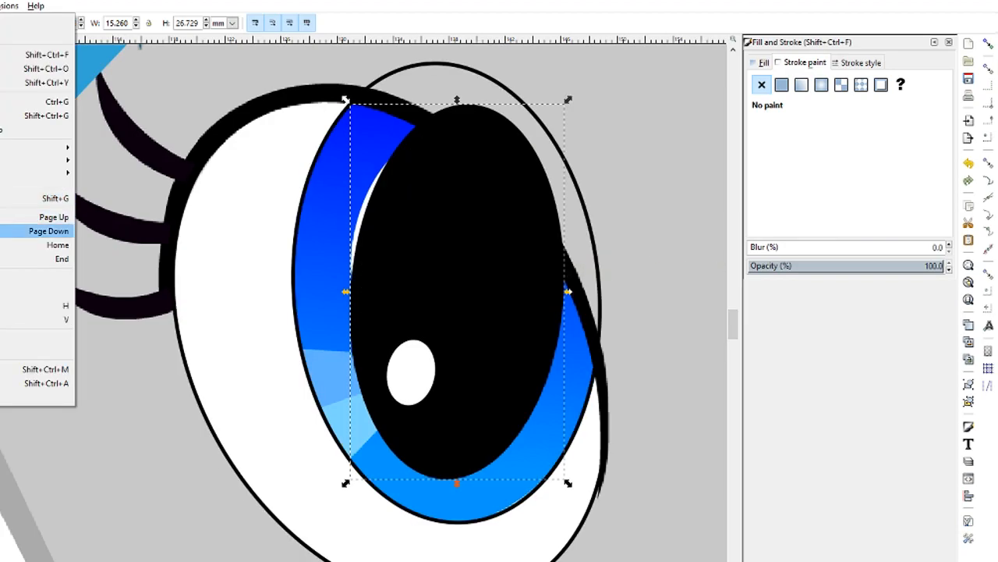
Step: Lower the black pupil ellipse in the stacking order so that it sits beneath both white highlights
left_click(39, 231)
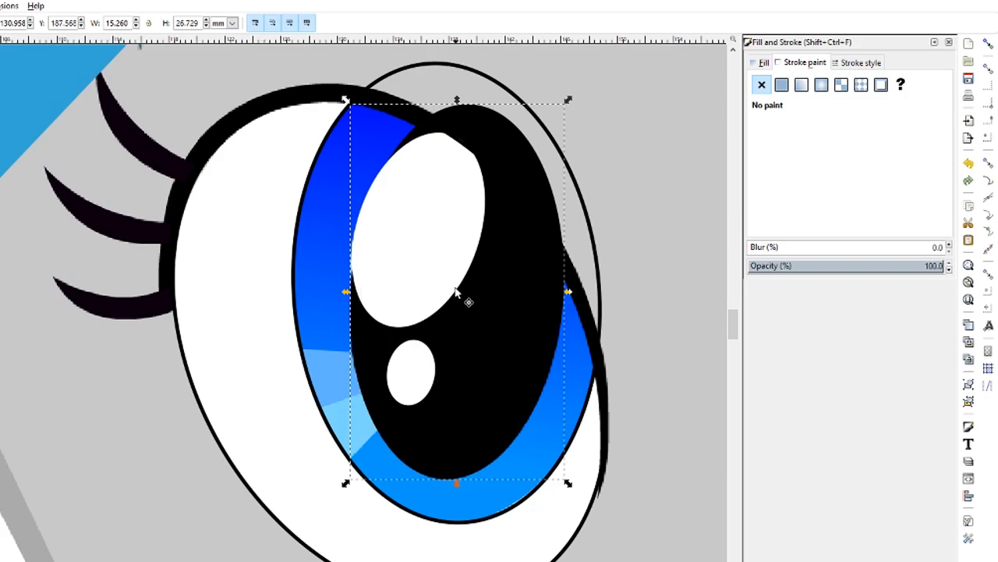
key("Page_Up")
key("Page_Down")
key("Page_Up")
key("Page_Down")
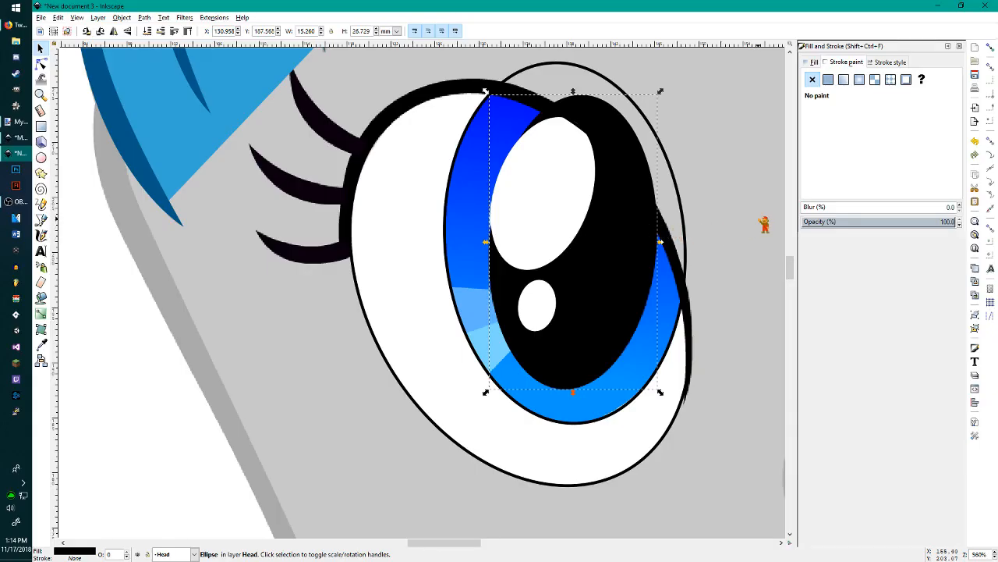
key("Escape")
Step: Move all five eye ellipses from the Head layer to the Front Eye layer and make that layer visible
scroll(688, 332, "down", 1)
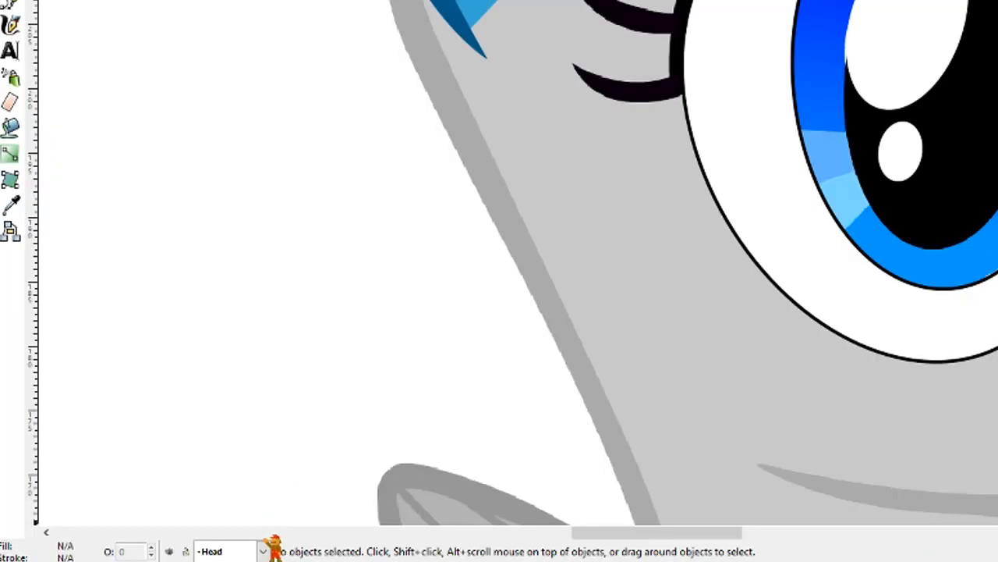
left_click(268, 549)
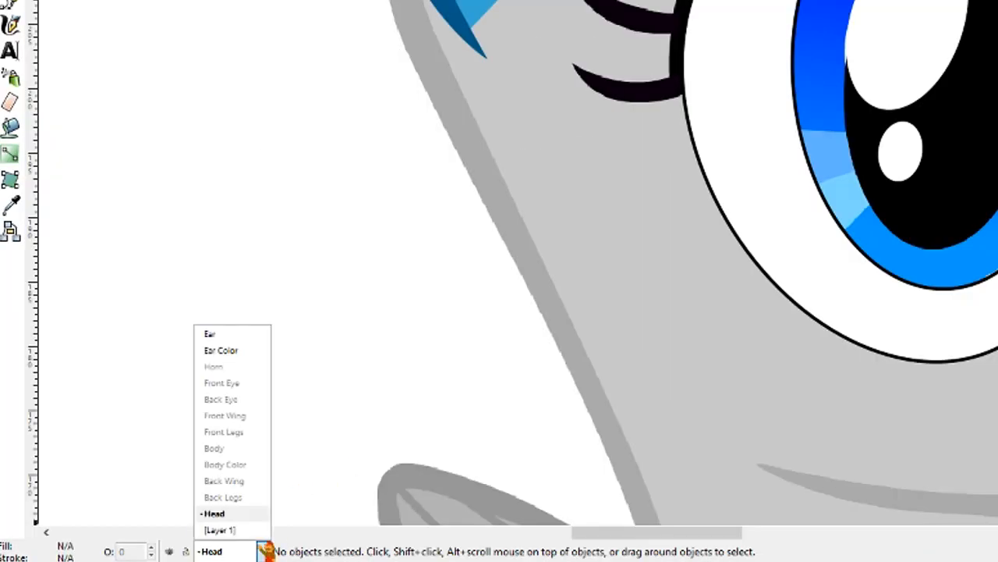
left_click(234, 515)
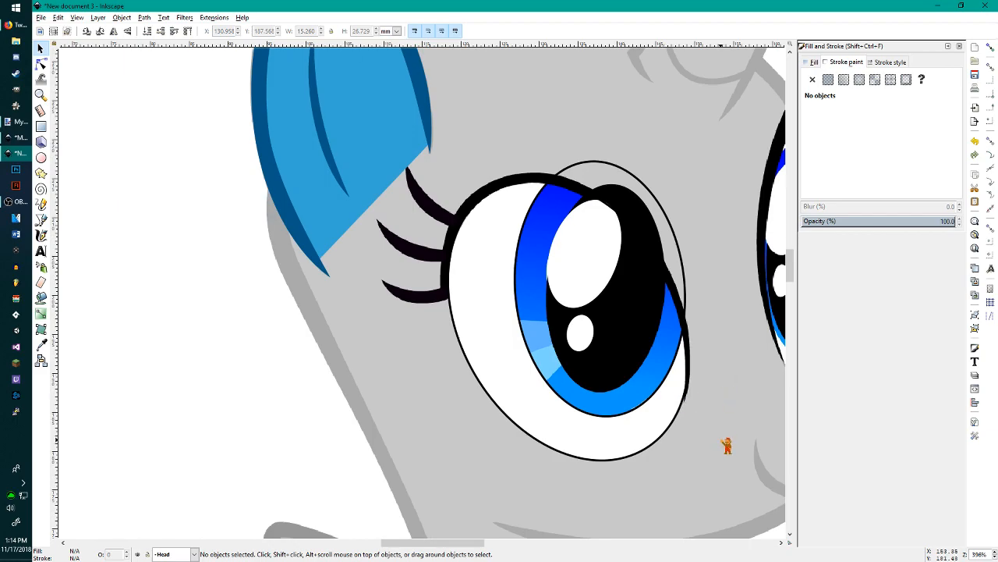
key("ctrl+a")
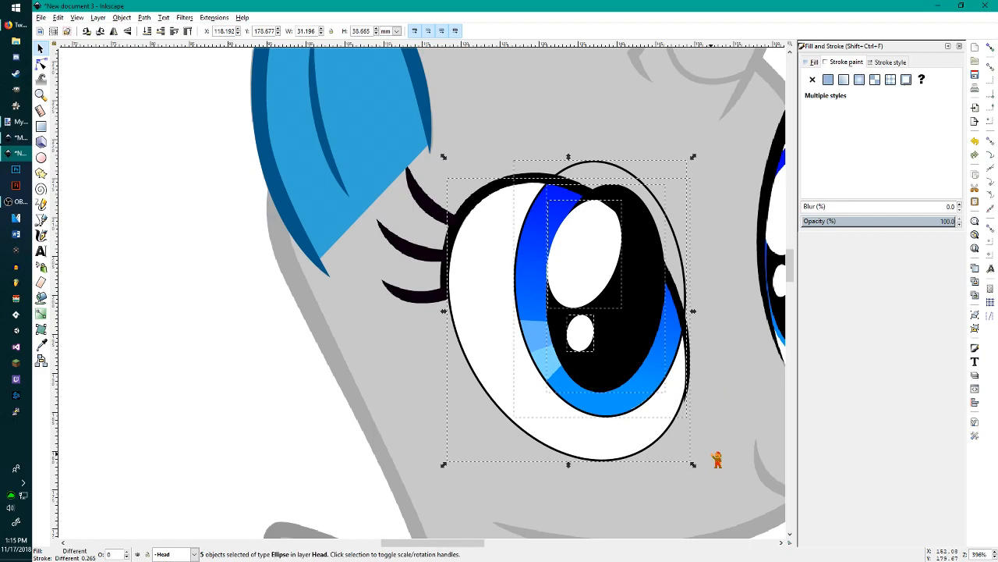
left_click(99, 17)
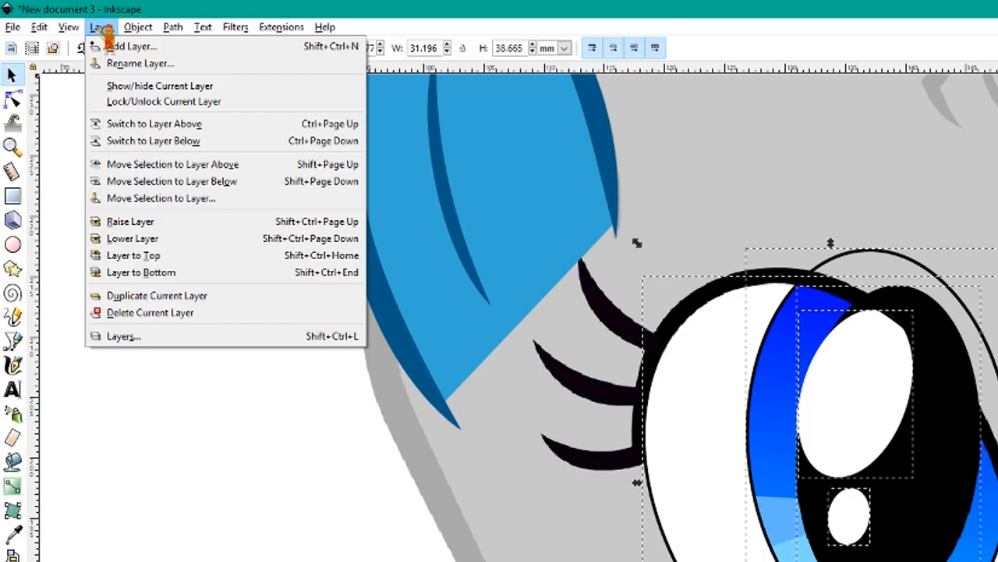
left_click(212, 198)
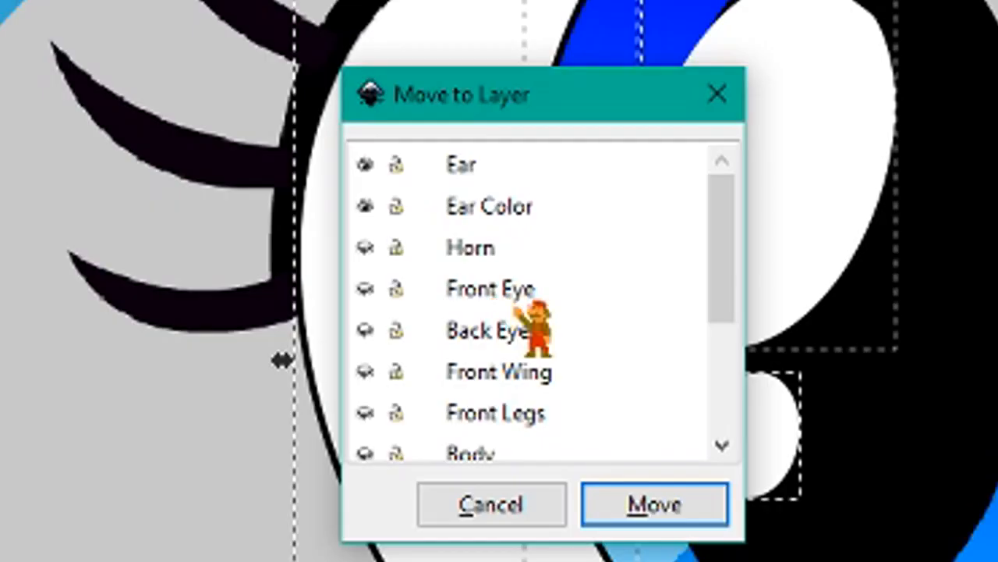
scroll(750, 460, "down", 1)
scroll(750, 460, "up", 1)
scroll(550, 335, "down", 3)
scroll(550, 344, "up", 2)
left_click(515, 233)
key("Return")
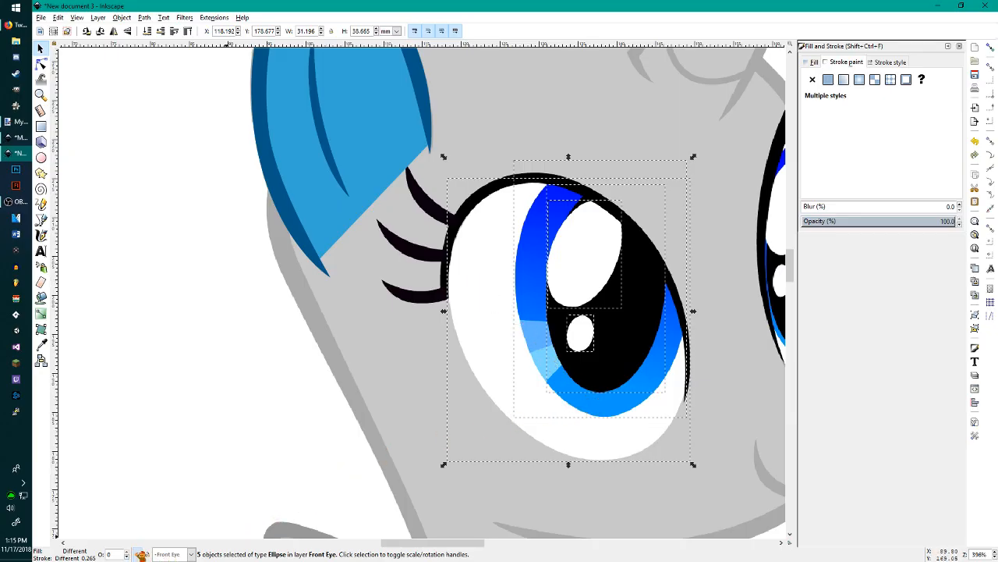
key("Escape")
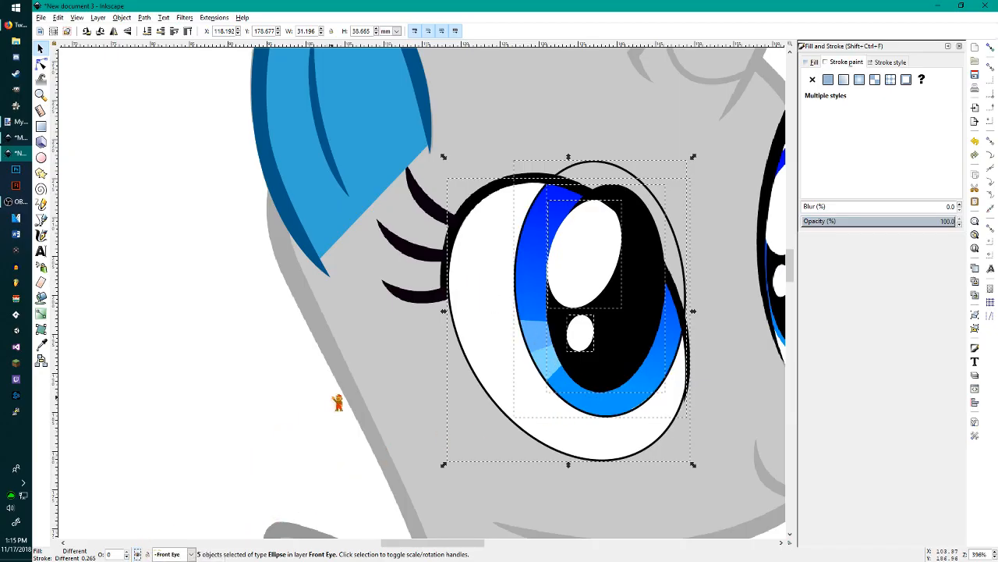
Step: Switch the current layer to Head and back to Front Eye
left_click(191, 554)
left_click(168, 531)
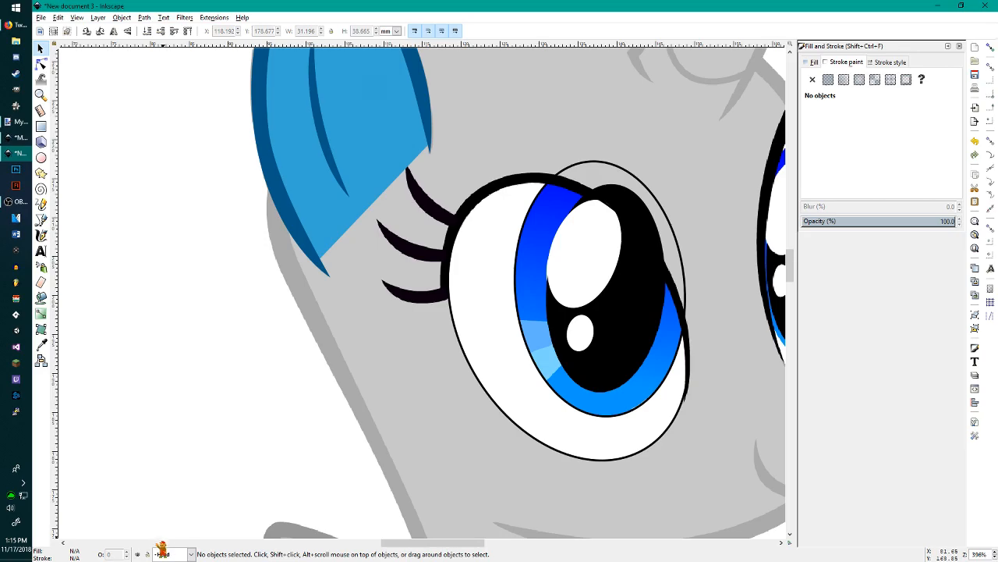
left_click(186, 554)
left_click(170, 452)
scroll(699, 339, "down", 3)
scroll(711, 341, "up", 3)
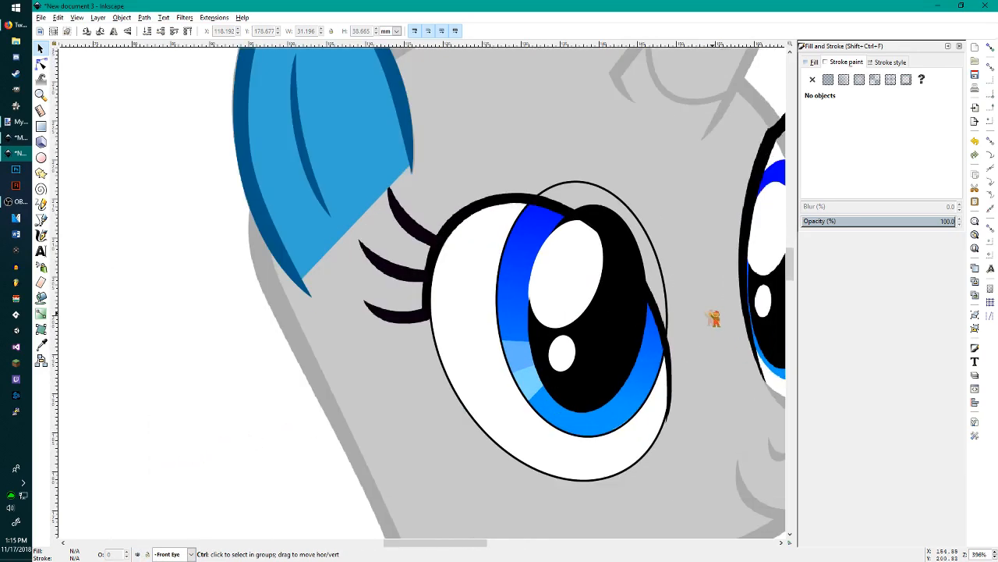
Step: Select the unfilled iris ellipse on the Front Eye layer
left_click(550, 193)
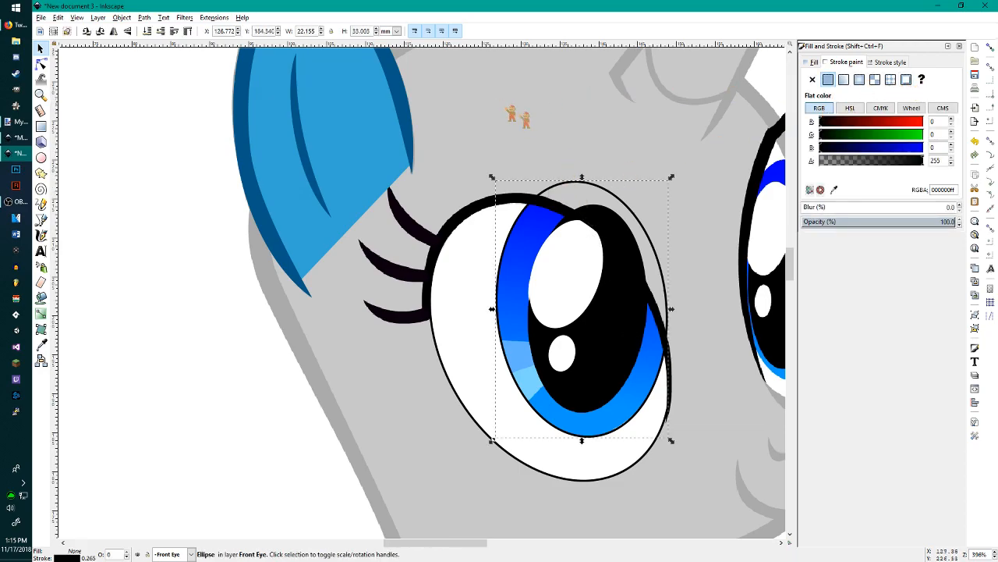
scroll(552, 275, "down", 3)
scroll(562, 257, "up", 3)
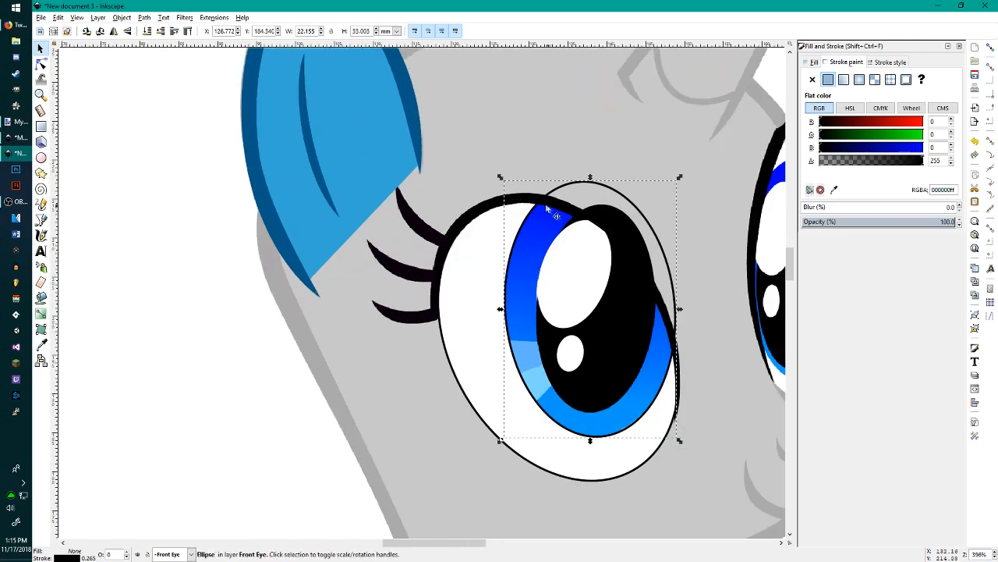
left_click(570, 187)
Step: Switch to paint.net, consult Twilight Sparkle's color guide in Firefox, and sample the bright teal at the reference pony's lower iris with the Color Picker
left_click(16, 121)
scroll(557, 411, "down", 5)
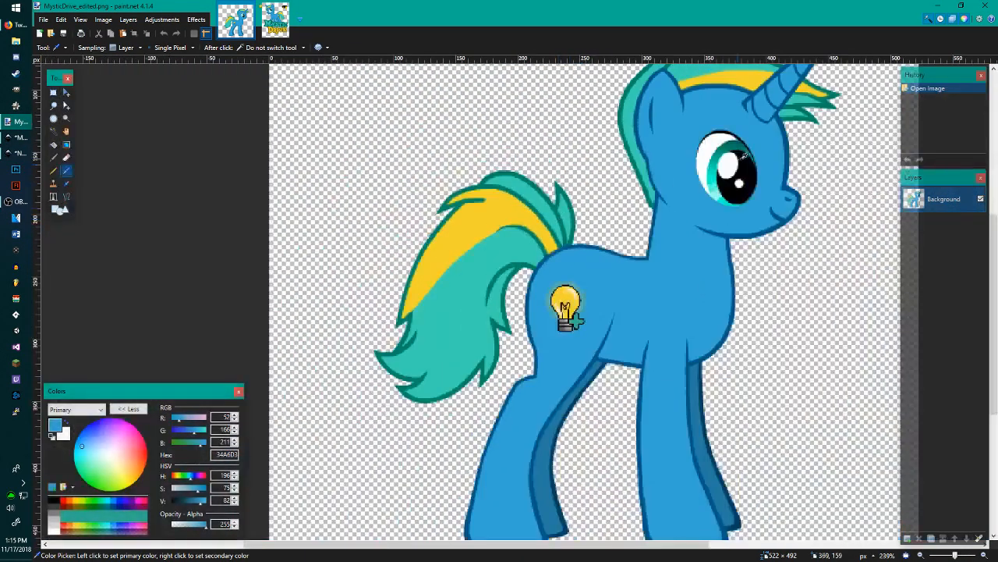
scroll(733, 204, "up", 6)
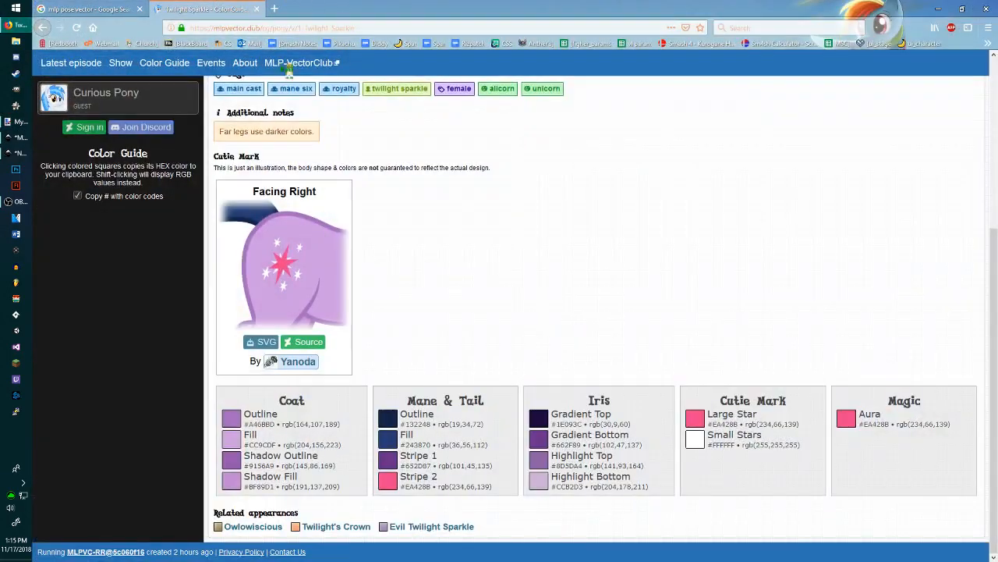
scroll(567, 229, "up", 5)
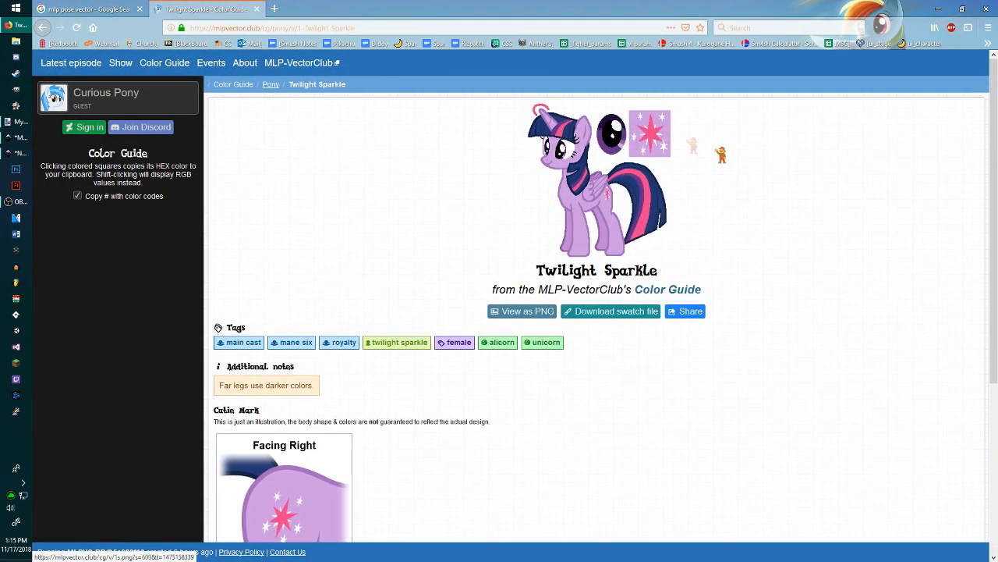
left_click(939, 8)
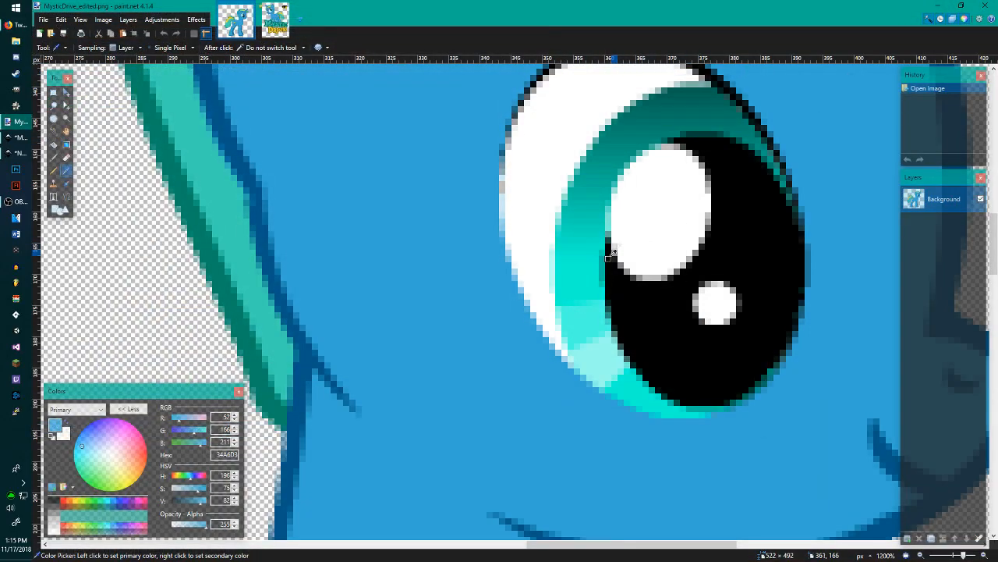
left_click(676, 409)
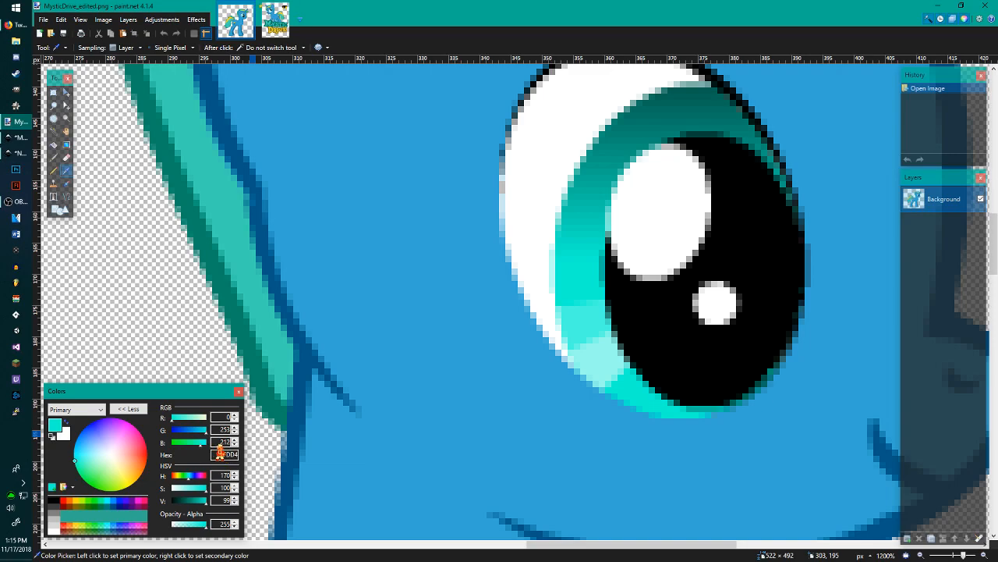
Step: Copy the sampled bright teal's hex code 00FDD4 in paint.net and switch to the Inkscape drawing
left_click_drag(217, 454, 270, 459)
key("ctrl+c")
left_click(28, 154)
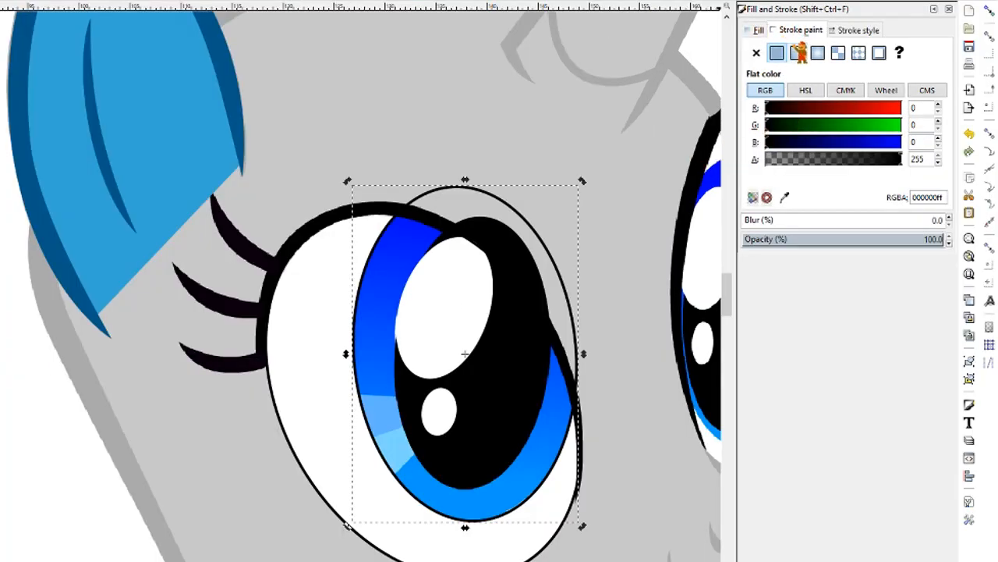
Step: Remove the iris ellipse's stroke, give it a linear gradient fill, and open that gradient for editing
left_click(756, 52)
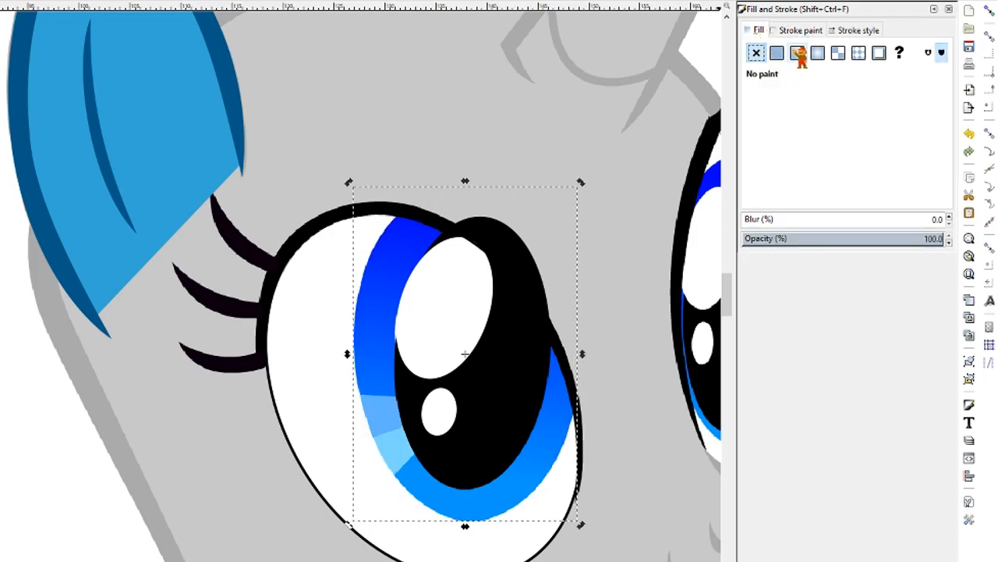
left_click(798, 53)
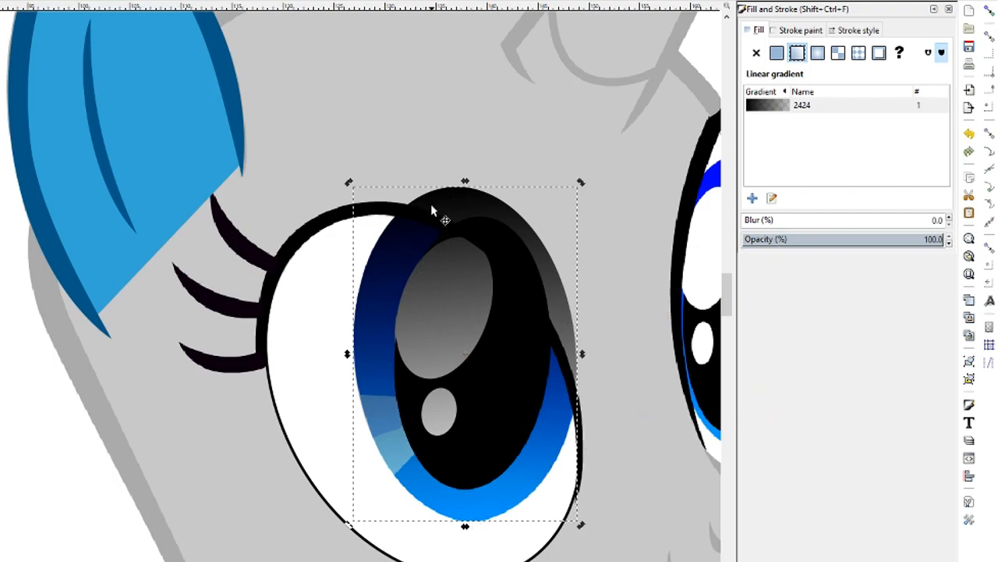
left_click(763, 108)
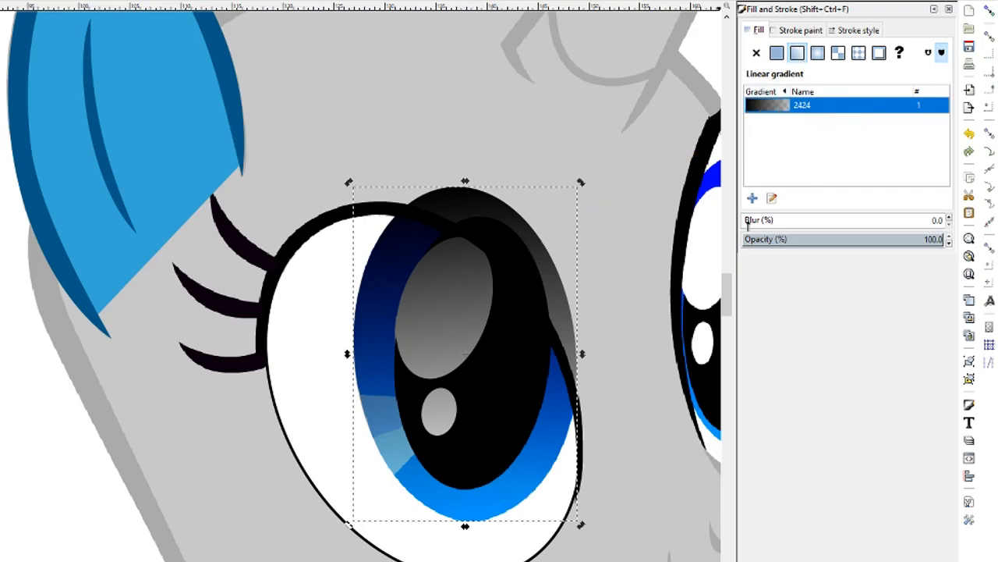
left_click(772, 199)
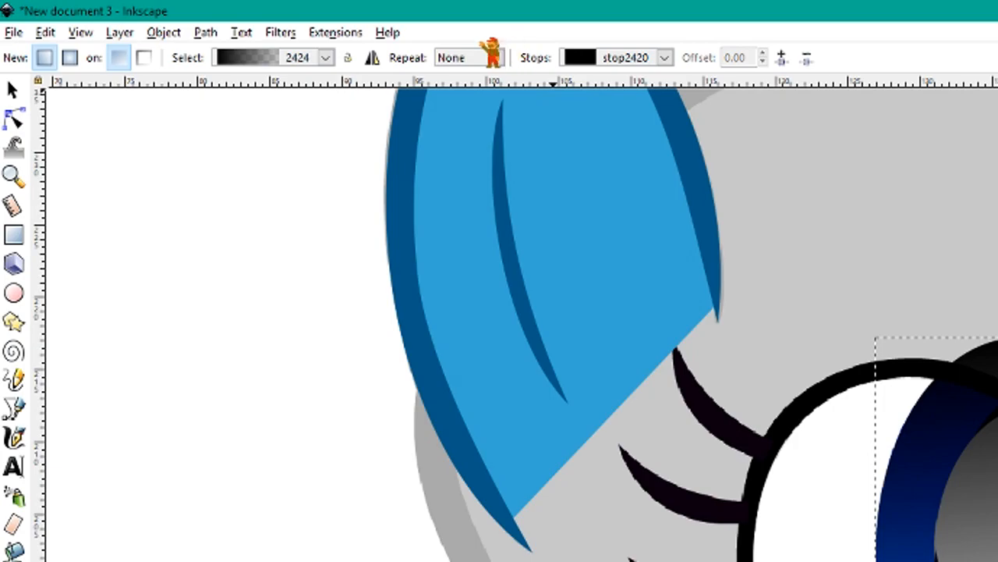
Step: Set the iris gradient's end stop to the copied teal 00FDD4 with full opacity
left_click(326, 57)
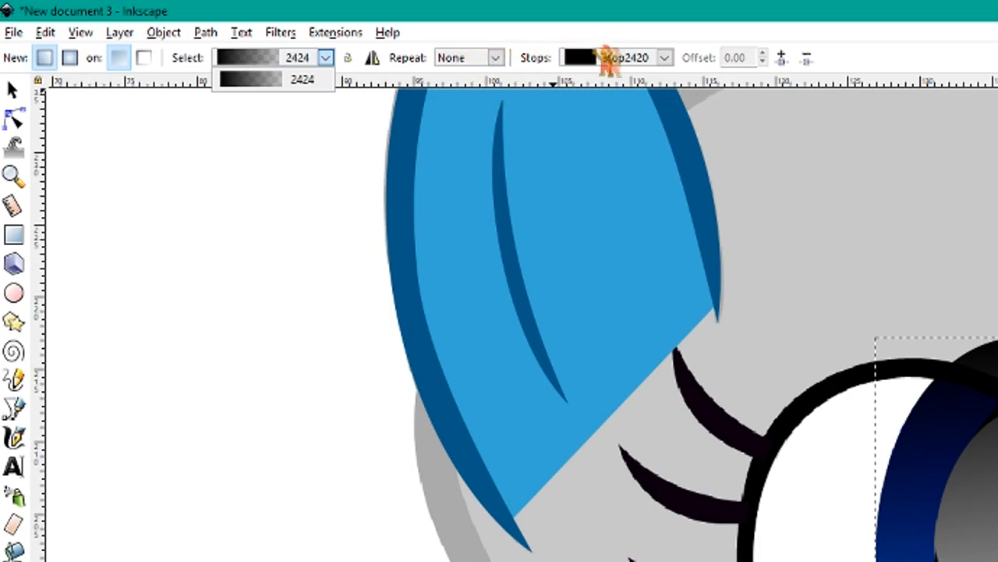
left_click(663, 59)
left_click(663, 60)
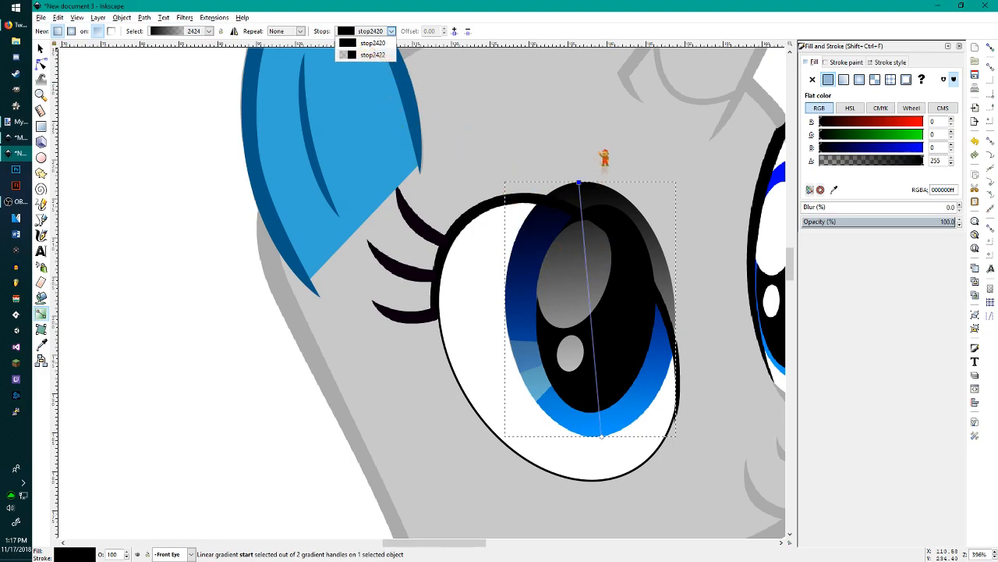
left_click(376, 44)
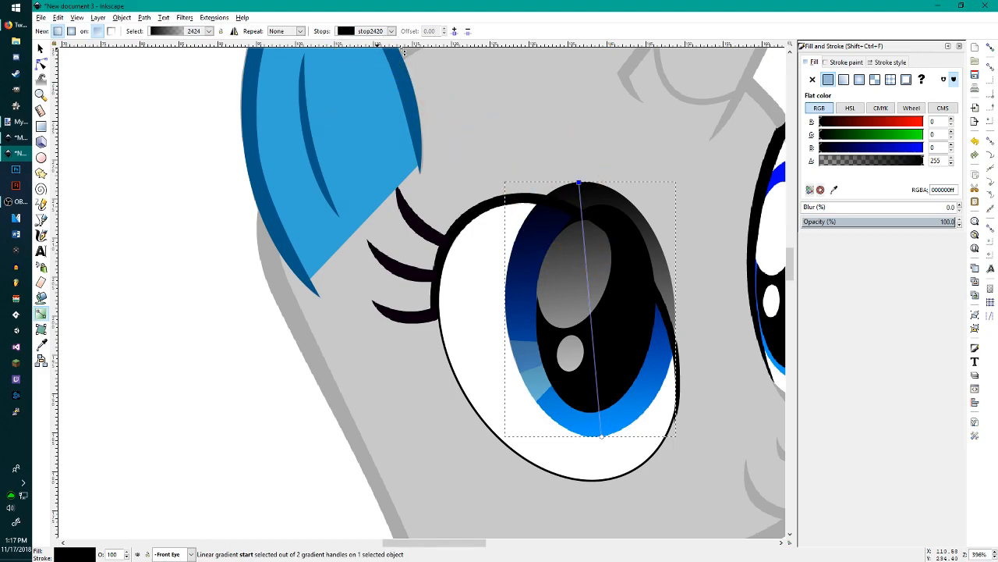
left_click(390, 31)
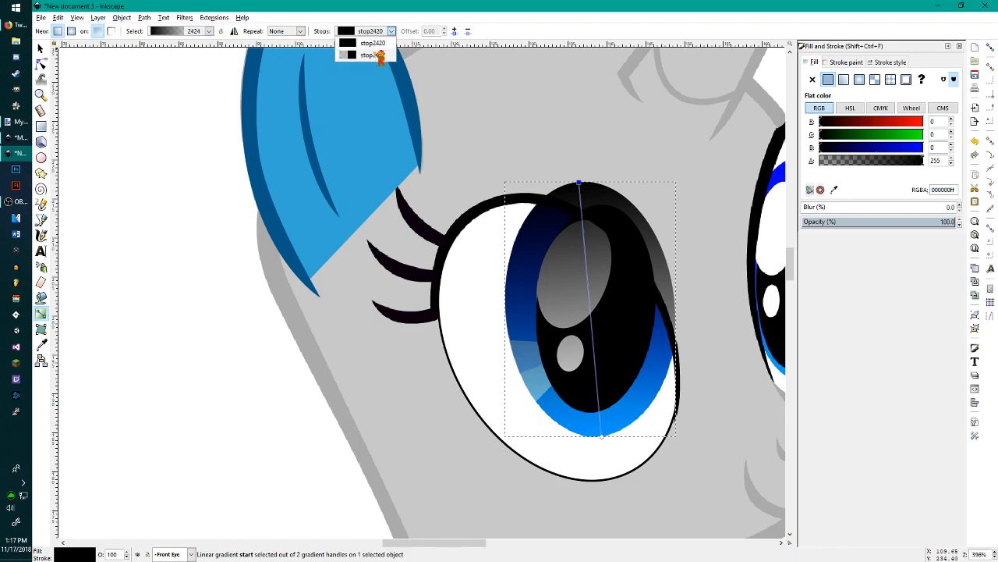
left_click(374, 53)
double_click(944, 189)
key("ctrl+v")
type("ff")
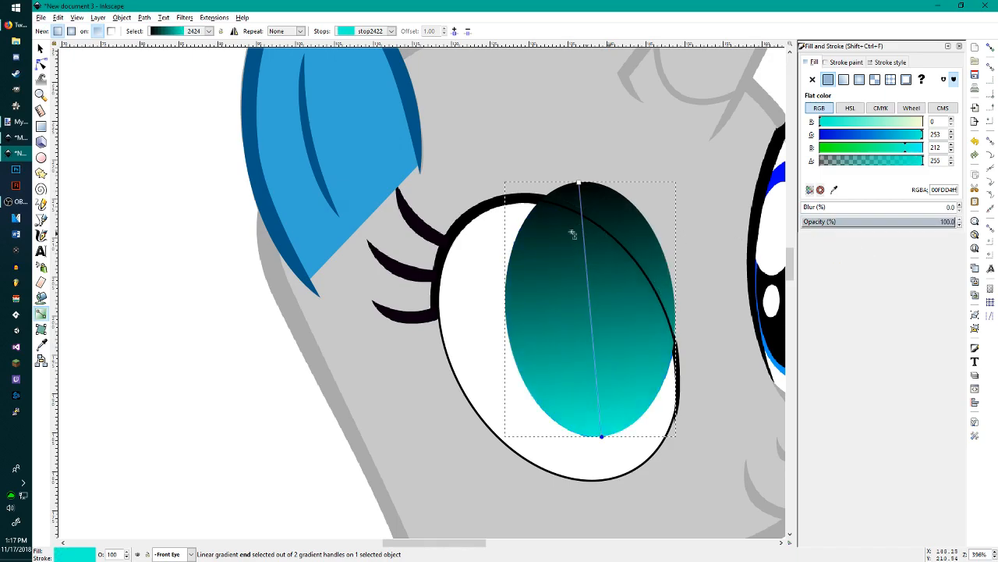
Step: Sample the dark teal 006554 at the reference iris's upper edge in paint.net and apply it to the gradient's start stop in Inkscape
left_click(8, 123)
left_click(8, 123)
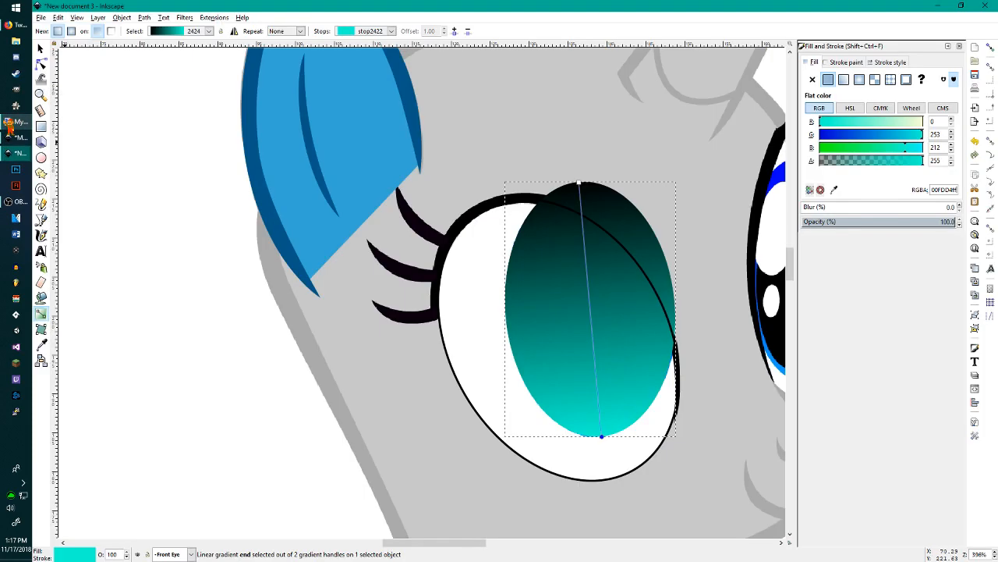
left_click(390, 33)
left_click(388, 44)
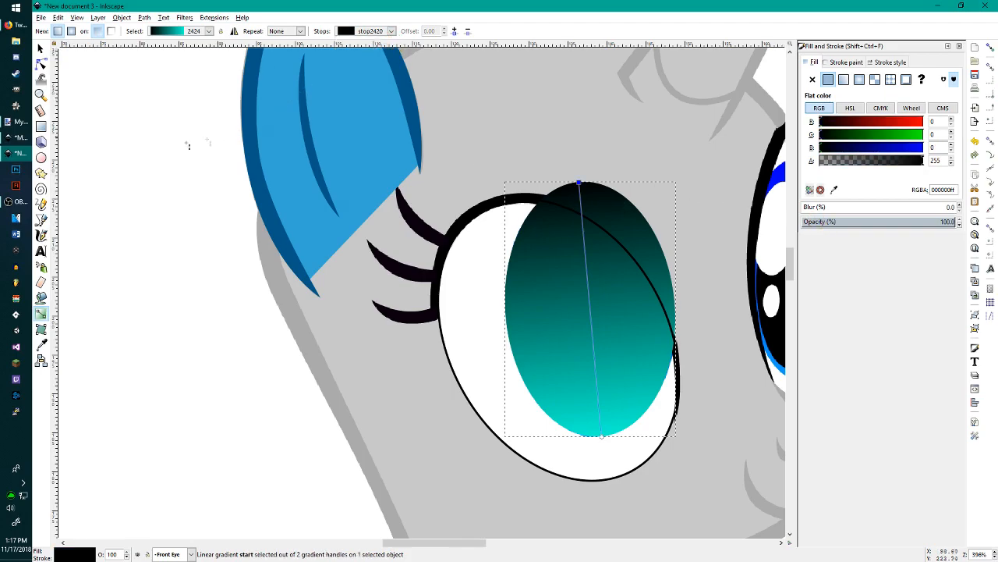
left_click(7, 122)
left_click(697, 88)
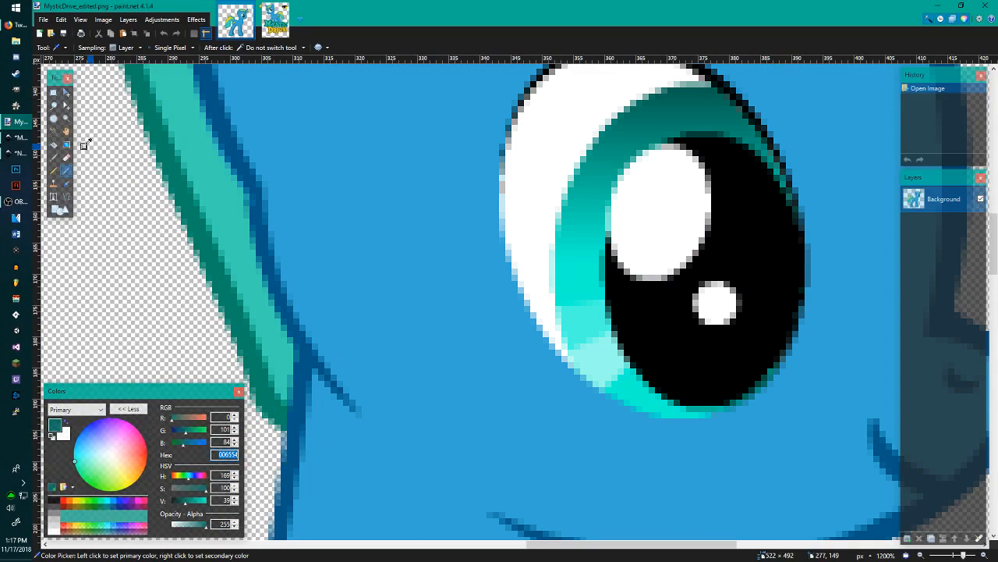
left_click(8, 153)
double_click(932, 189)
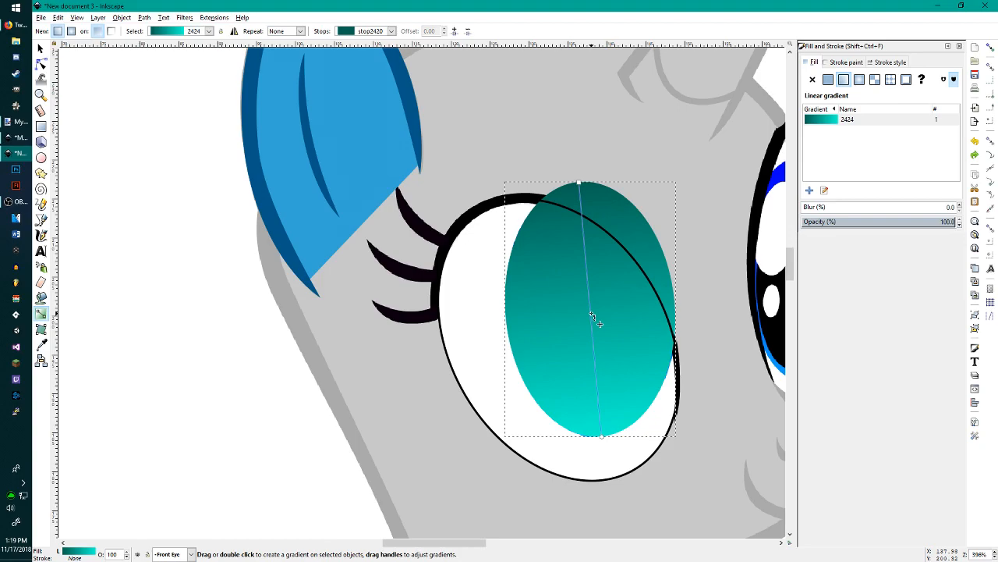
Step: Try adding a middle stop to the iris gradient and recolouring it peach, and undo it
double_click(590, 312)
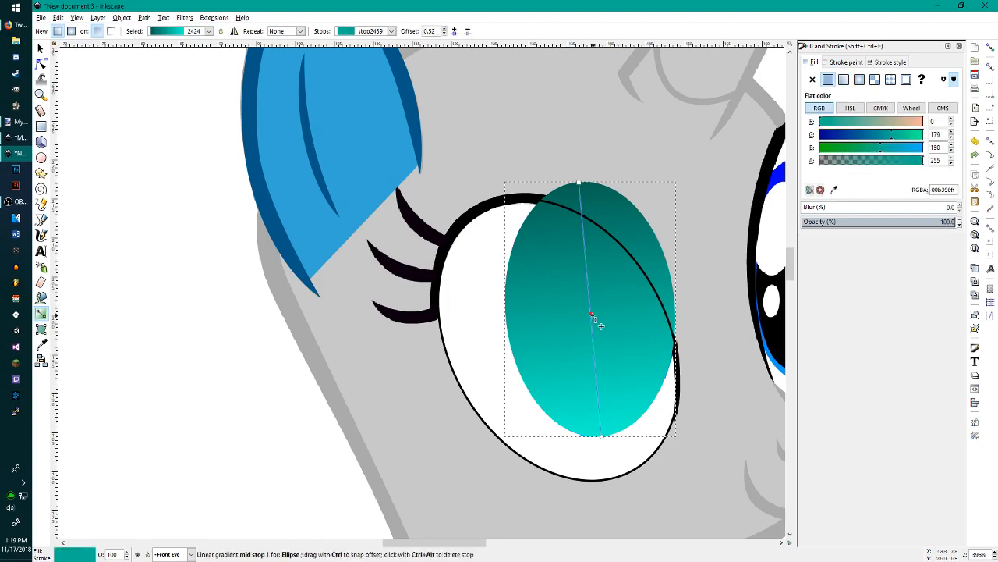
left_click_drag(905, 122, 930, 127)
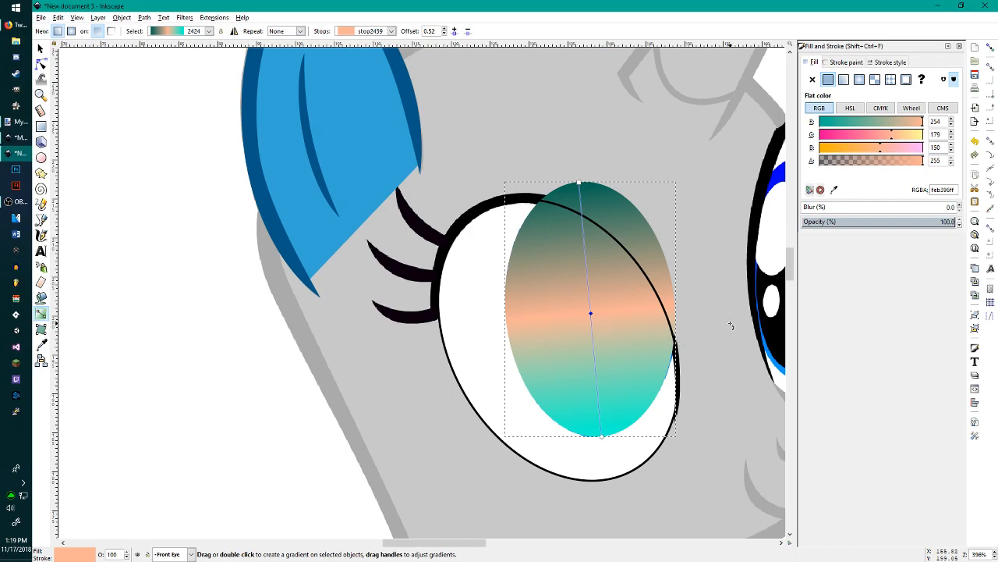
key("ctrl+z")
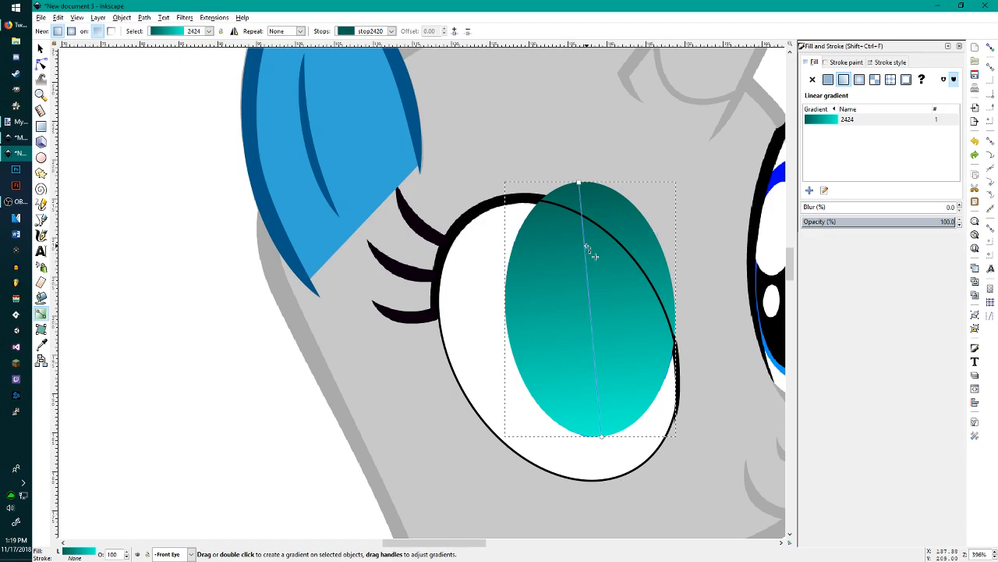
Step: Shorten the iris gradient by moving its end handle up from the ellipse's lower edge, and deselect the ellipse
mouse_move(580, 184)
left_mouse_down()
mouse_move(580, 221)
mouse_move(479, 322)
mouse_move(574, 449)
mouse_move(601, 456)
mouse_move(642, 436)
mouse_move(611, 388)
mouse_move(579, 182)
left_mouse_up()
left_click_drag(601, 435, 596, 356)
left_click(596, 357)
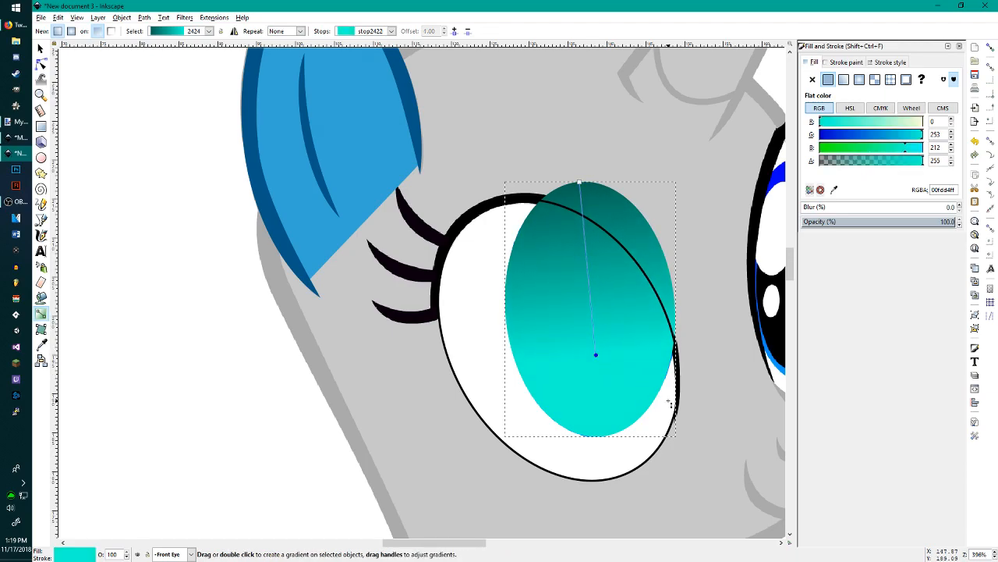
left_click(209, 31)
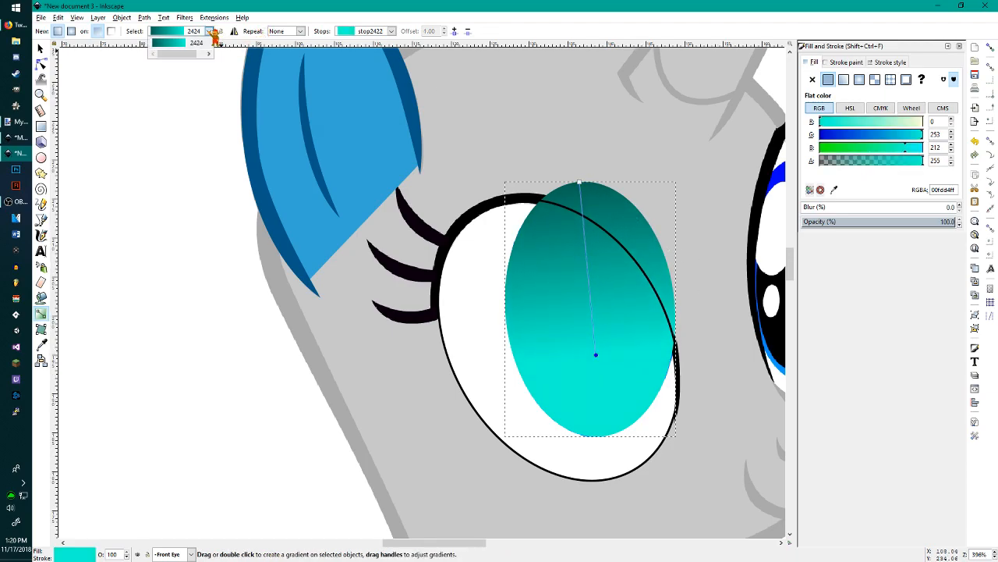
left_click(211, 32)
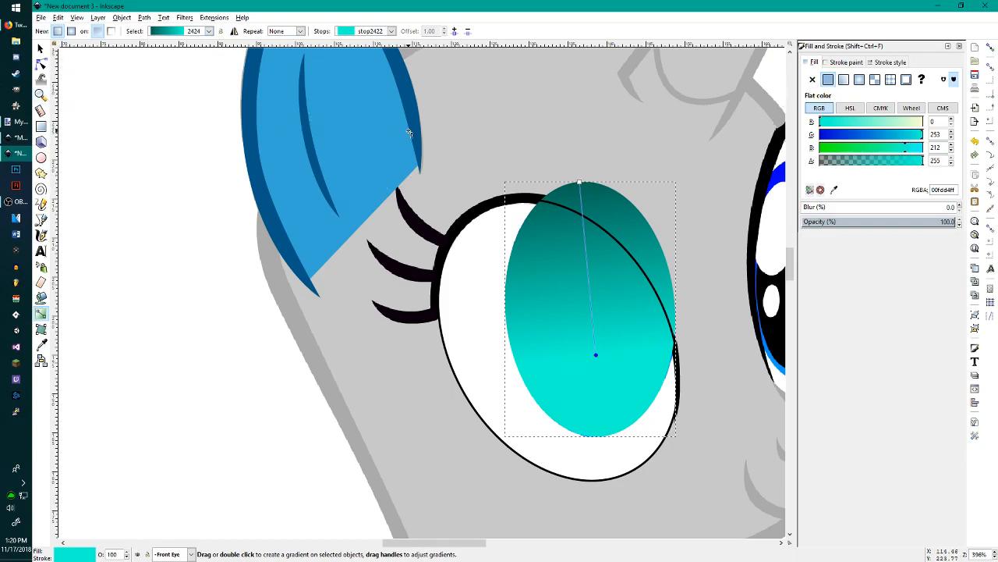
key("s")
key("Escape")
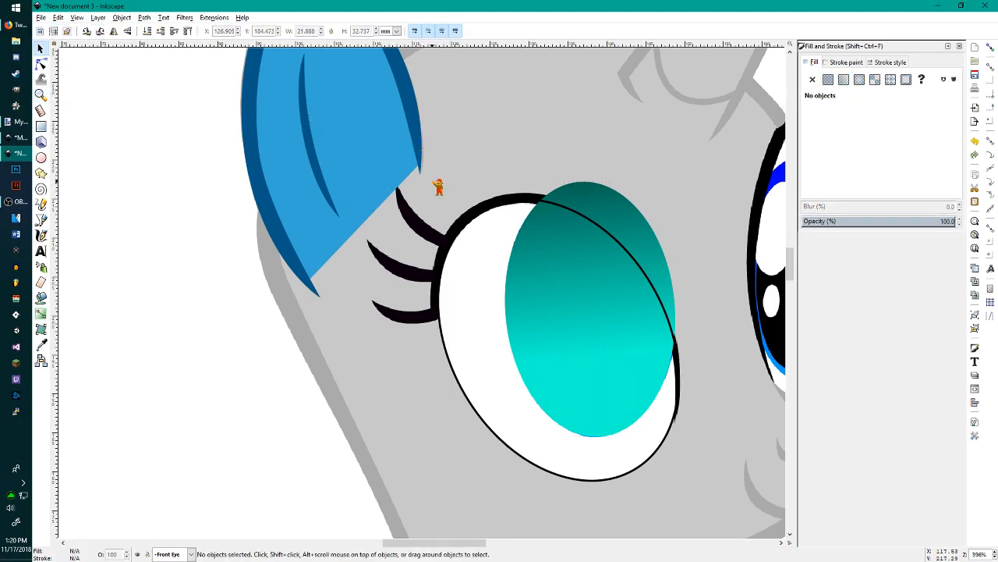
Step: Lower the teal iris ellipse in the stacking order so it sits behind the pupil and both highlights
left_click(579, 249)
key("Page_Down")
key("Page_Down")
key("Page_Down")
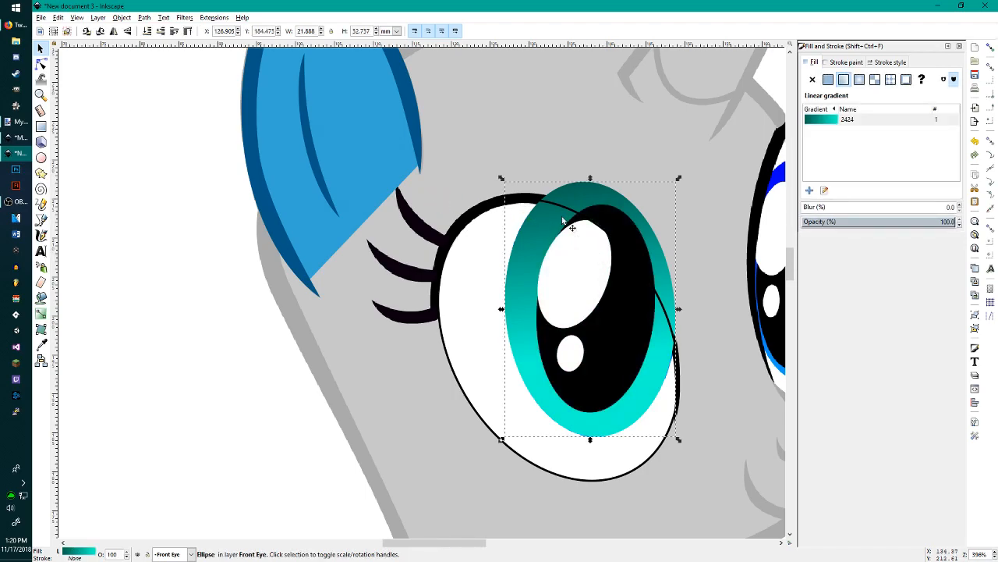
Step: Apply the large highlight's plain white style to the outer eye ellipse and lower it behind the iris
left_click(513, 207)
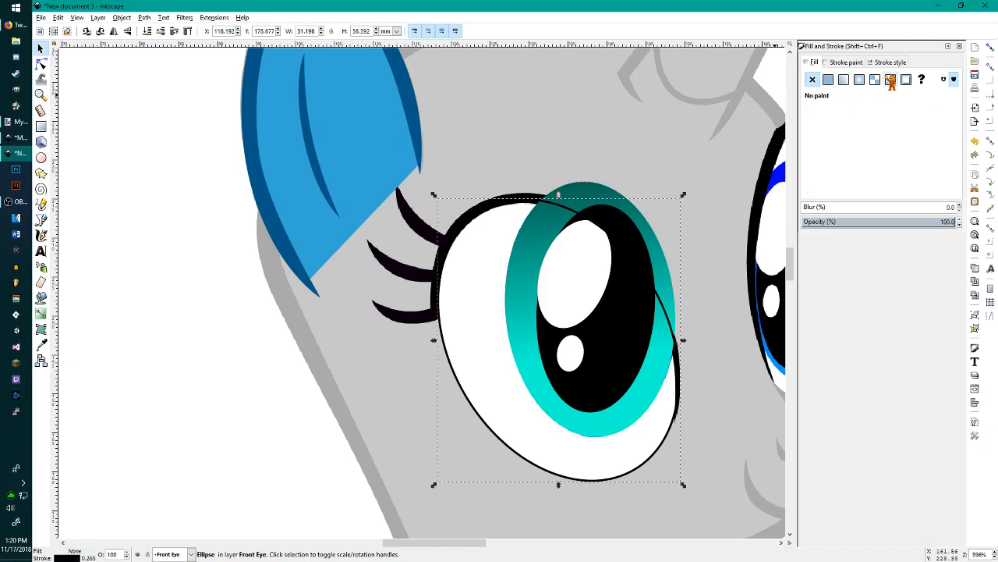
left_click(583, 272)
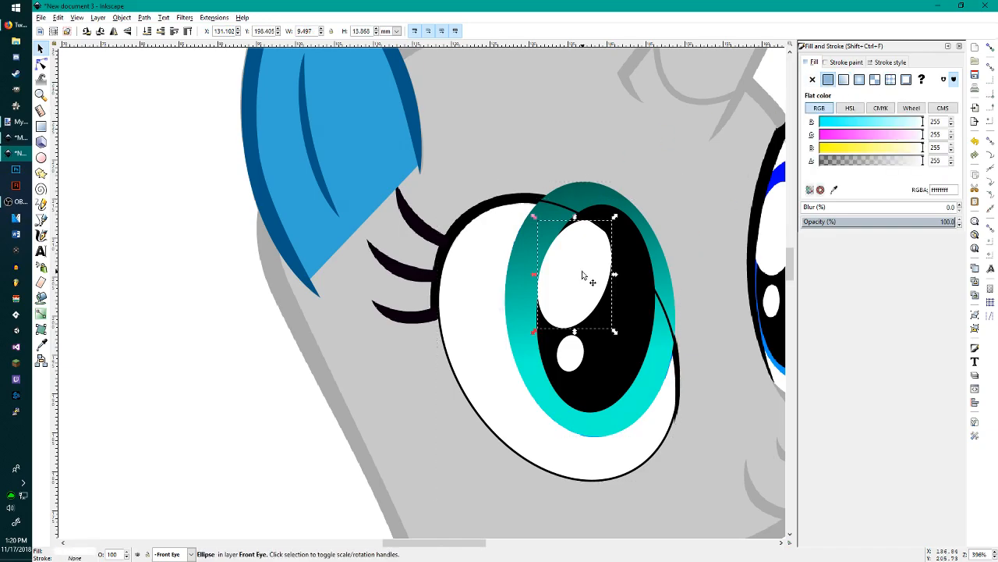
left_click(539, 201)
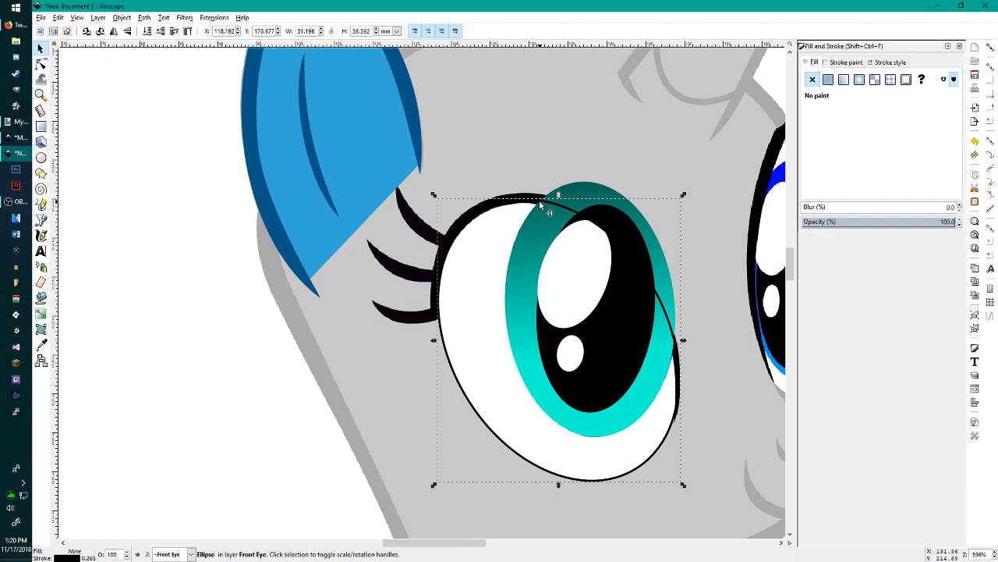
key("ctrl+shift+v")
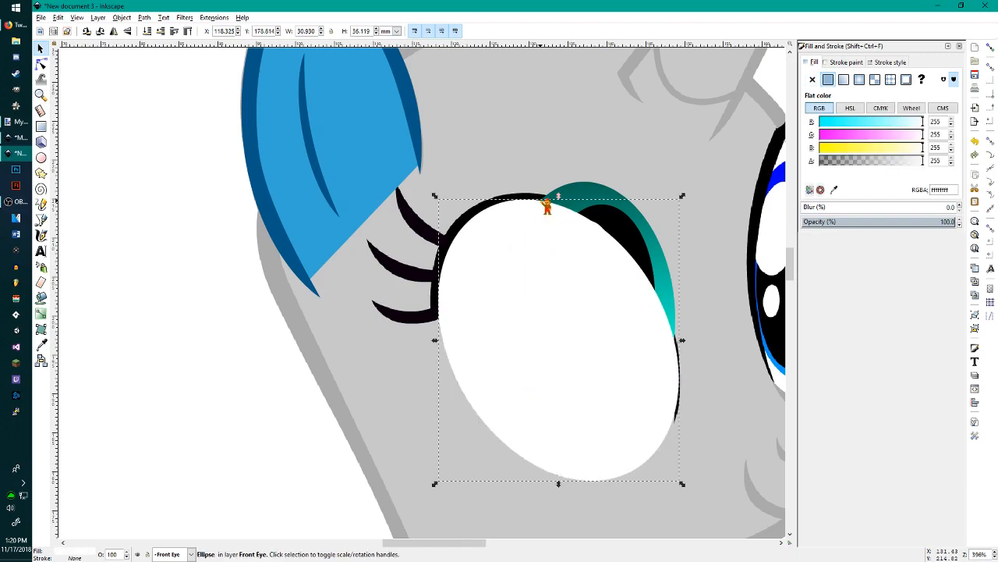
key("Page_Down")
key("Page_Down")
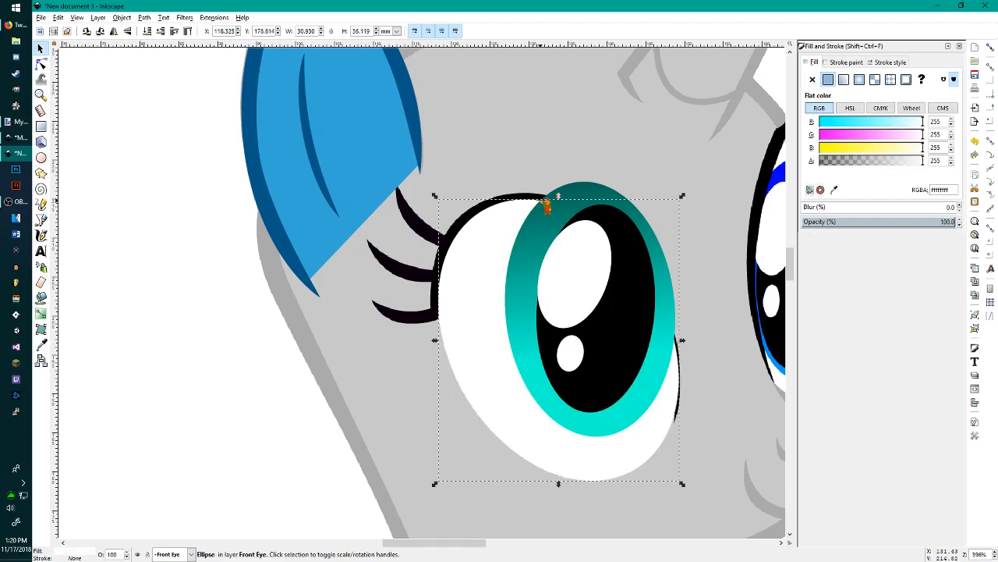
key("Escape")
Step: Delete the near eye's teal iris ellipse and undo the deletion
scroll(272, 307, "down", 3)
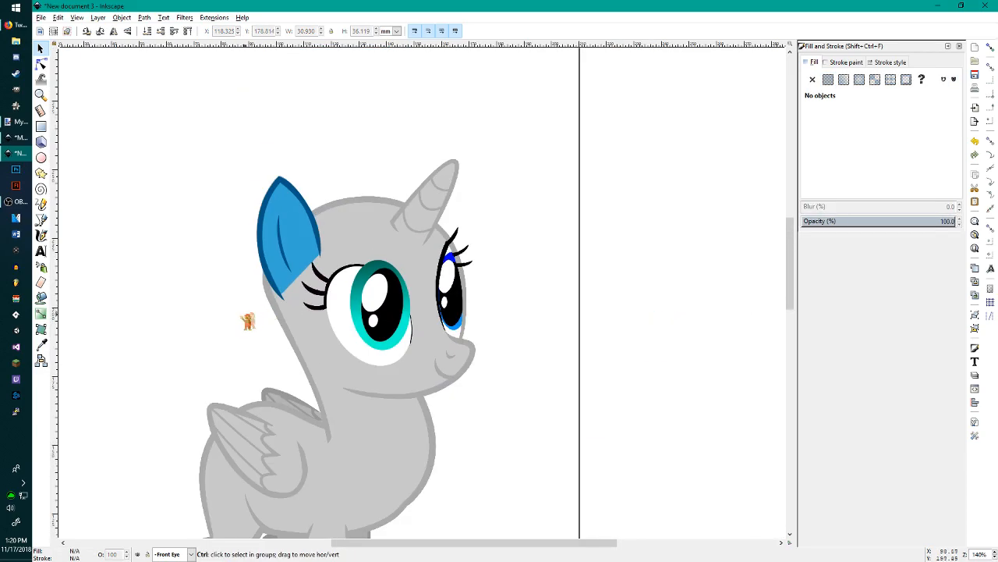
scroll(227, 330, "up", 3)
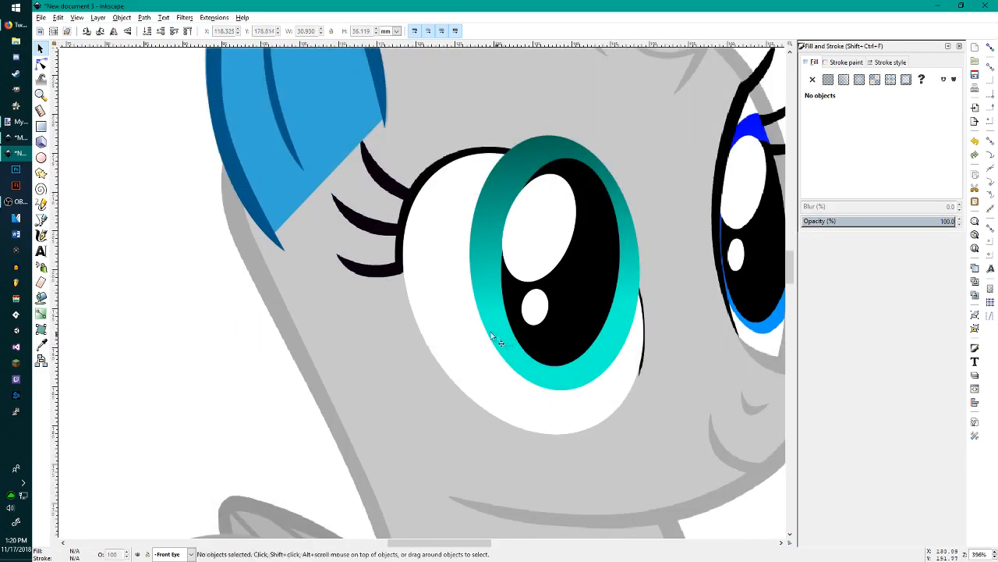
left_click(491, 328)
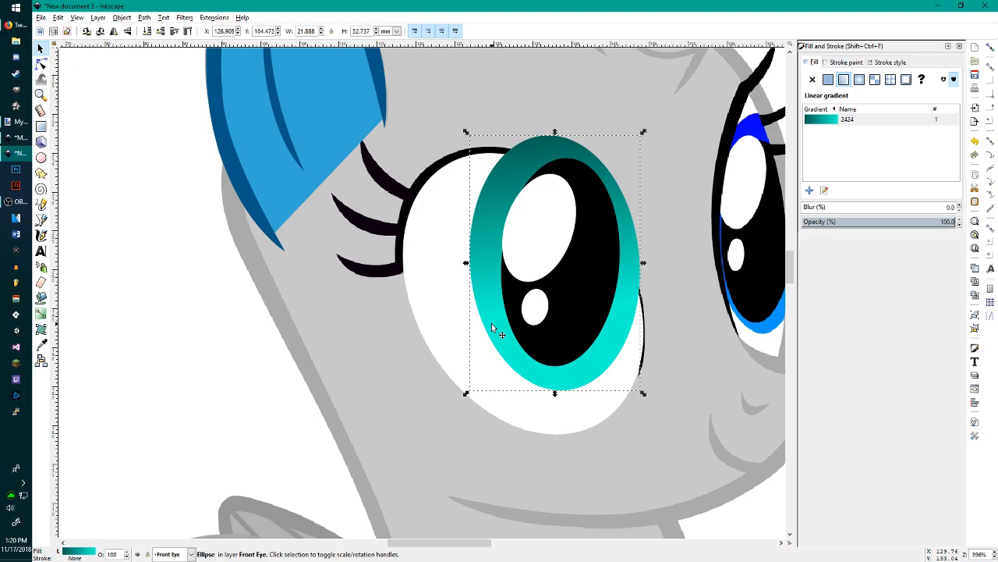
key("Delete")
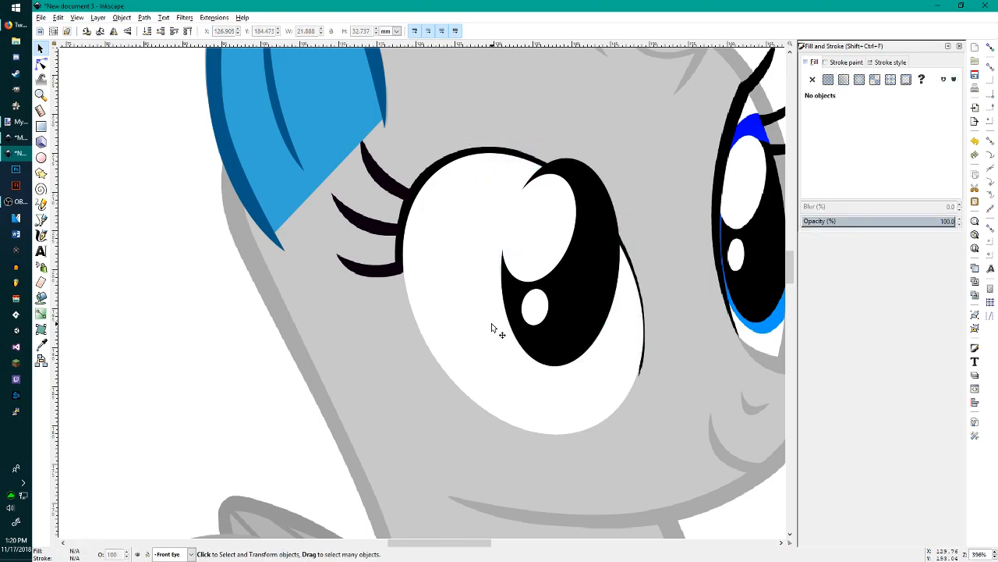
key("ctrl+z")
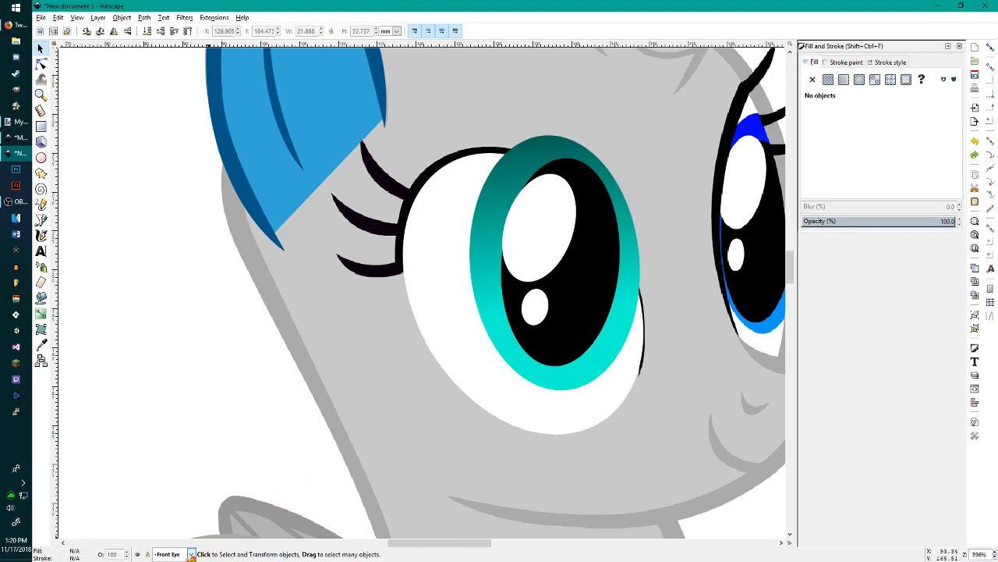
Step: Hide and show the Front Eye layer to compare the new eye with the base eye underneath
left_click(139, 554)
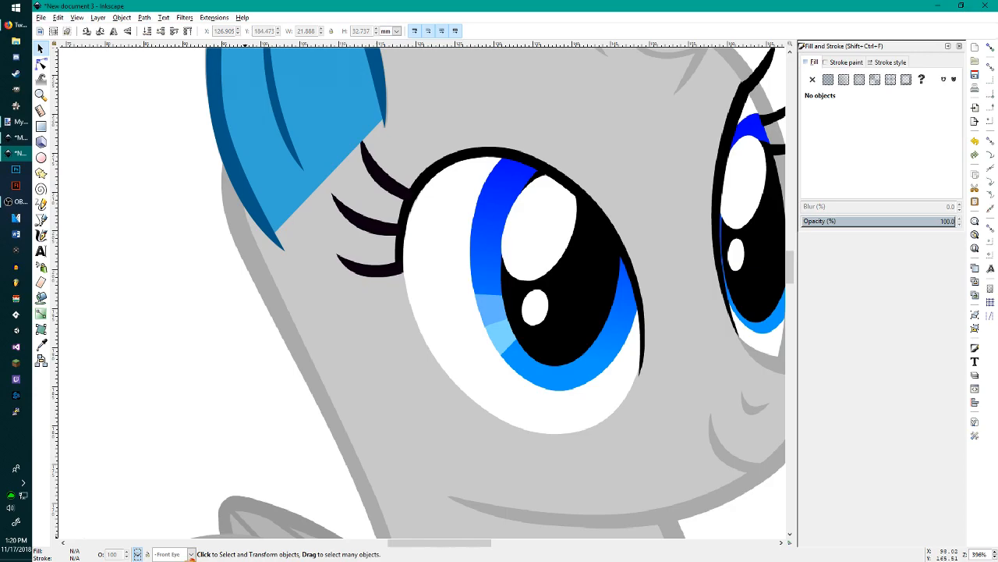
left_click(138, 555)
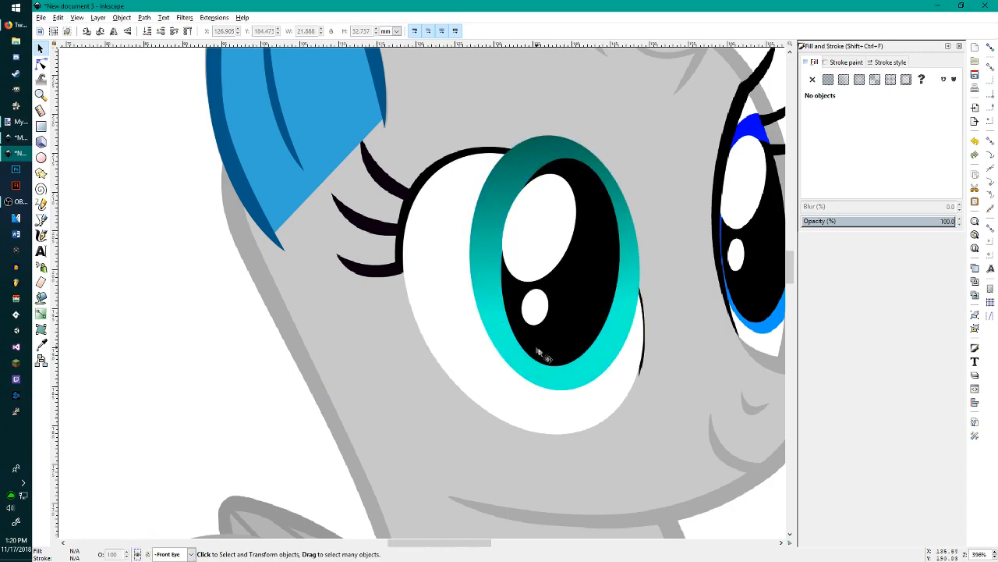
scroll(539, 334, "up", 2)
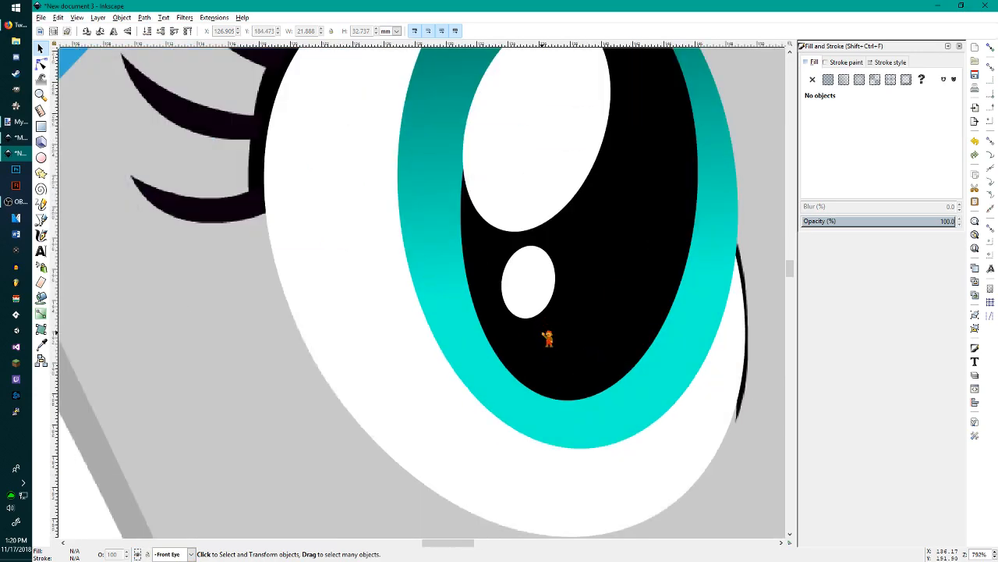
Step: Give the near eye's teal iris ellipse a flat black outline and remove its fill
scroll(541, 336, "down", 2)
scroll(544, 337, "up", 1)
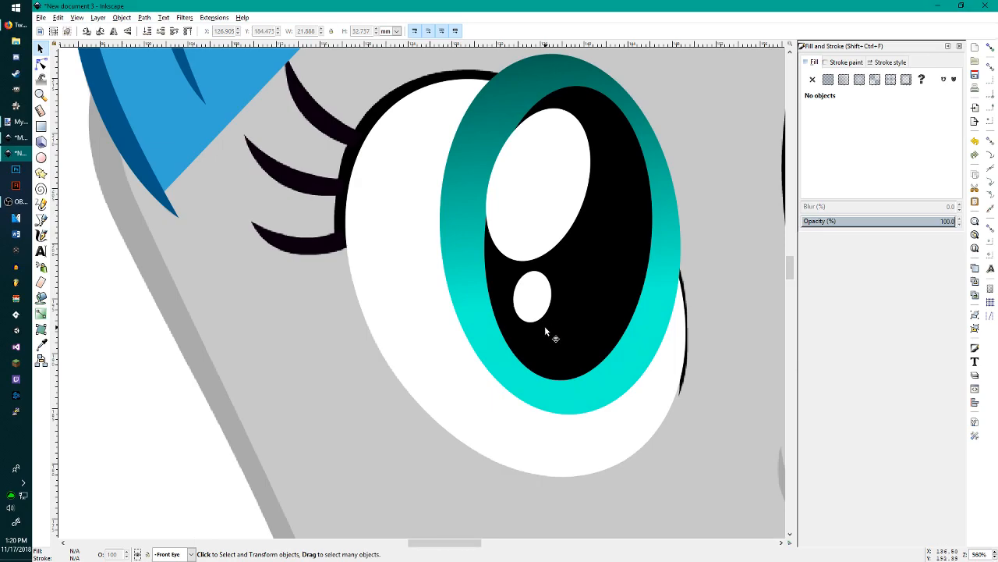
key("b")
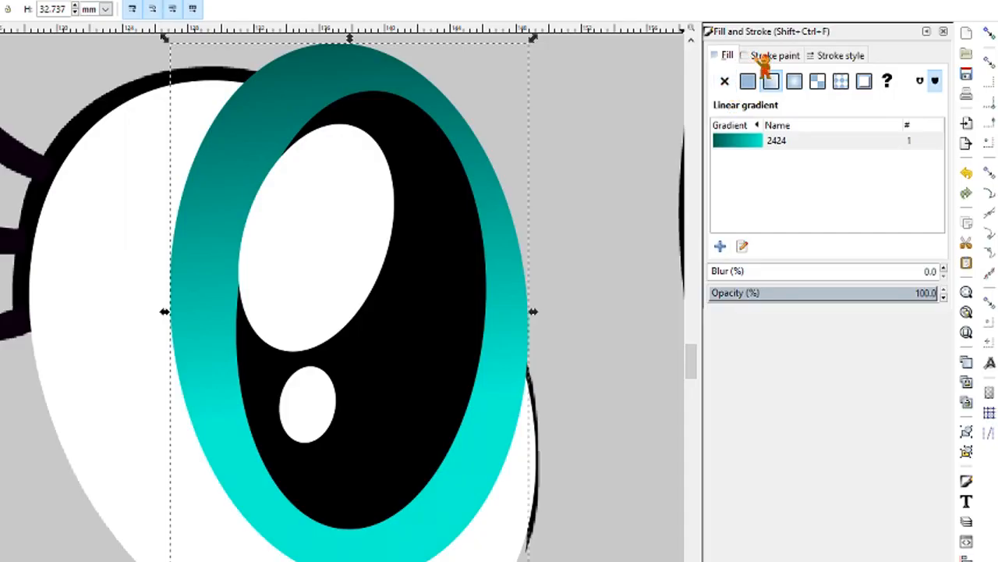
left_click(839, 62)
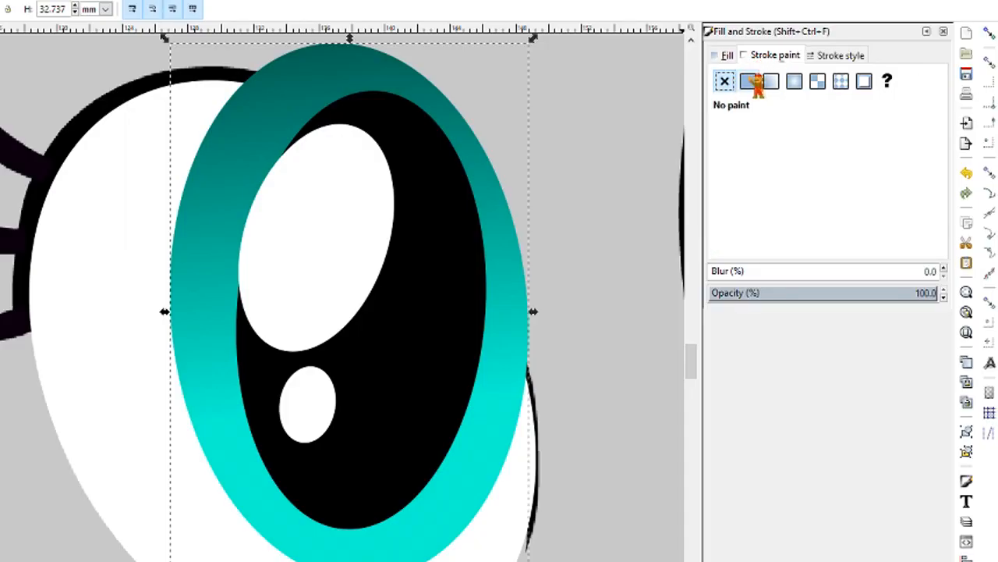
left_click(748, 82)
left_click(724, 56)
left_click(725, 81)
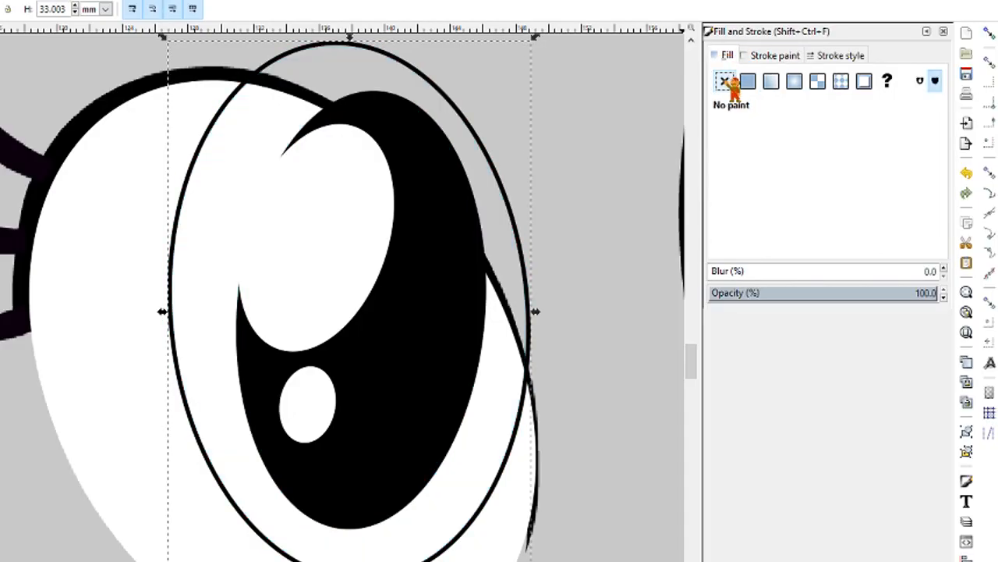
Step: Give the near eye's outer white ellipse a flat black outline and remove its fill
left_click(53, 364)
left_click(749, 56)
left_click(748, 81)
left_click(722, 56)
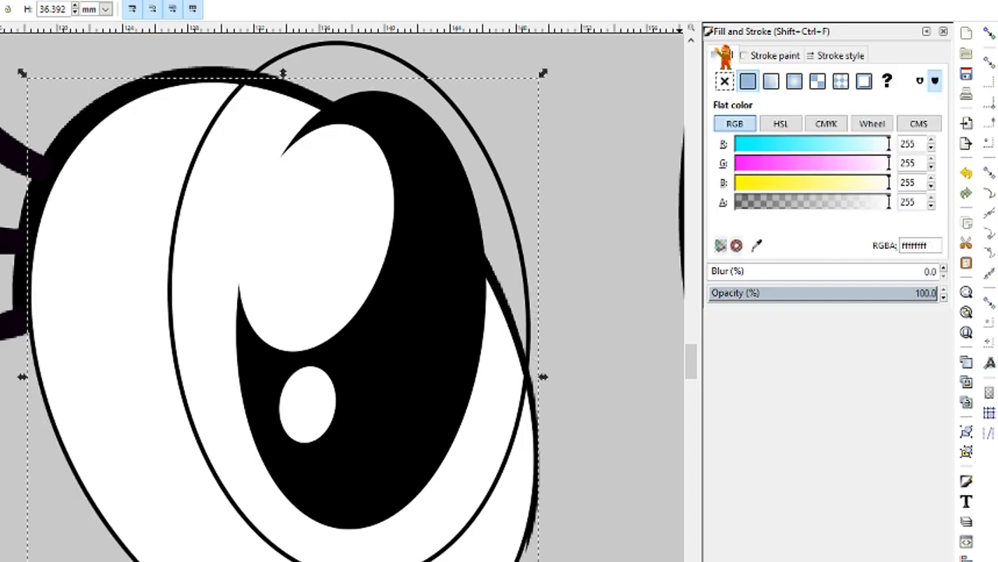
left_click(725, 82)
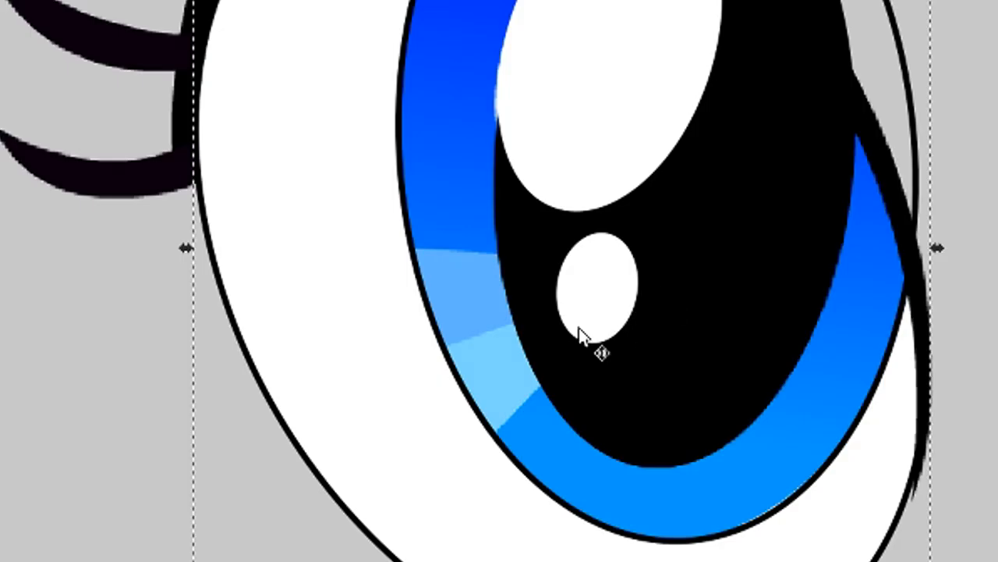
Step: Draw a closed straight-edged triangle from inside the pupil outward, enclosing both light blue iris reflections of the base eye
left_click(24, 504)
key("p")
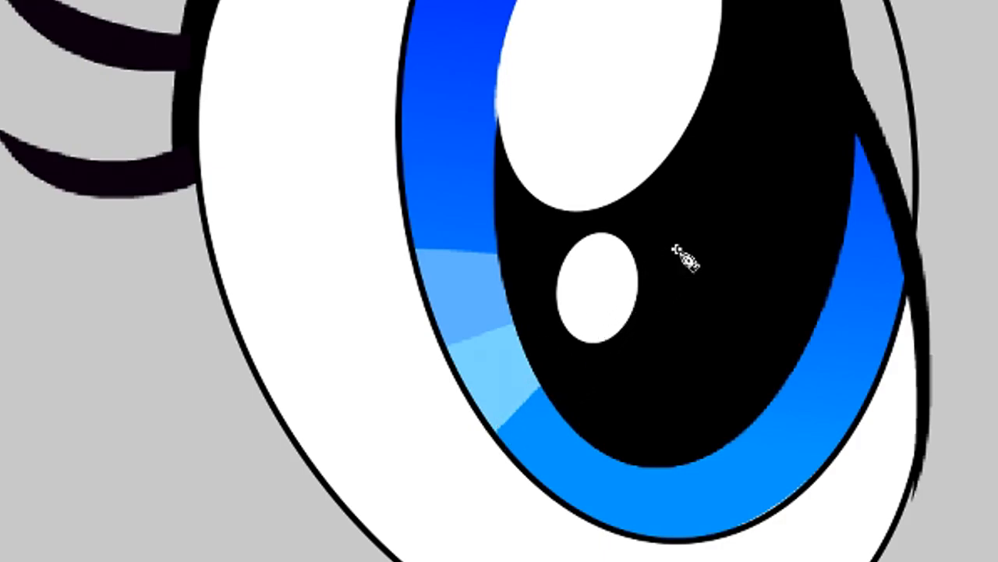
left_click(674, 254)
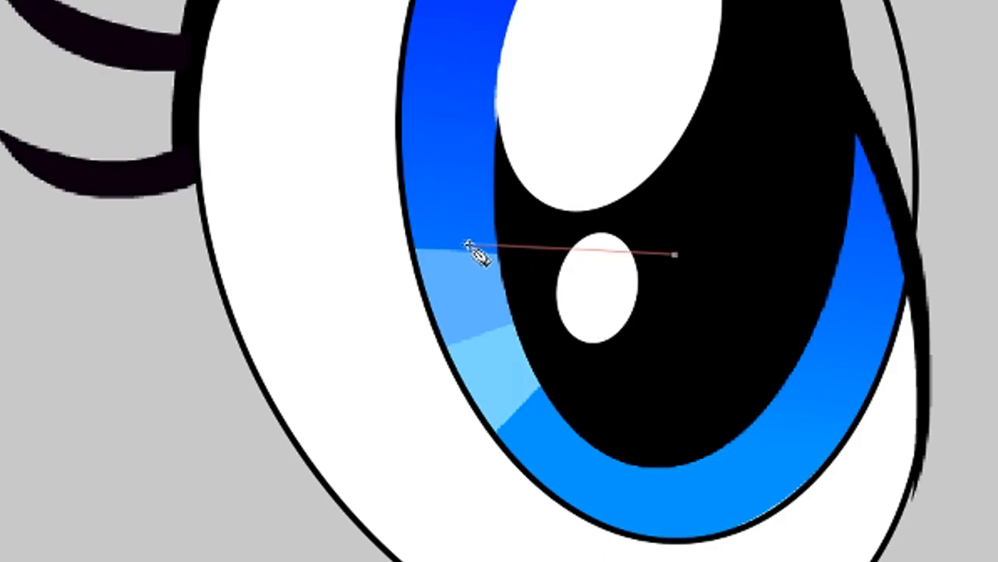
left_click(359, 248)
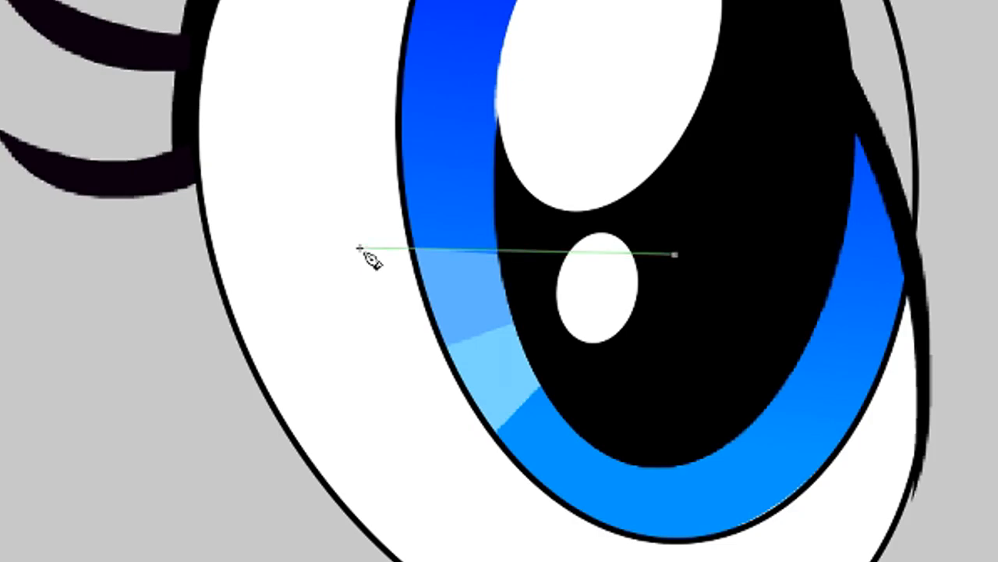
left_click(470, 459)
left_click(672, 254)
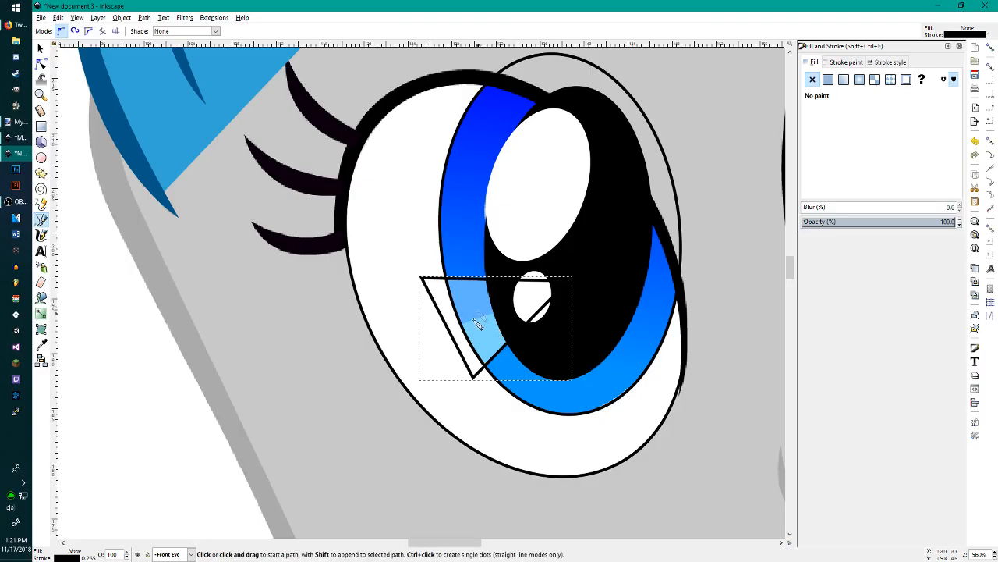
Step: Add a node on the triangle's outer edge in line with the boundary between the two light blue reflections
scroll(484, 344, "up", 2)
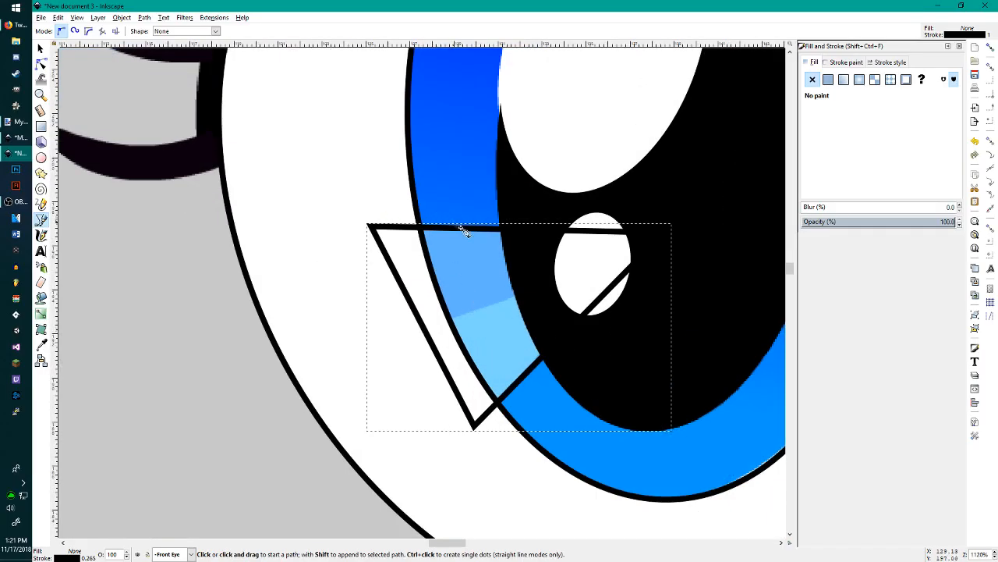
key("n")
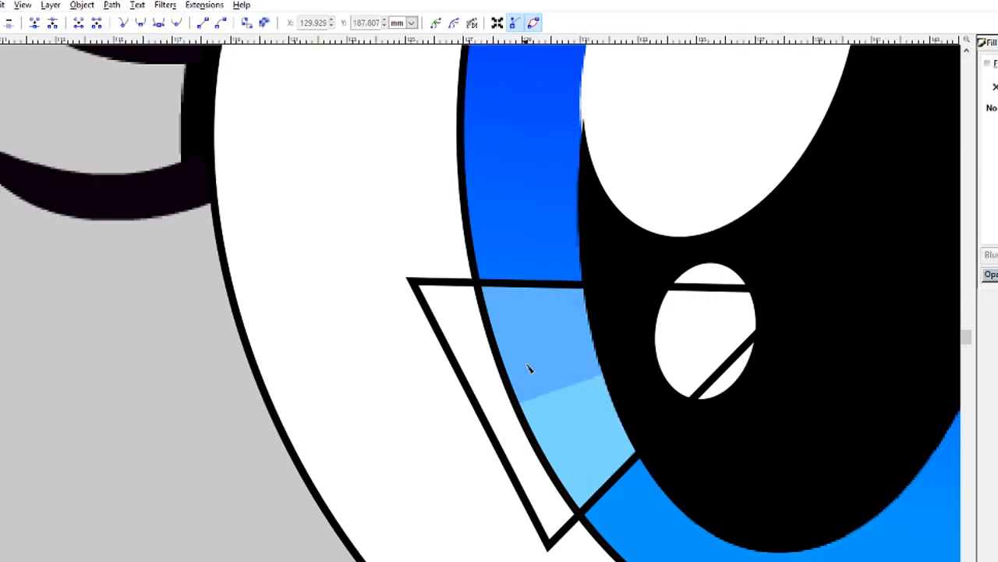
left_click(509, 286)
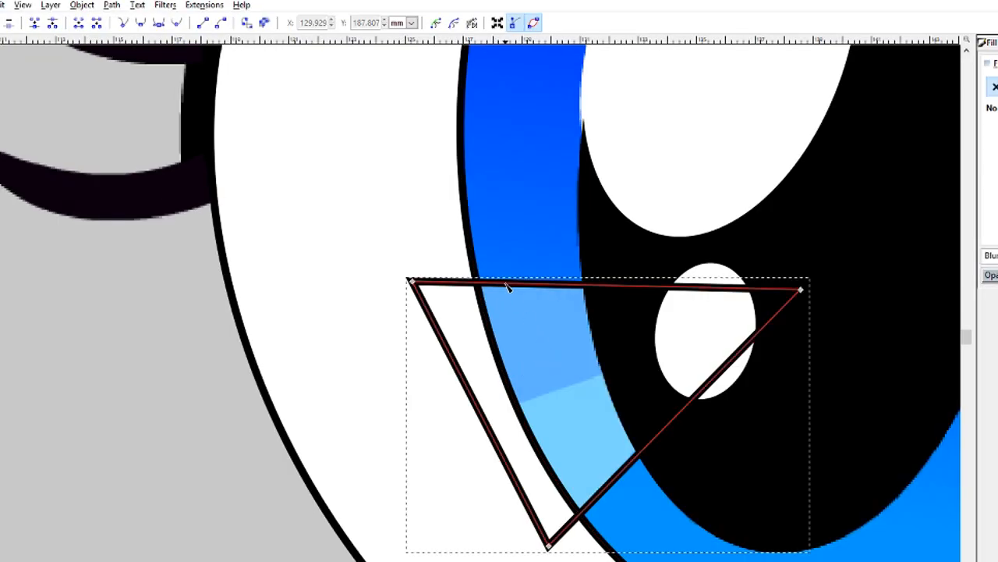
left_click(491, 426)
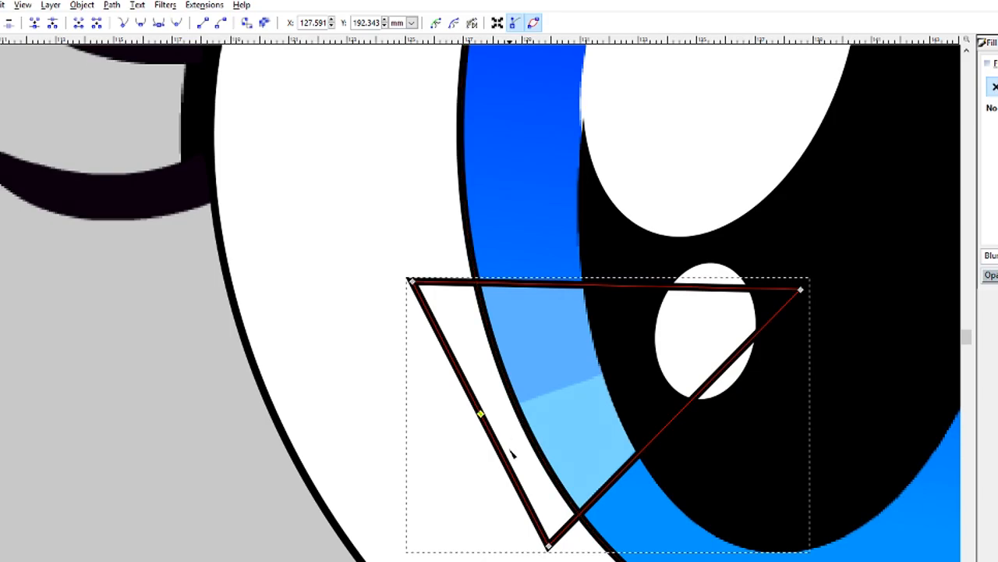
key("Escape")
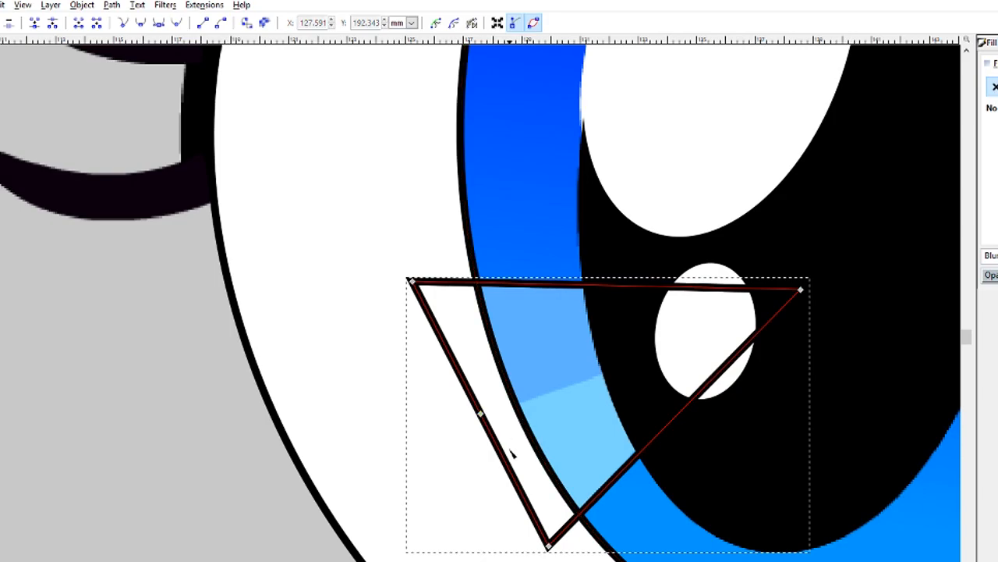
left_click_drag(413, 284, 381, 356)
key("ctrl+z")
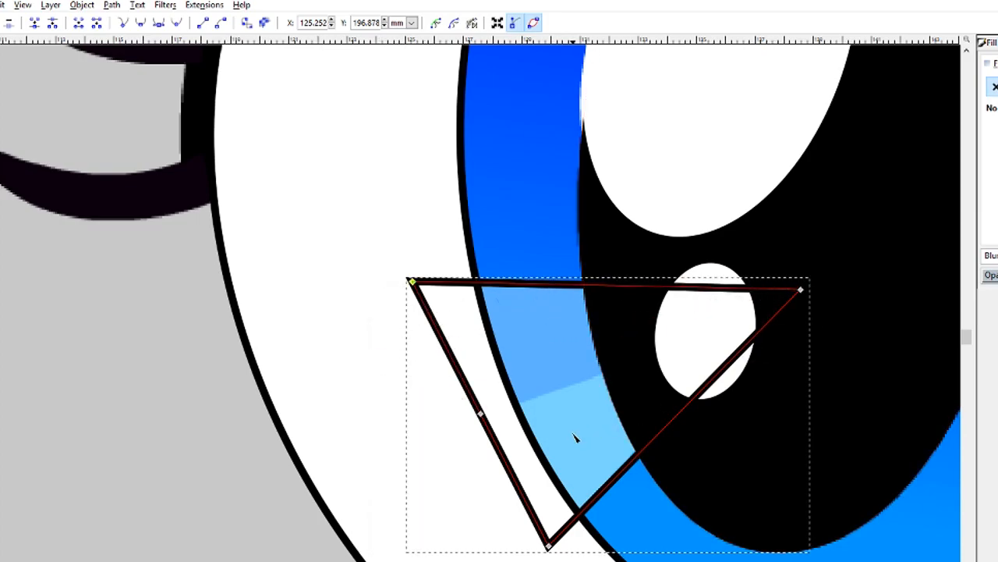
Step: Reduce a duplicate of the triangle to the lower wedge by deleting its upper outer node and straightening the new edge with corner nodes
left_click_drag(375, 241, 450, 312)
key("Delete")
left_click_drag(446, 409, 505, 437)
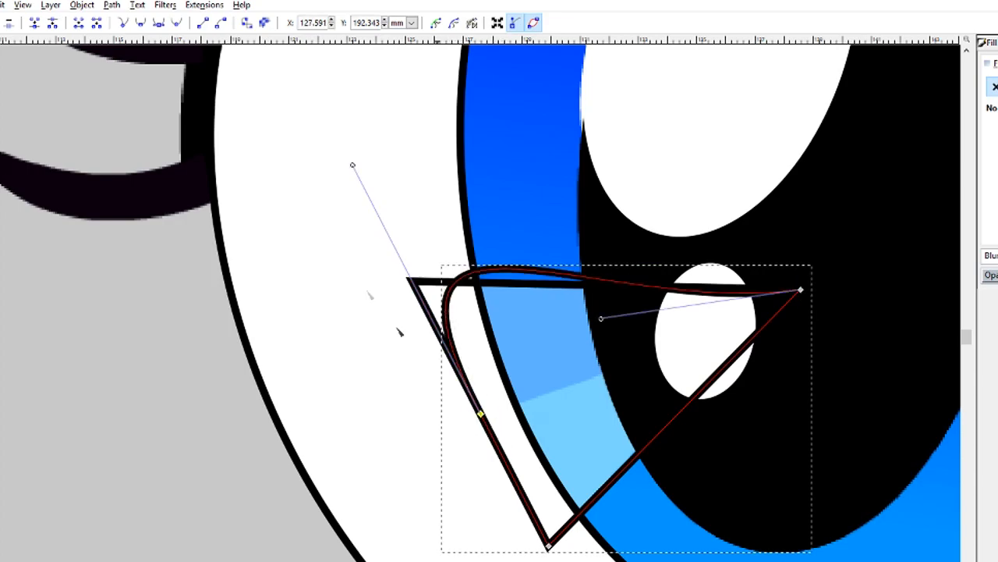
left_click(125, 23)
left_click_drag(833, 278, 762, 317)
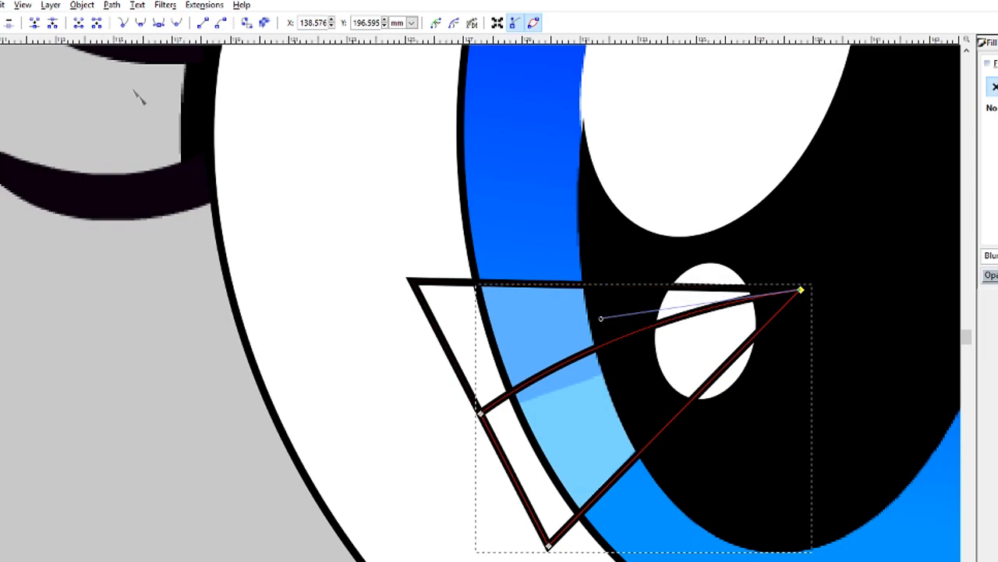
left_click(126, 23)
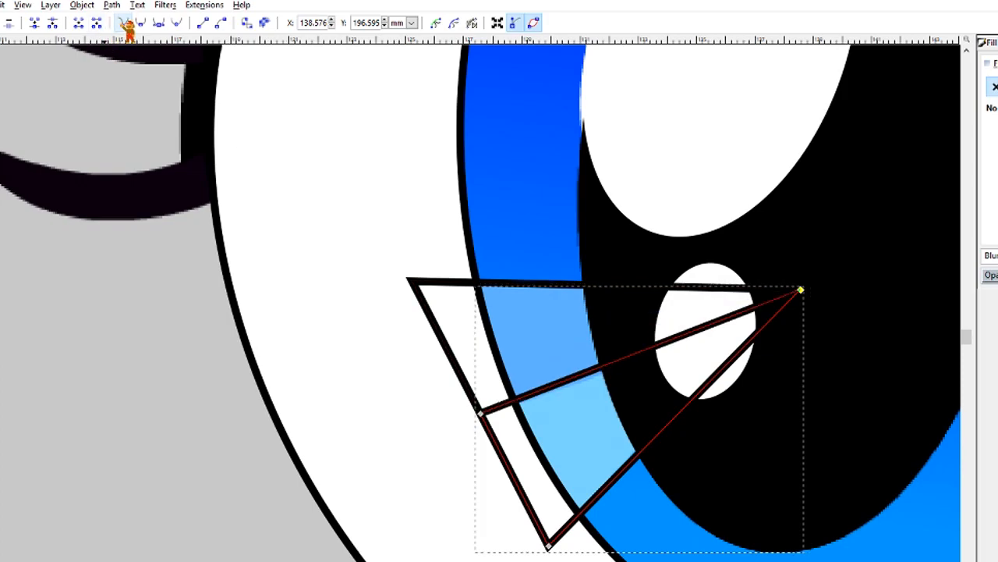
Step: Reduce the original triangle to the upper wedge by deleting its lowest node and straightening the new edge with corner nodes
left_click(414, 286)
left_click(548, 545)
key("Delete")
left_click_drag(471, 435, 842, 278)
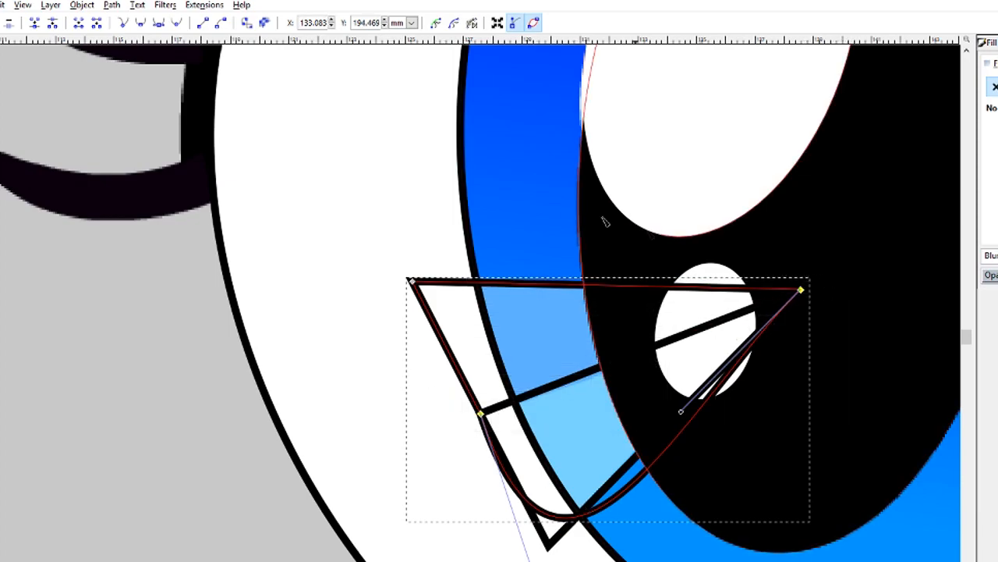
left_click(130, 22)
left_click(496, 438)
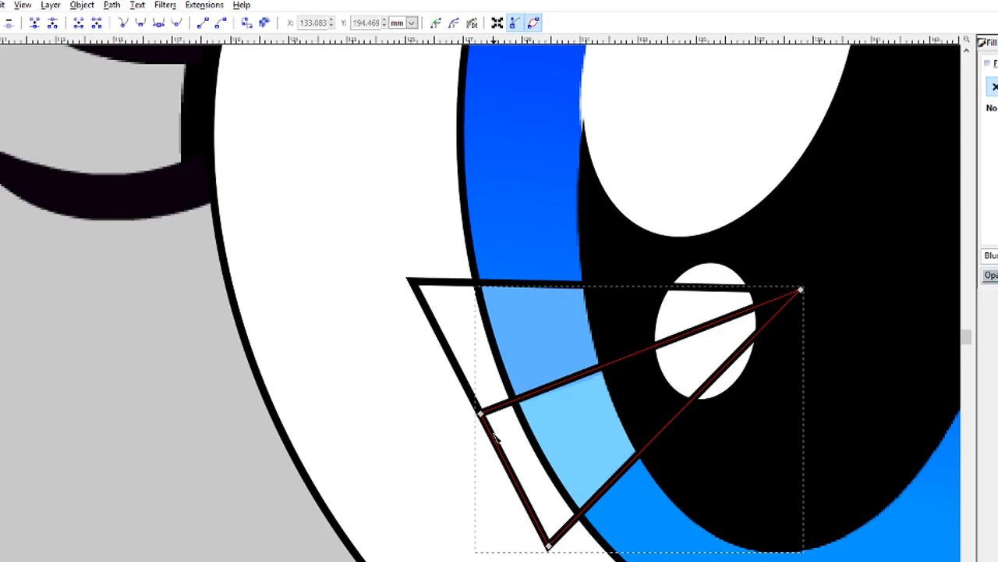
Step: Select the lower wedge and sample the lightest iris reflection colour from the reference pony in paint.net
left_click(464, 382)
left_click(504, 455)
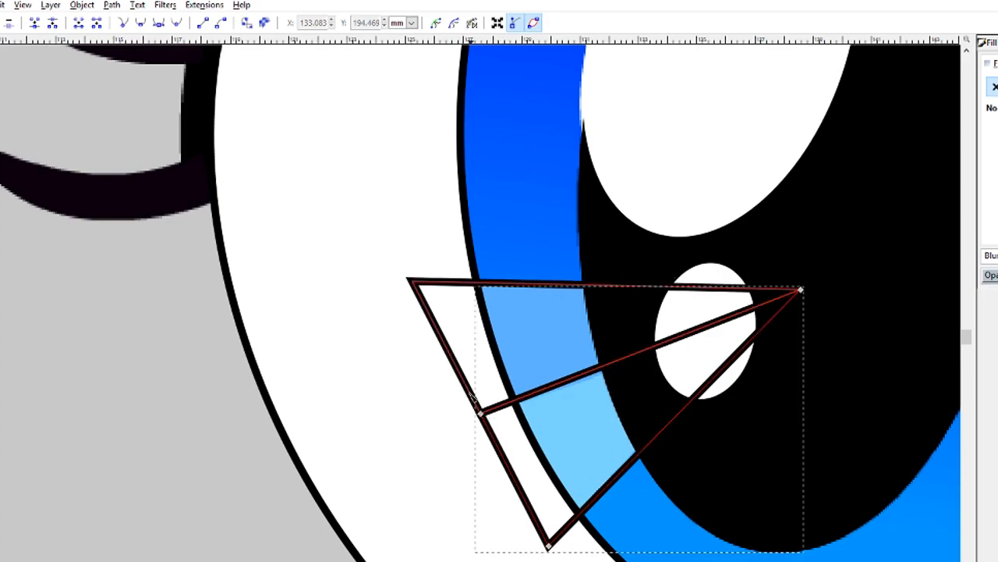
left_click(470, 394)
left_click(503, 464)
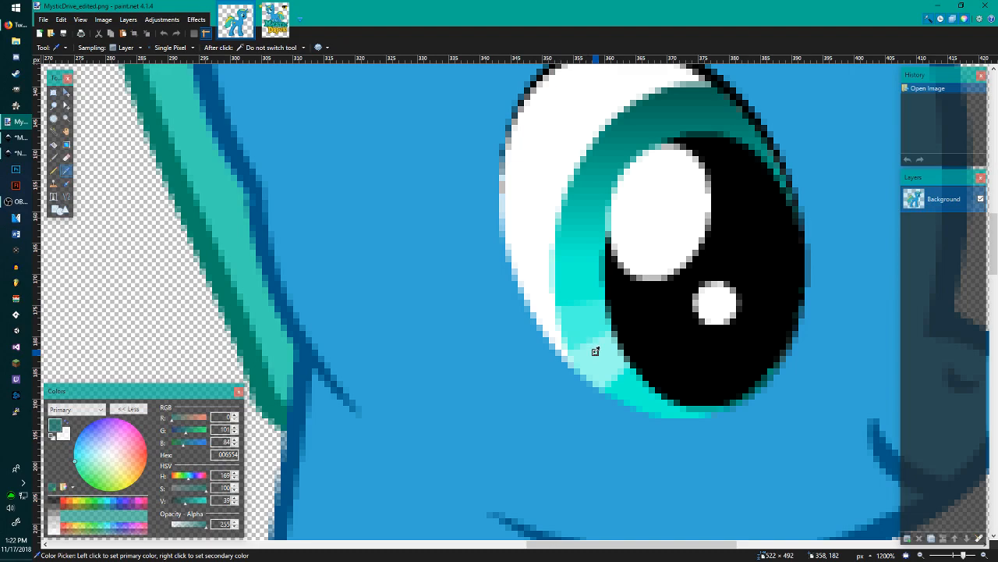
left_click(595, 351)
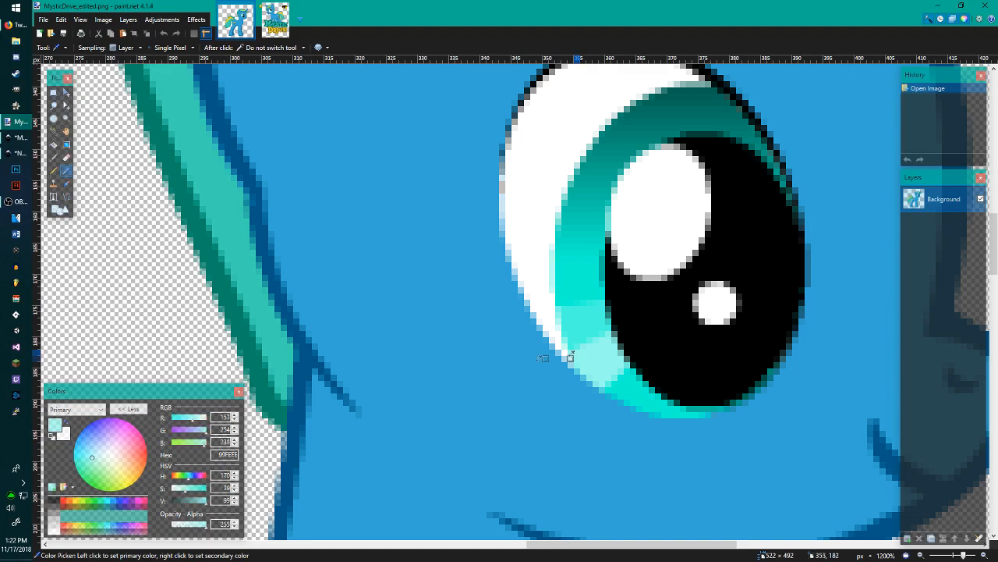
left_click(18, 152)
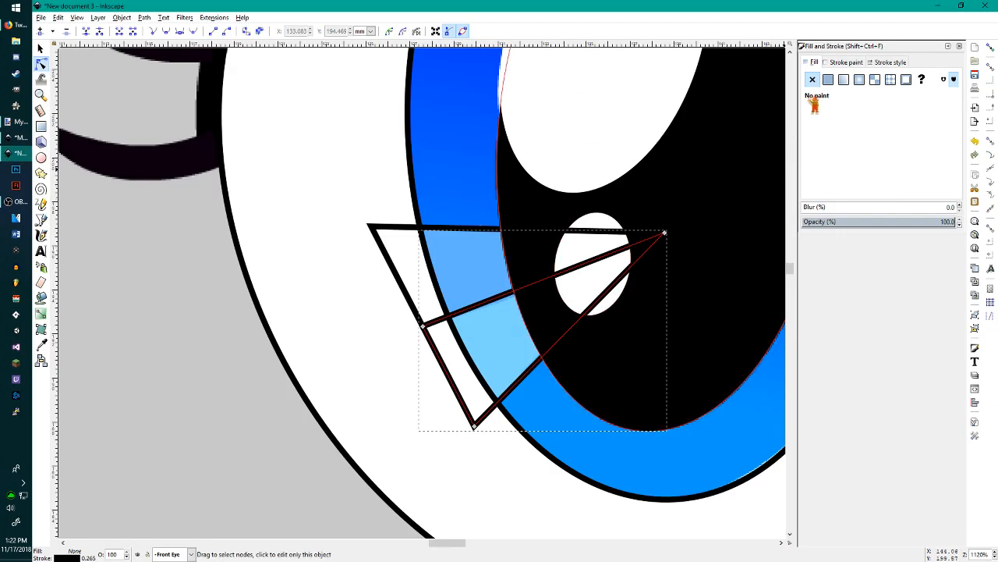
Step: Fill the lower wedge with flat colour 99FEEE and remove its outline
left_click(828, 78)
type("99FEEE")
key("Return")
left_click(832, 68)
left_click(812, 79)
Step: Select the upper wedge and sample the darker iris reflection colour from the reference pony in paint.net
left_click(464, 227)
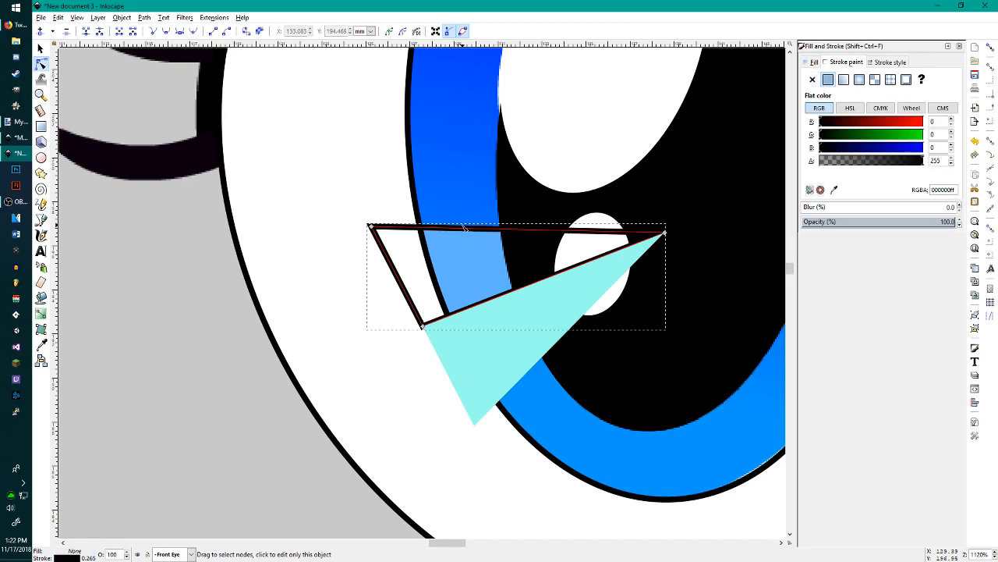
left_click(18, 122)
left_click(582, 313)
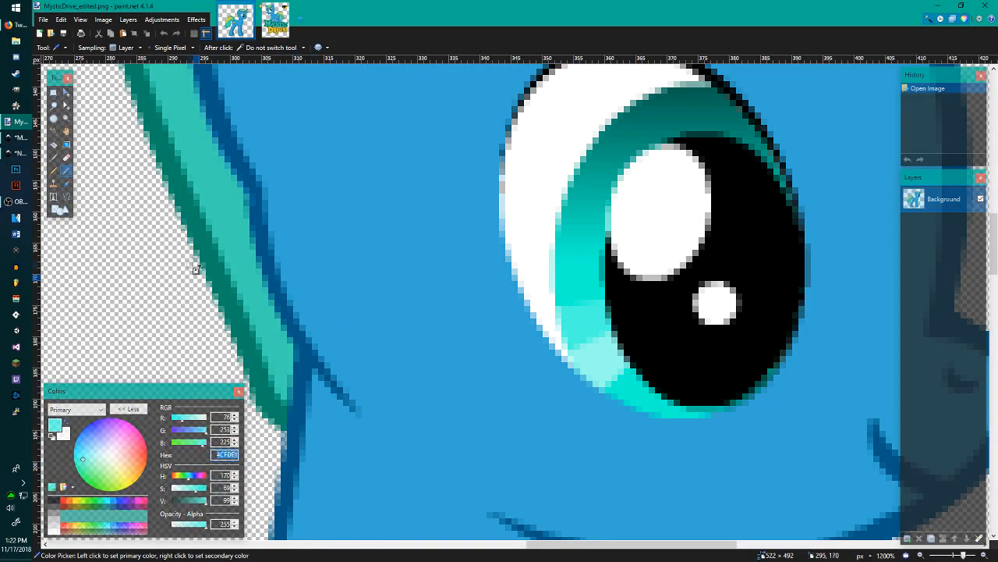
left_click(17, 153)
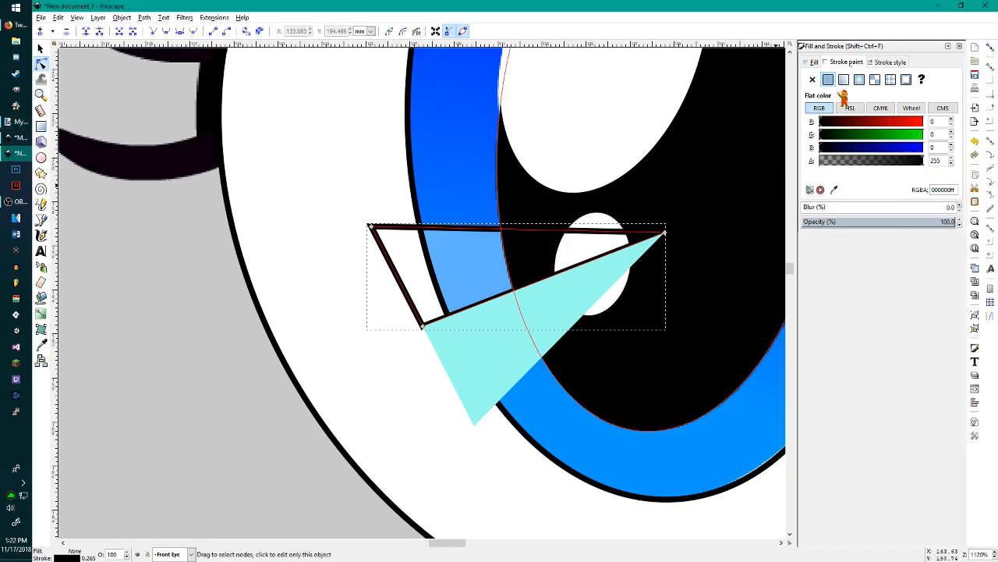
Step: Remove the upper wedge's outline and fill it with flat colour 4CFDE1
left_click(812, 79)
left_click(812, 61)
left_click(828, 79)
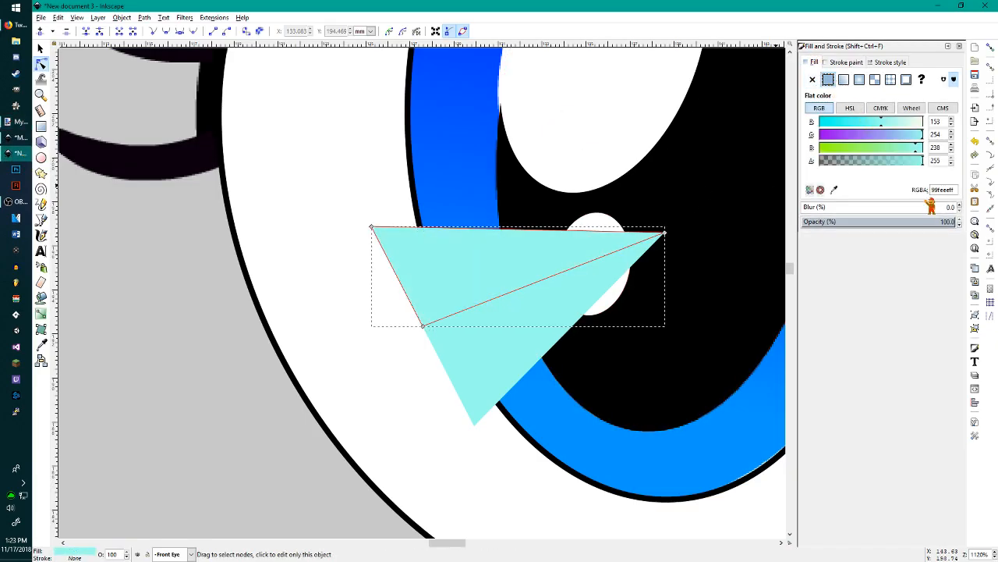
left_click_drag(954, 191, 915, 192)
type("4CFDE1")
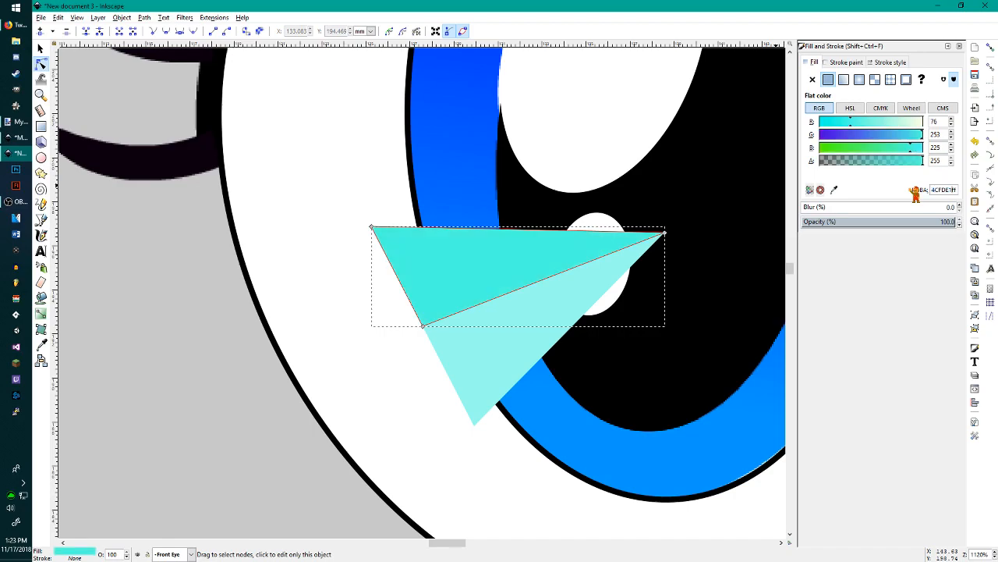
left_click(473, 420)
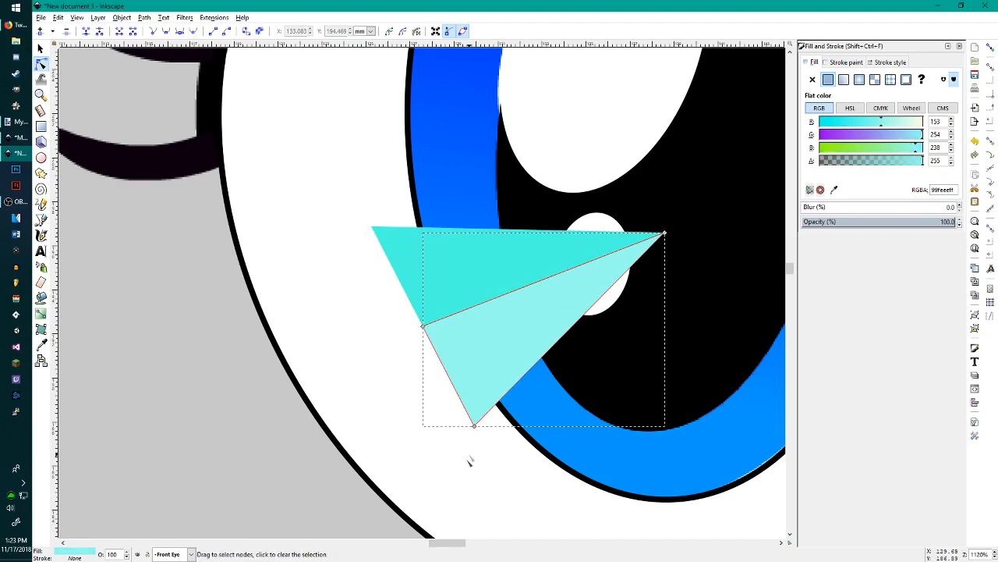
left_click(468, 458)
Step: Give the near eye's iris ellipse a flat light teal fill and remove its black outline
scroll(461, 465, "down", 3)
scroll(453, 462, "down", 1)
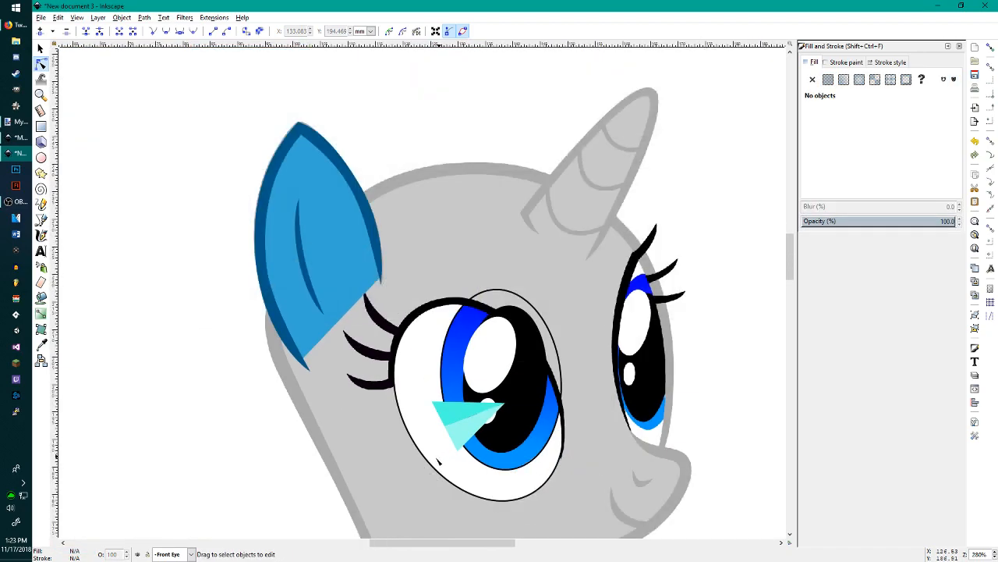
scroll(439, 462, "down", 1)
scroll(444, 406, "up", 5)
scroll(526, 362, "down", 1)
left_click(528, 380)
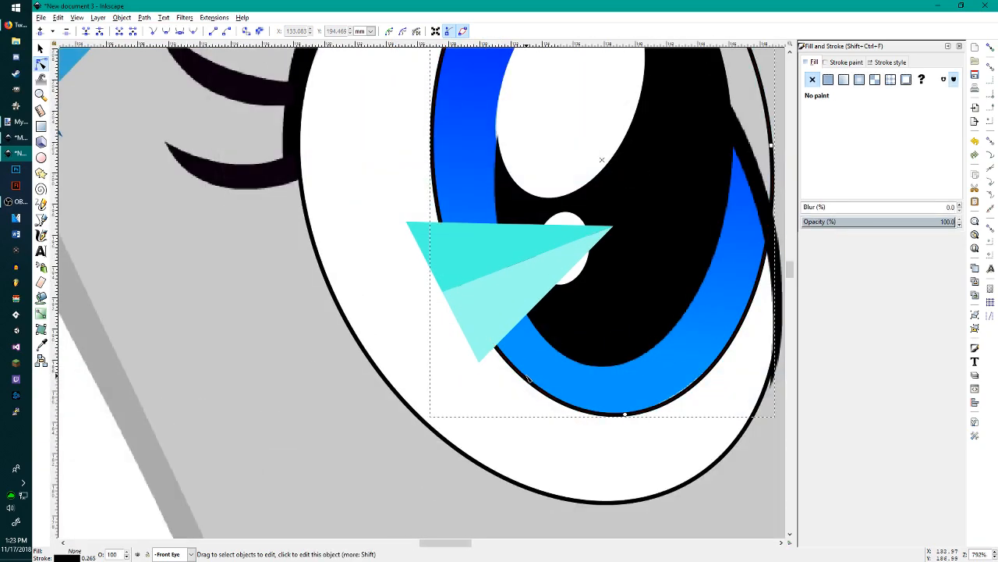
left_click(828, 79)
left_click(847, 62)
left_click(812, 79)
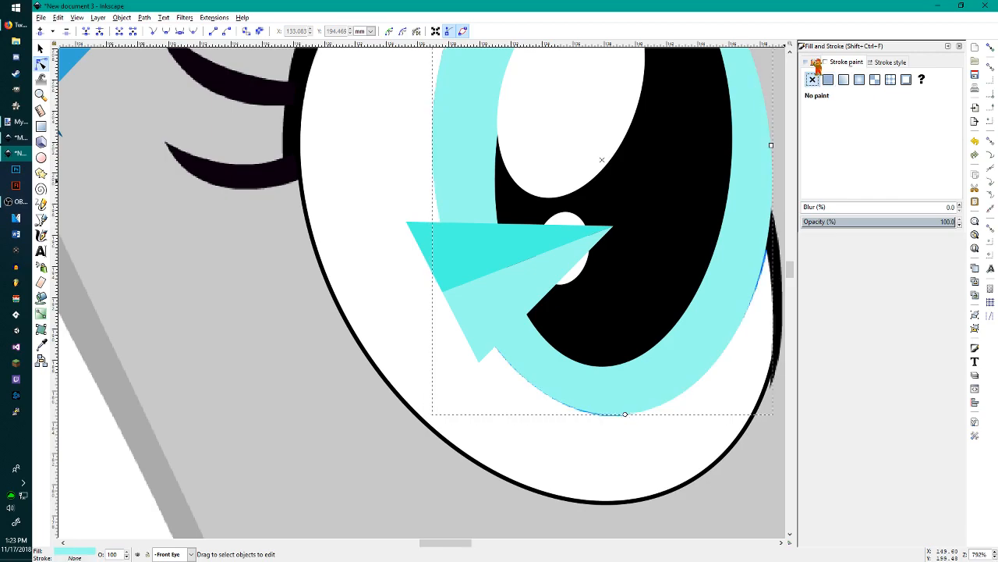
Step: Change the iris ellipse's fill to a linear gradient
left_click(814, 62)
scroll(624, 328, "up", 6)
left_click(846, 78)
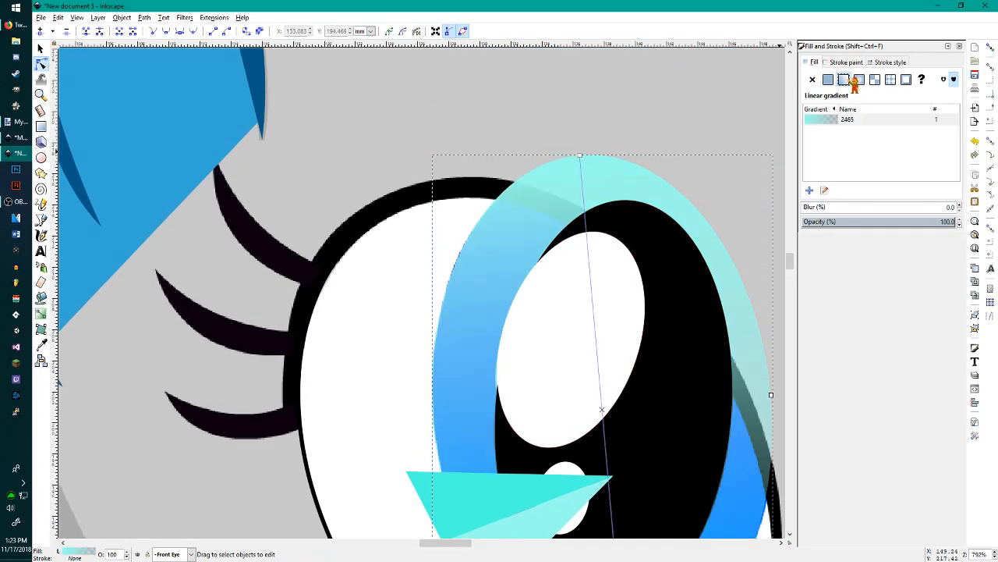
Step: Open the near eye iris ellipse's linear gradient 2465 for editing
scroll(632, 296, "down", 3)
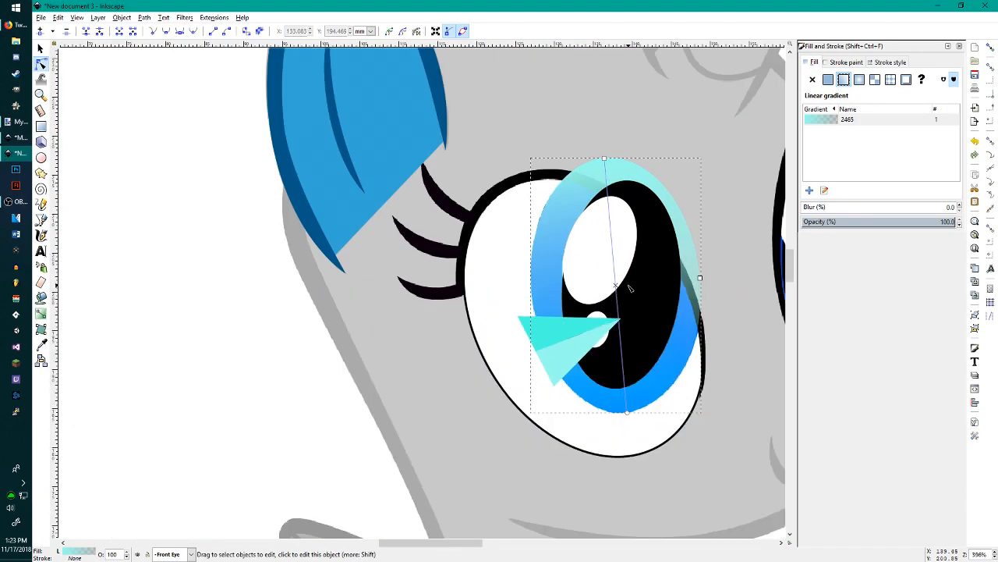
left_click(826, 120)
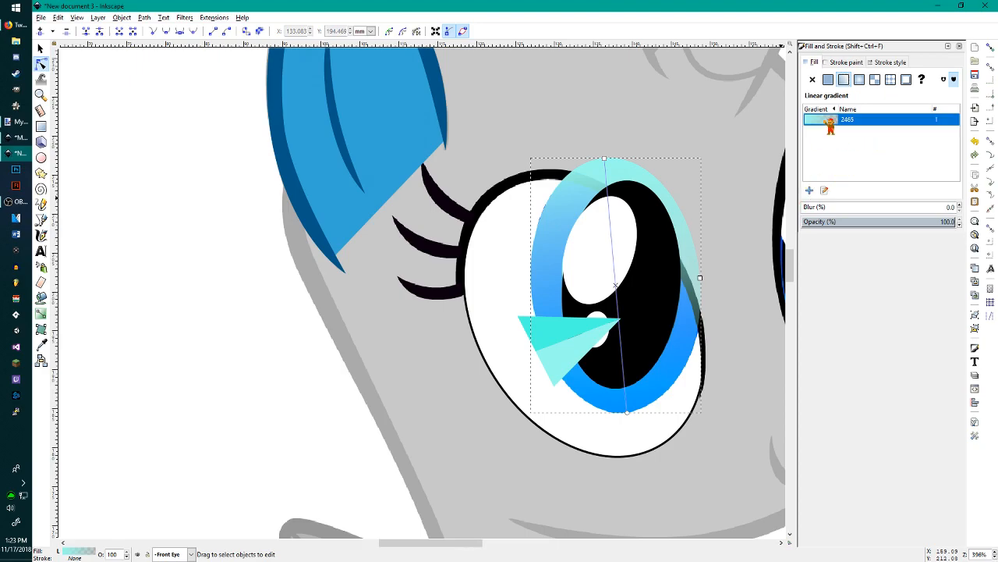
left_click(19, 122)
left_click(26, 123)
left_click(602, 166)
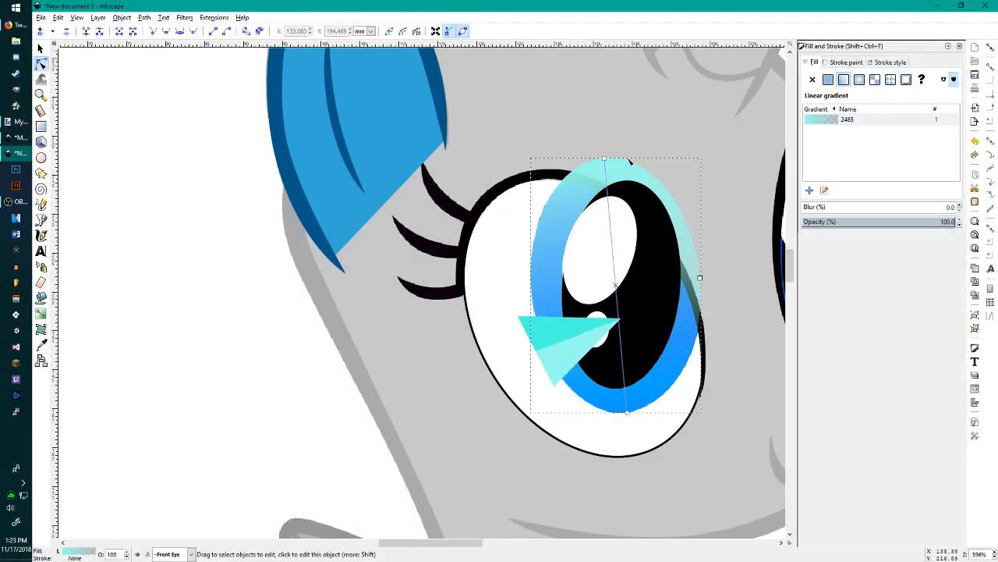
left_click(833, 120)
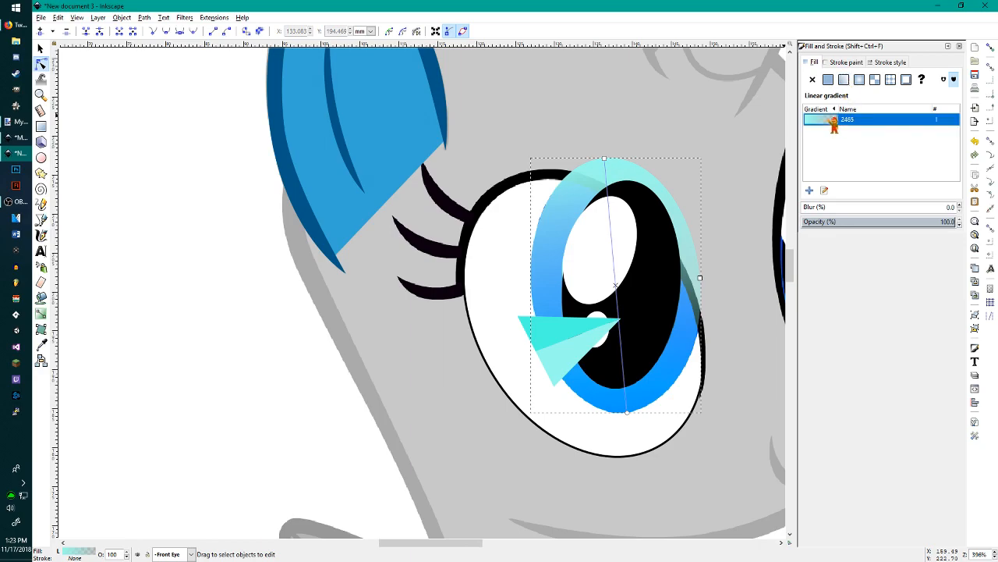
left_click(825, 190)
left_click(206, 31)
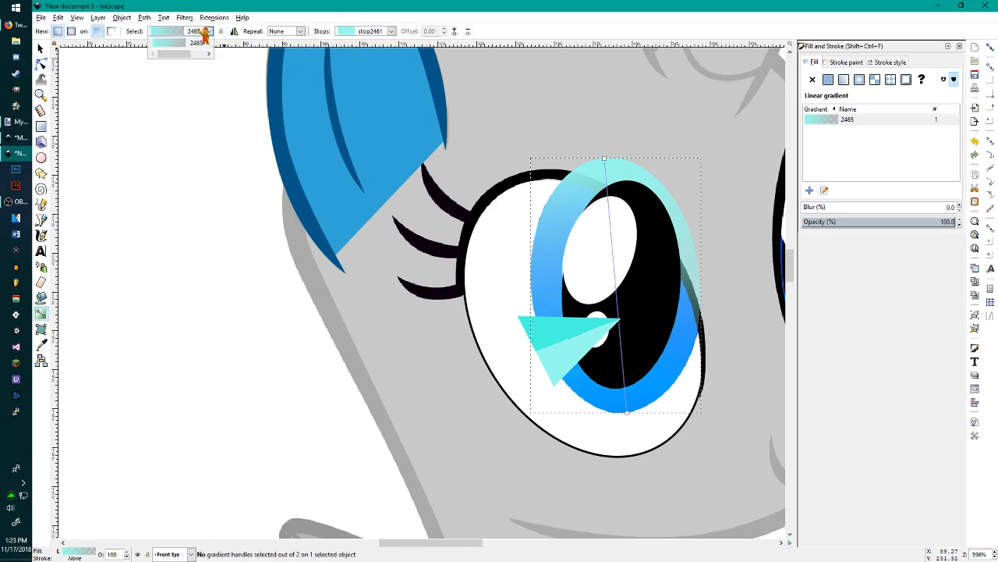
left_click(199, 42)
Step: Duplicate the near eye's teal gradient iris ellipse in place
scroll(727, 247, "up", 1)
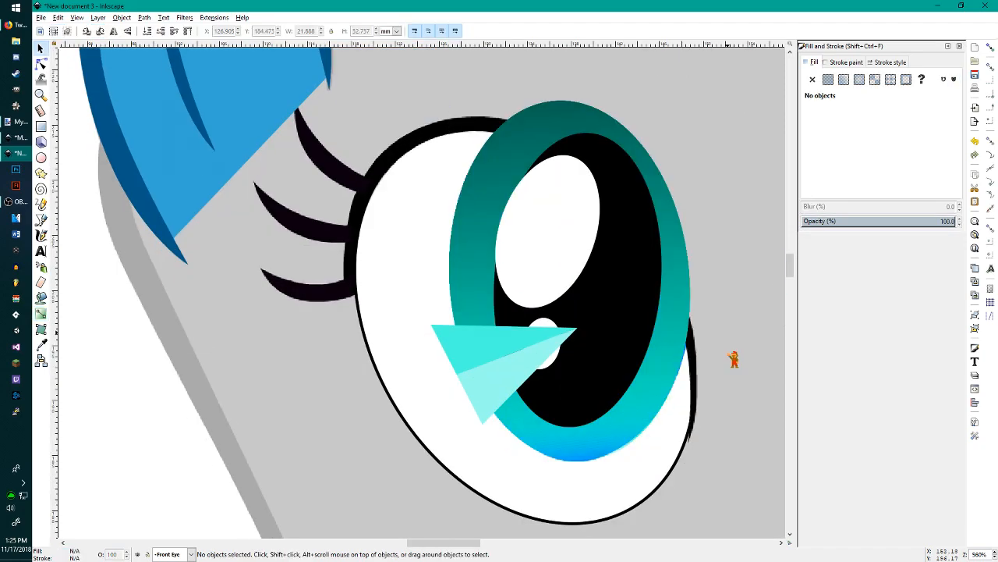
scroll(732, 356, "down", 1)
scroll(732, 356, "up", 1)
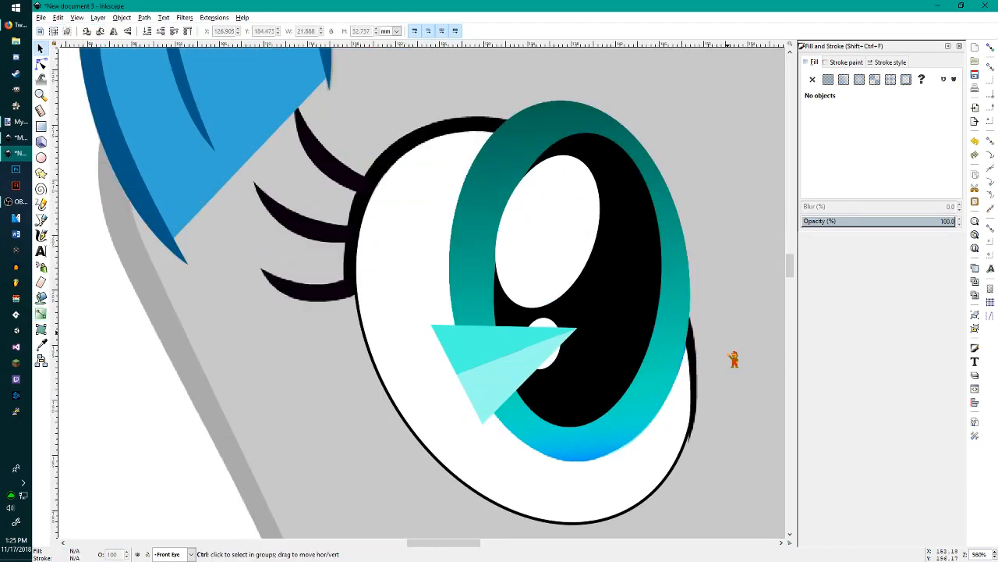
left_click(460, 259)
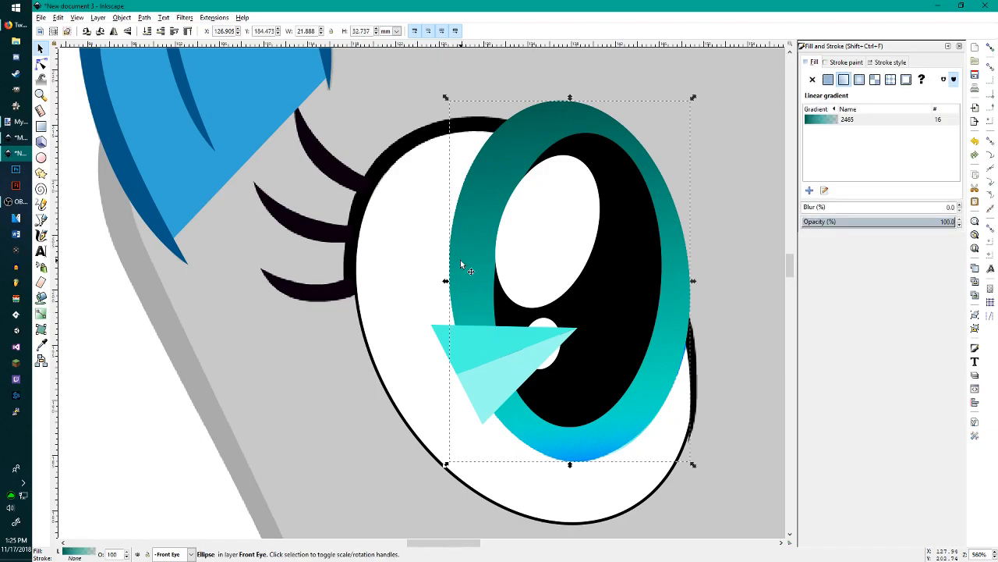
key("ctrl+d")
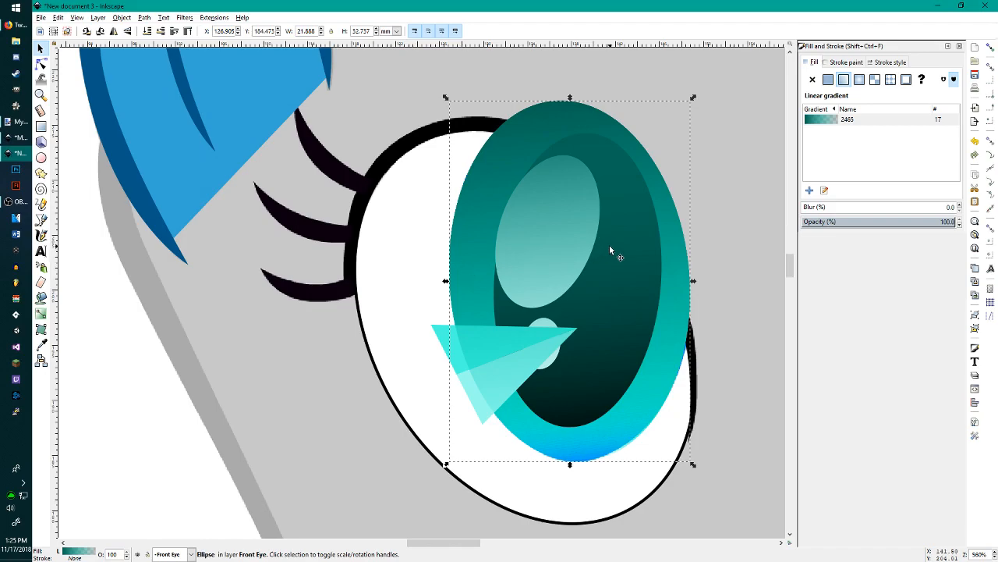
Step: Select both teal reflection wedges together with the duplicated iris ellipse and clip the wedges to the ellipse
scroll(610, 246, "up", 2)
scroll(610, 247, "down", 2)
scroll(607, 251, "down", 2)
scroll(606, 251, "up", 2)
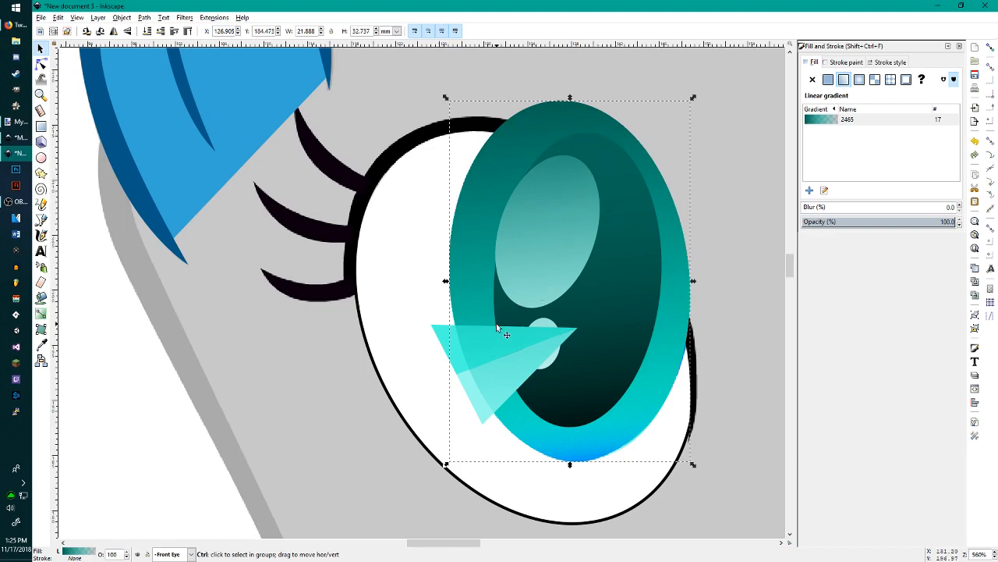
scroll(496, 323, "up", 1)
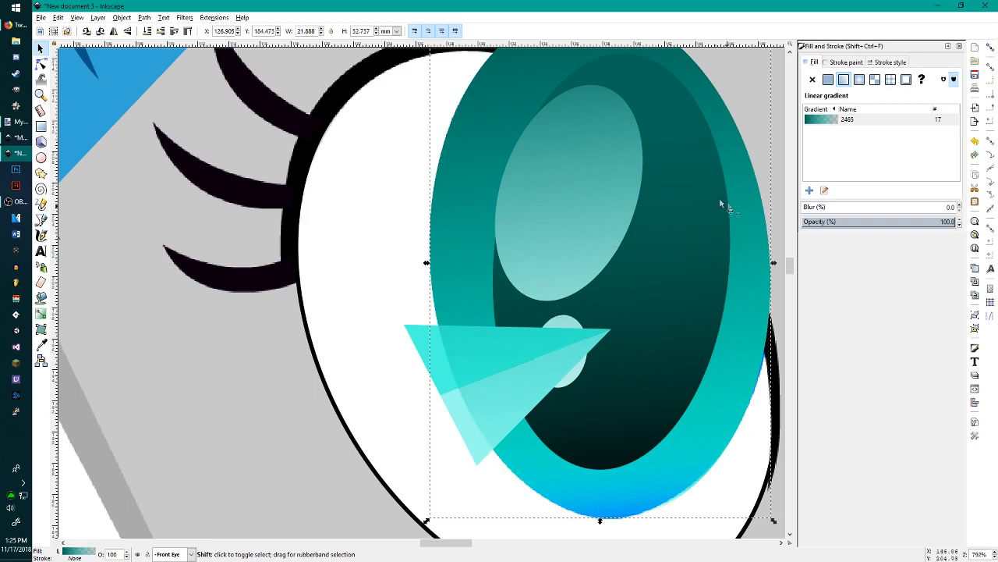
left_click(469, 435, "shift")
left_click(441, 380, "shift")
right_click(458, 412)
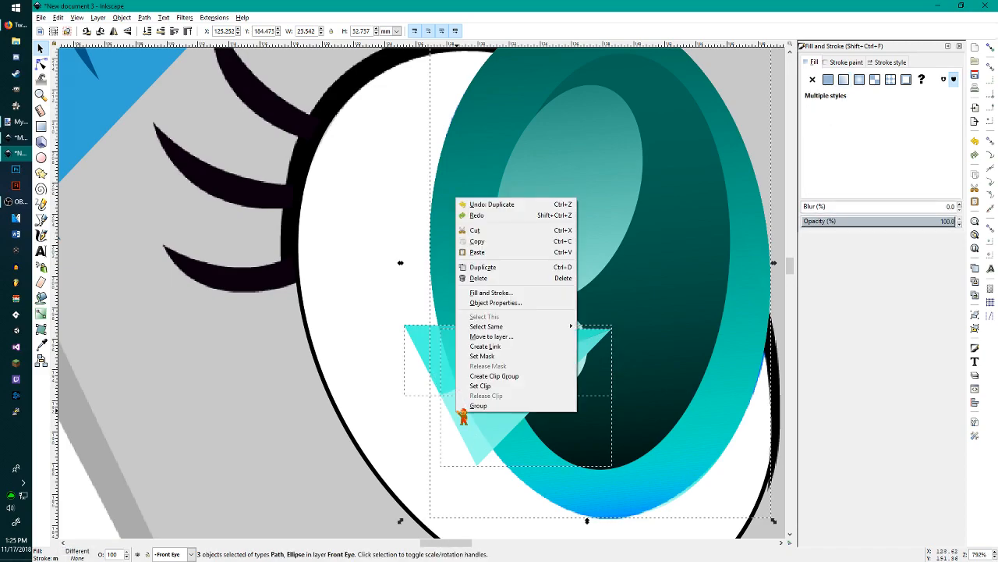
left_click(483, 386)
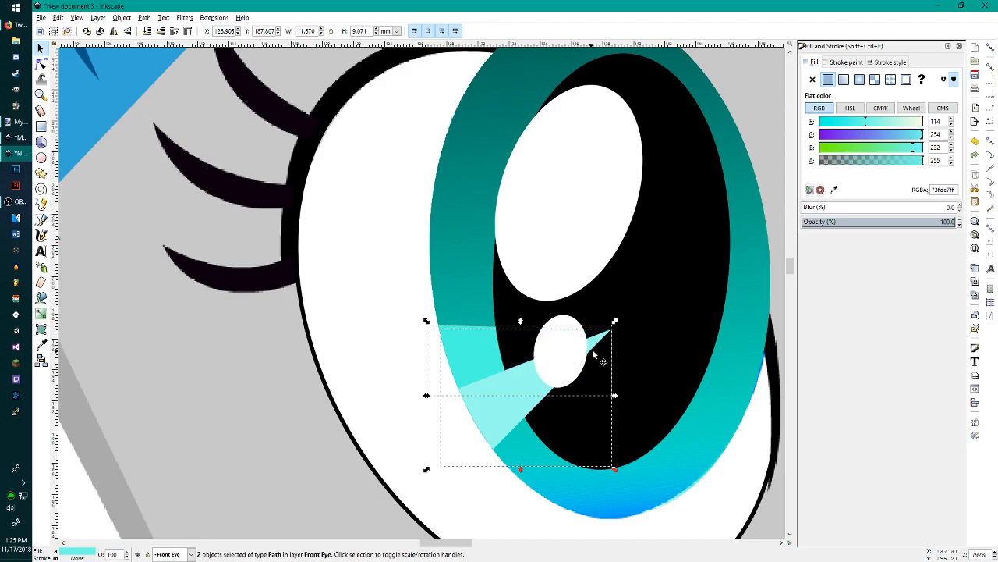
Step: Lower both clipped reflection wedges beneath the black pupil while keeping them above the iris, and clear the selection
left_click(461, 353)
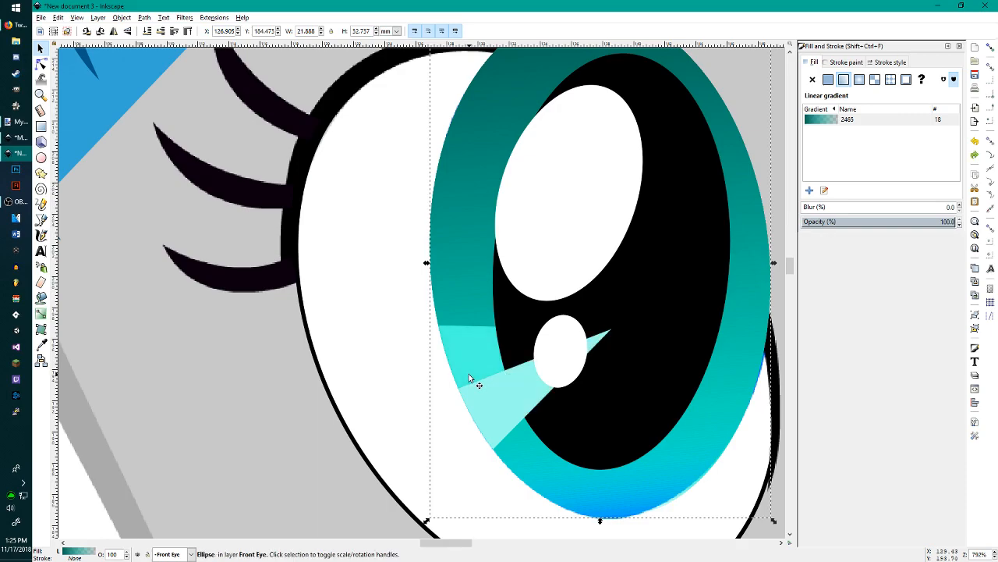
left_click(479, 352)
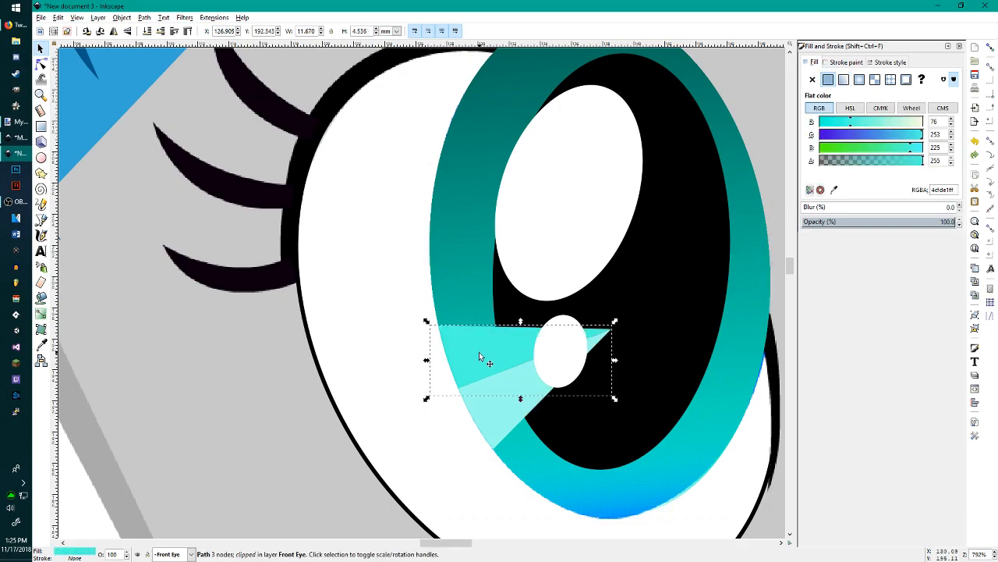
left_click(482, 403)
key("Escape")
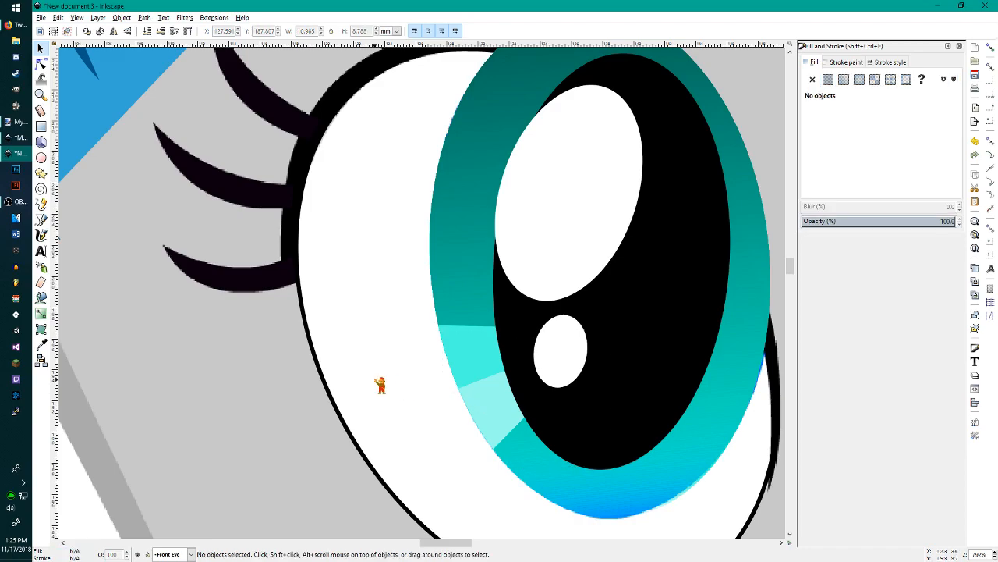
Step: Add a layer named Eyelashes above the Front Eye layer
scroll(394, 379, "down", 1, "ctrl")
scroll(413, 376, "down", 1, "ctrl")
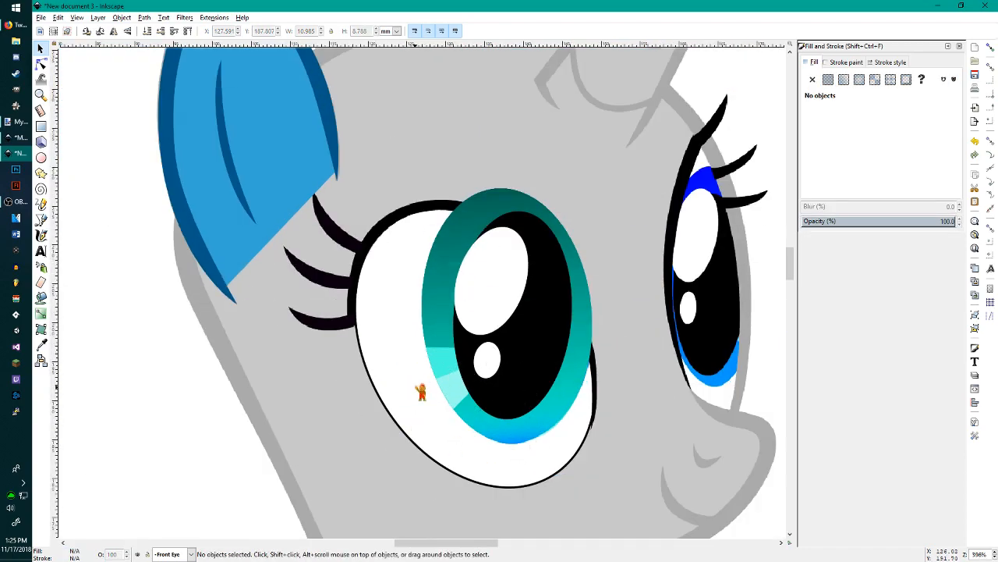
scroll(670, 366, "down", 1, "ctrl")
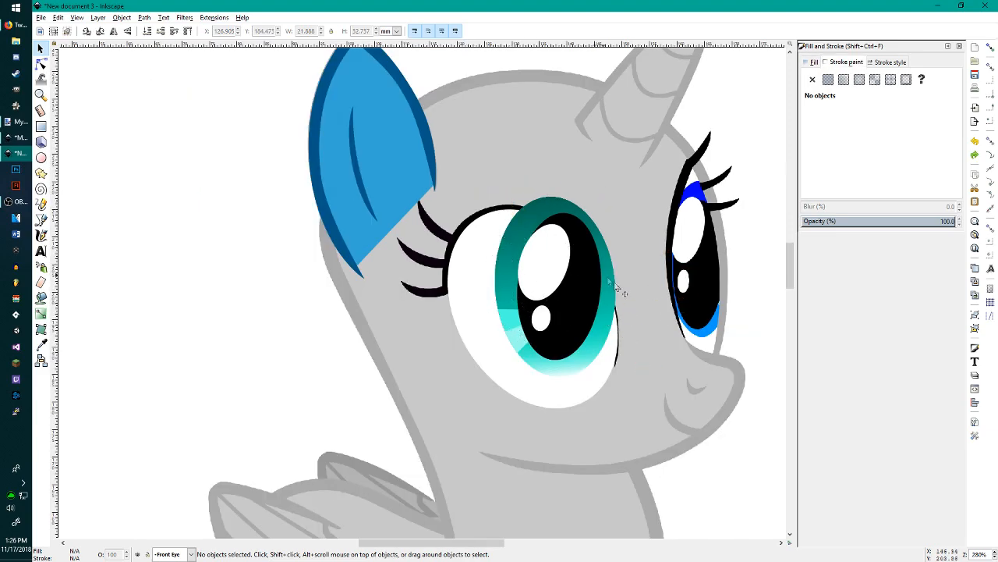
scroll(612, 289, "down", 1, "ctrl")
scroll(628, 320, "up", 2, "ctrl")
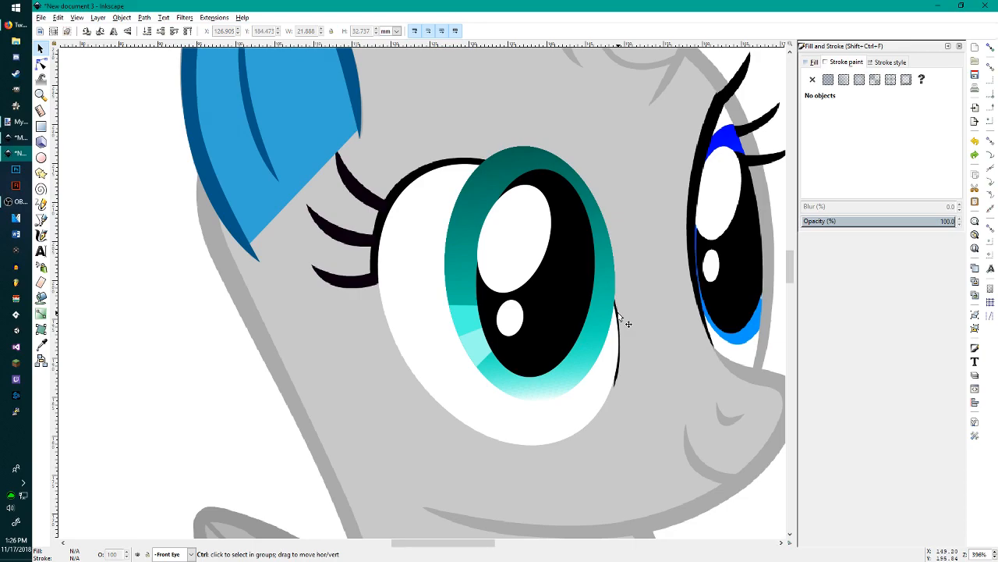
left_click(188, 554)
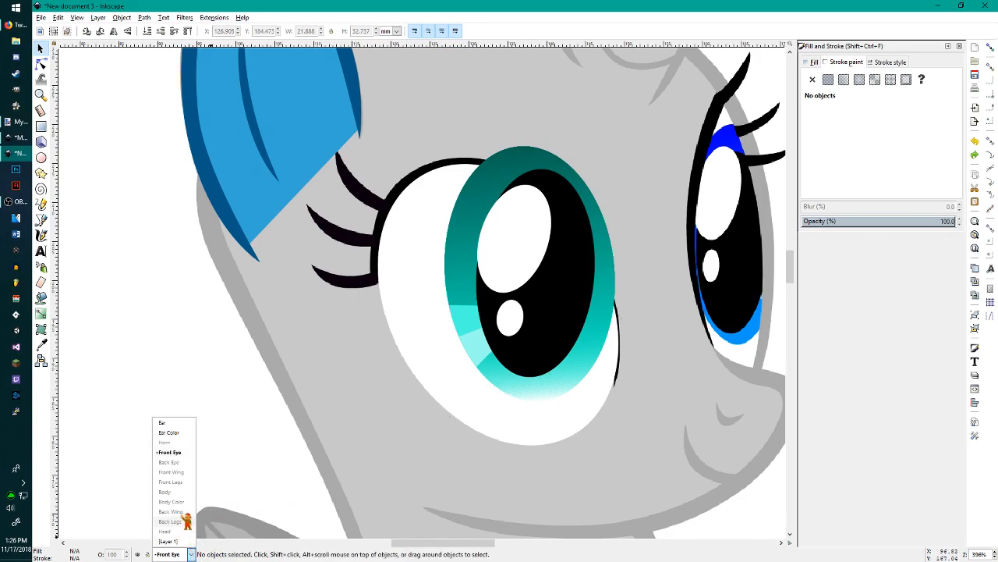
left_click(186, 452)
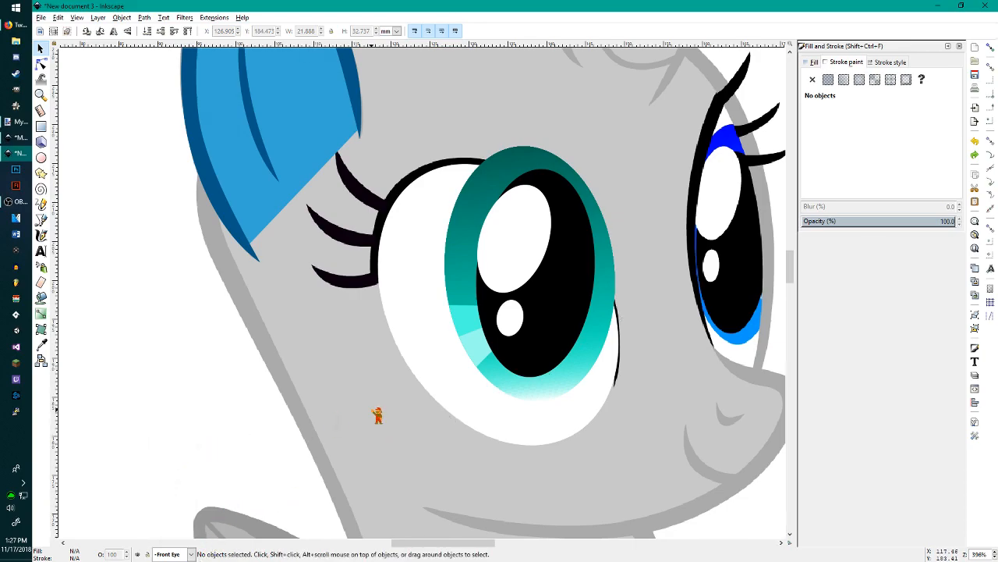
key("ctrl+shift+n")
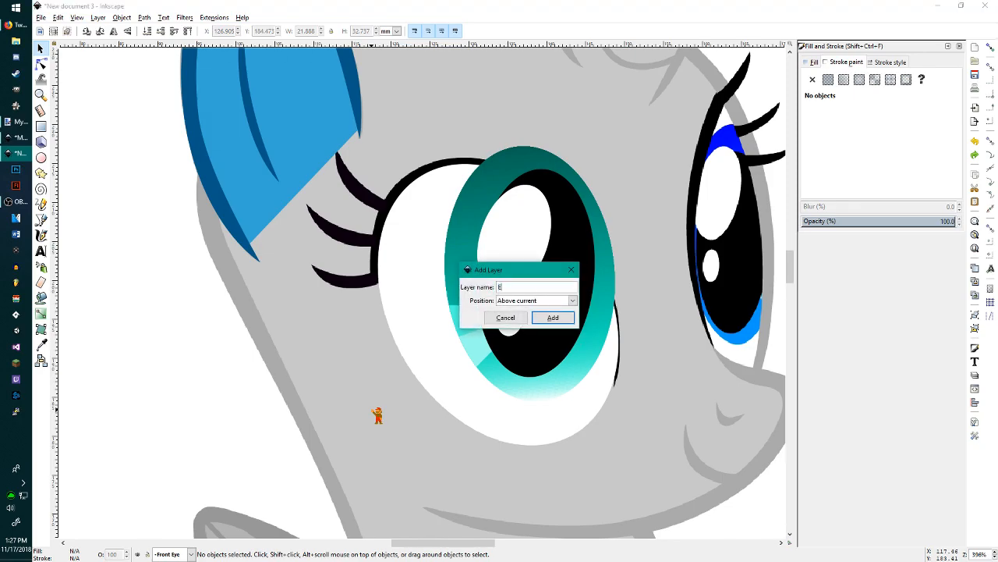
key("Return")
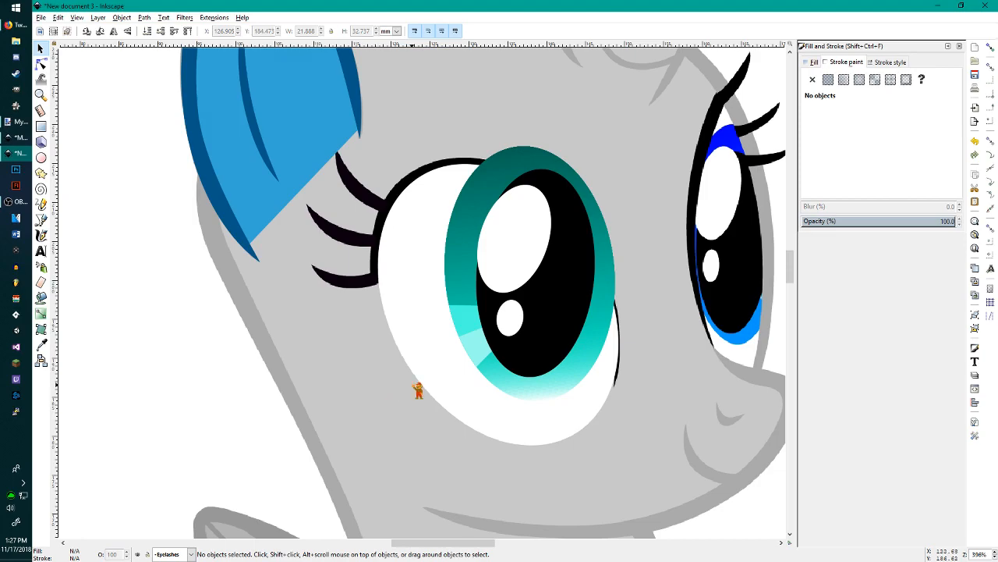
Step: Draw a straight Bezier line from the near eye's inner corner to the base of its lowest lash
scroll(415, 342, "up", 1)
key("b")
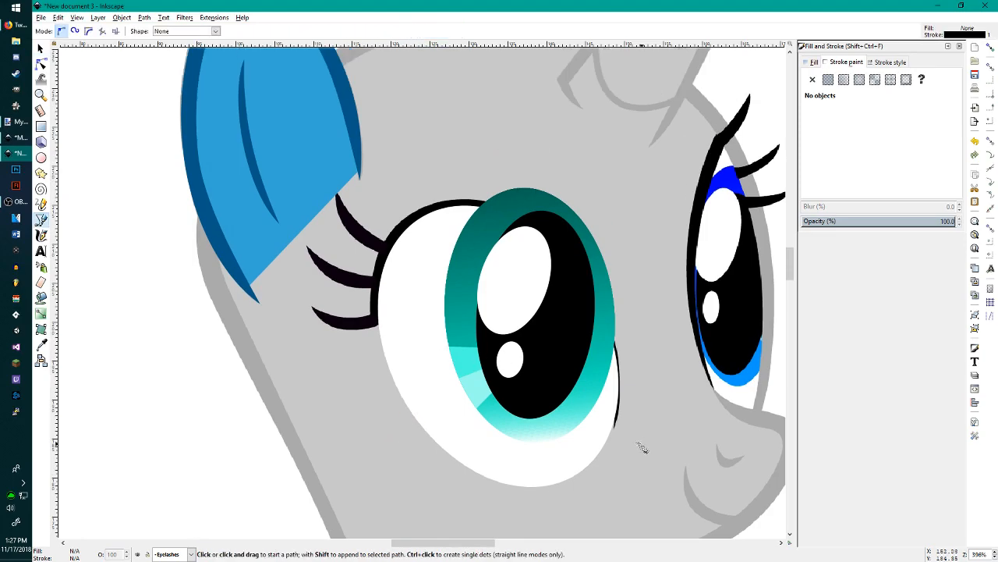
left_click(615, 428)
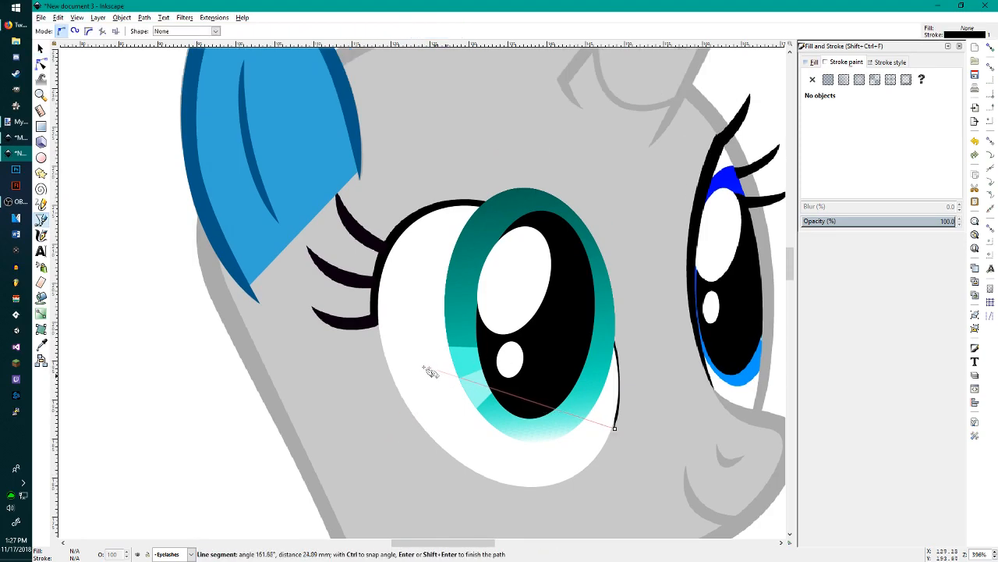
left_click(379, 326)
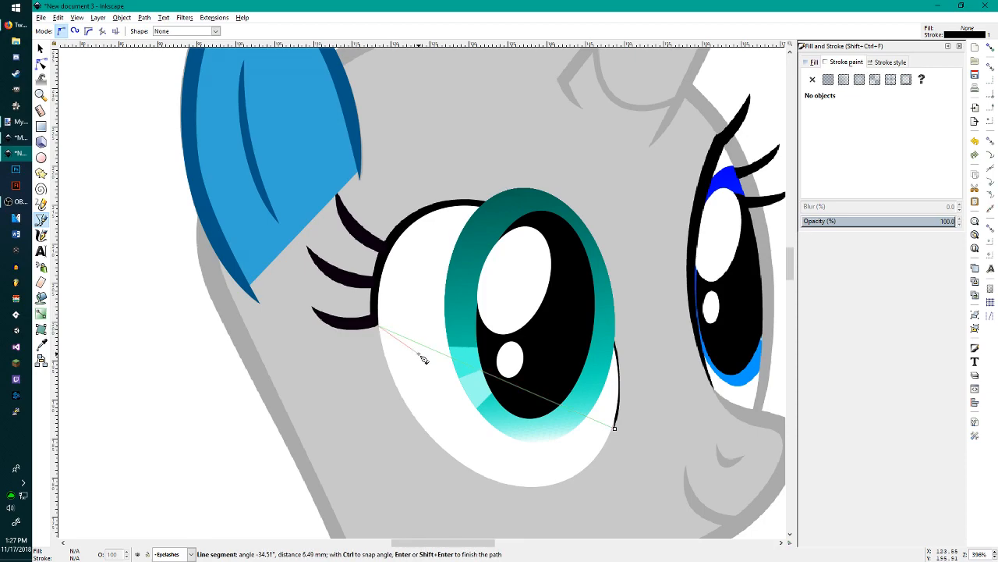
right_click(419, 355)
left_click(480, 376)
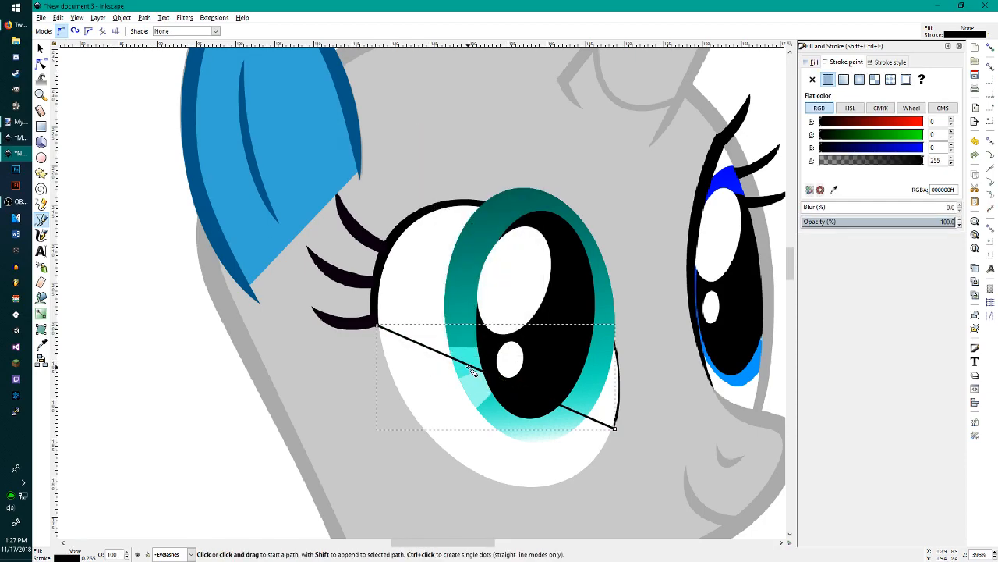
Step: Bend the straight line into an arch that follows the near eye's upper lid
key("n")
left_click_drag(546, 402, 601, 314)
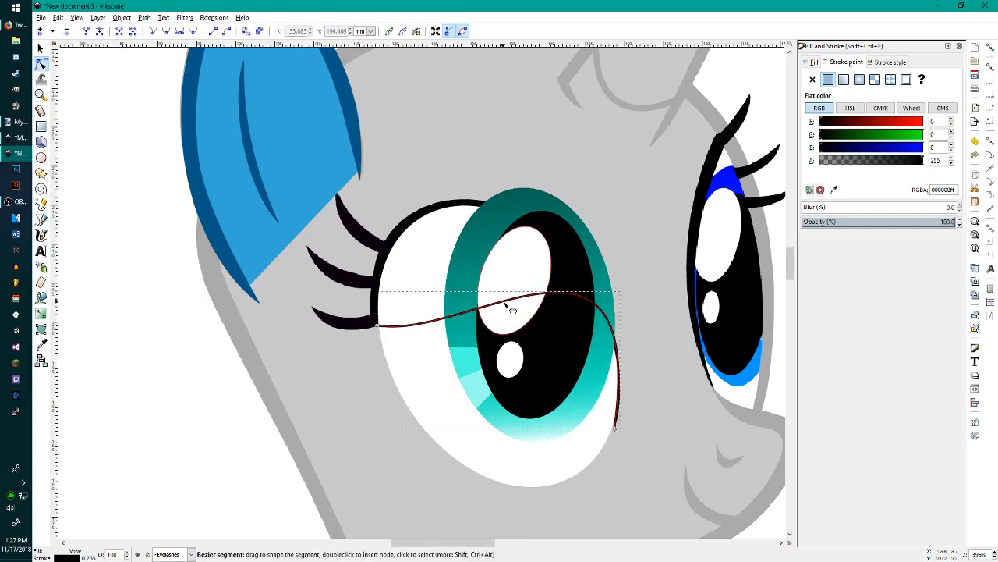
left_click_drag(503, 305, 628, 396)
left_click_drag(485, 224, 489, 212)
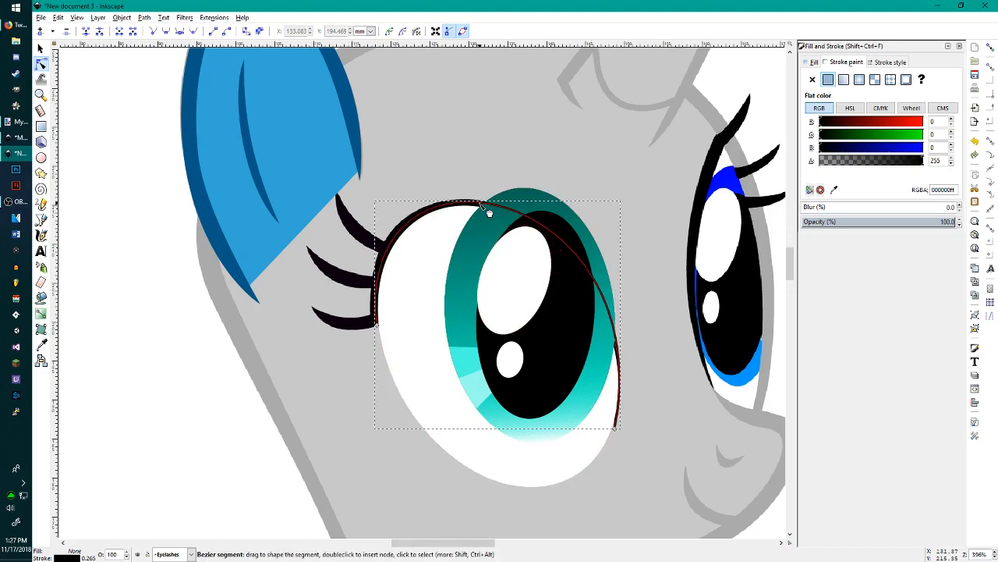
Step: Hide the Front Eye layer and refine the curve on the Eyelashes layer to trace the reference's upper lid line
left_click(191, 553)
left_click(175, 460)
left_click(139, 553)
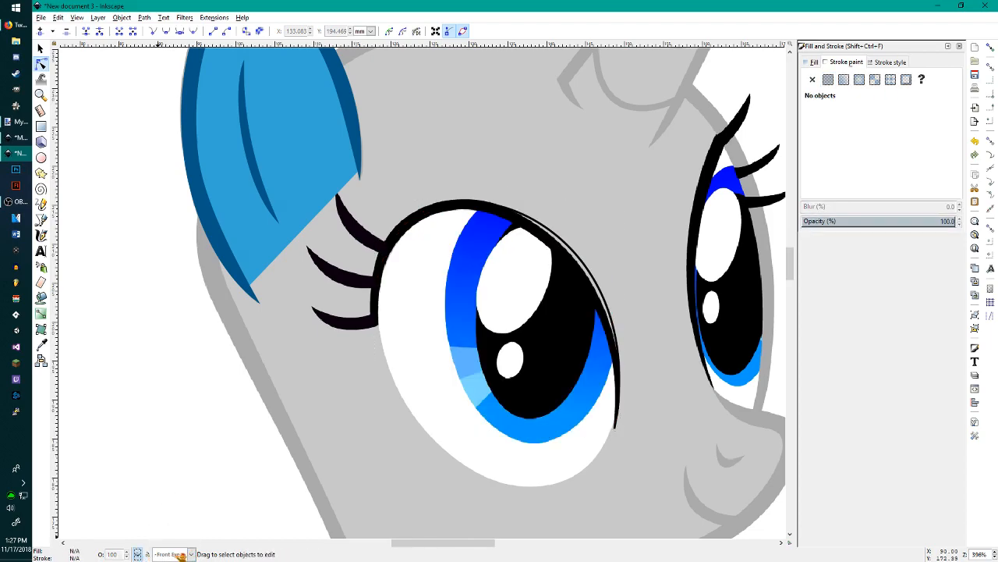
left_click(197, 553)
left_click(180, 443)
left_click(555, 244)
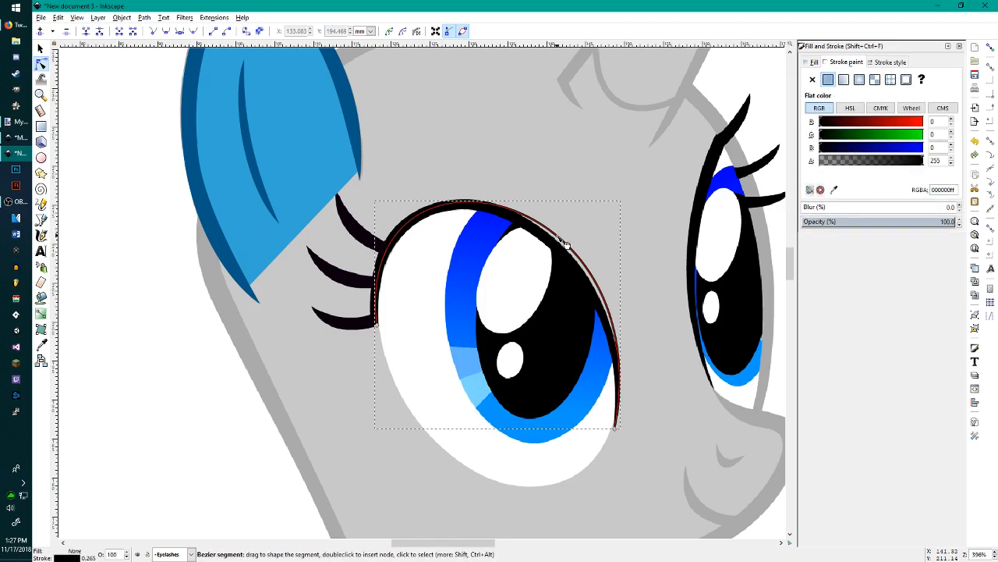
left_click_drag(455, 216, 455, 216)
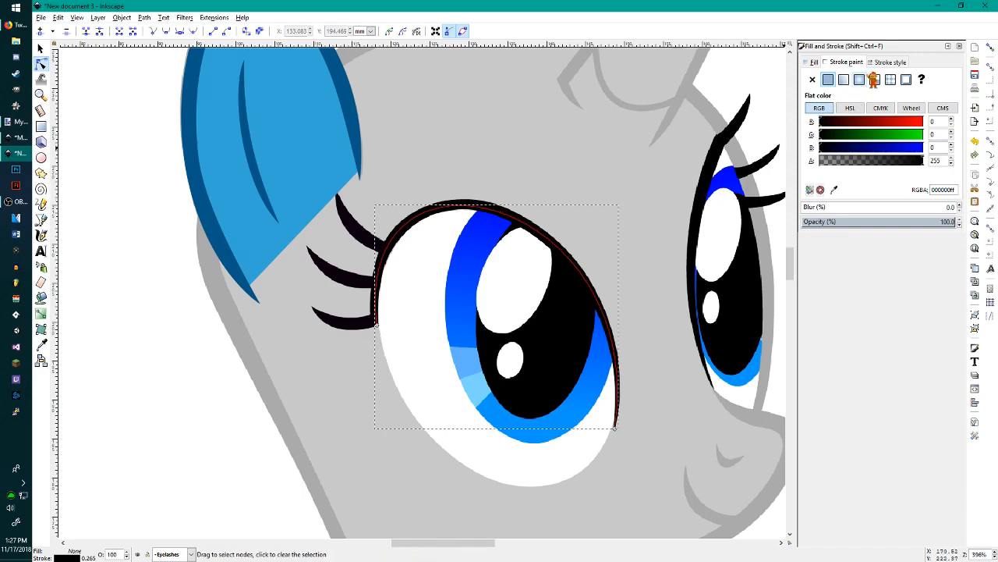
Step: Set the upper lid curve's stroke width to 1.365 mm
left_click(891, 63)
scroll(887, 78, "up", 8)
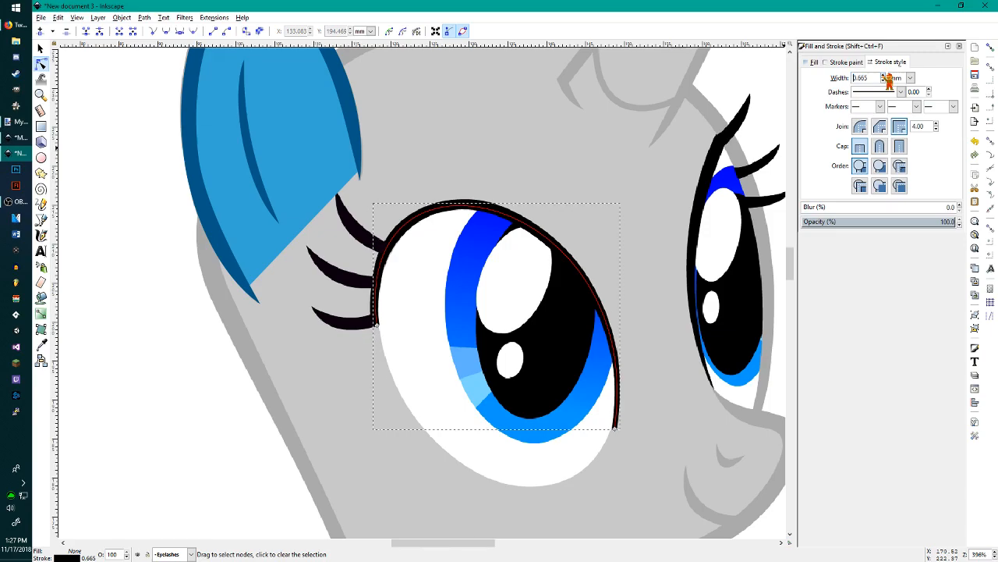
scroll(889, 78, "up", 3)
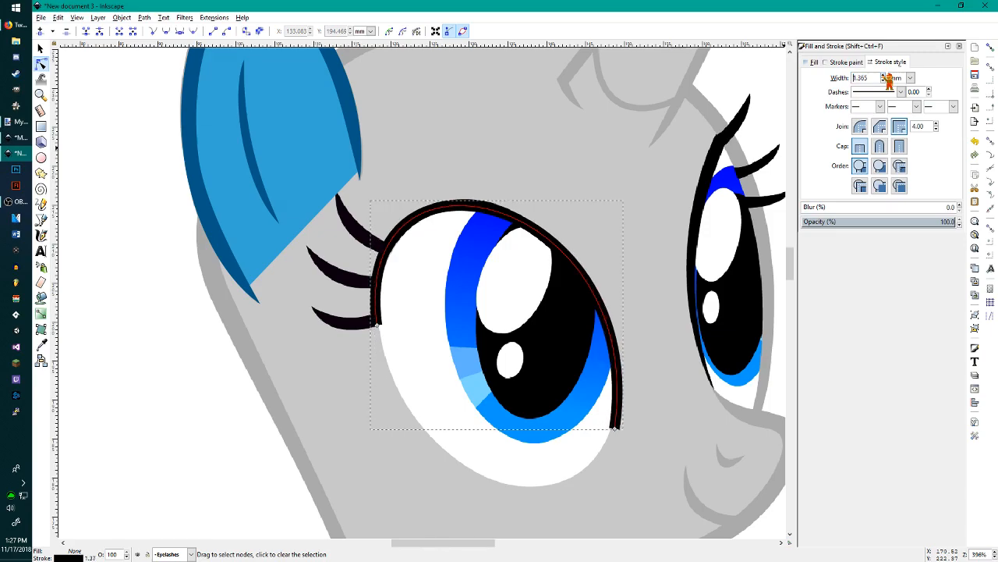
scroll(889, 82, "up", 1)
scroll(889, 79, "down", 1)
scroll(382, 356, "up", 2)
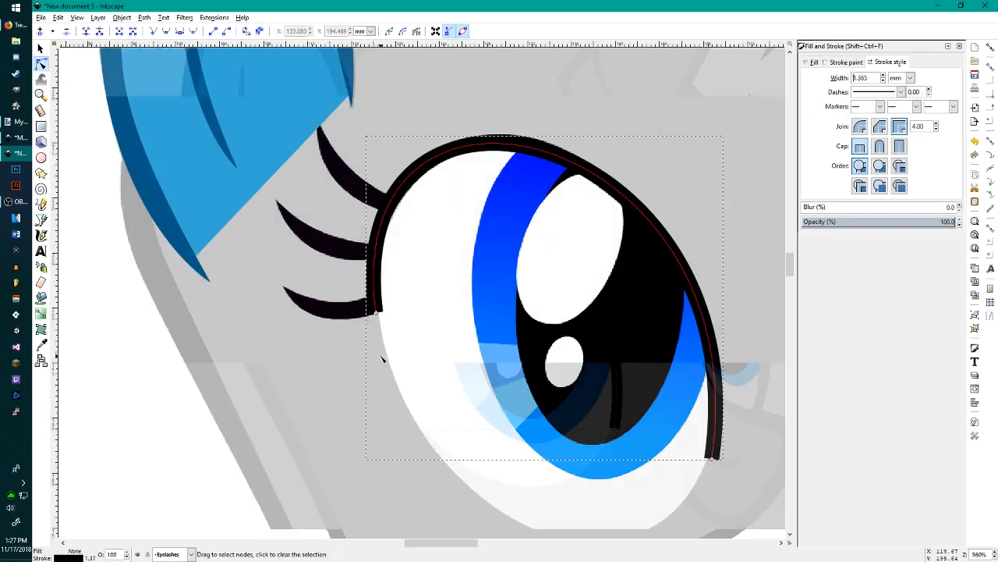
Step: Convert the upper lid curve's stroke into a filled path
scroll(478, 319, "down", 1)
scroll(442, 324, "right", 4)
scroll(442, 324, "right", 2)
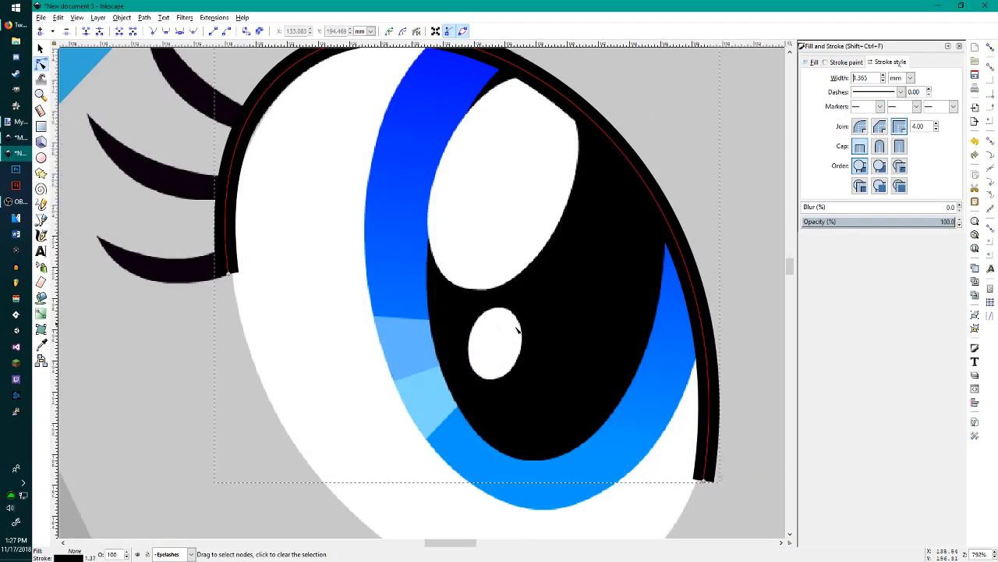
key("ctrl+alt+c")
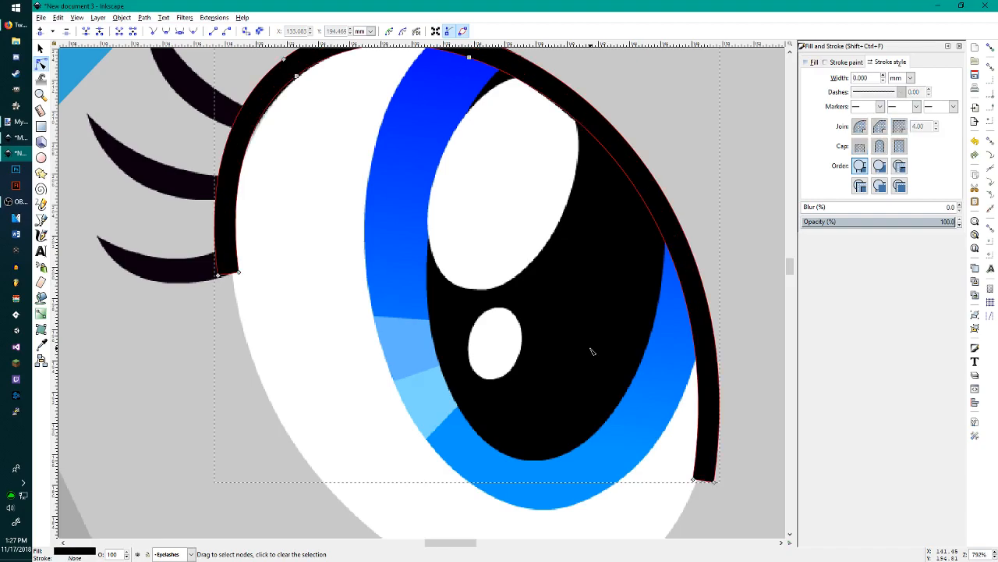
Step: Delete one end node at the lid's inner corner and move the remaining one onto the eye's edge to taper the end
mouse_move(738, 467)
left_mouse_down()
mouse_move(705, 500)
mouse_move(711, 506)
left_mouse_up()
key("Delete")
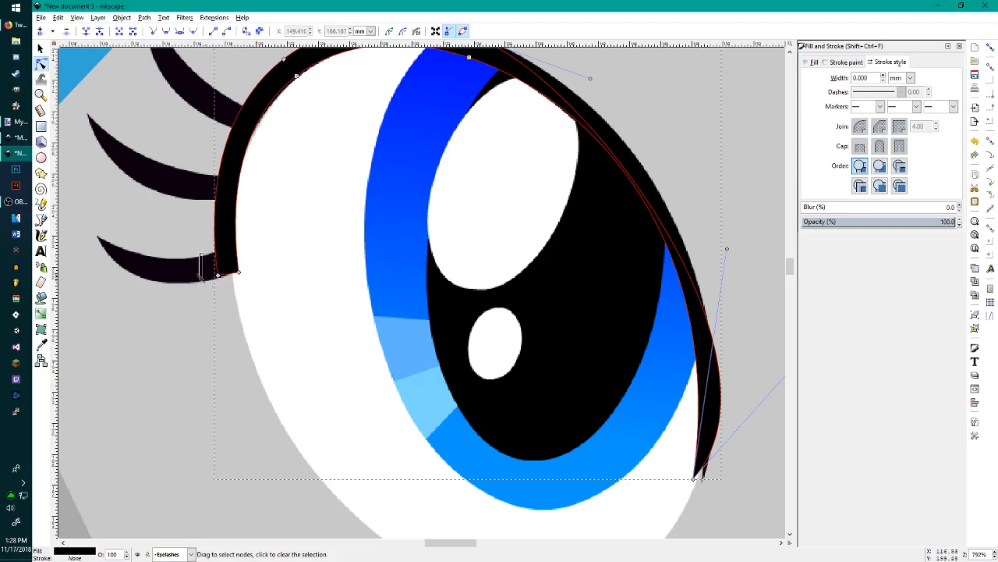
scroll(248, 301, "down", 1)
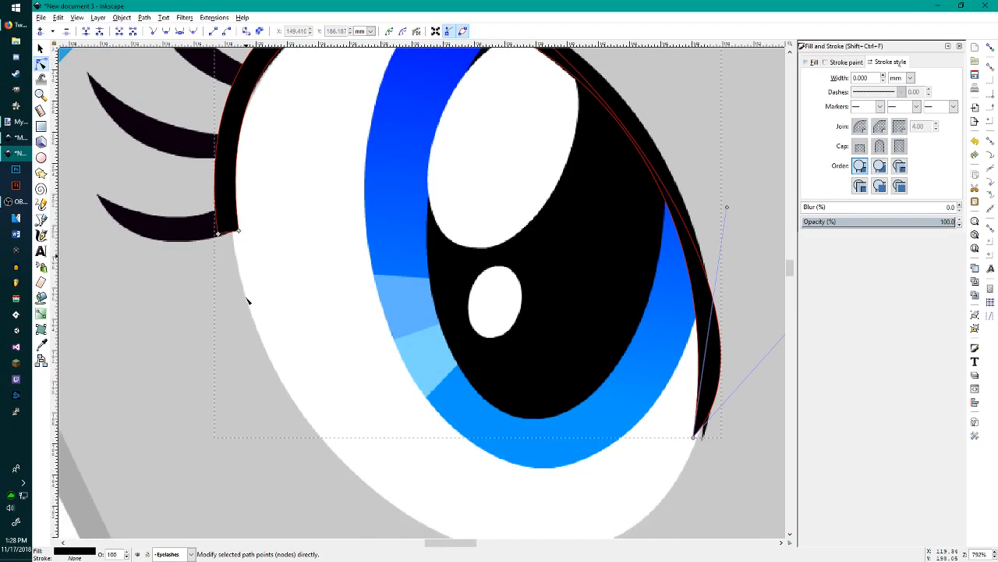
left_click_drag(697, 440, 705, 441)
left_click_drag(714, 341, 713, 341)
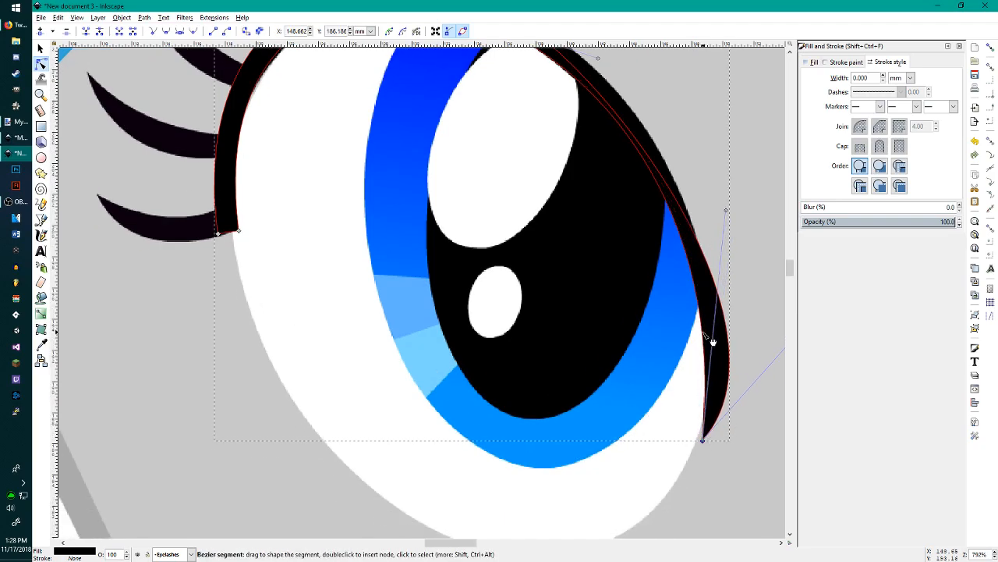
Step: Reshape the lid's outer edge near the inner corner to follow the reference line
scroll(712, 341, "up", 1)
left_click_drag(737, 396, 718, 356)
left_click_drag(646, 178, 651, 174)
scroll(577, 215, "up", 1)
scroll(577, 215, "up", 3)
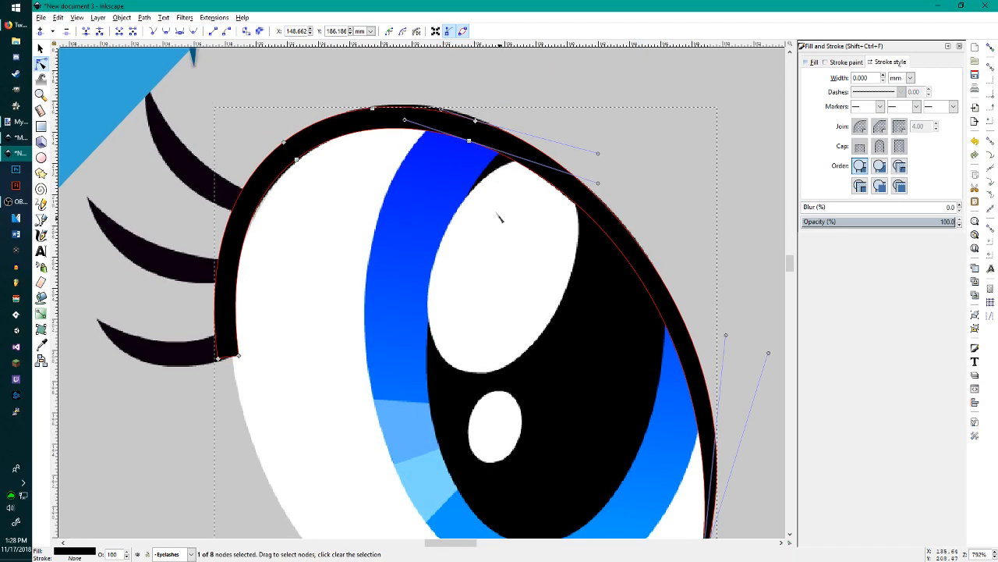
Step: Remove the extra nodes along the top of the lid's outer edge and bend the edge back onto the reference
left_click_drag(406, 108, 383, 115)
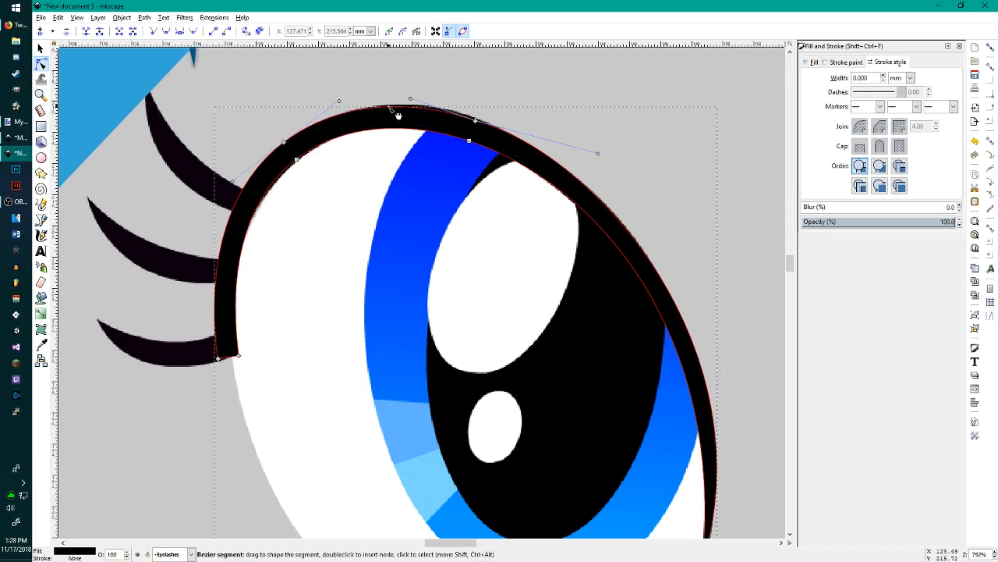
left_click(475, 120)
key("Delete")
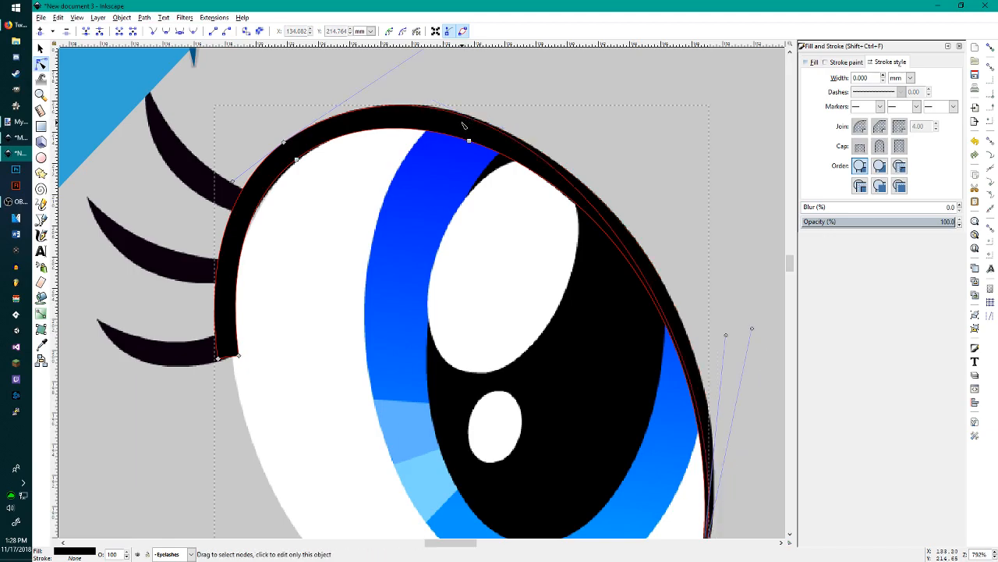
left_click_drag(466, 119, 470, 118)
left_click_drag(675, 323, 692, 330)
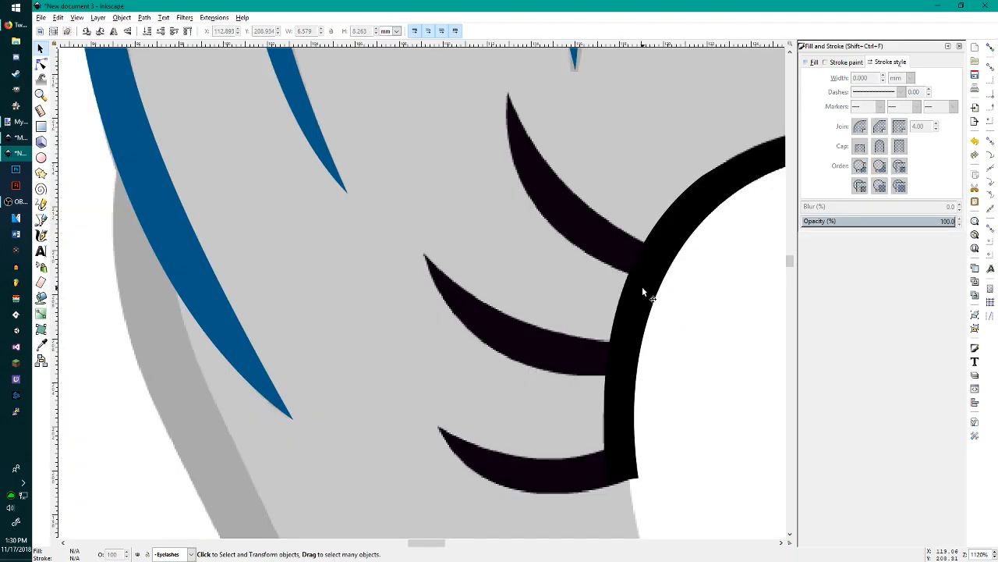
Step: Draw a straight Bezier line from tip to base on each of the near eye's three lashes
key("b")
left_click(508, 93)
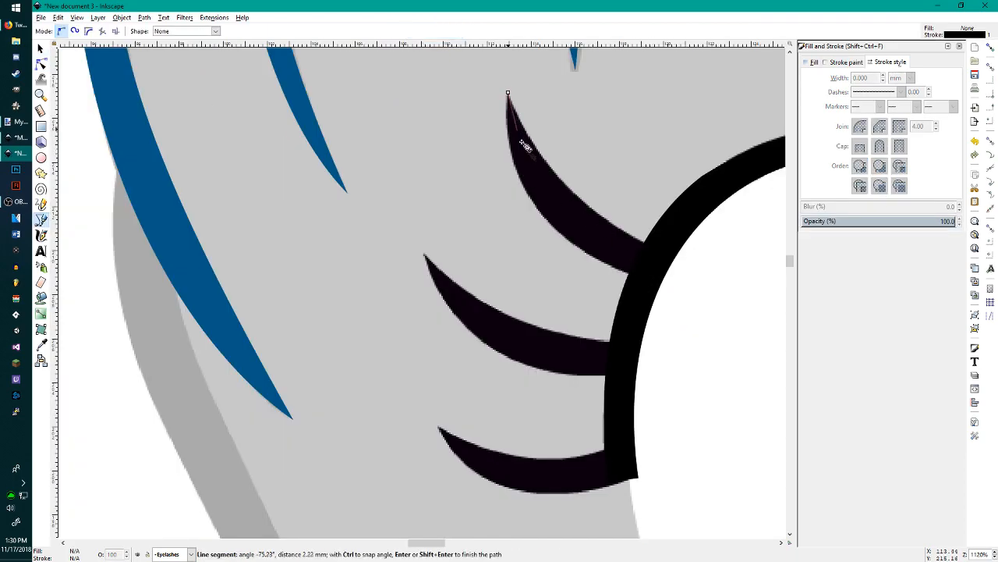
left_click(647, 266)
right_click(507, 267)
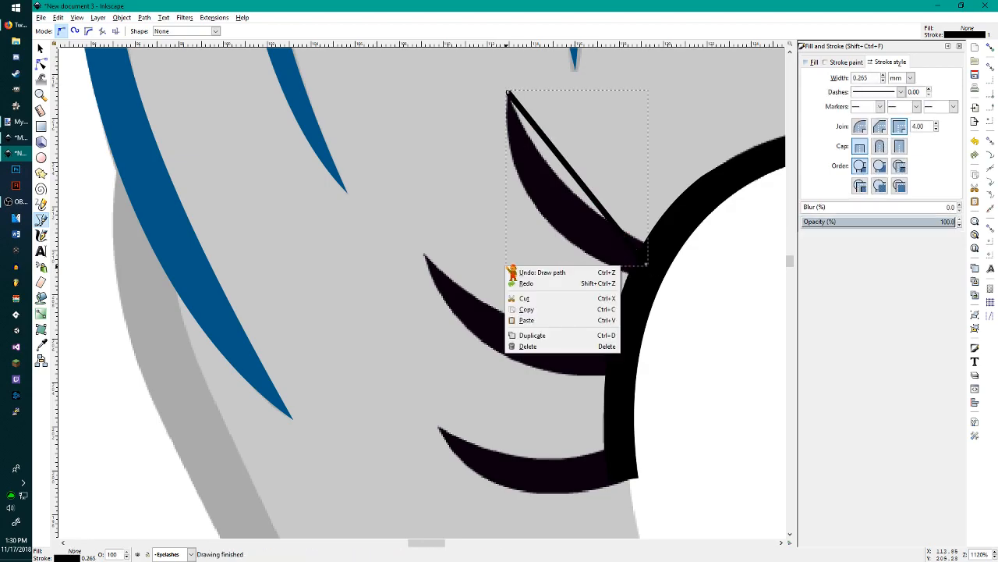
left_click(428, 261)
left_click(422, 254)
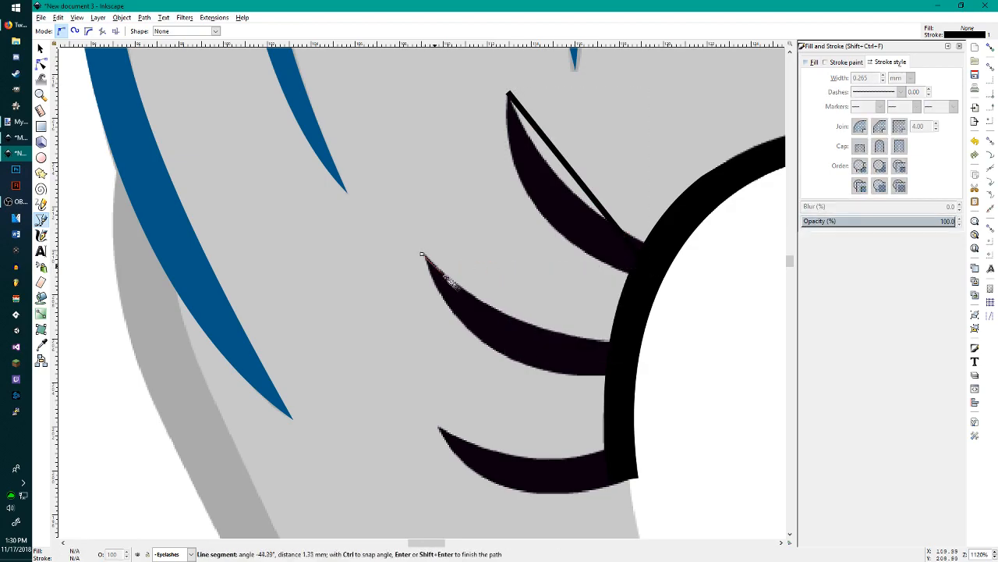
left_click(622, 362)
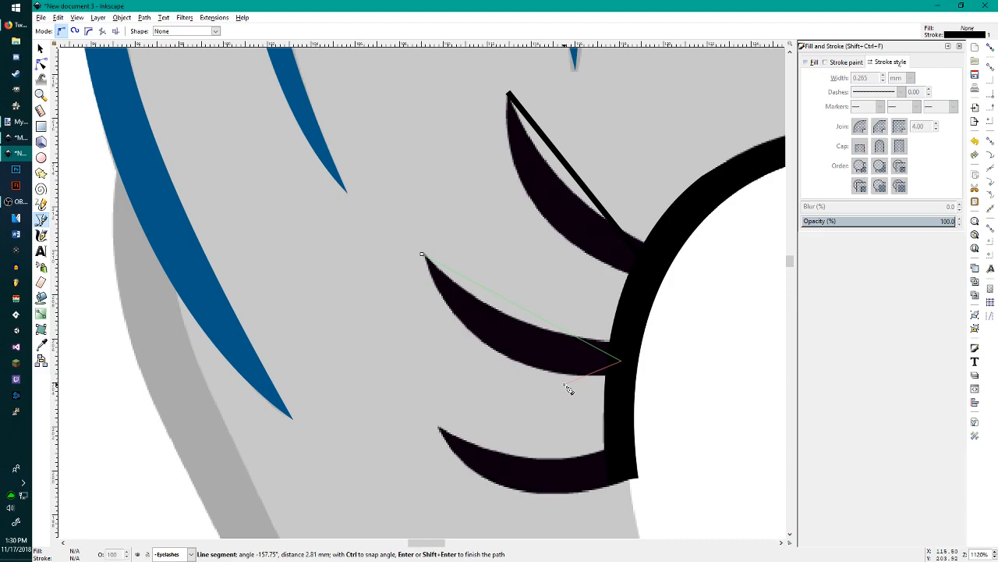
right_click(568, 383)
left_click(486, 402)
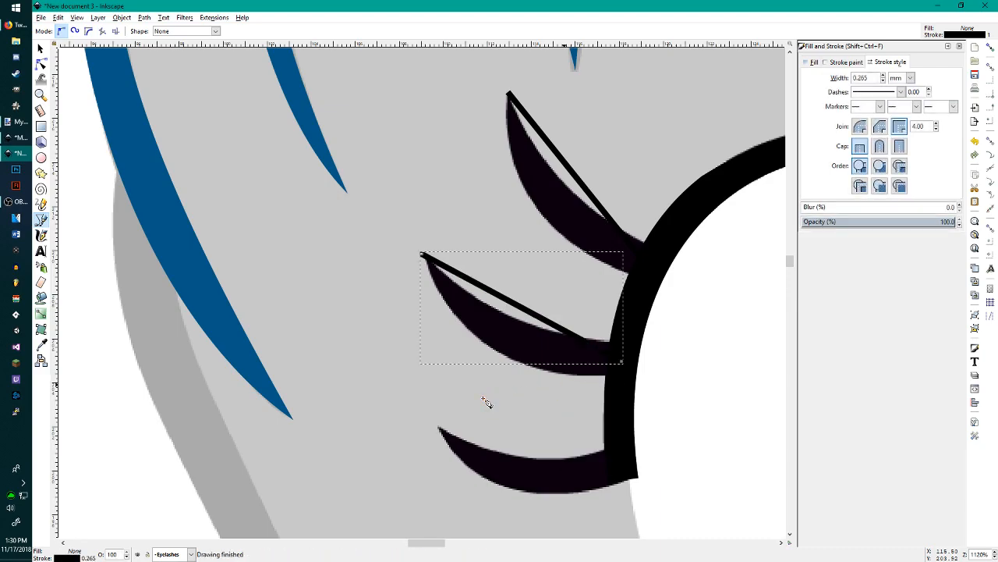
left_click(439, 430)
left_click(622, 466)
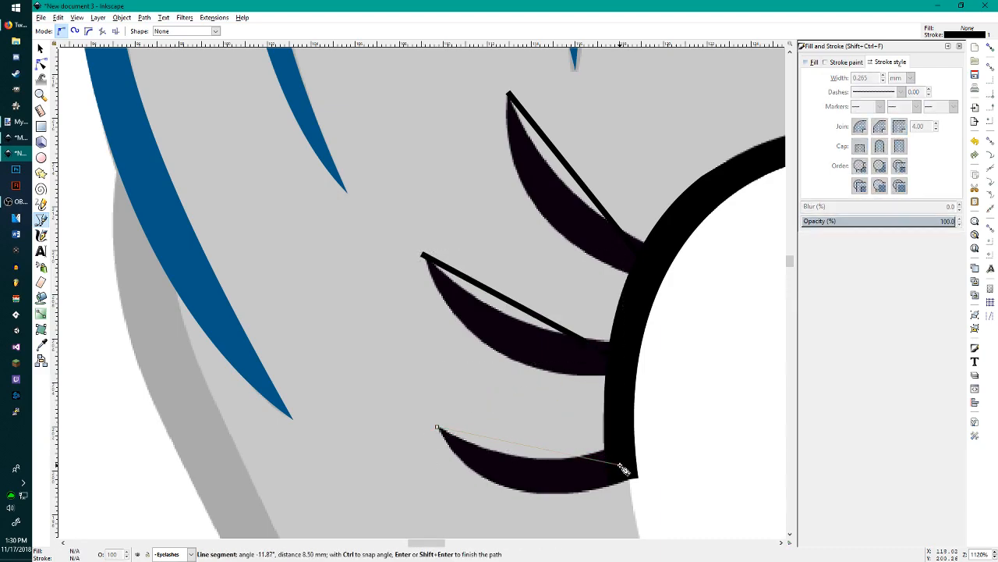
right_click(546, 486)
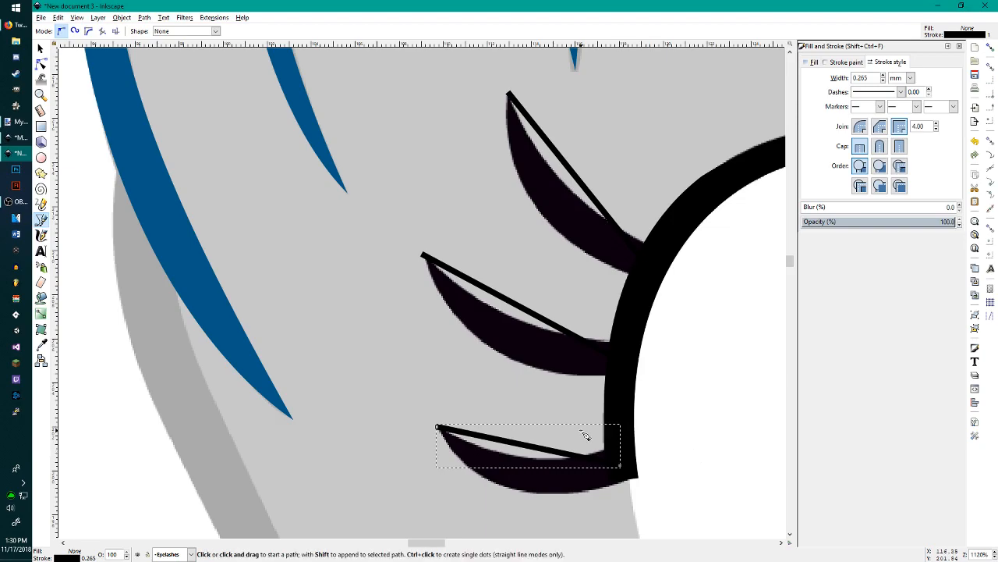
Step: Bend the lowest and middle lash lines to follow the centres of the reference lashes
key("n")
left_click_drag(491, 446, 508, 474)
left_click_drag(572, 473, 584, 479)
left_click(467, 277)
left_click_drag(466, 278, 465, 305)
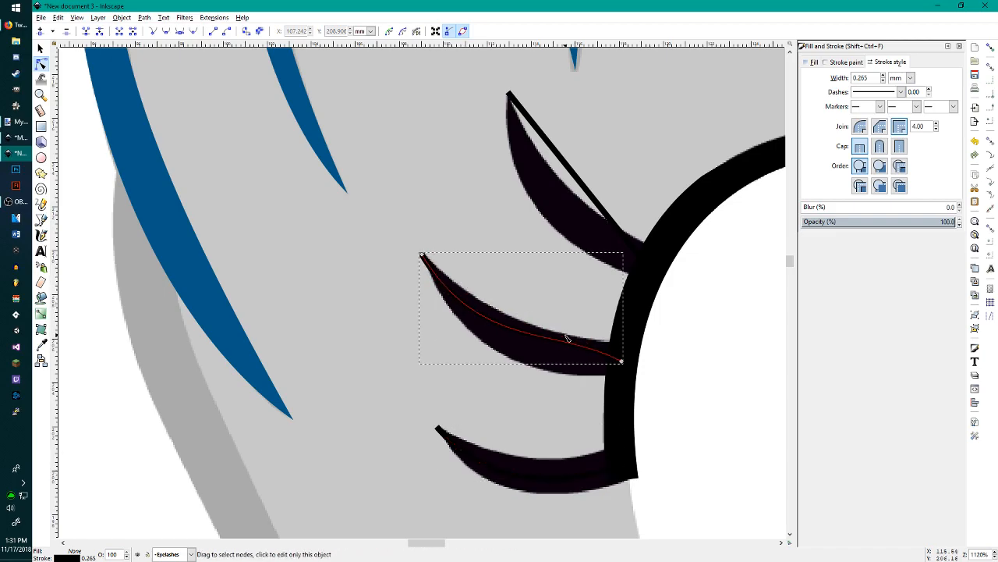
left_click_drag(573, 348, 573, 363)
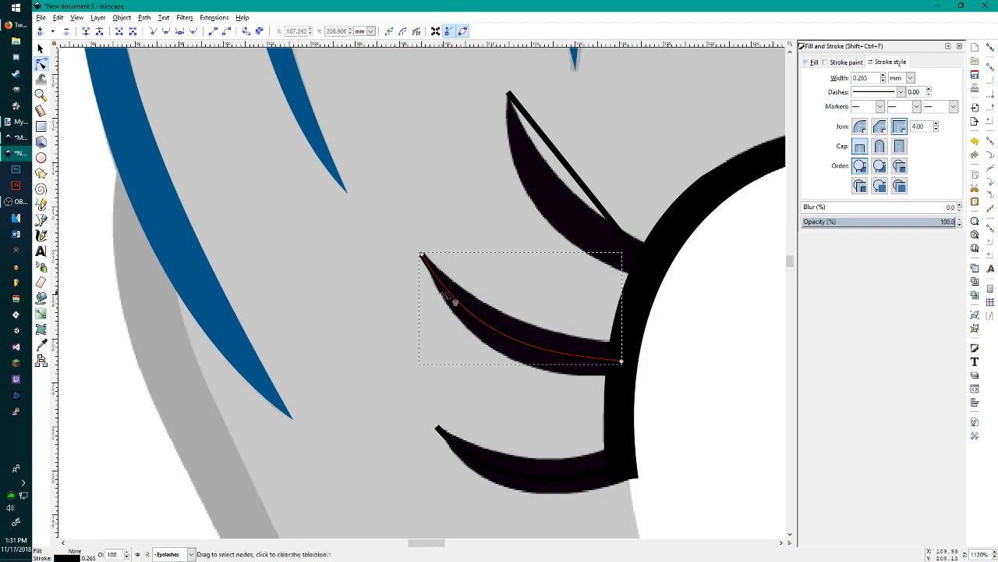
left_click_drag(453, 296, 457, 297)
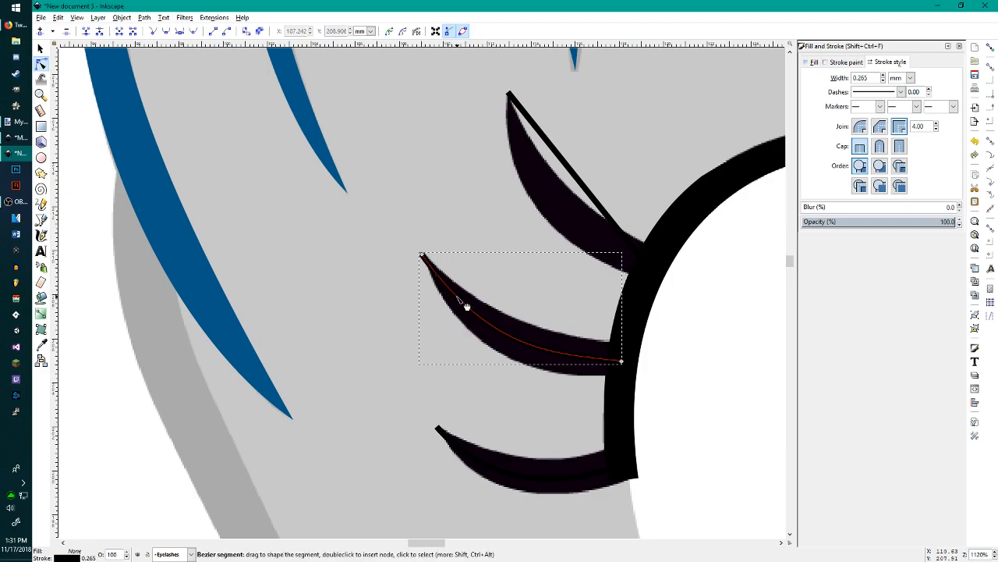
Step: Bend the top lash line into a curve through the centre of the reference lash
left_click(551, 139)
left_click_drag(551, 139, 527, 156)
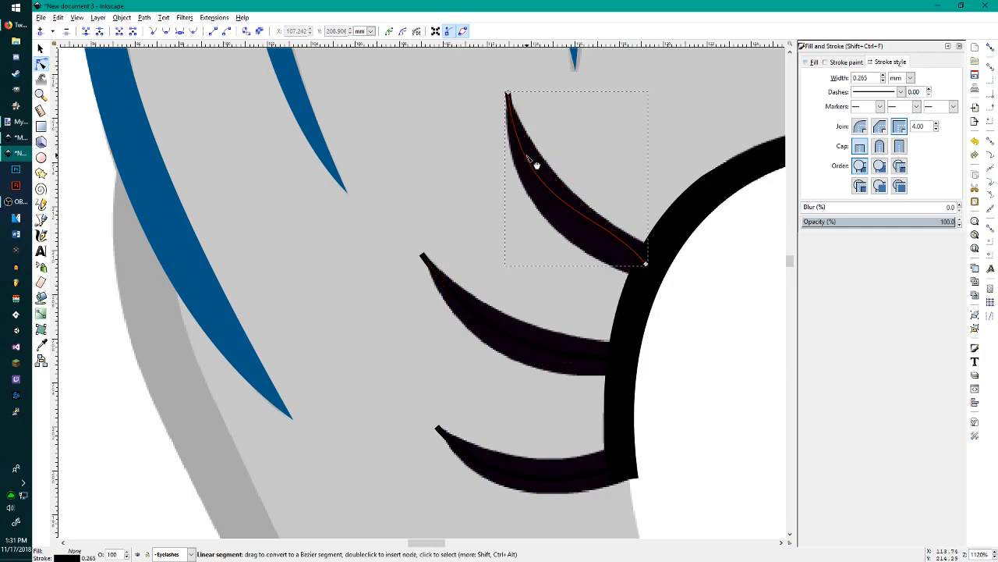
left_click_drag(609, 230, 619, 252)
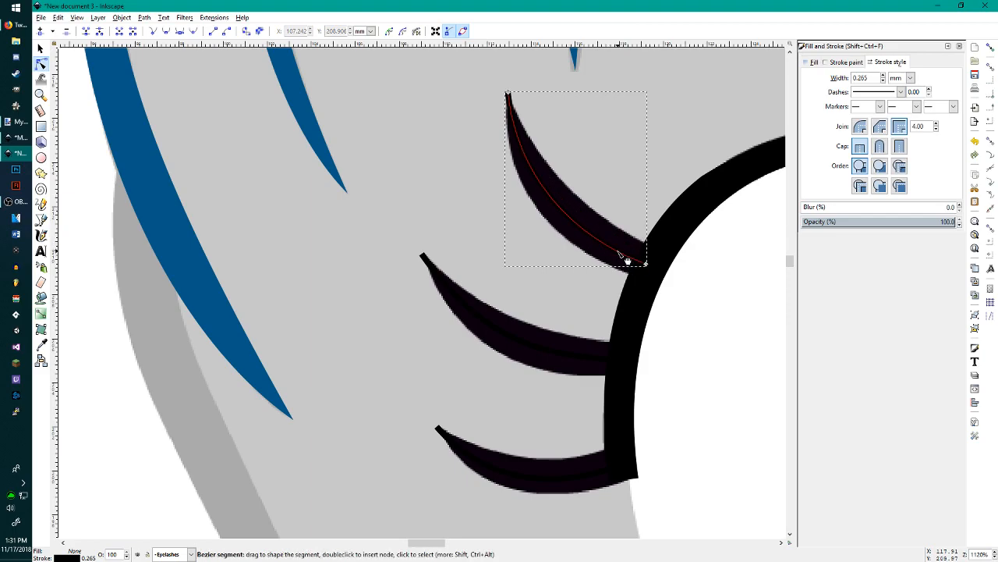
Step: Set the top lash's stroke width to 1.765 mm
left_click(884, 75)
left_click(885, 76)
left_click(885, 75)
left_click(884, 76)
left_click(884, 75)
left_click(885, 75)
left_click(885, 76)
left_click(884, 76)
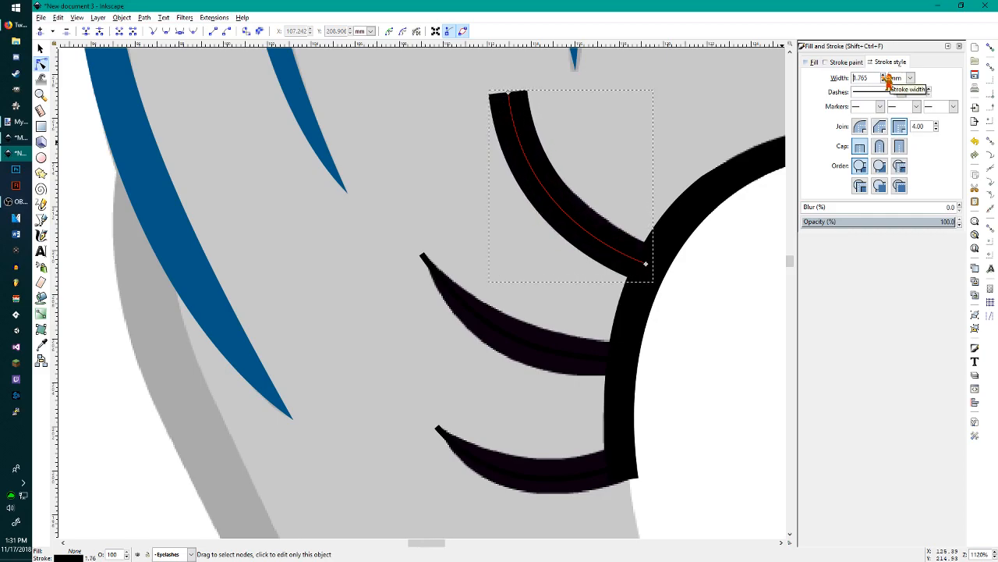
Step: Paste the thick stroke style onto the middle and lowest lashes, giving them a width of 1.465 mm
left_click(532, 346)
key("ctrl+shift+v")
left_click(526, 476)
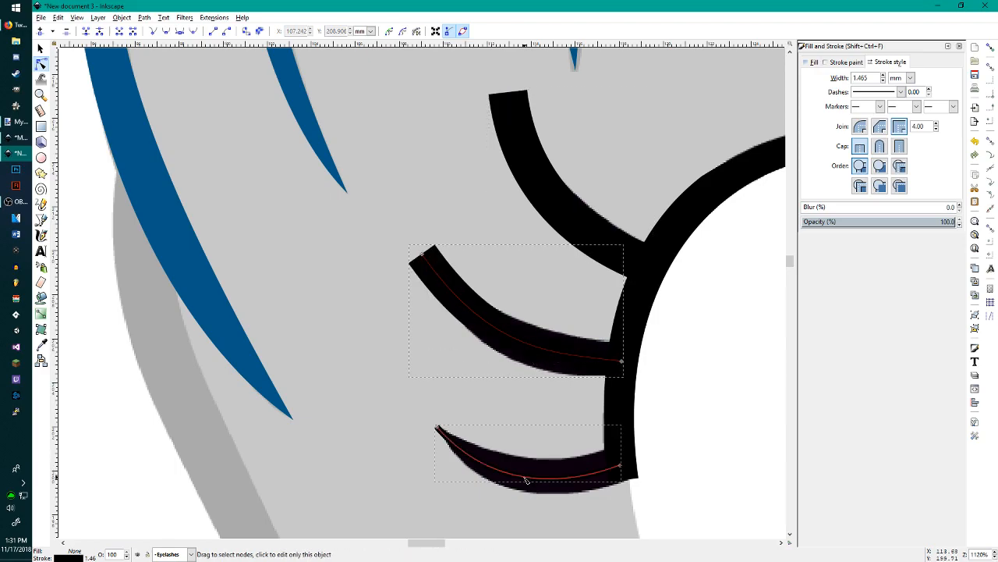
key("ctrl+shift+v")
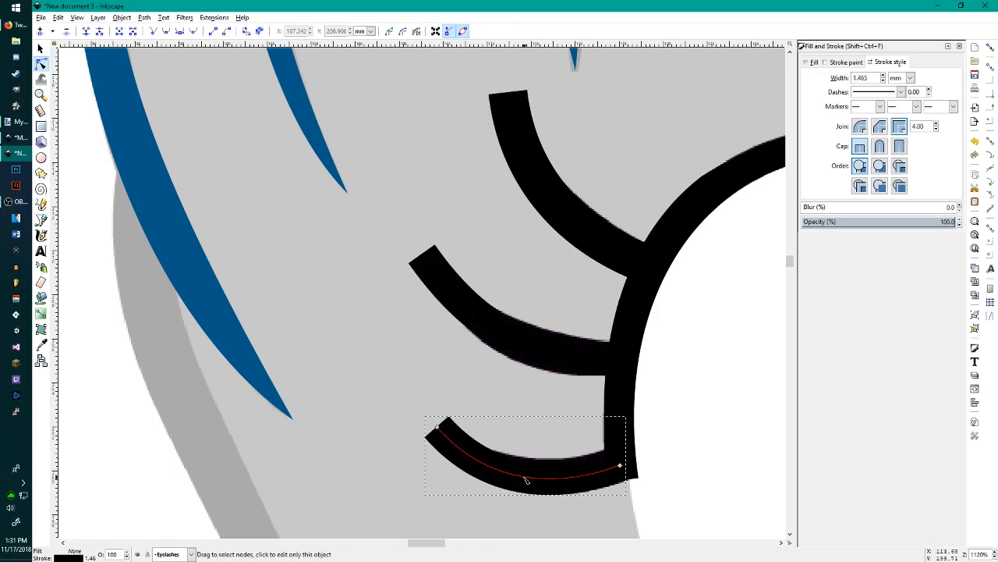
Step: Convert the strokes of all three lashes into filled paths
key("ctrl+alt+c")
left_click(510, 338)
key("ctrl+alt+c")
left_click(575, 217)
key("ctrl+alt+c")
Step: Delete one of the two end nodes at the tip of each lash
left_click(471, 66)
left_click_drag(473, 68, 507, 120)
left_click(497, 101)
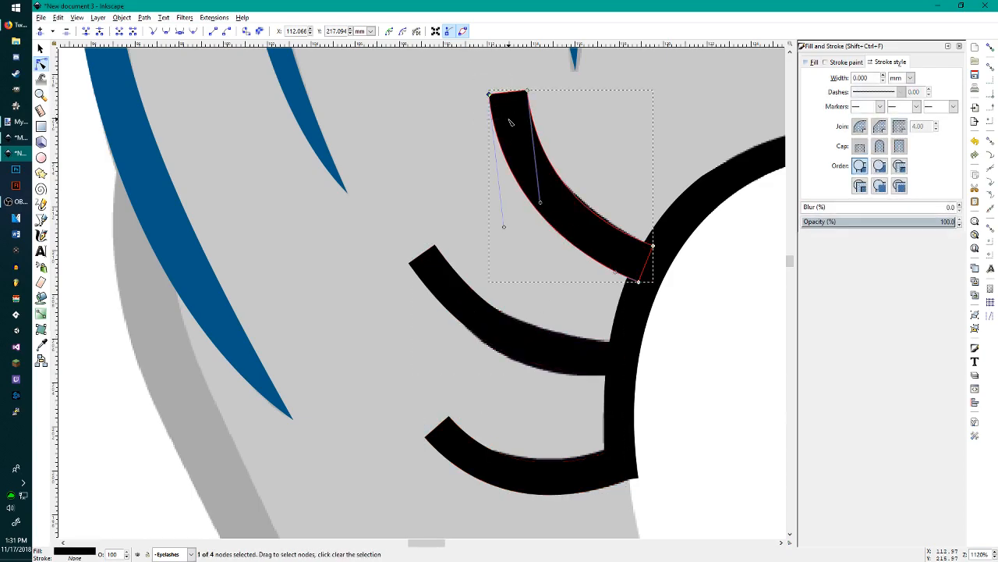
key("shift+s")
left_click(429, 270)
left_click_drag(419, 285, 420, 285)
key("shift+s")
left_click(457, 446)
left_click_drag(413, 419, 431, 459)
key("shift+s")
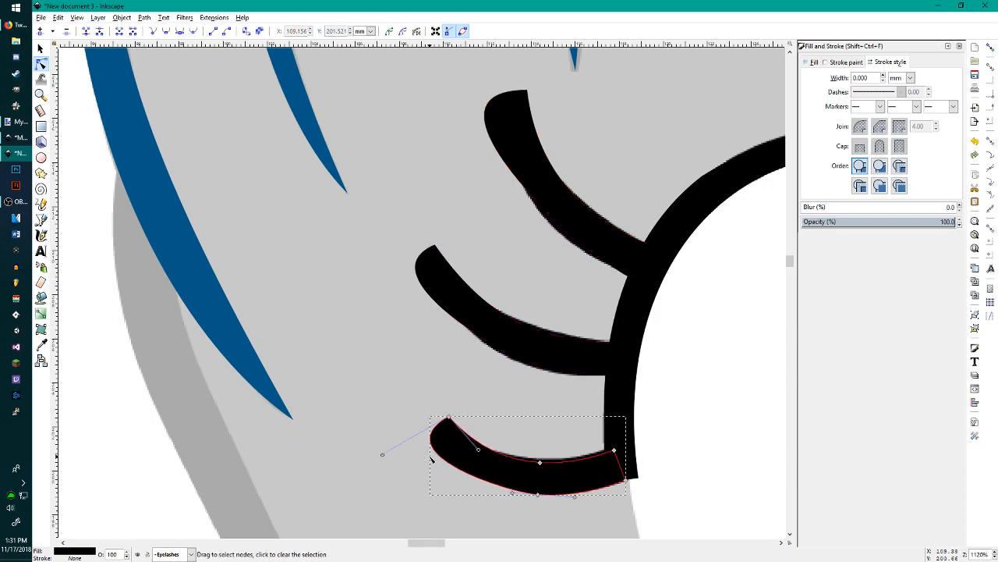
Step: Delete the extra mid-curve nodes from the three lashes, leaving one tip node and two base nodes each
left_click_drag(534, 511, 533, 511)
key("Delete")
left_click(550, 332)
left_click(596, 236)
left_click_drag(614, 163, 490, 236)
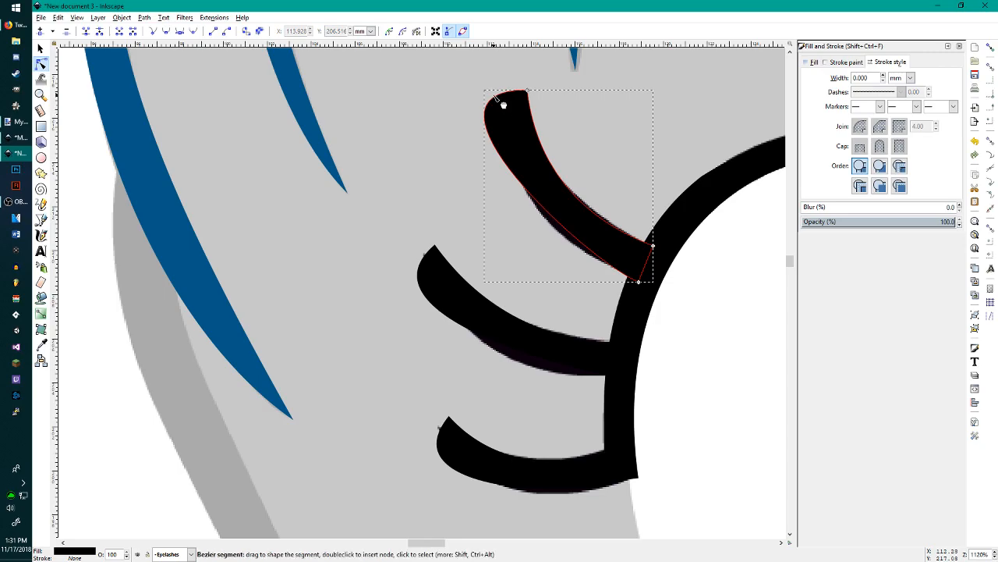
Step: Move the top lash's tip node onto the reference tip and bend both edges into a pointed lash shape
left_click_drag(489, 101, 505, 130)
left_click_drag(527, 91, 509, 92)
left_click_drag(557, 181, 540, 206)
left_click_drag(592, 259, 585, 252)
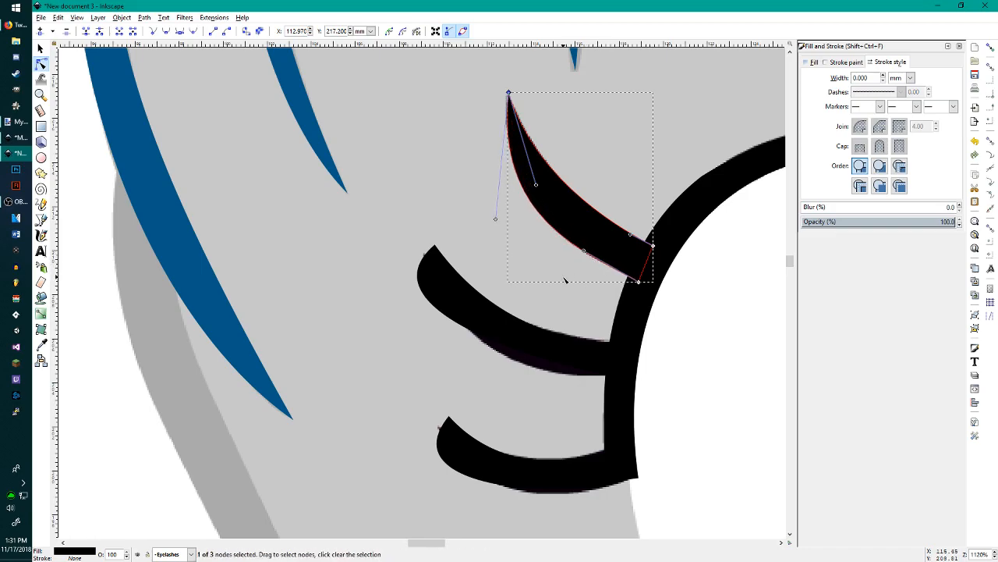
Step: Move the middle lash's tip node onto the reference tip and bend both edges to match its pointed shape
left_click(480, 305)
left_click_drag(434, 247, 425, 255)
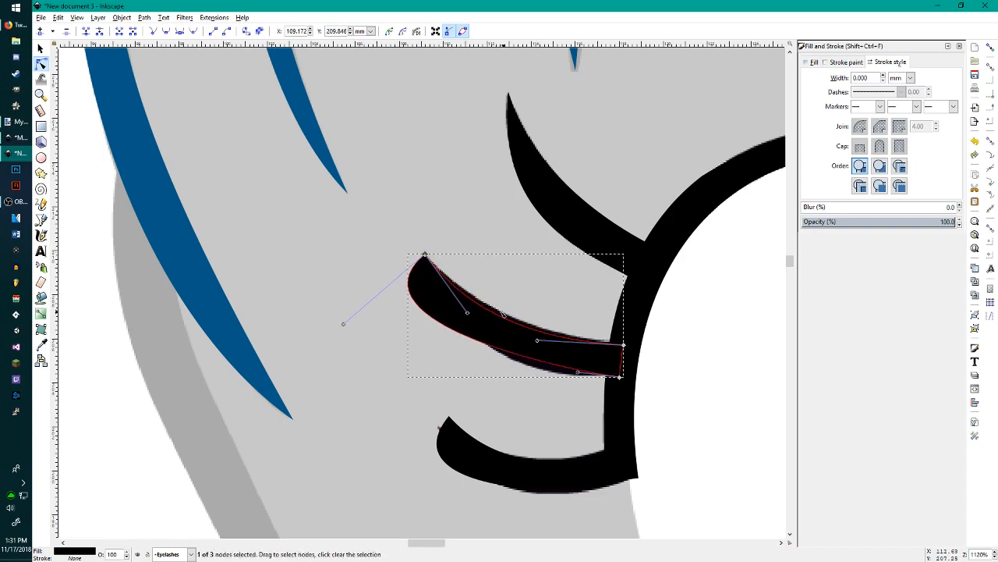
left_click_drag(499, 319, 505, 317)
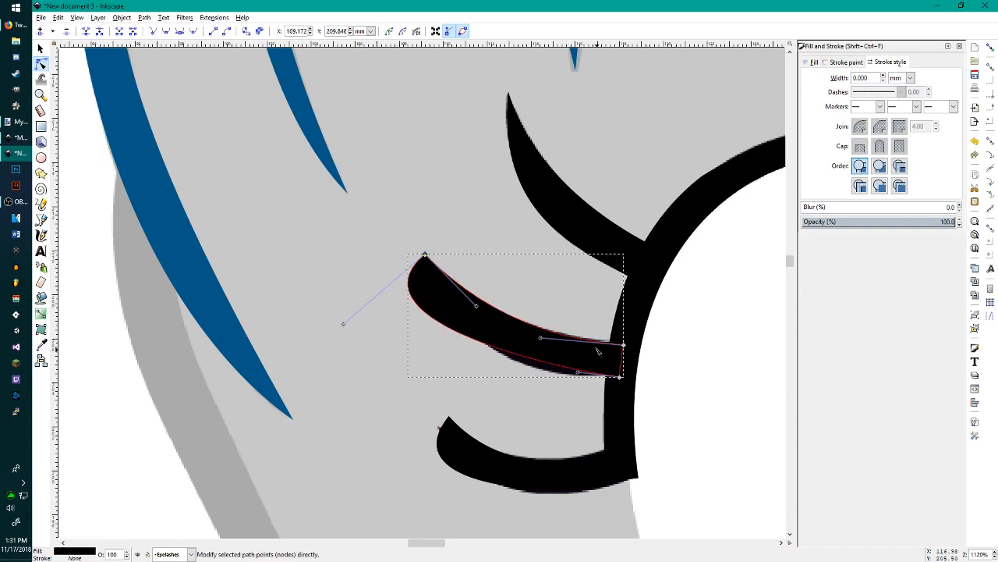
left_click_drag(591, 341, 589, 337)
left_click_drag(469, 330, 487, 349)
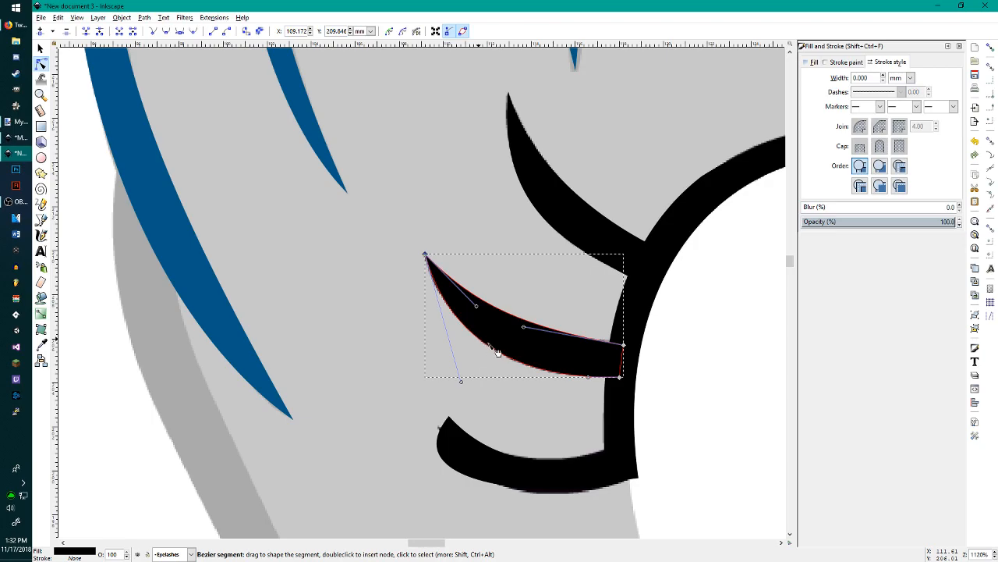
Step: Move the lowest lash's tip node onto the reference tip and bend both edges to match its pointed shape
left_click(499, 464)
left_click_drag(449, 419, 439, 429)
left_click_drag(523, 473, 533, 464)
left_click_drag(439, 469, 480, 476)
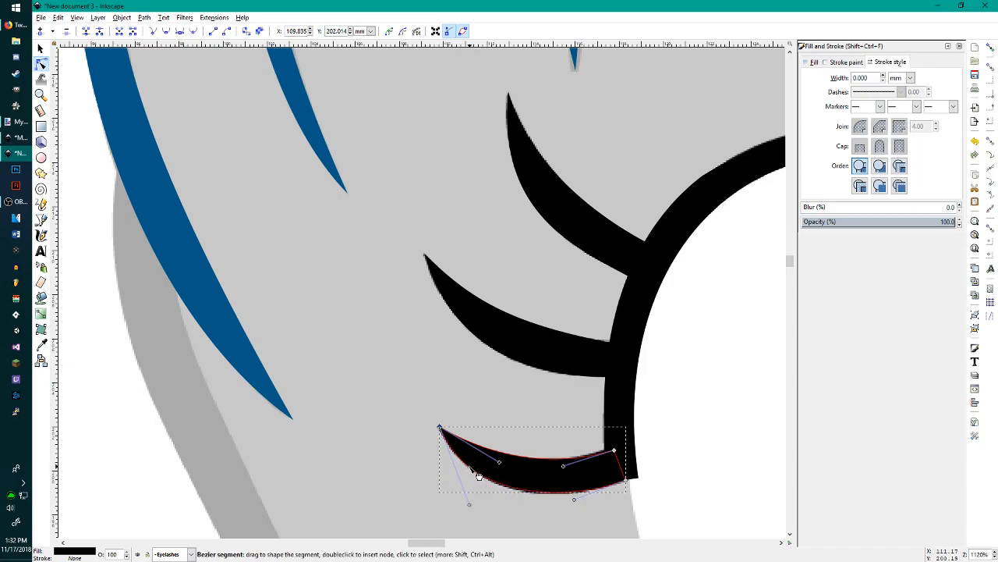
Step: Turn on snapping and snap the lowest lash's lower base node to the bottom corner of the upper lid's end
scroll(677, 449, "up", 4, "ctrl")
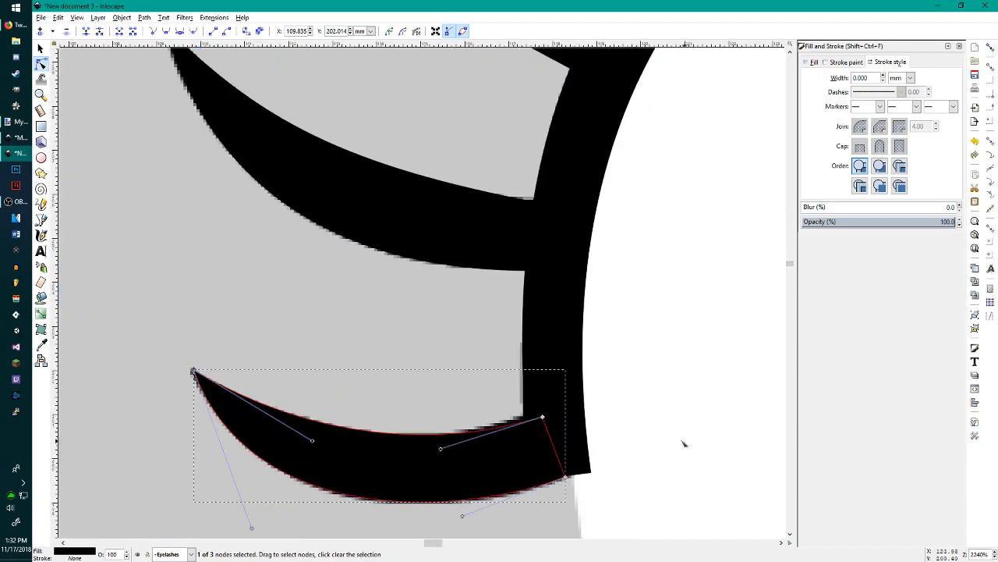
scroll(504, 460, "down", 4)
scroll(486, 397, "up", 1, "ctrl")
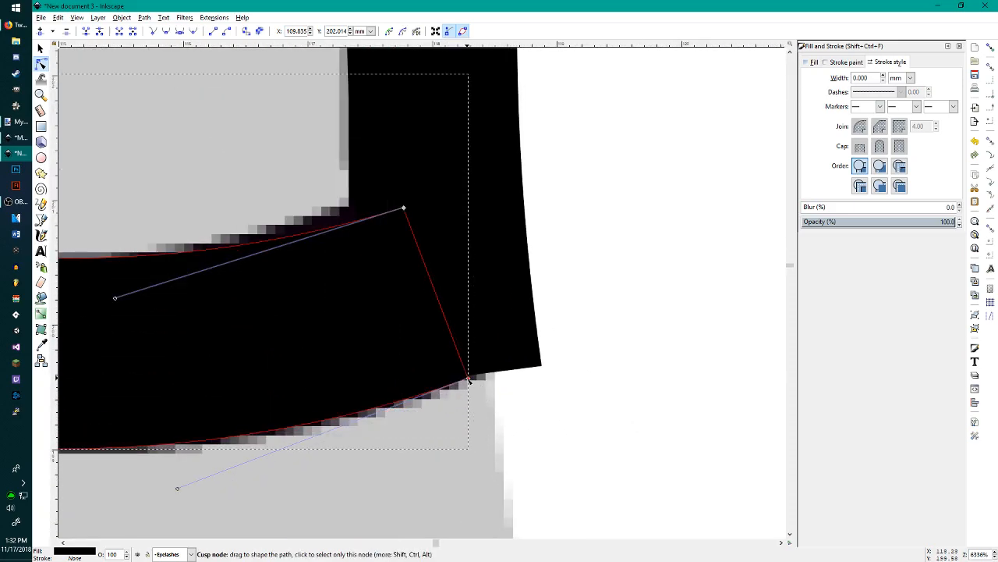
key("percent")
left_click_drag(469, 380, 536, 372)
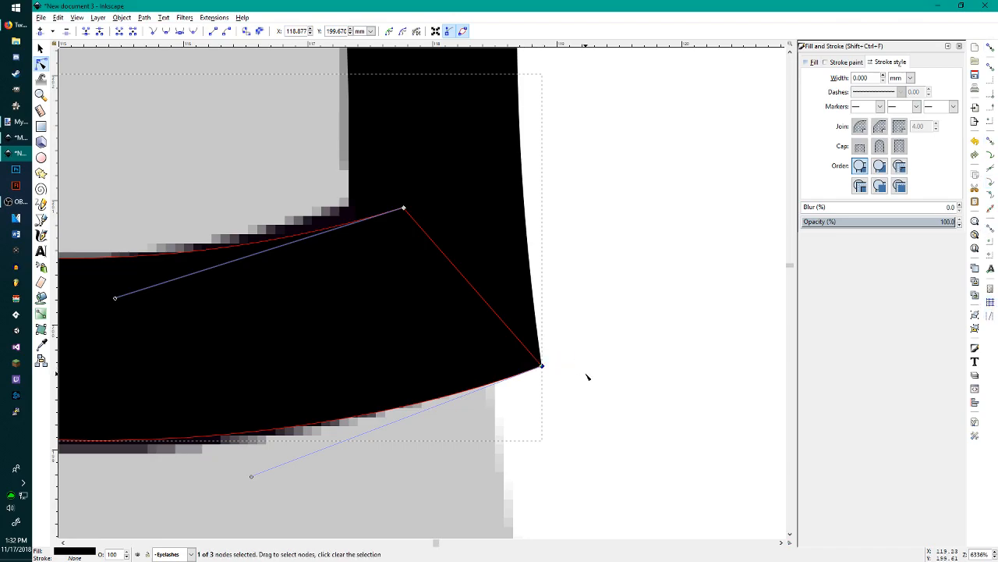
Step: Hide the reference image on Layer 1 and examine the corner where the lowest lash joins the lid, plus the overall outline
left_click(436, 439)
scroll(496, 427, "down", 4)
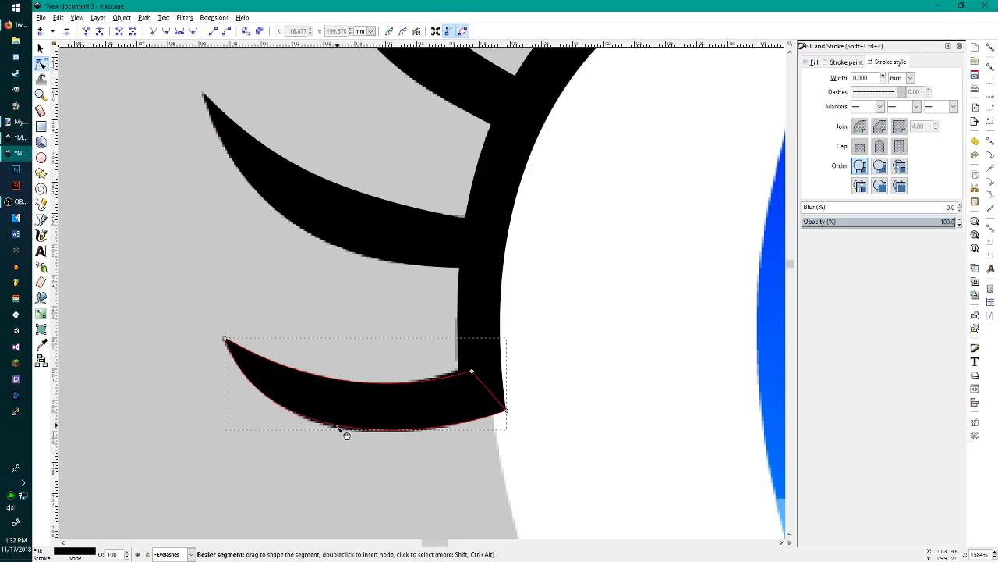
left_click(187, 554)
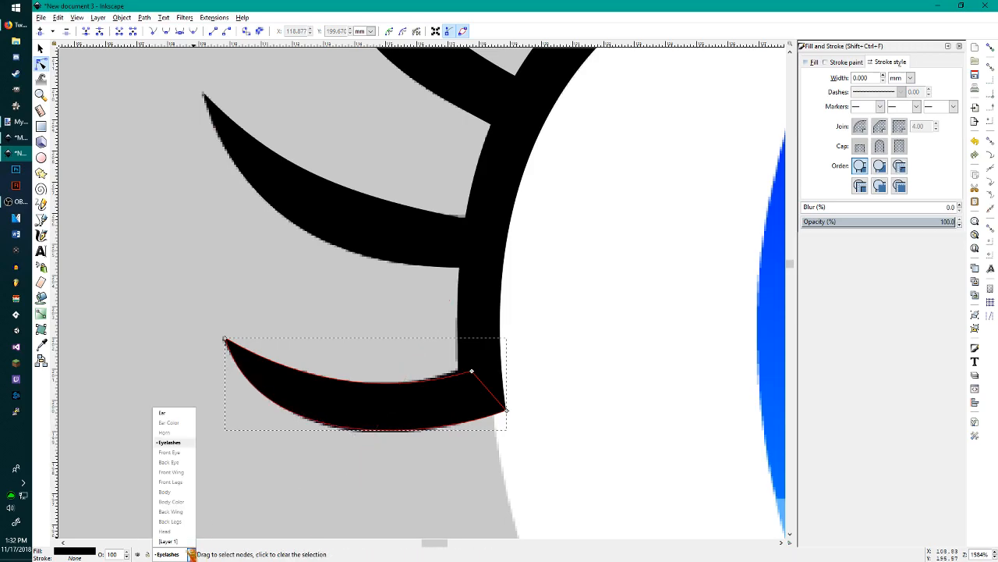
left_click(178, 541)
left_click(138, 553)
scroll(517, 427, "up", 6)
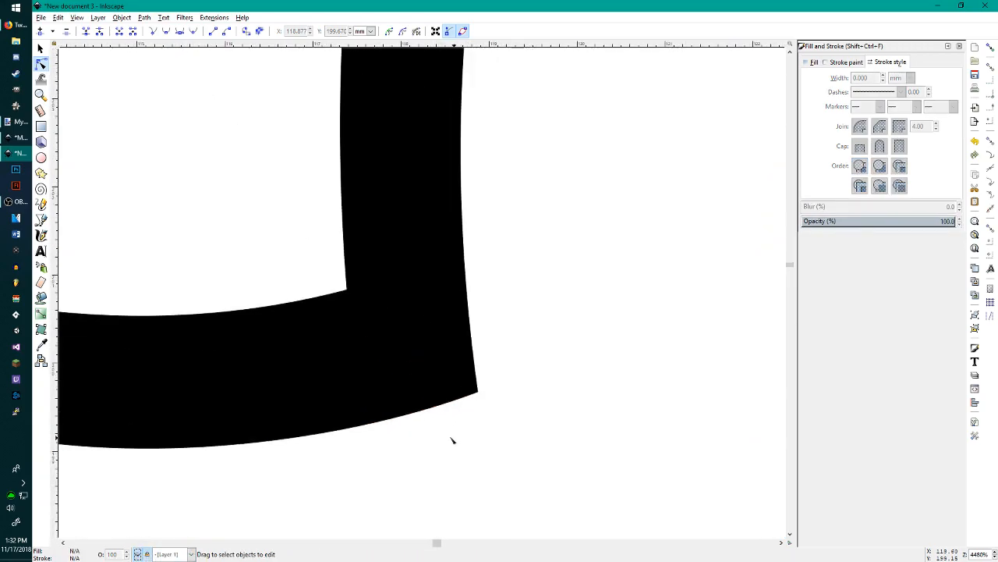
scroll(340, 402, "down", 1)
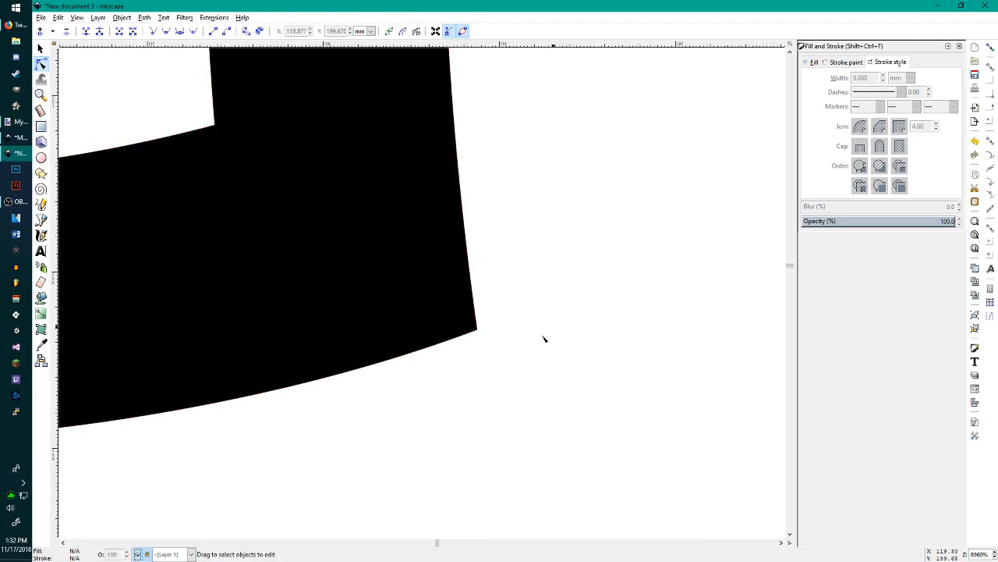
scroll(544, 336, "down", 6)
scroll(543, 336, "down", 7)
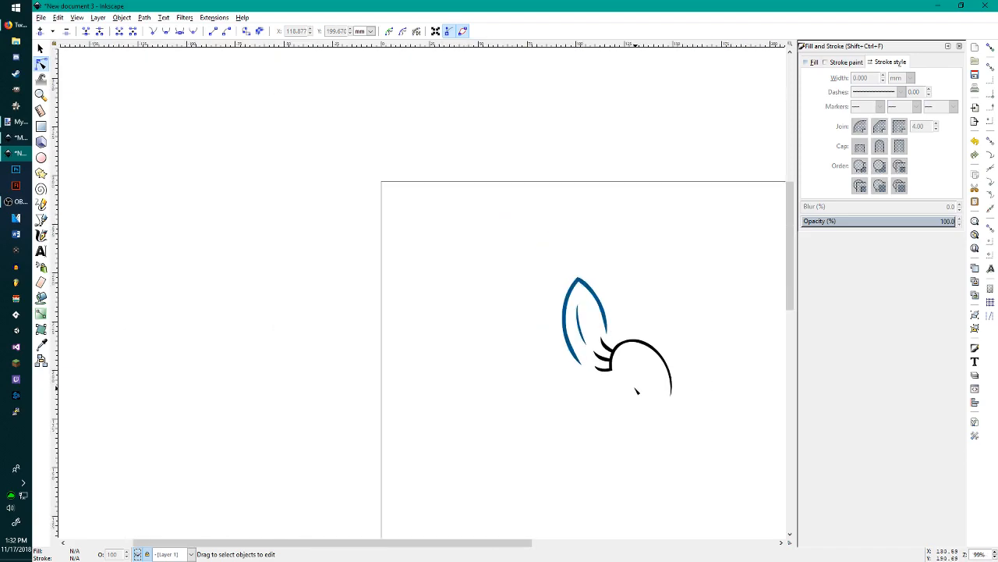
scroll(638, 376, "up", 5)
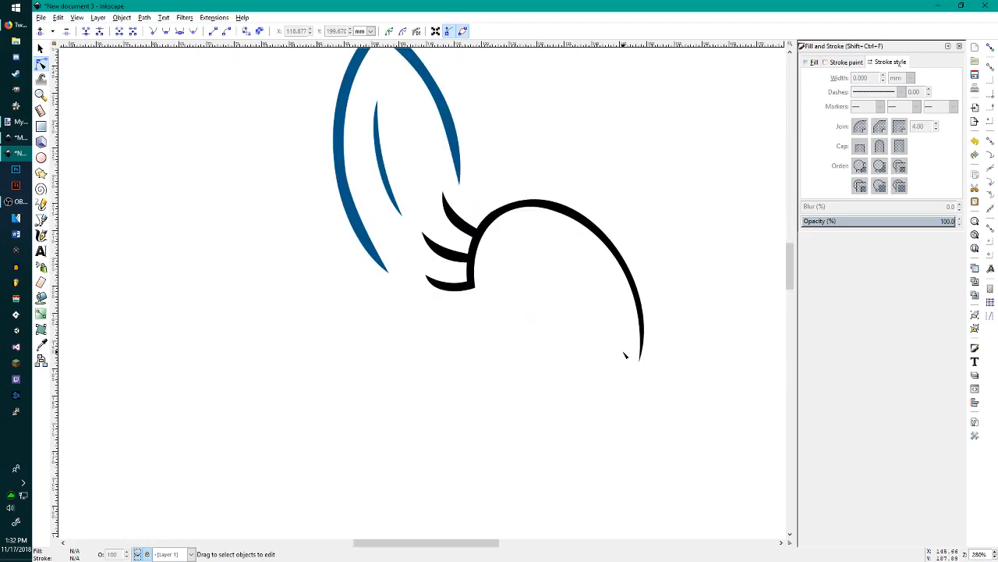
scroll(625, 356, "down", 1)
scroll(546, 348, "up", 1)
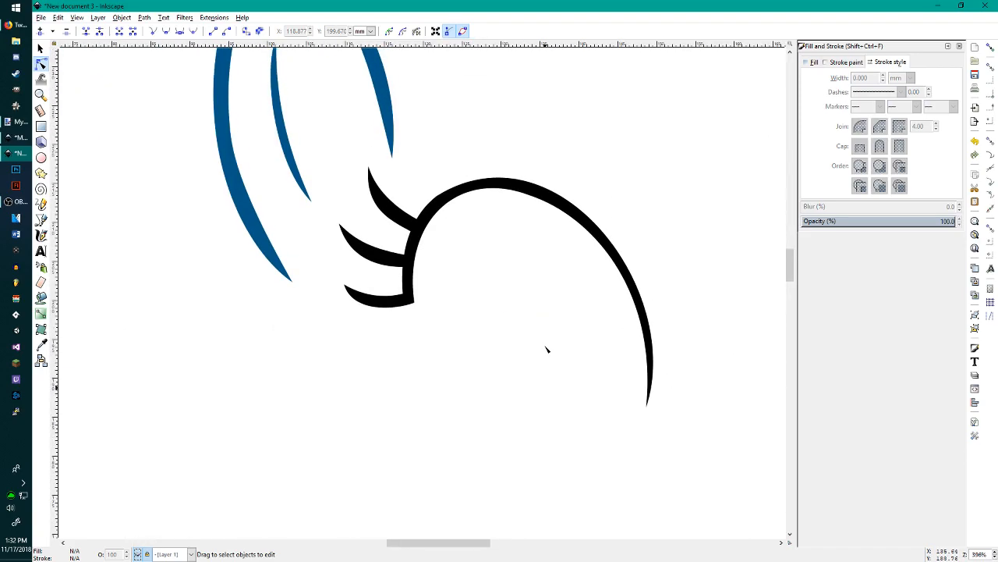
Step: Try deleting the node on the upper lid's outer edge above the top lash, and undo the deletion
scroll(482, 195, "up", 3)
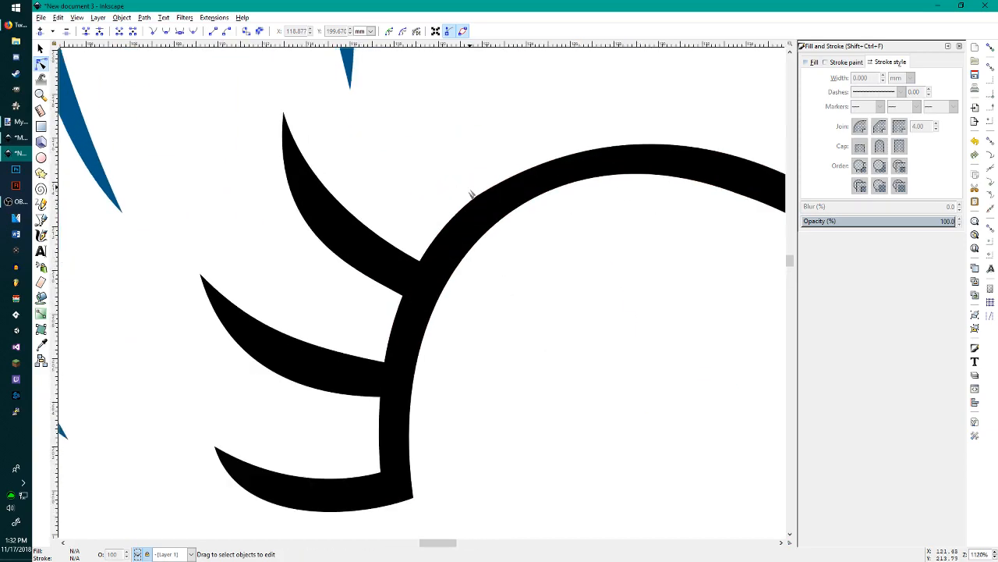
left_click(483, 203)
left_click_drag(468, 190, 489, 203)
key("Delete")
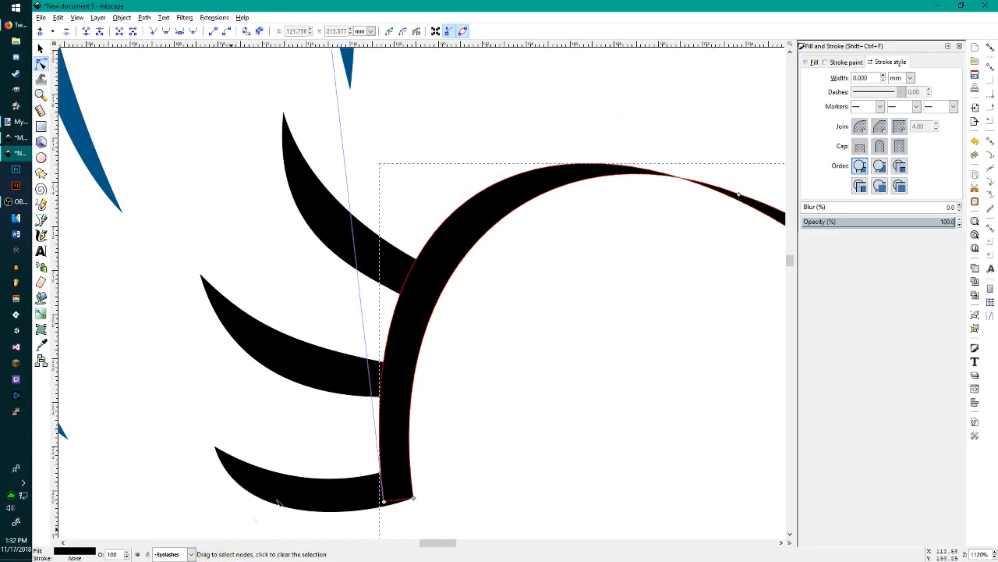
key("ctrl+z")
Step: Make the node on the upper lid's outer edge above the top lash smooth, and deselect the path
left_click(477, 198)
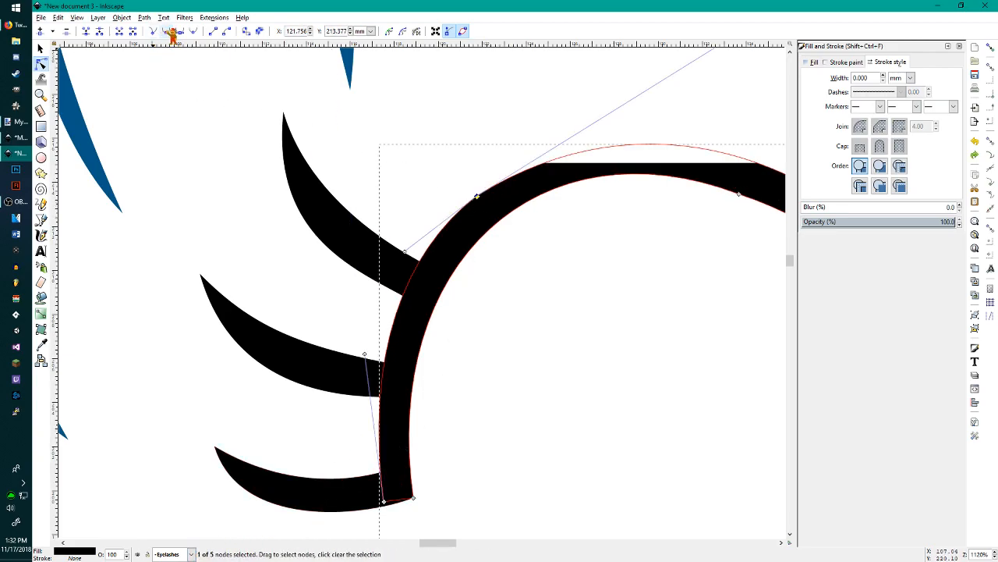
scroll(562, 310, "down", 1, "ctrl")
left_click(554, 312)
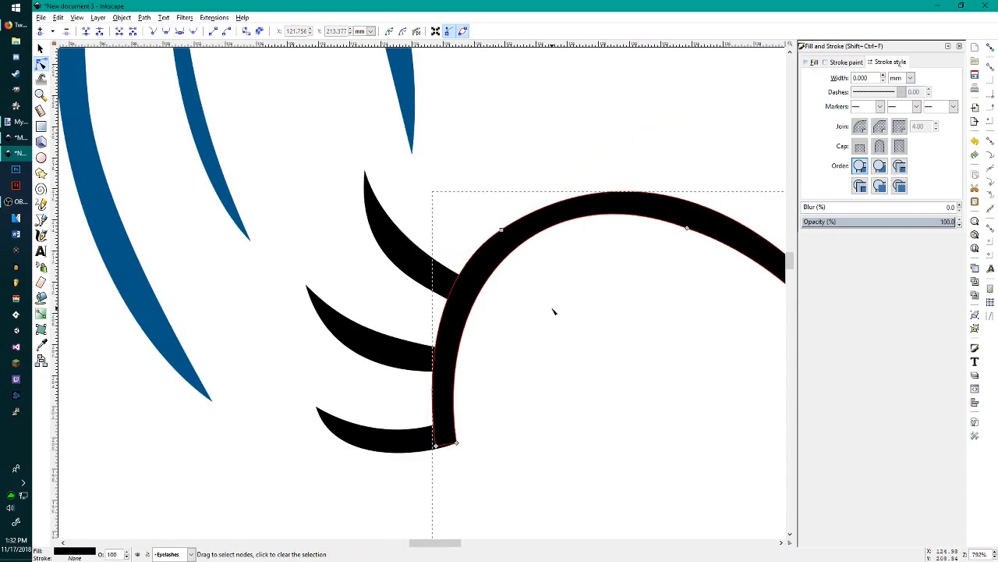
left_click(553, 312)
scroll(255, 439, "down", 1, "ctrl")
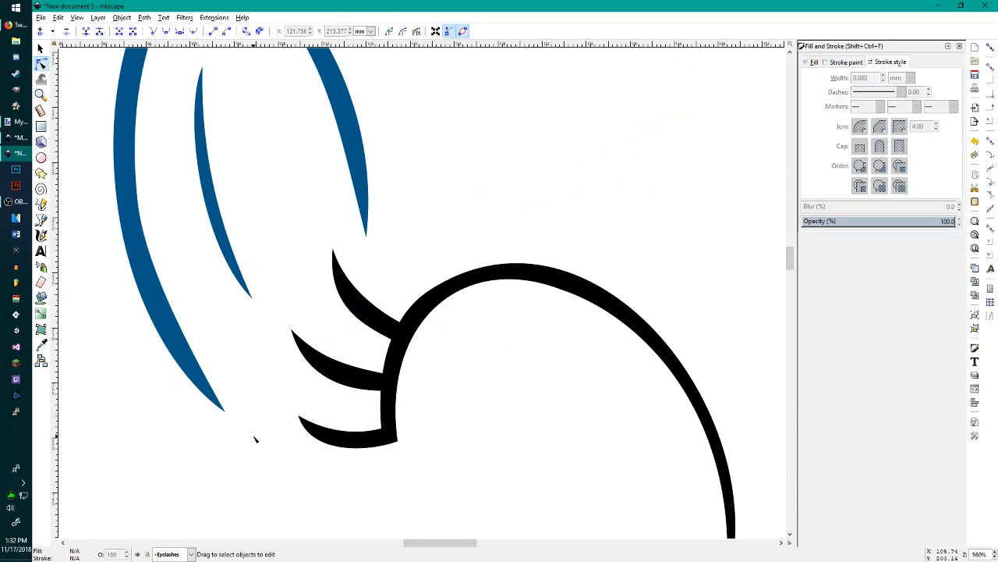
Step: Examine the upper lid's outer curve and its lash joins both close up and as a whole
scroll(448, 284, "down", 1)
scroll(439, 297, "up", 5, "ctrl")
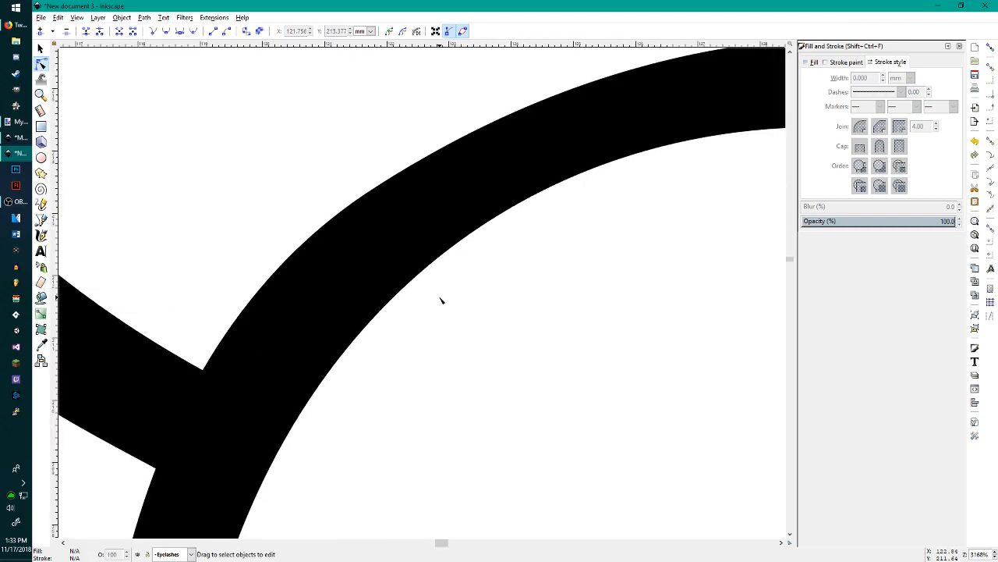
scroll(441, 300, "down", 2)
scroll(507, 357, "down", 6)
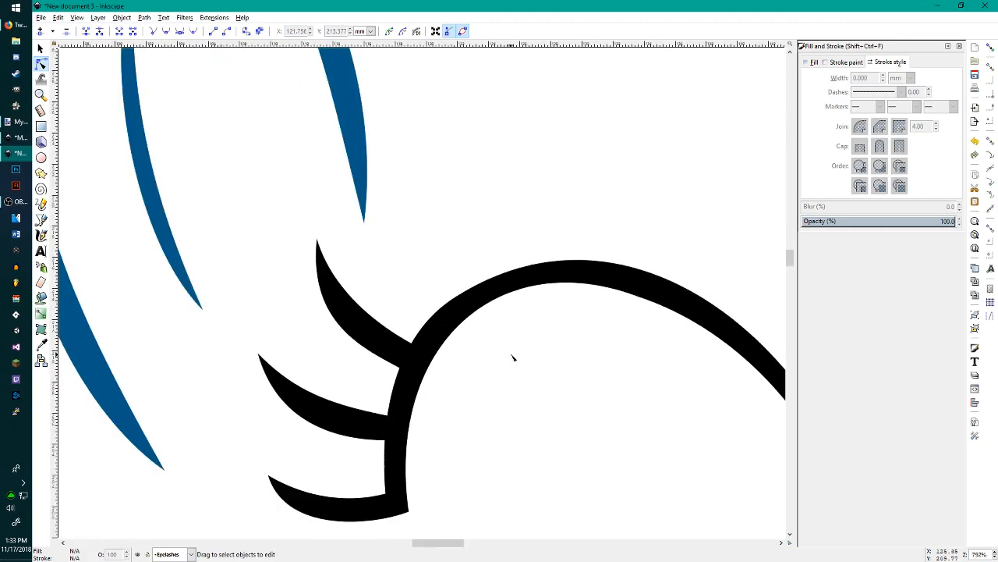
scroll(570, 387, "down", 3)
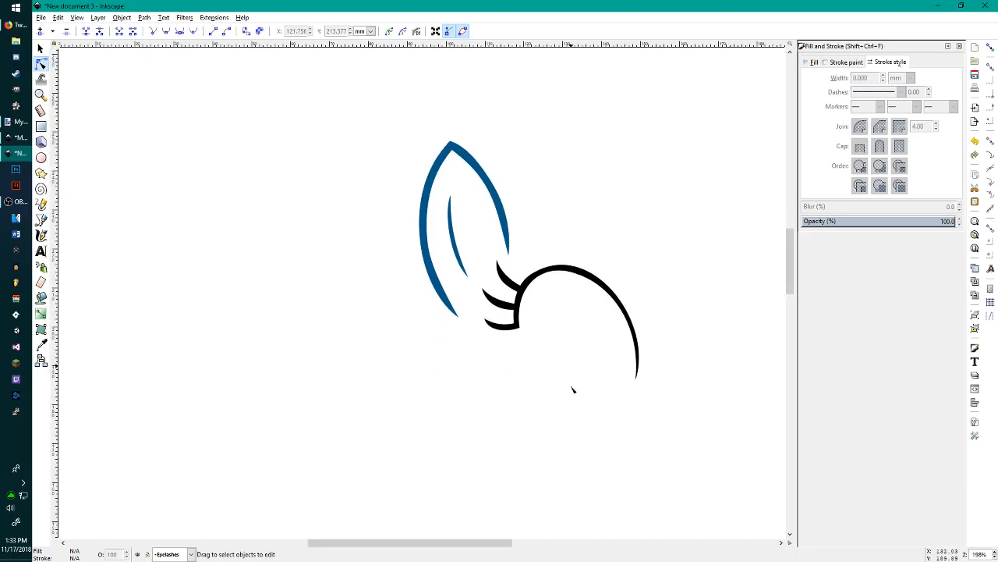
scroll(546, 281, "up", 7)
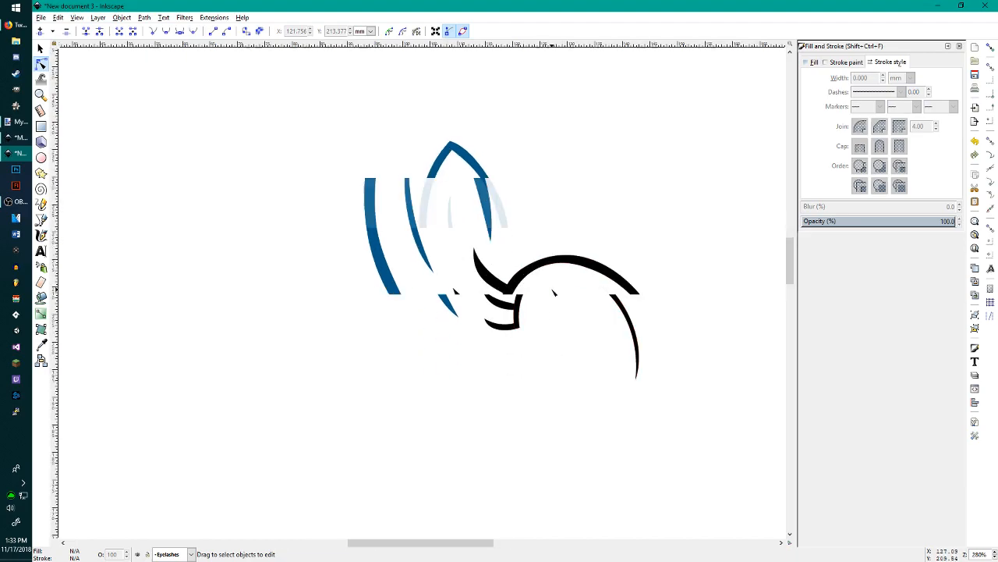
scroll(444, 285, "down", 2)
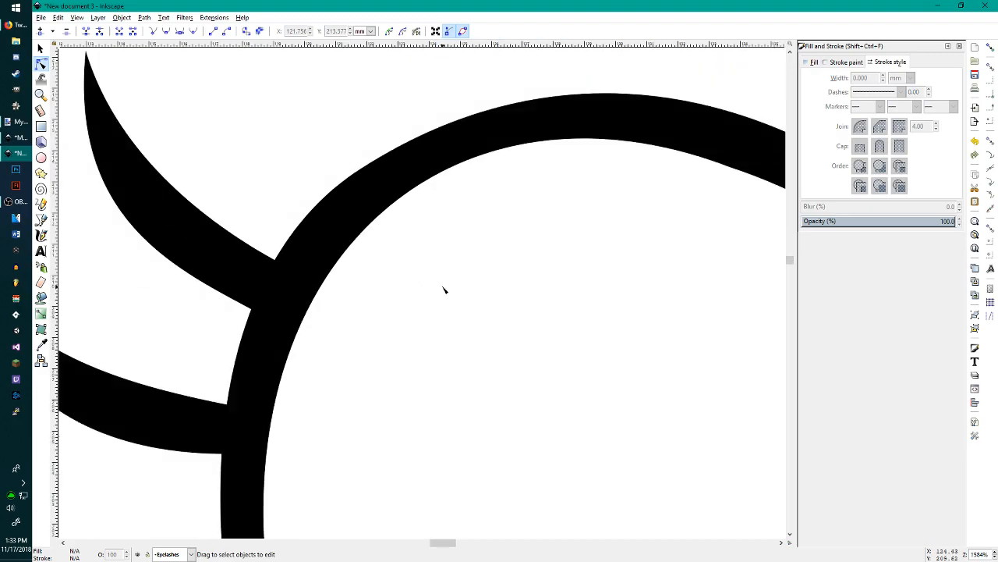
scroll(496, 290, "down", 2)
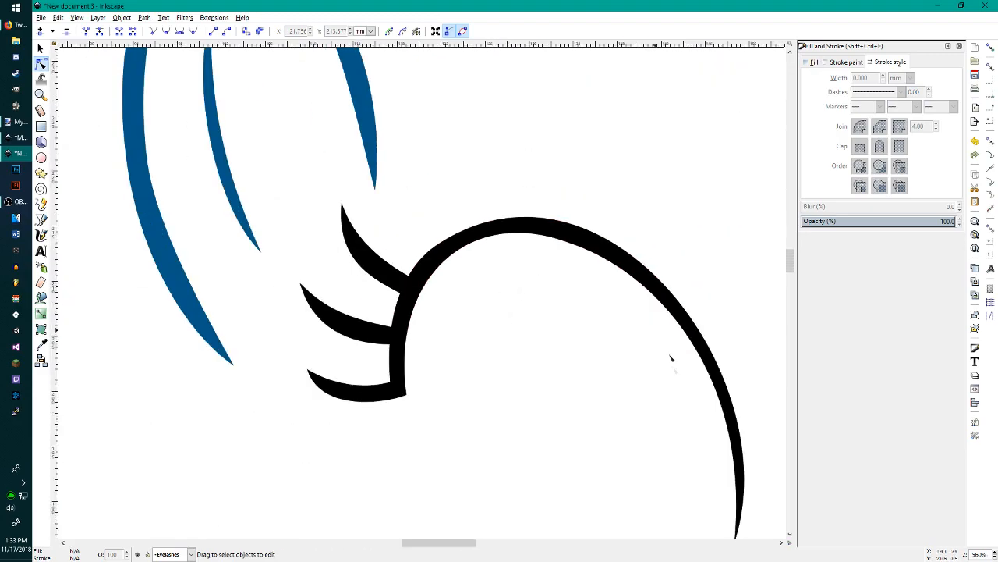
scroll(578, 397, "down", 1)
scroll(532, 393, "down", 2)
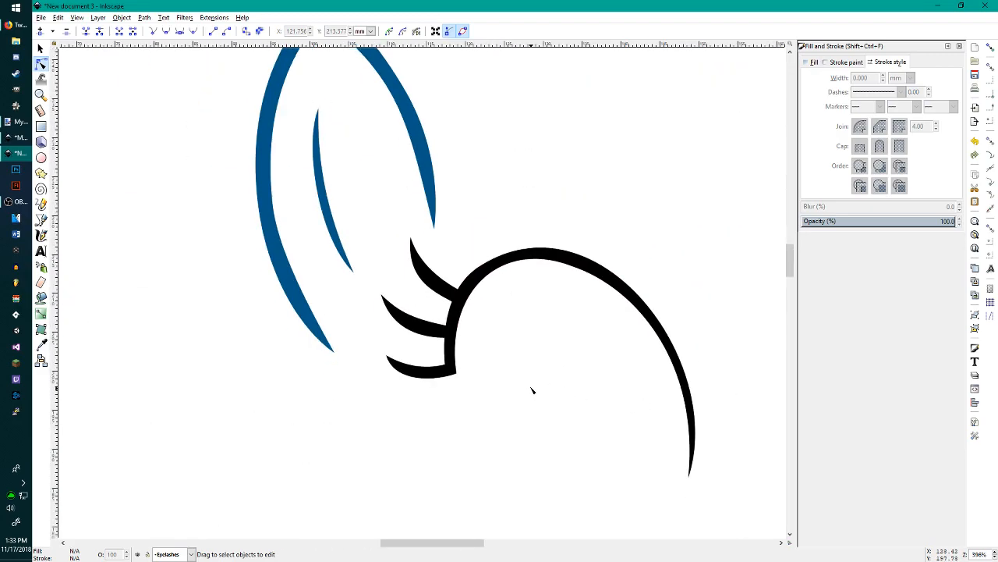
Step: Show the reference image on Layer 1 again and compare the lid and lashes with the whole pony head
left_click(166, 554)
left_click(167, 546)
left_click(147, 554)
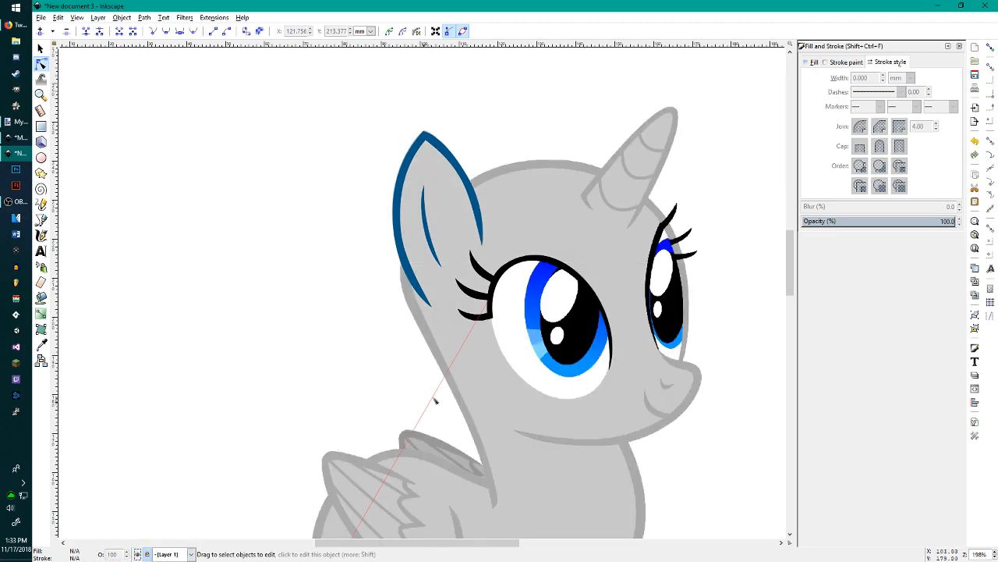
scroll(435, 401, "down", 1)
scroll(646, 408, "down", 4)
scroll(645, 408, "up", 2)
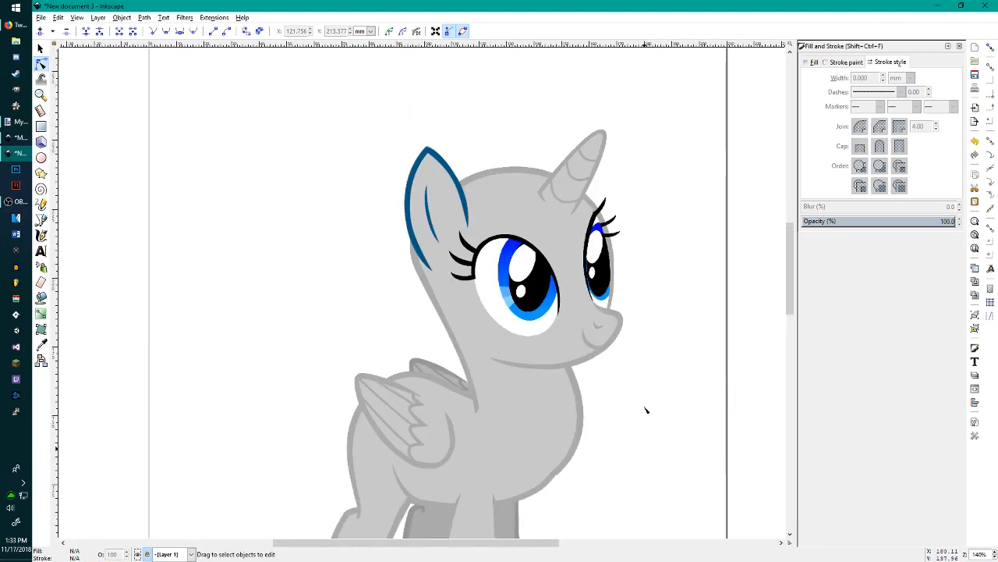
Step: Switch to the Front Eye layer and make it visible
left_click(168, 554)
left_click(168, 547)
left_click(186, 551)
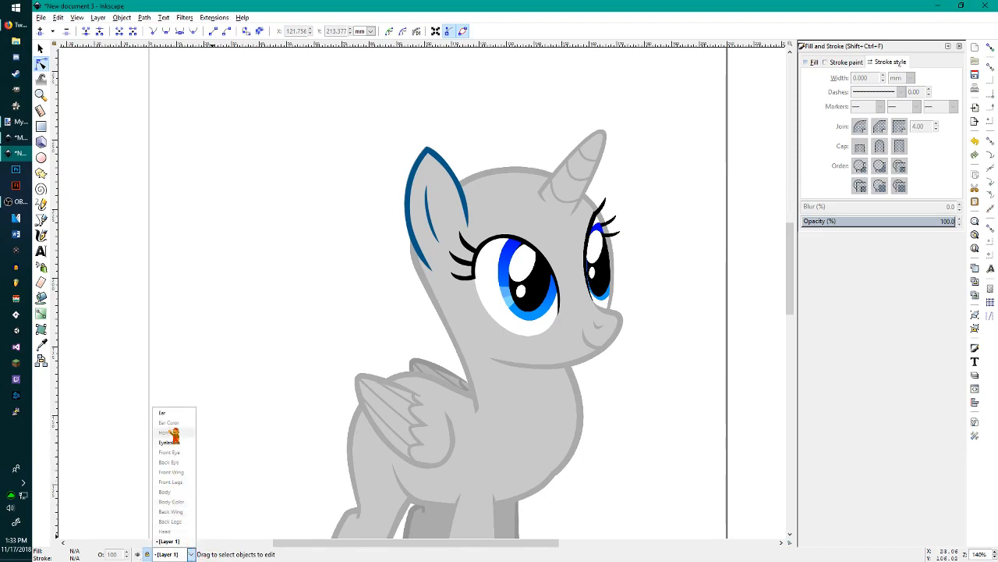
left_click(179, 452)
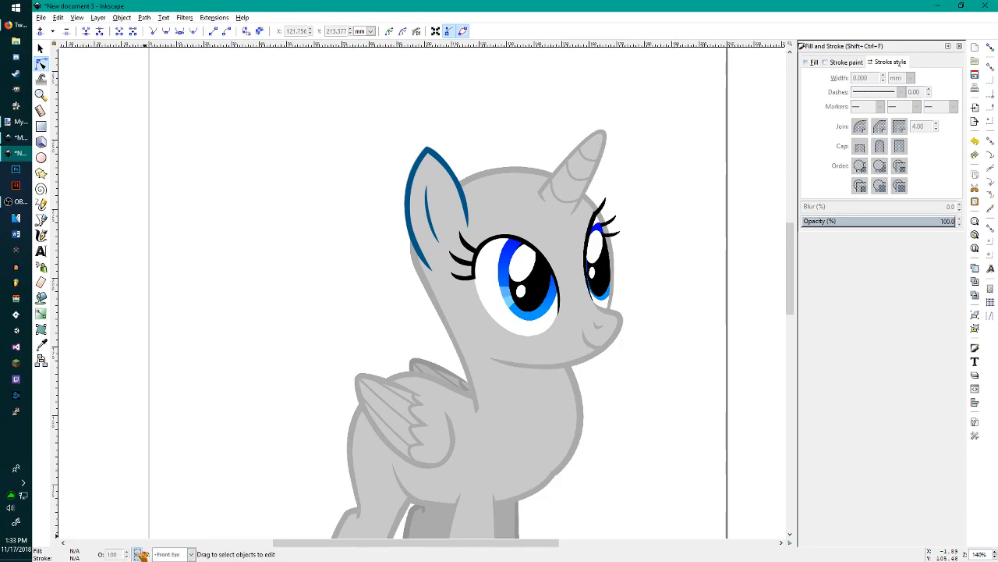
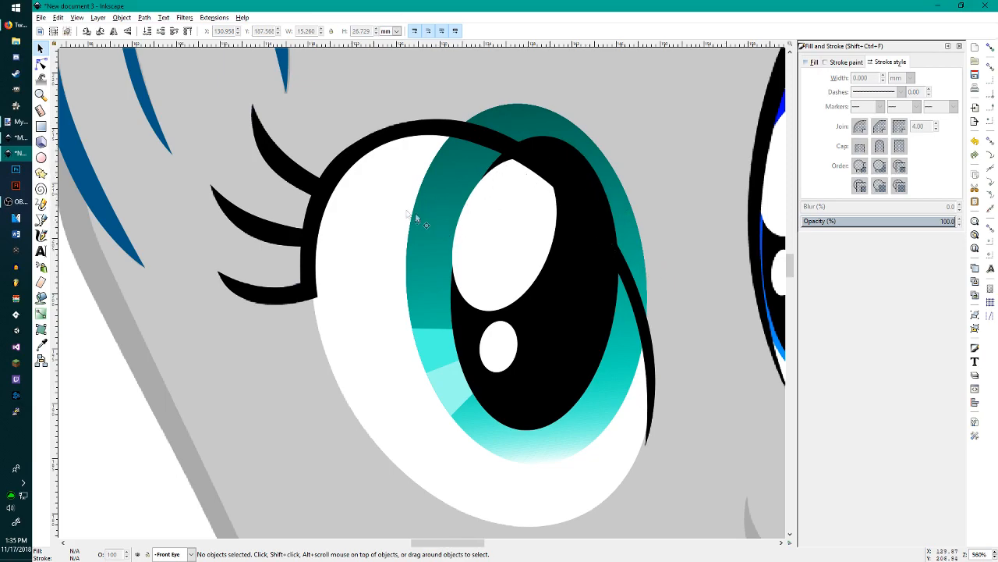
Step: Duplicate the near eye's white ellipse and clip the black pupil with the copy
left_click(357, 373)
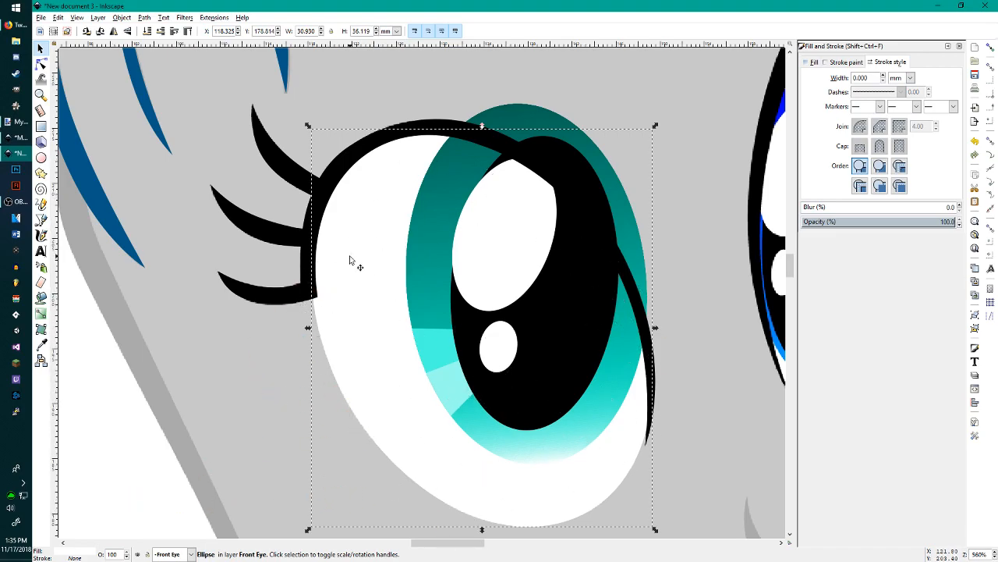
key("Page_Up")
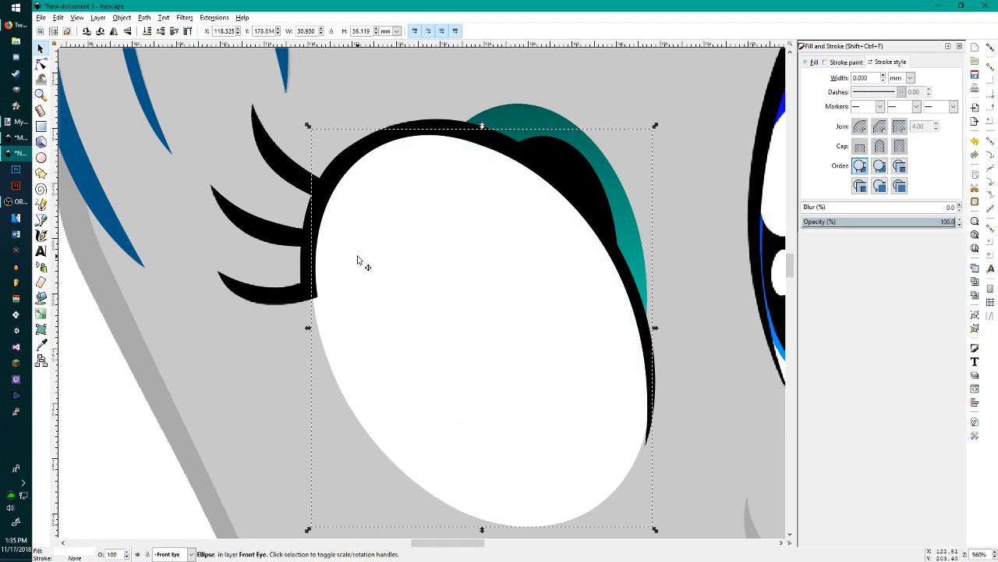
left_click(561, 154, "shift")
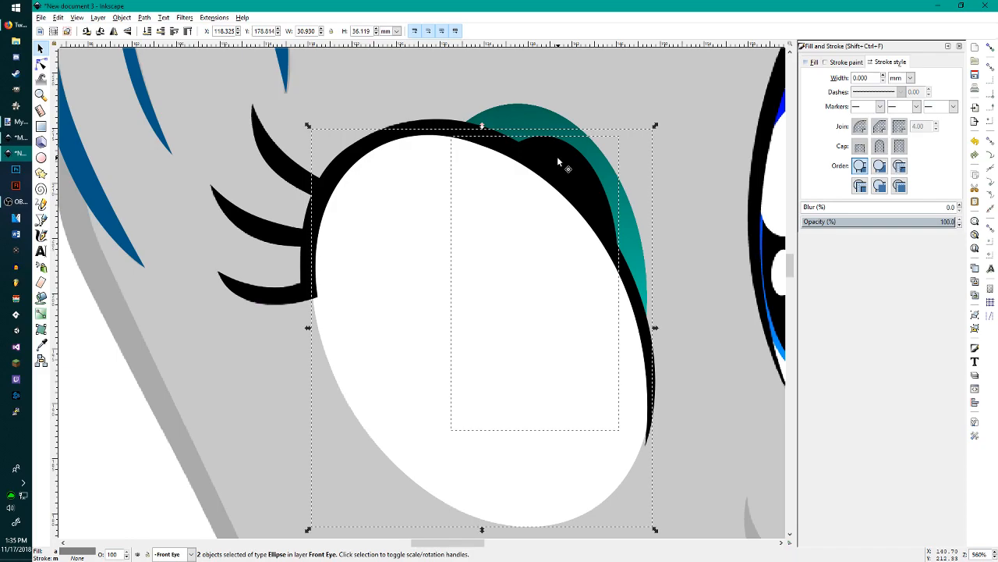
right_click(563, 151)
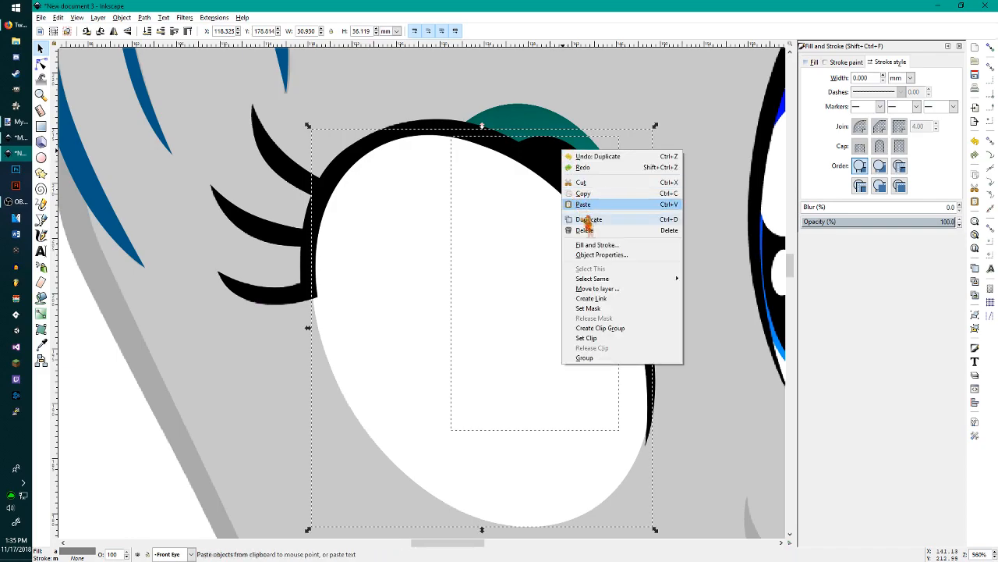
left_click(600, 338)
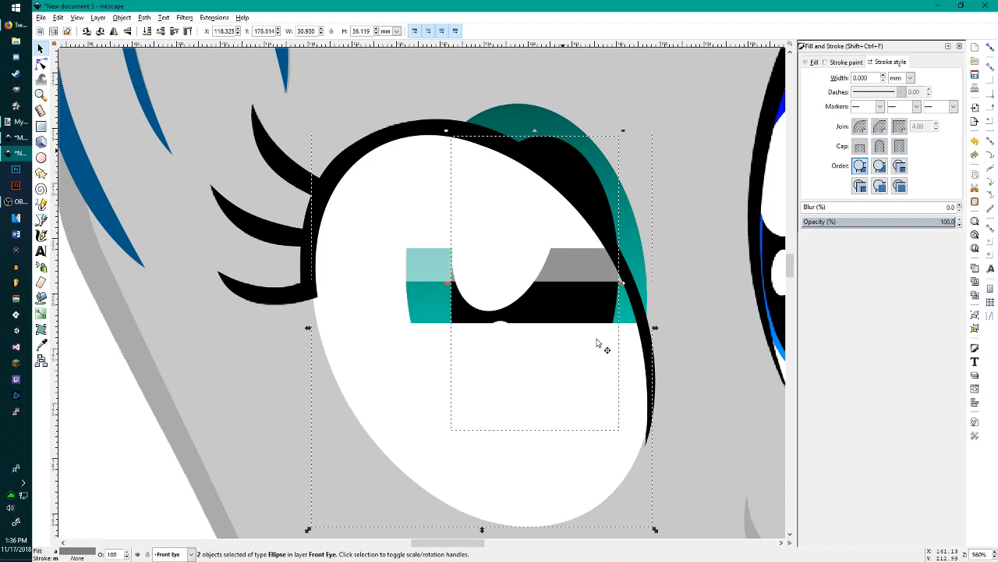
Step: Duplicate the near eye's white ellipse again, clip the teal gradient iris with the copy, and clear the selection
left_click(359, 234)
key("Home")
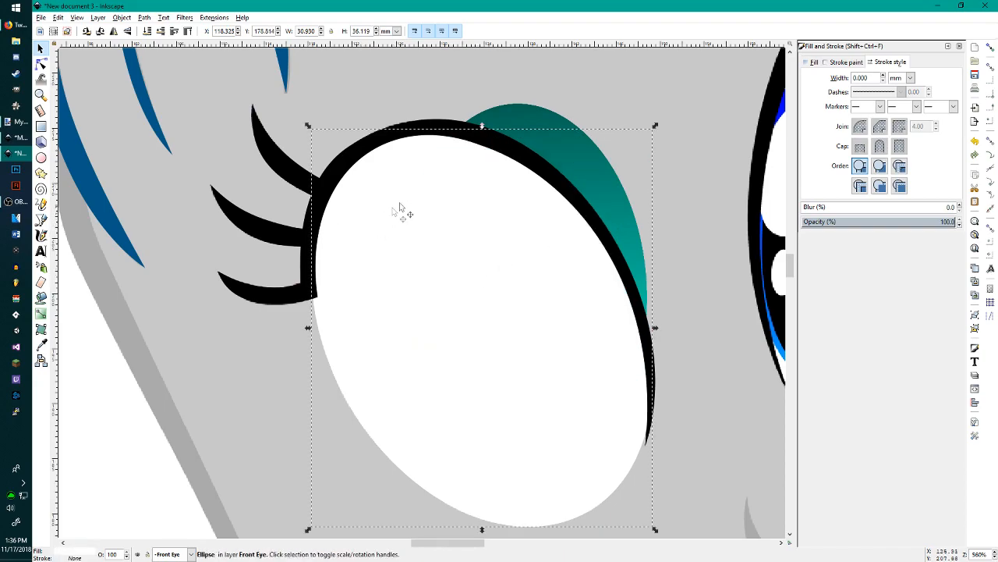
left_click(527, 115, "shift")
right_click(528, 116)
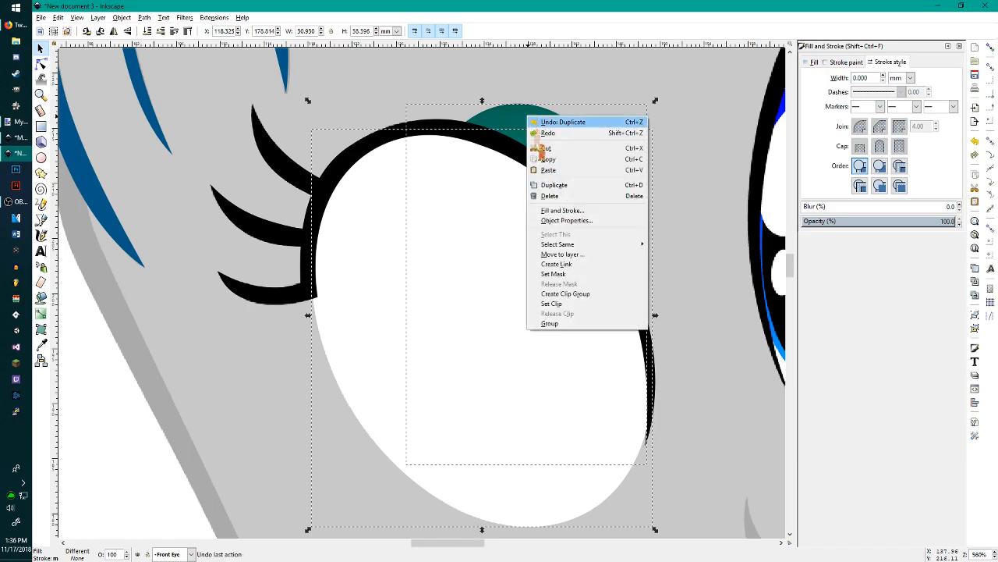
left_click(560, 304)
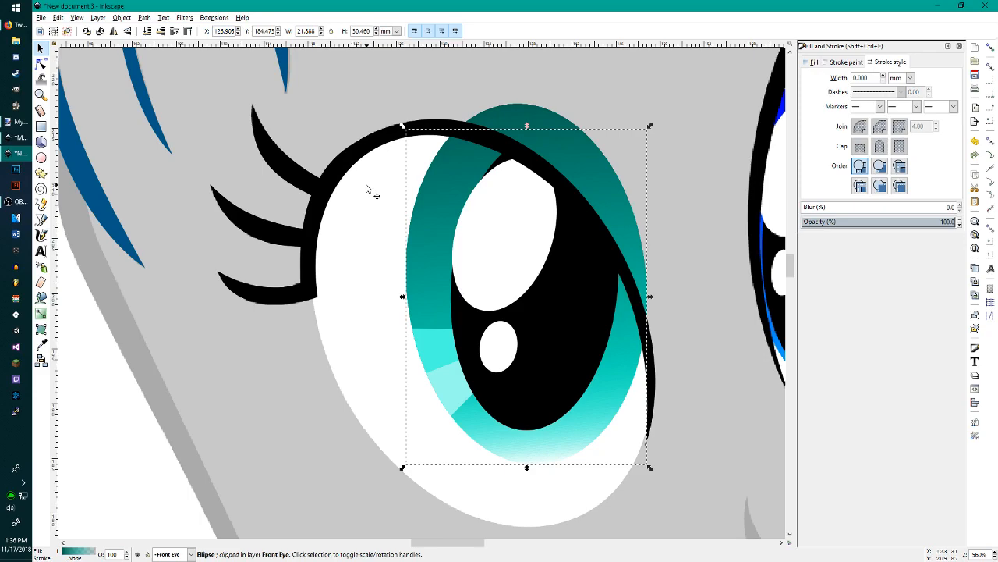
left_click(708, 290)
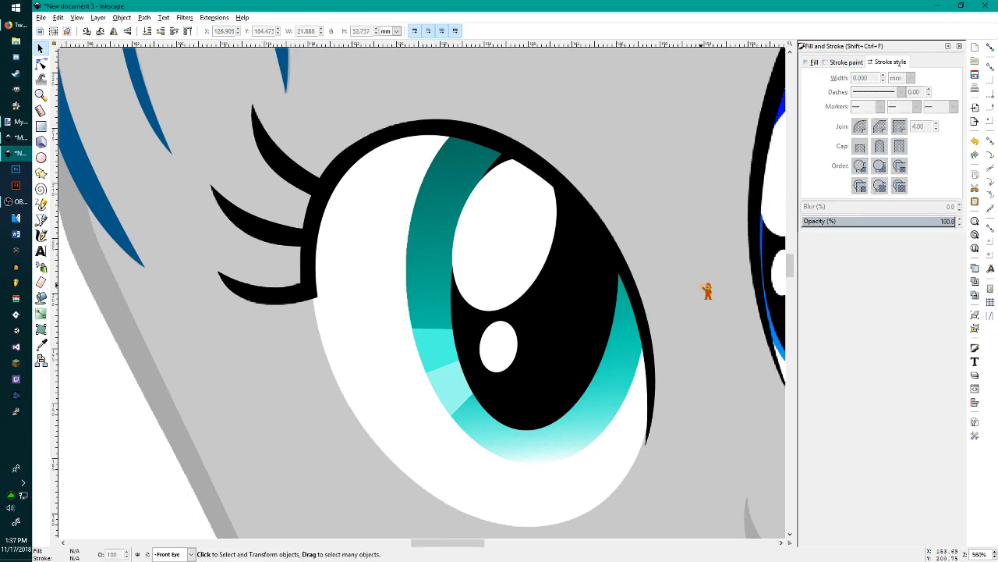
scroll(704, 287, "down", 2)
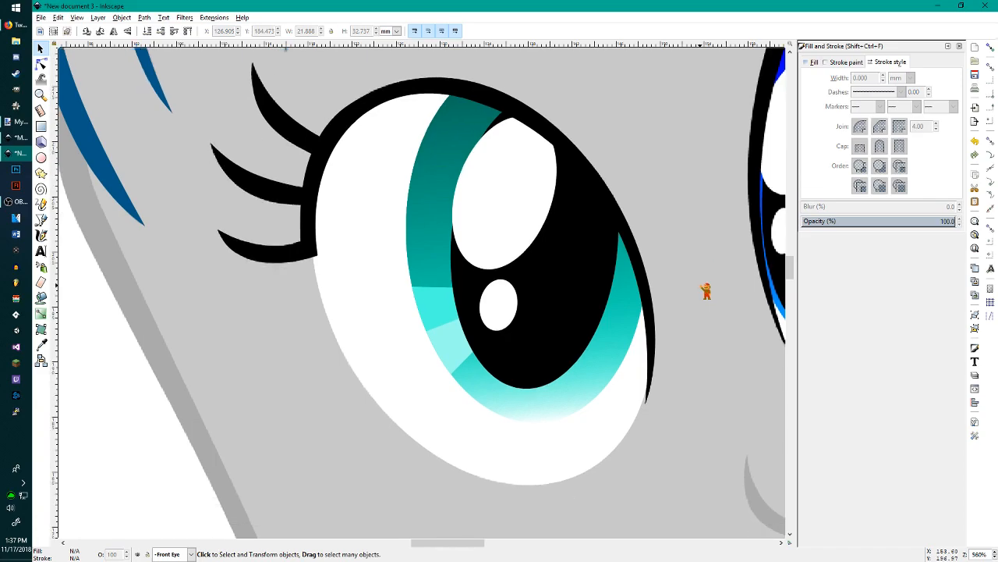
scroll(706, 289, "up", 2)
scroll(681, 337, "down", 3, "ctrl")
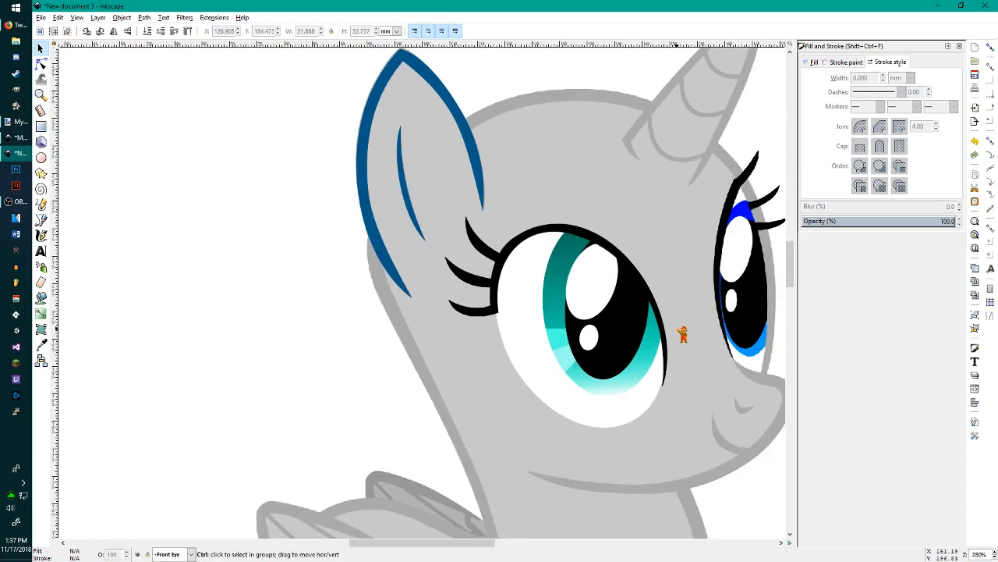
Step: Switch to the Ear Color layer and make its blue ear fill visible
scroll(691, 357, "up", 1, "ctrl")
left_click(190, 554)
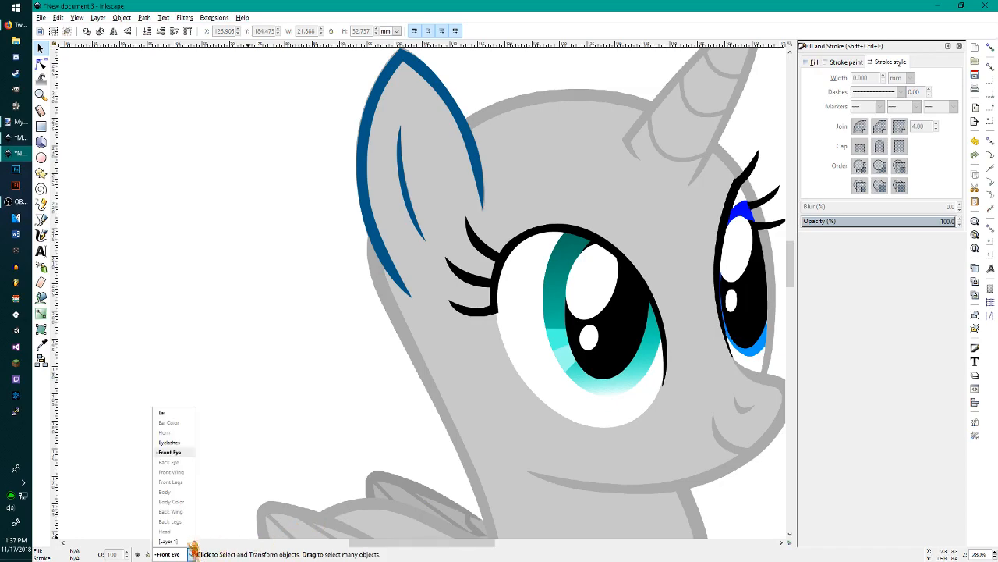
left_click(168, 424)
left_click(141, 554)
Step: Hide the reference image on Layer 1 to check the finished ear and near eye alone, and show it again
left_click(191, 554)
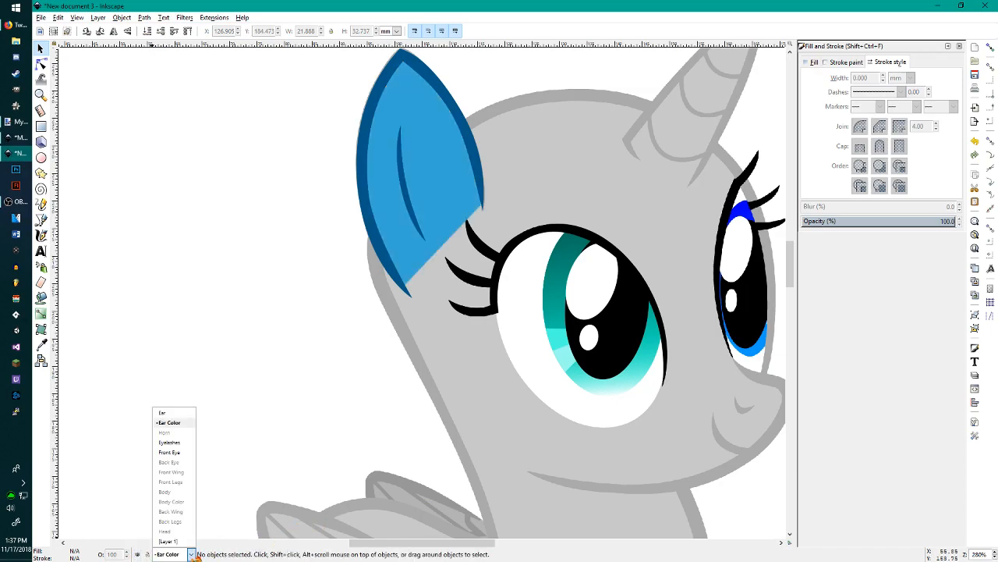
left_click(171, 541)
left_click(141, 554)
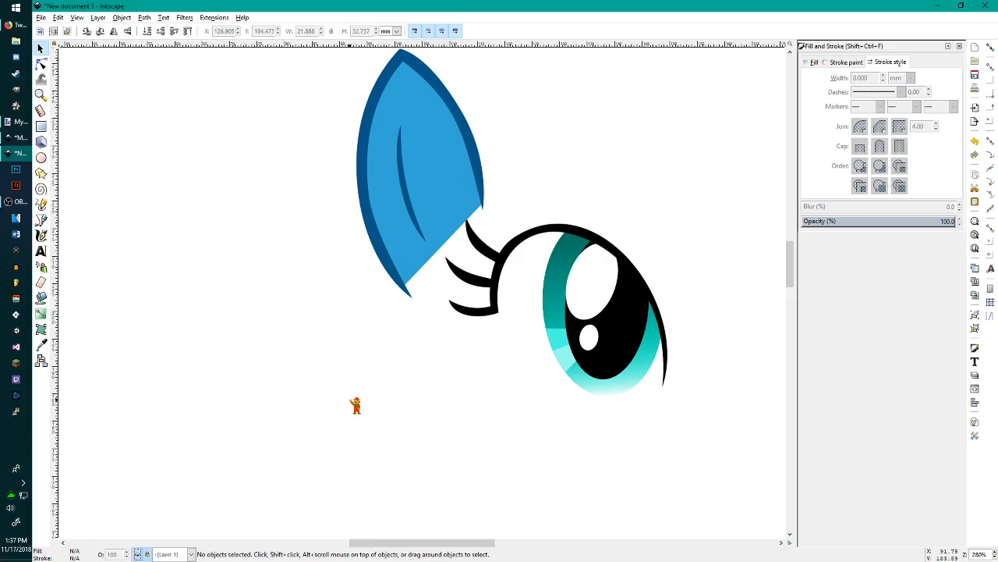
scroll(356, 404, "down", 2)
scroll(349, 390, "down", 2)
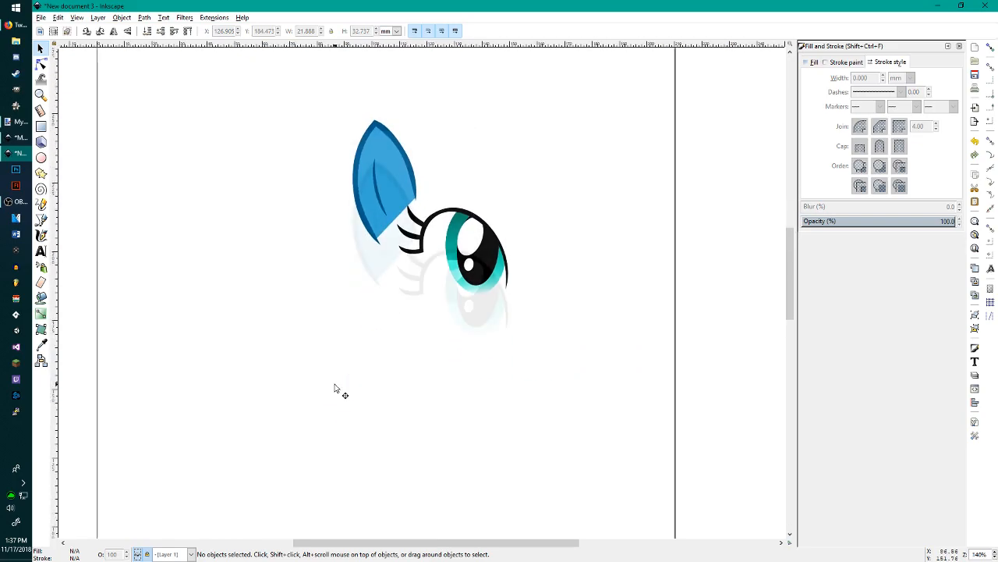
scroll(339, 392, "up", 3)
left_click(191, 554)
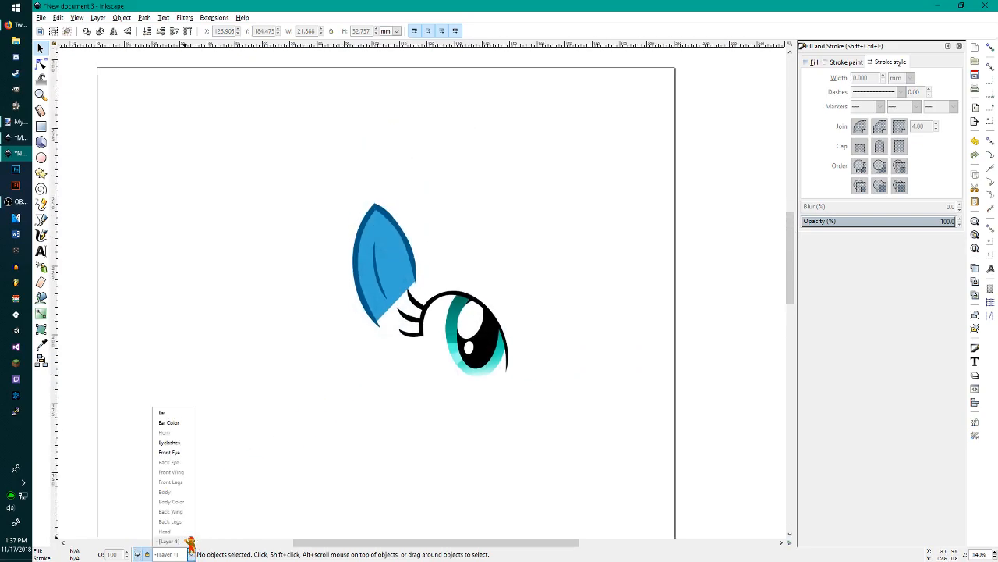
left_click(181, 541)
left_click(138, 554)
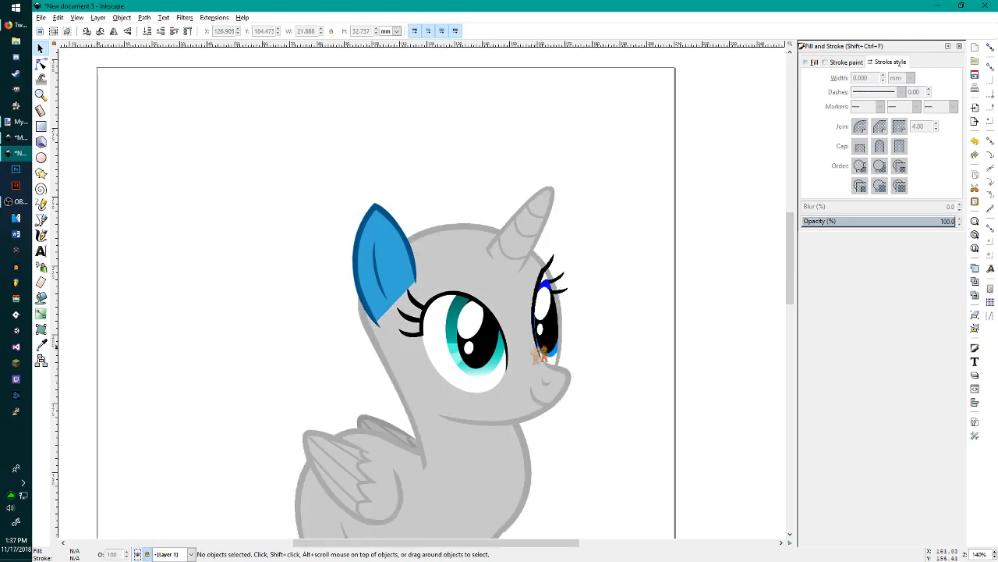
Step: Examine the lower edge of the near eye's white ellipse and its lid against the reference image
scroll(523, 355, "up", 2, "ctrl")
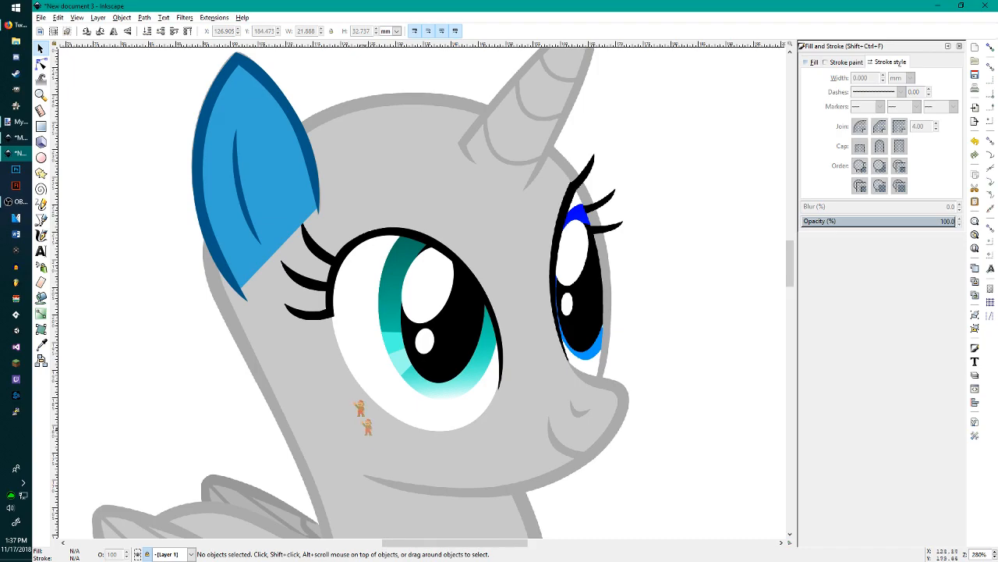
scroll(382, 406, "up", 2, "ctrl")
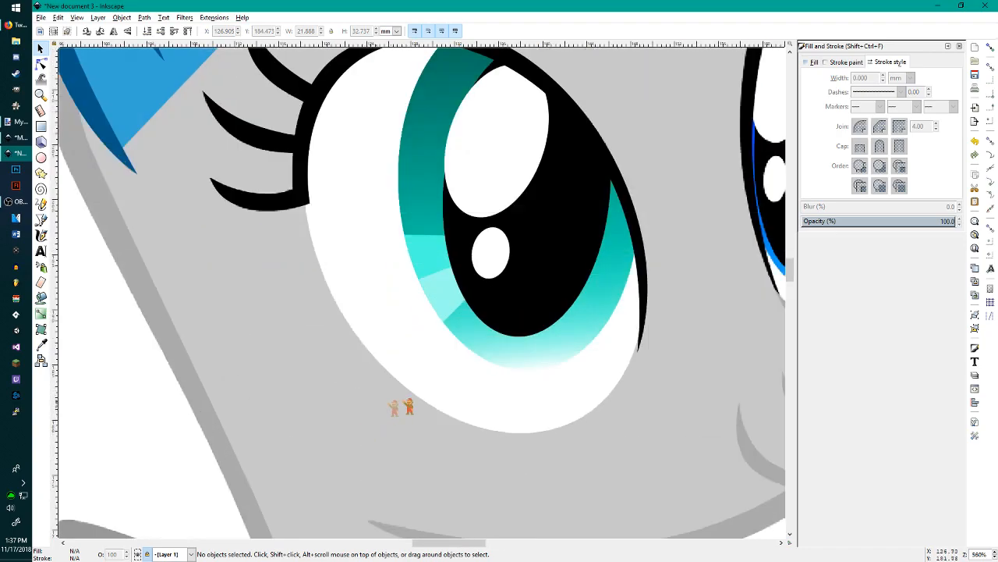
scroll(512, 439, "up", 3, "ctrl")
scroll(499, 435, "down", 2, "ctrl")
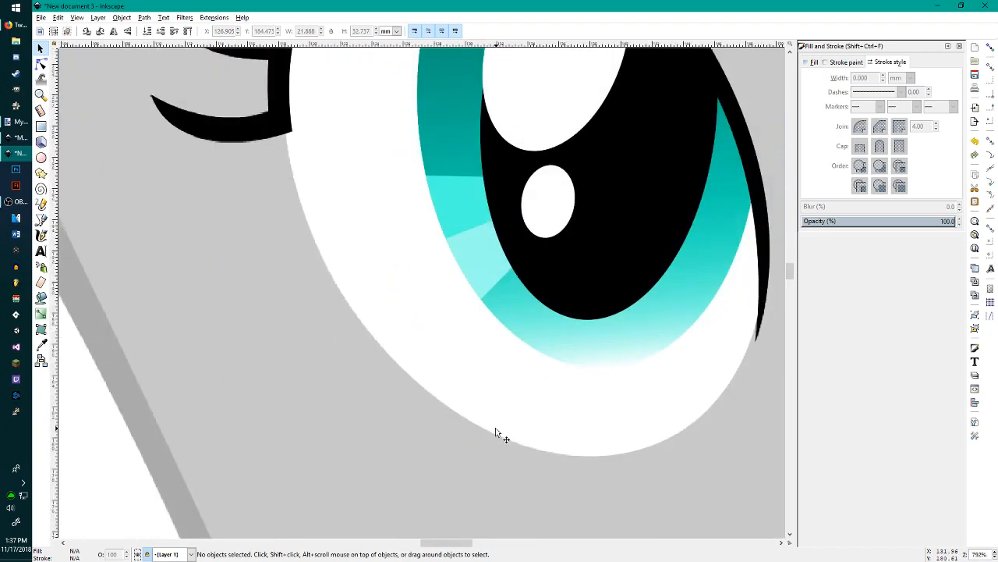
left_click(526, 394)
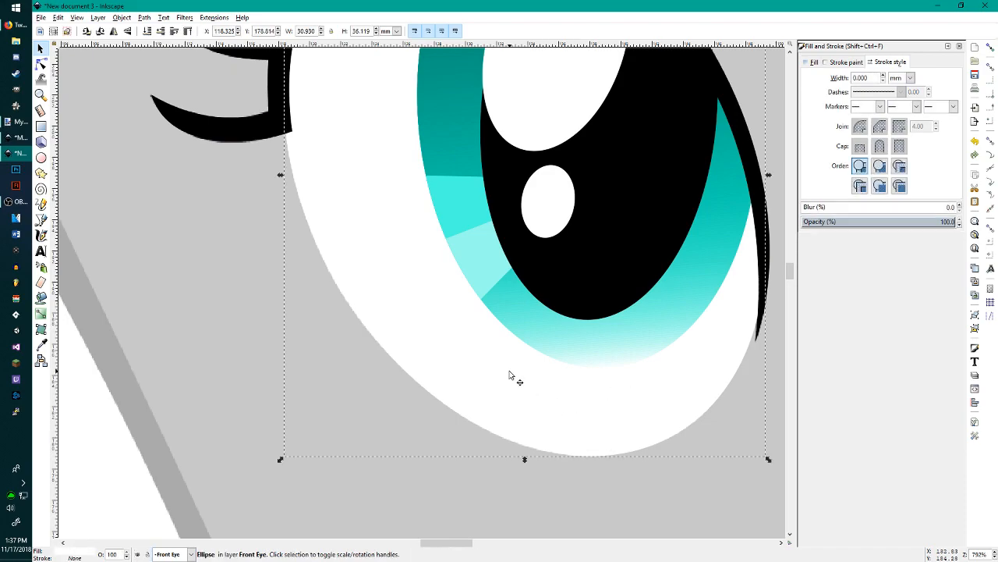
key("Escape")
scroll(552, 396, "down", 2, "ctrl")
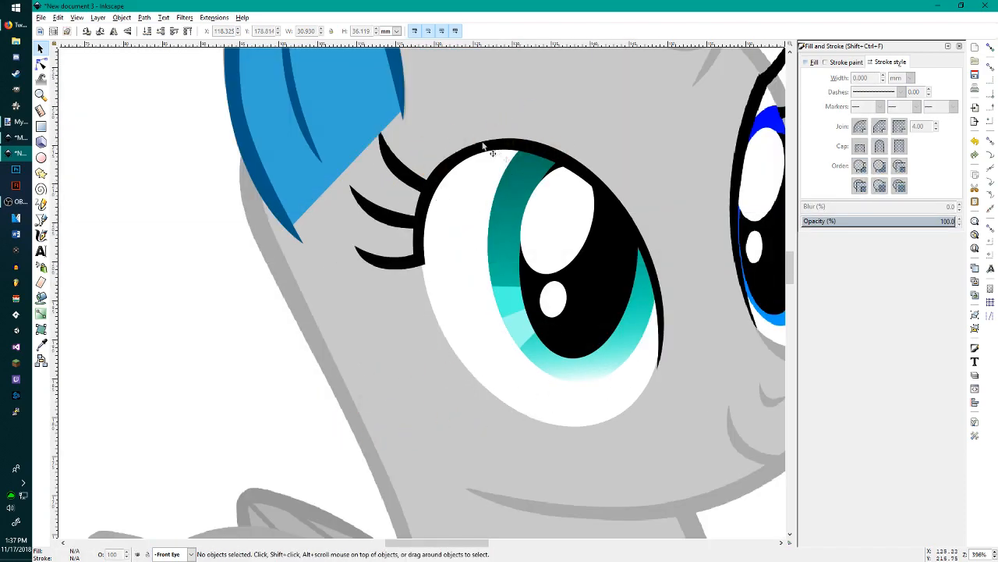
Step: Examine the whole reference pony from head to hooves with the coloured ear and near eye in place
scroll(383, 460, "down", 2, "ctrl")
left_click(191, 554)
left_click(192, 555)
scroll(518, 362, "down", 2, "ctrl")
scroll(518, 362, "down", 5)
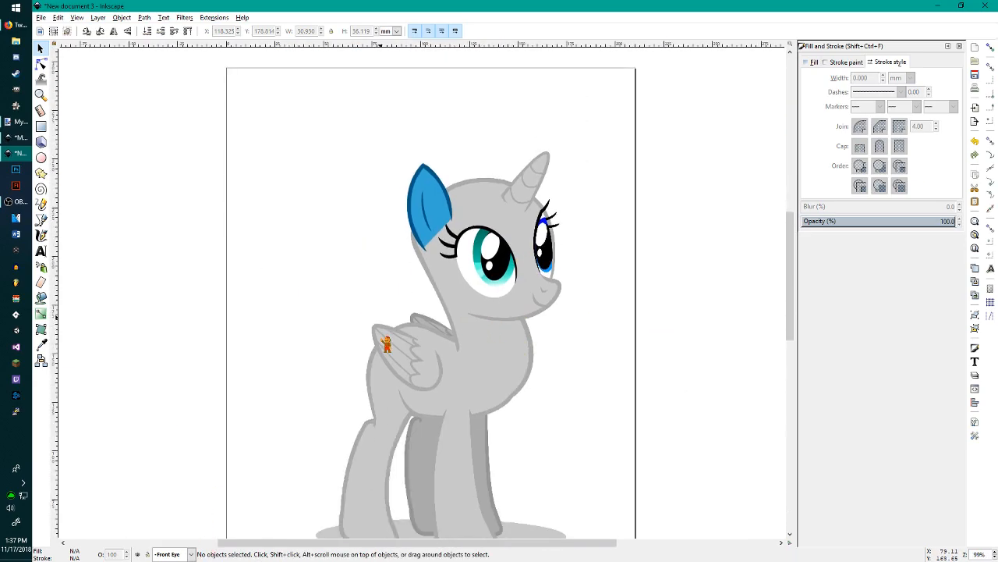
scroll(288, 342, "up", 2, "ctrl")
scroll(525, 314, "down", 2, "ctrl")
left_click_drag(612, 322, 591, 322)
scroll(592, 322, "right", 2)
scroll(562, 307, "down", 2)
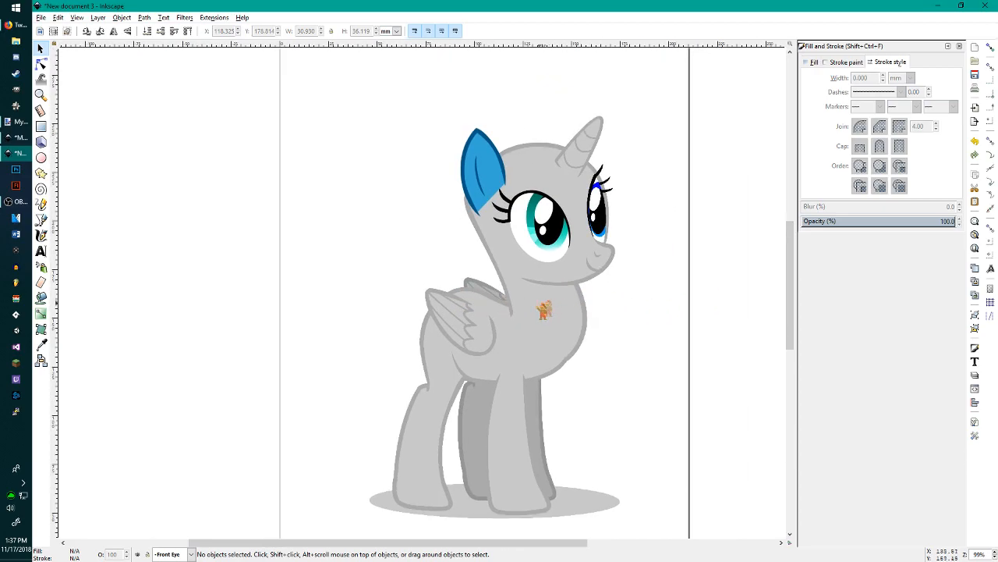
scroll(549, 187, "up", 2, "ctrl")
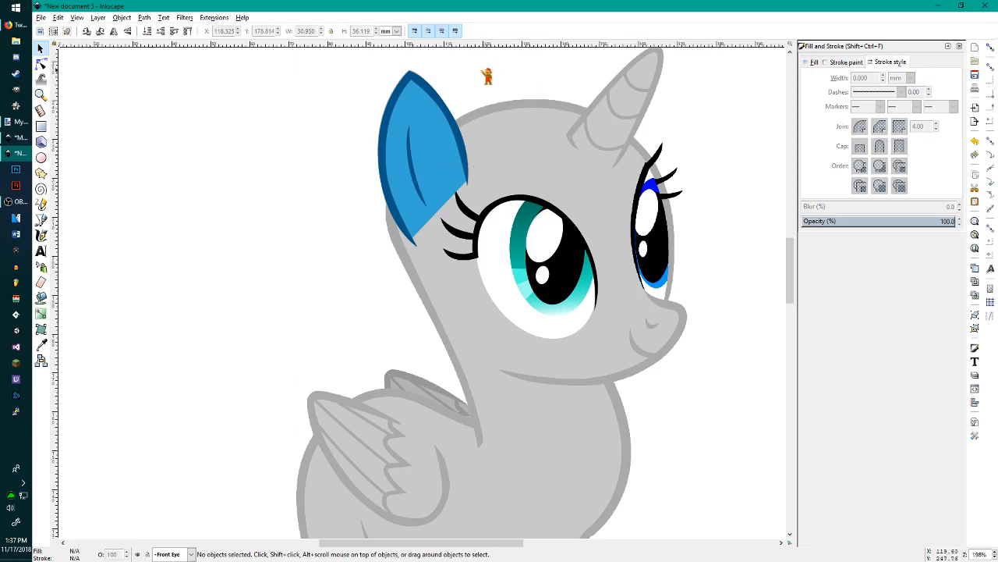
scroll(598, 335, "down", 15)
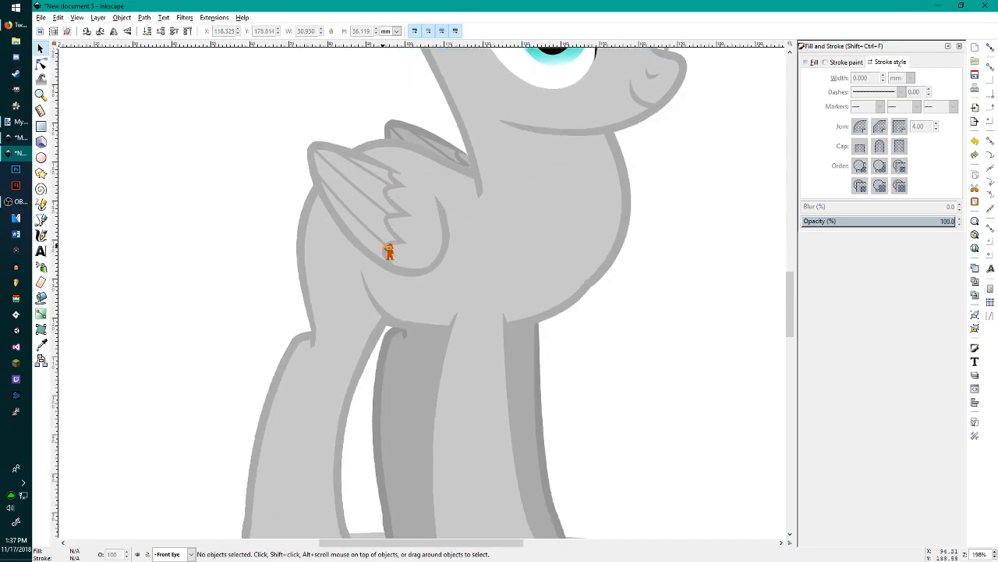
scroll(402, 318, "up", 4)
Step: Switch to the Main Pose Vector.svg document and examine the finished pony's mane, tail and body
left_click(18, 138)
scroll(454, 321, "down", 1, "ctrl")
scroll(453, 320, "down", 2, "ctrl")
scroll(468, 320, "up", 4, "ctrl")
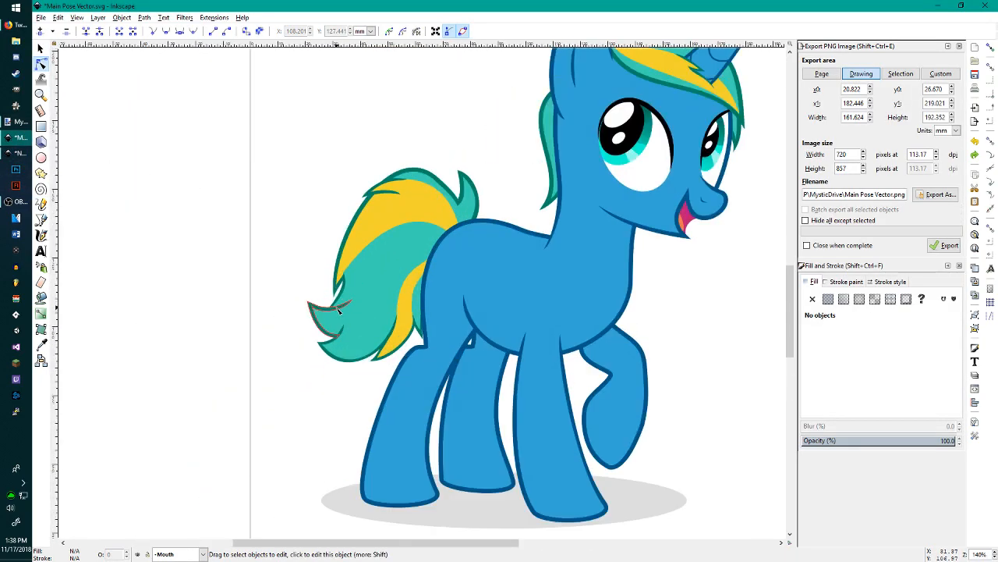
scroll(679, 350, "up", 4)
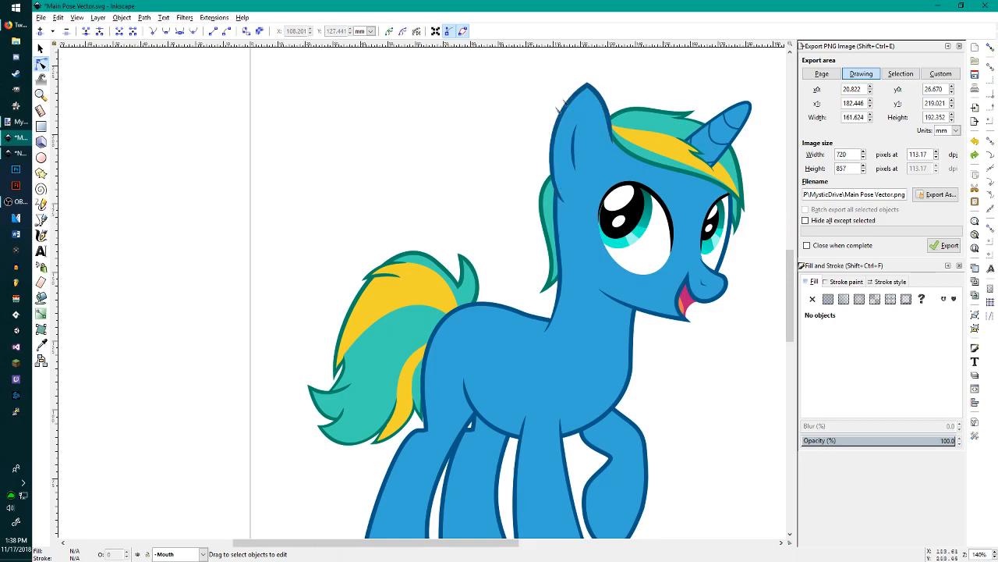
scroll(434, 406, "down", 6)
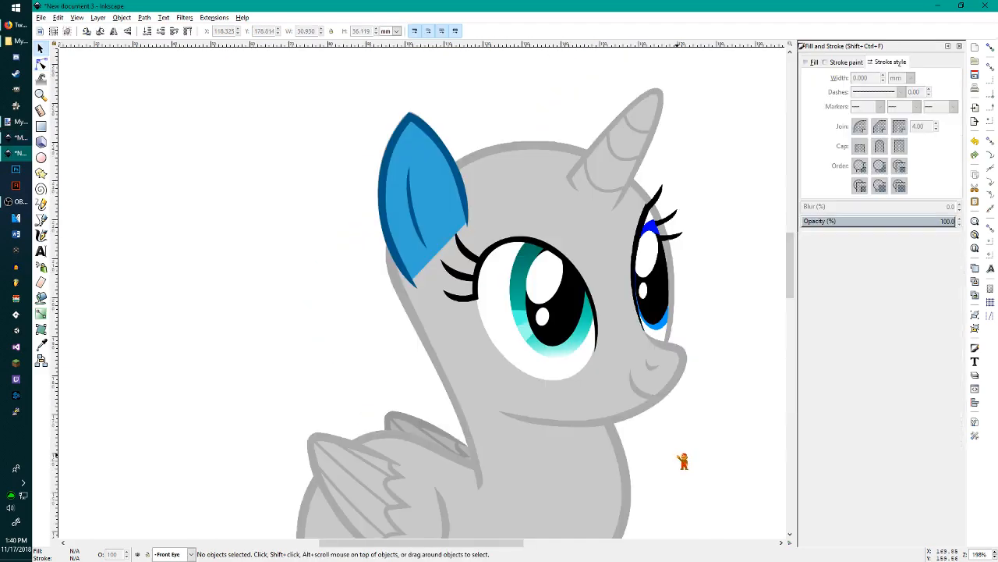
scroll(684, 460, "down", 1)
scroll(683, 461, "up", 3)
scroll(683, 460, "up", 4)
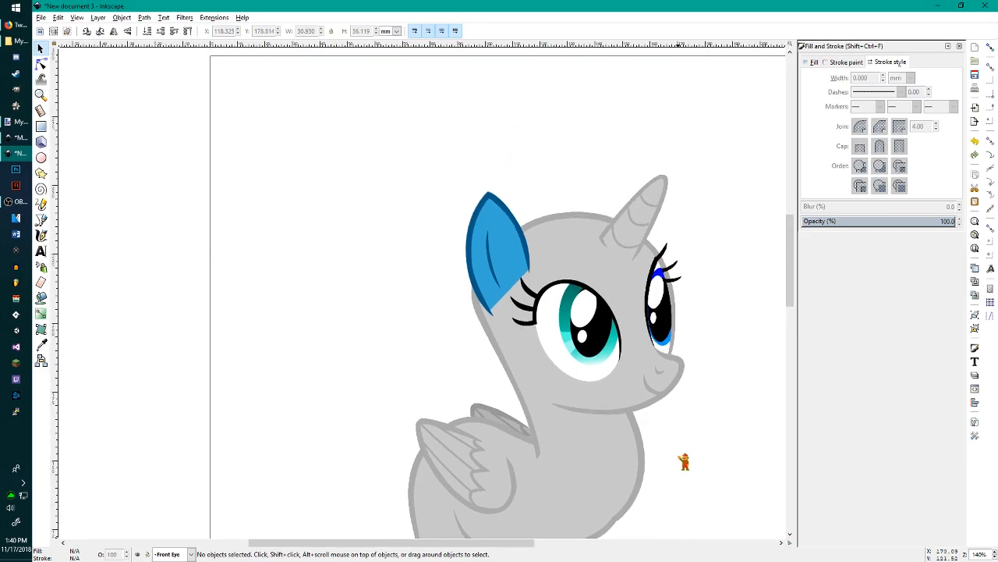
scroll(722, 468, "down", 7)
scroll(705, 373, "up", 2)
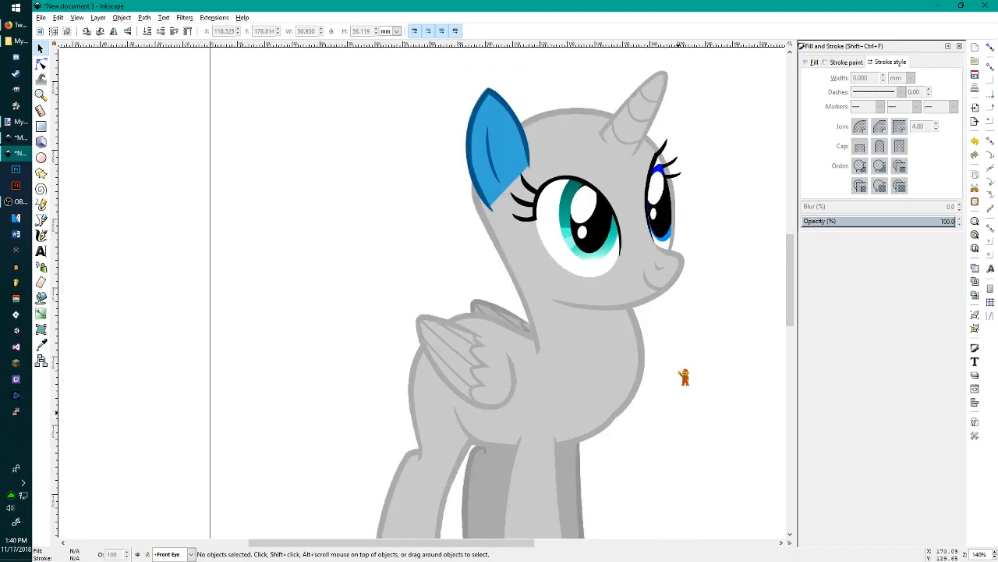
scroll(677, 367, "up", 3)
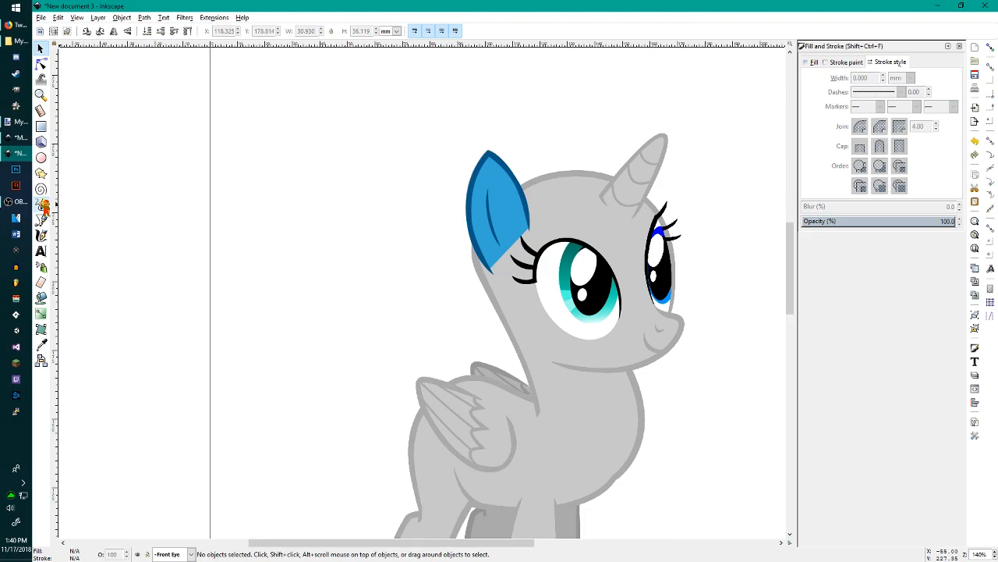
Step: Activate the Pencil tool and add a new layer named Sketch above the Front Eye layer
left_click(42, 204)
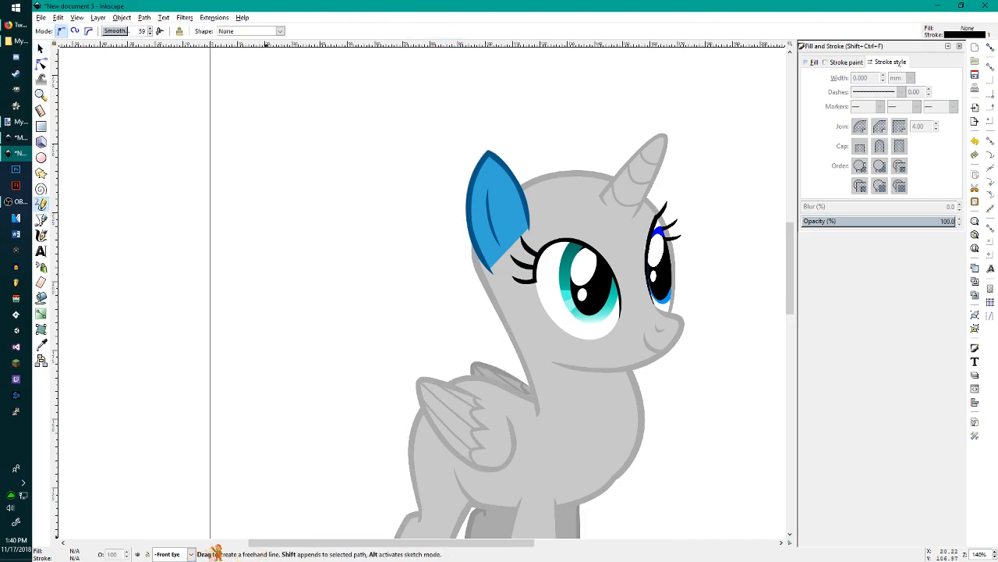
key("ctrl+shift+n")
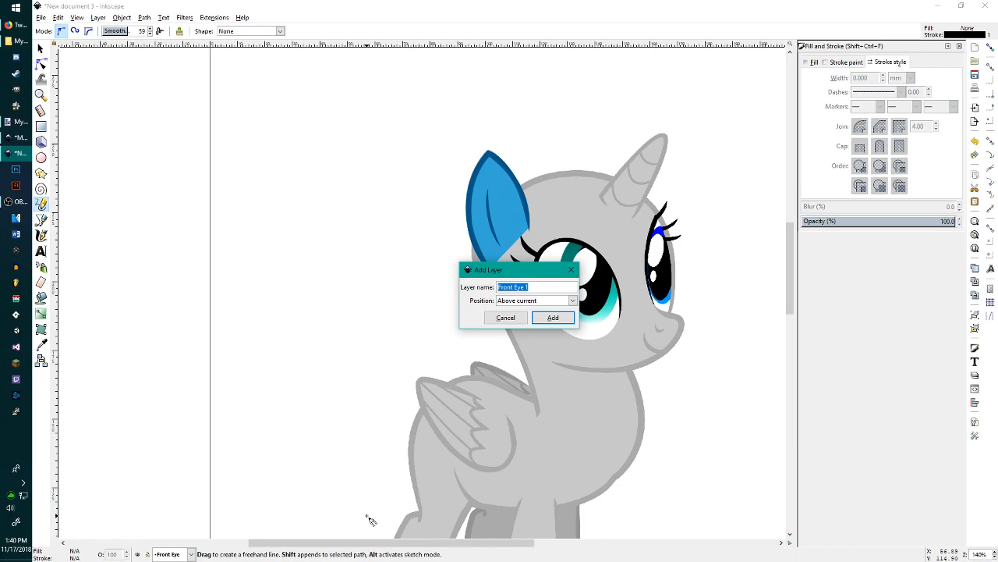
type("Sketch")
key("Return")
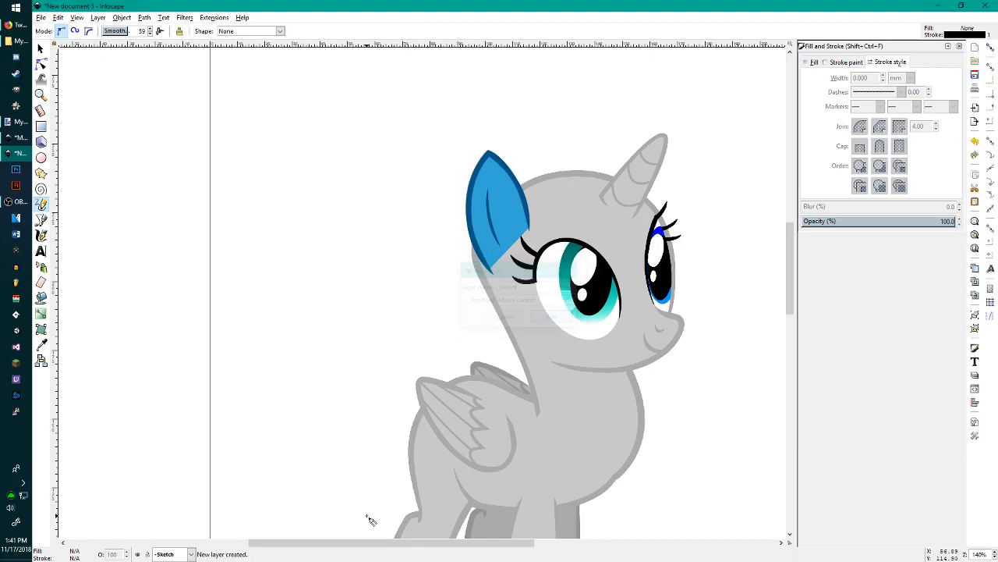
Step: Sketch the mane's upper outline freehand from the ear over the head and horn to a tip beyond the far eye, redrawing the front stretch once
scroll(615, 173, "up", 1)
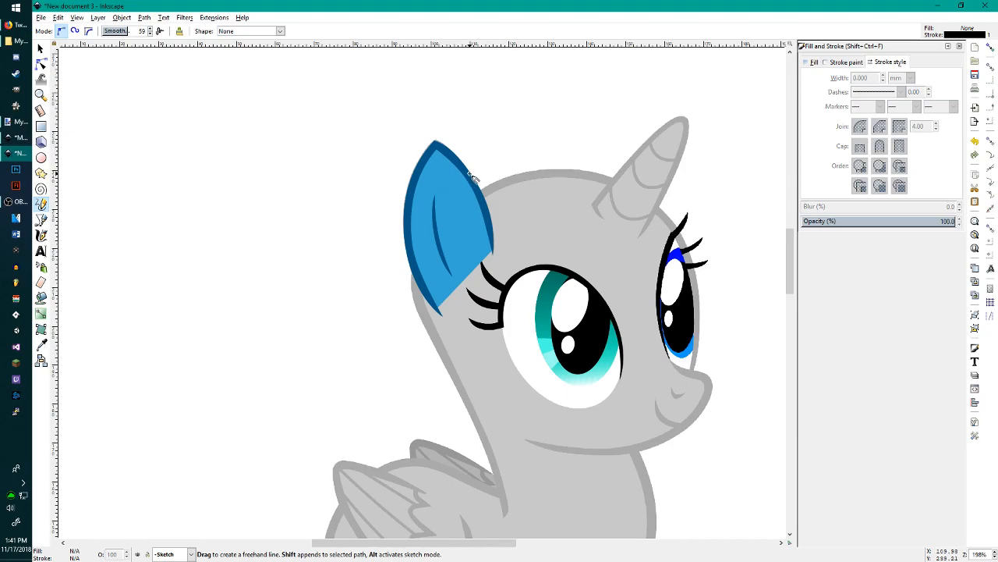
mouse_move(473, 178)
left_mouse_down()
mouse_move(514, 159)
mouse_move(605, 147)
mouse_move(581, 162)
mouse_move(592, 164)
left_mouse_up()
left_click_drag(728, 256, 769, 318)
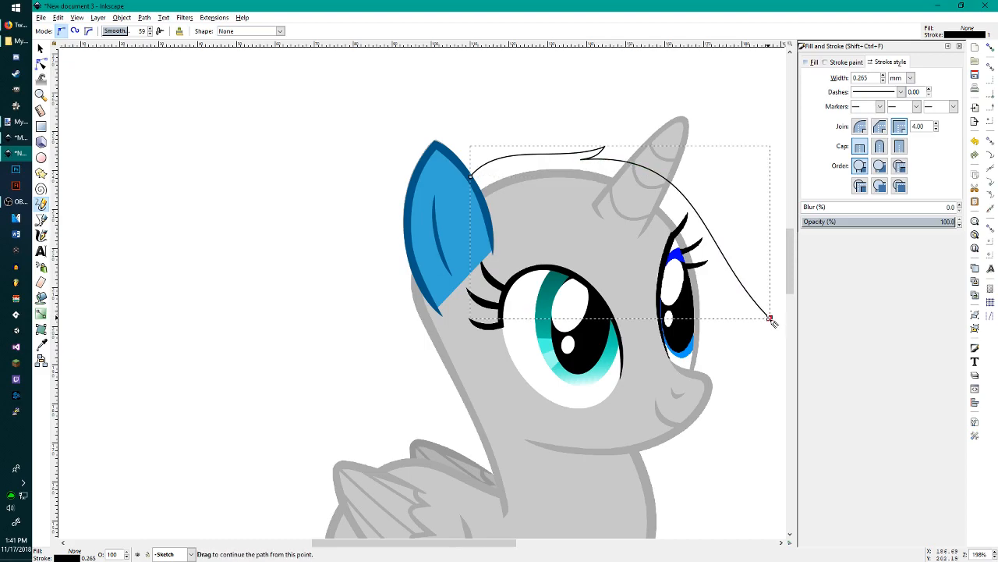
key("ctrl+z")
mouse_move(582, 161)
left_mouse_down()
mouse_move(624, 163)
mouse_move(673, 191)
left_mouse_up()
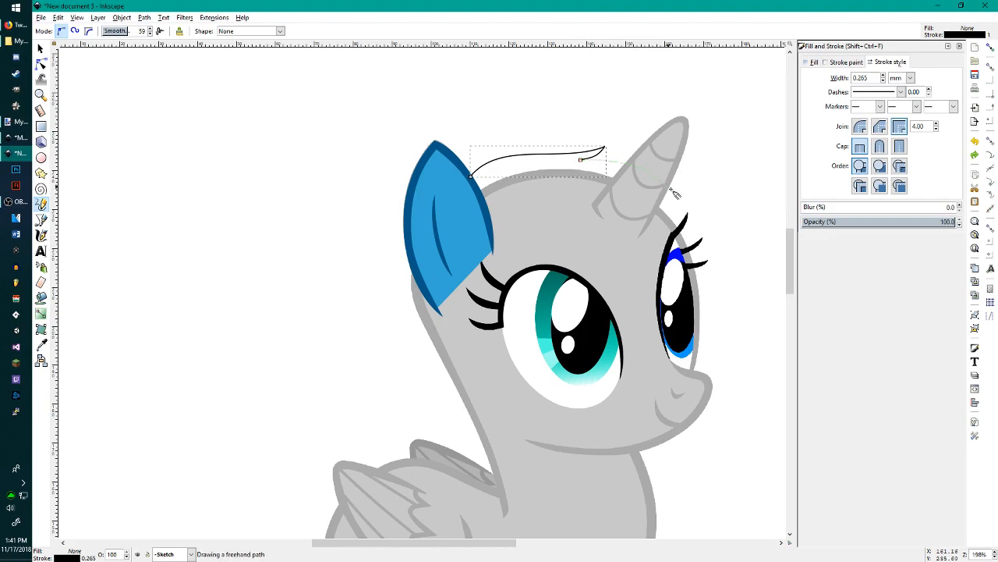
left_click_drag(735, 287, 732, 282)
mouse_move(714, 282)
left_mouse_down()
mouse_move(726, 307)
mouse_move(702, 297)
left_mouse_up()
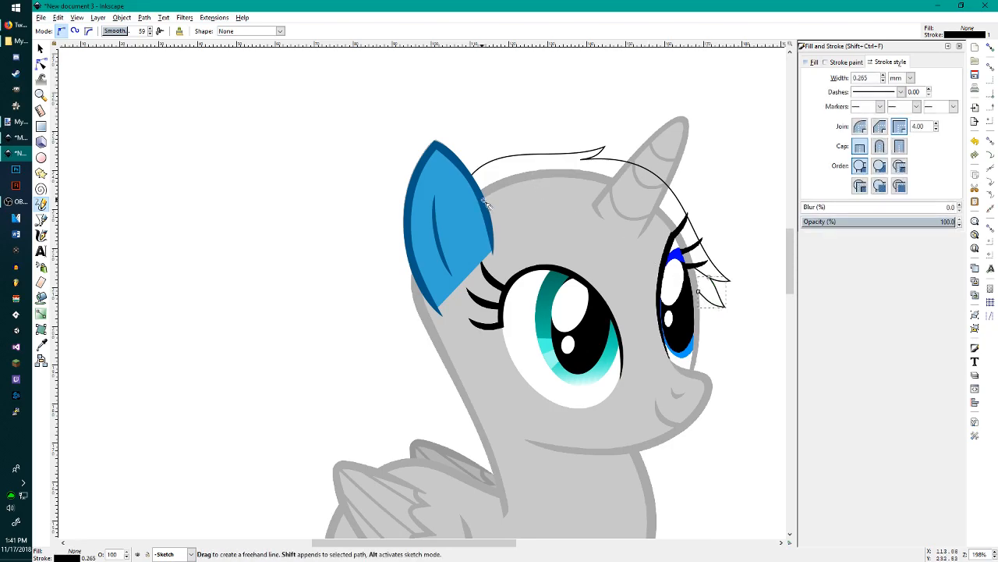
left_click_drag(490, 216, 502, 226)
key("ctrl+z")
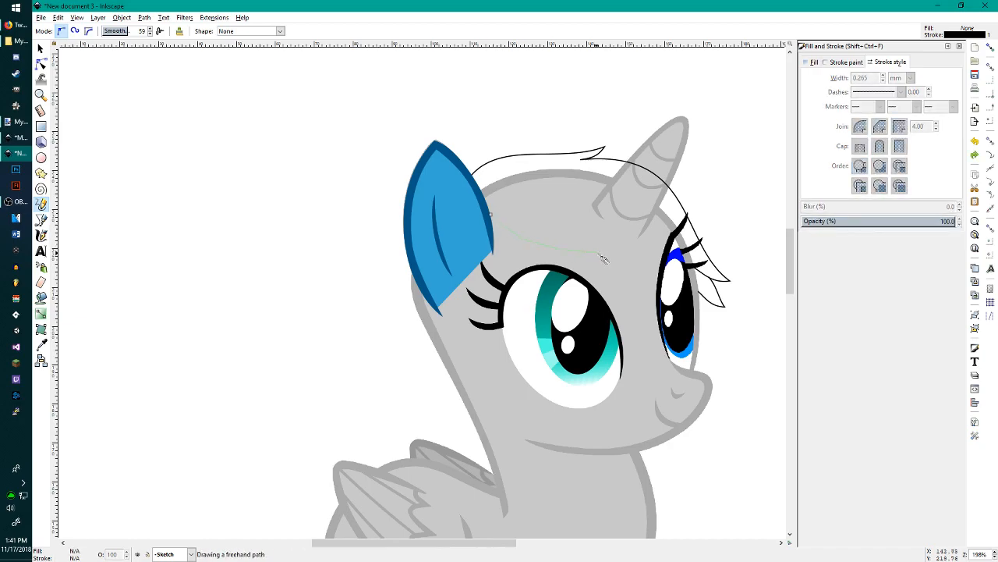
left_click_drag(691, 274, 712, 274)
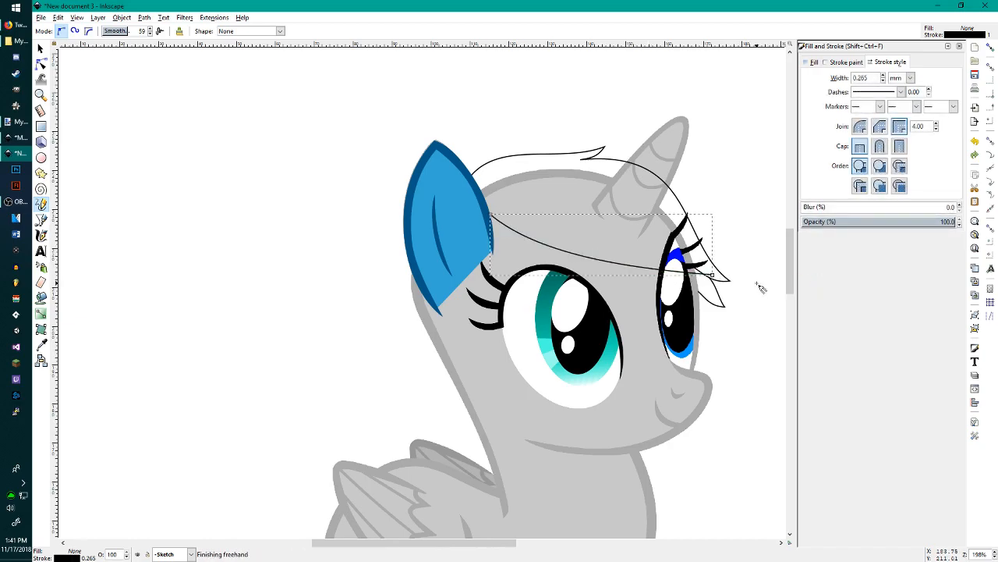
key("ctrl+z")
key("ctrl+z")
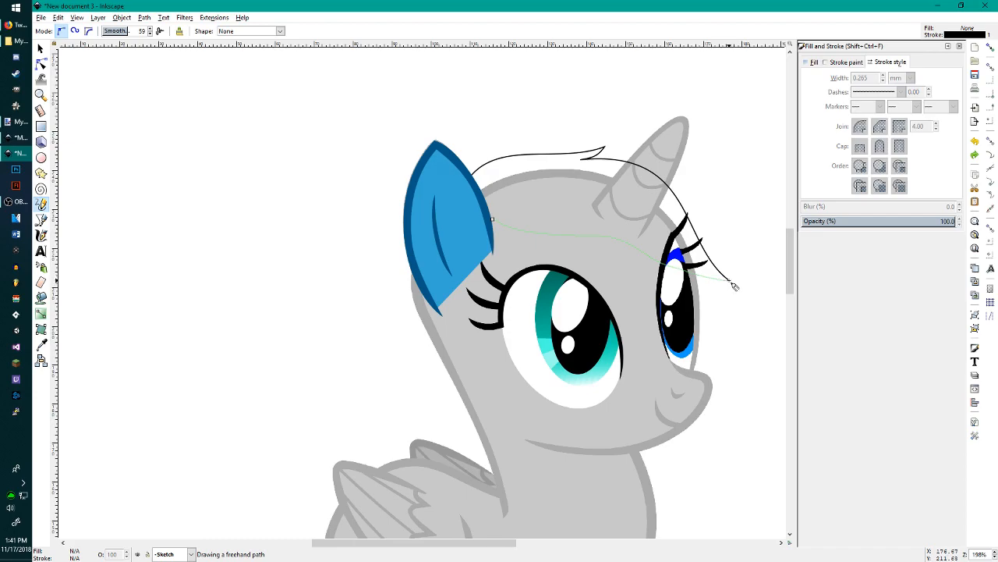
left_click_drag(730, 283, 729, 279)
key("ctrl+z")
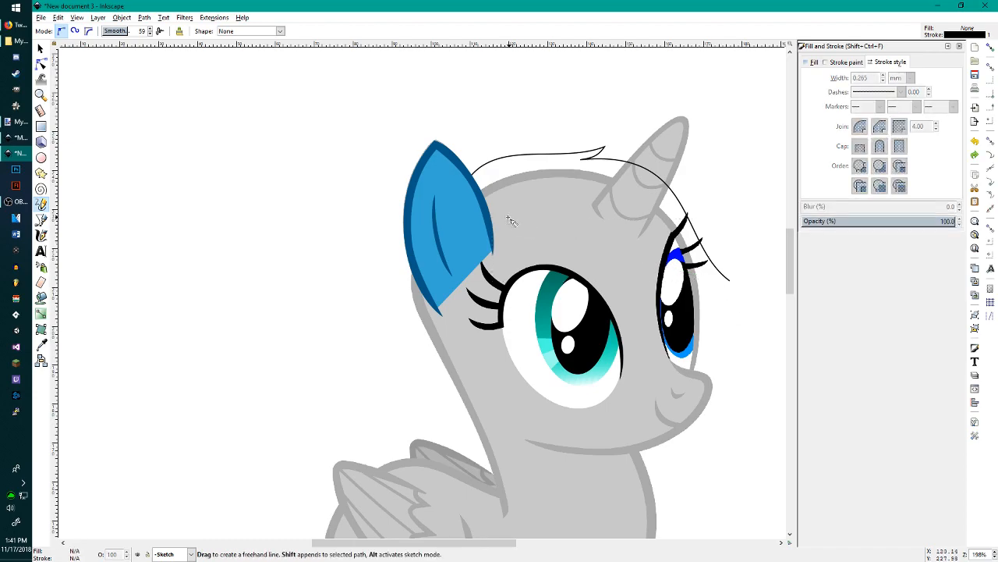
Step: Sketch the fringe's lower edge freehand from the ear across the forehead to the front tip, and add a small pointed lock beside the far eye
left_click_drag(490, 219, 567, 256)
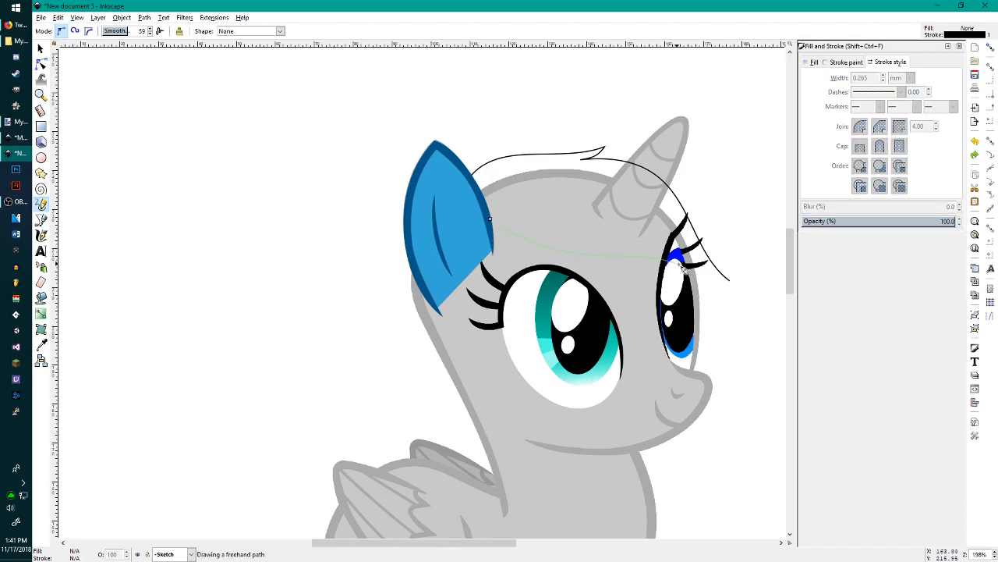
left_click_drag(733, 286, 729, 280)
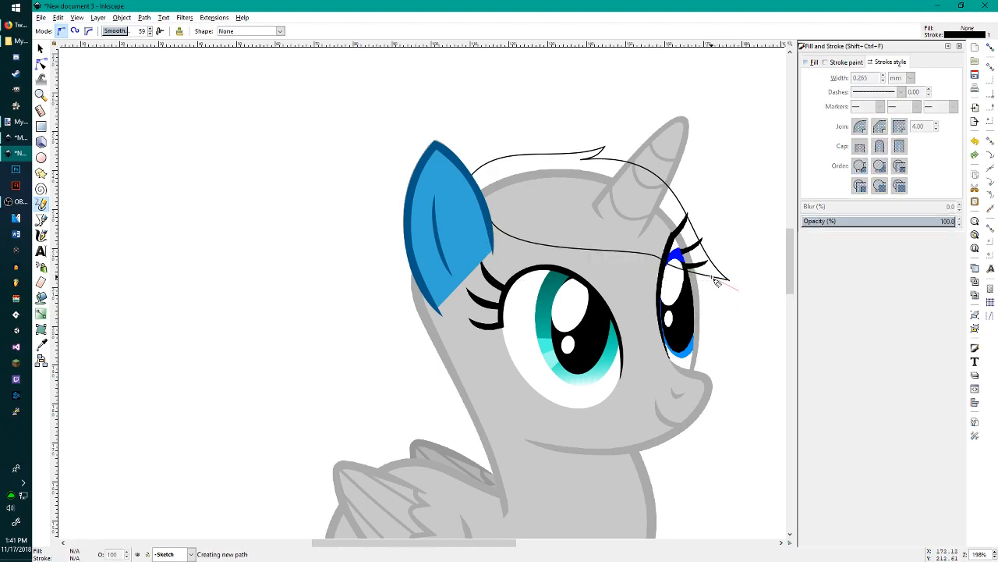
mouse_move(706, 277)
left_mouse_down()
mouse_move(717, 319)
mouse_move(702, 297)
left_mouse_up()
left_click(743, 314)
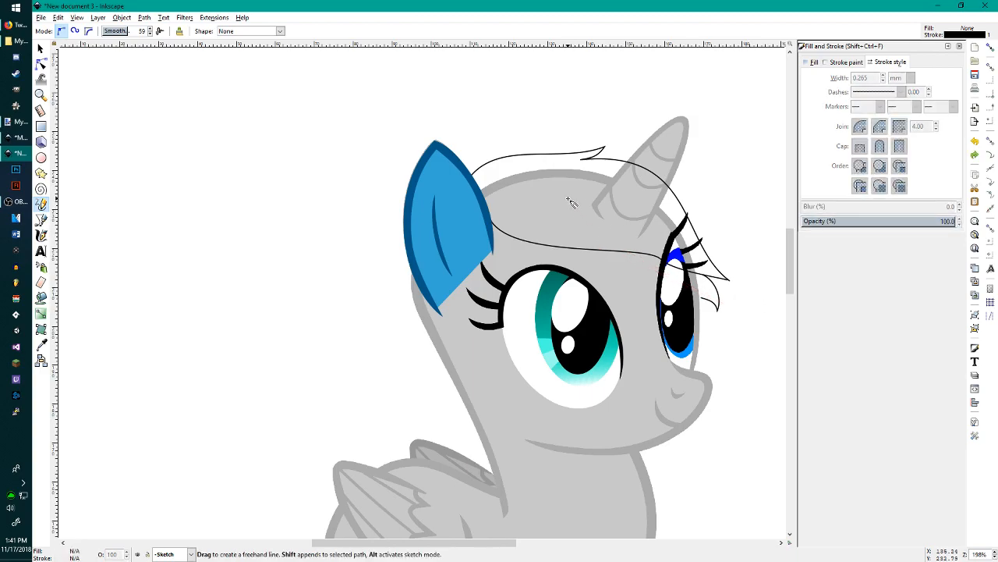
Step: Sketch a short forked lock freehand on the forehead below the base of the horn
mouse_move(570, 203)
left_mouse_down()
mouse_move(633, 226)
mouse_move(613, 226)
mouse_move(654, 246)
left_mouse_up()
left_click(734, 253)
key("Escape")
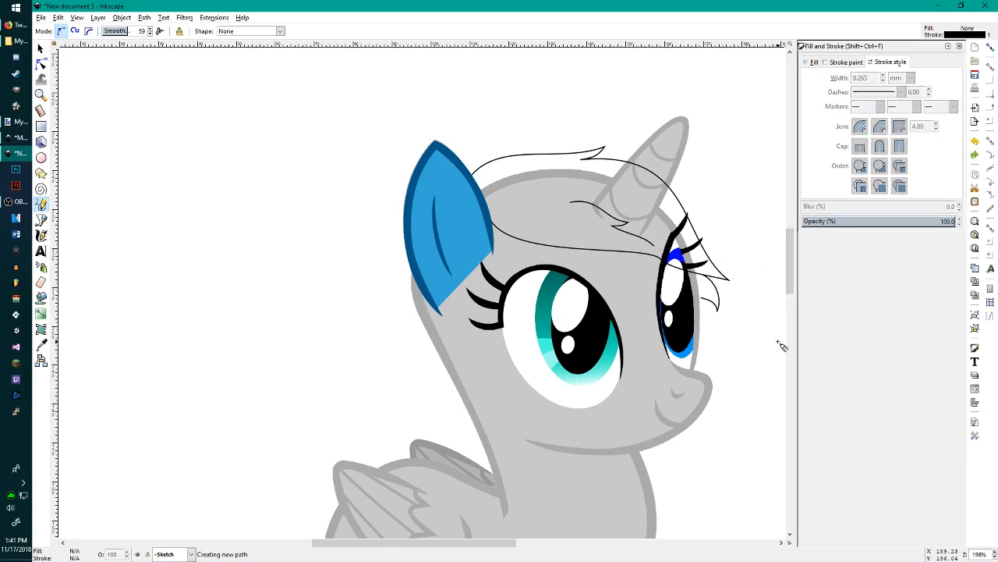
scroll(751, 325, "down", 3)
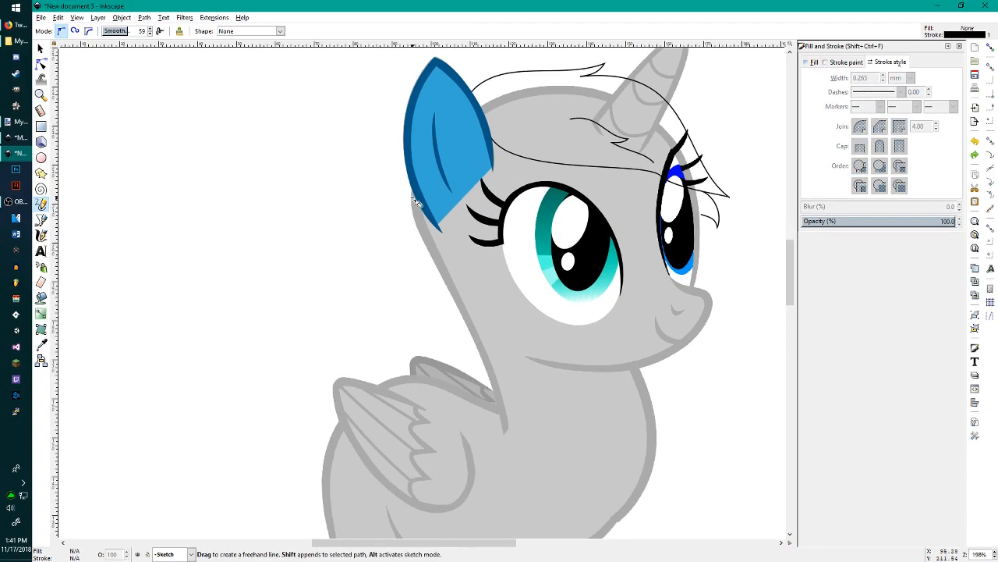
left_click_drag(412, 199, 401, 206)
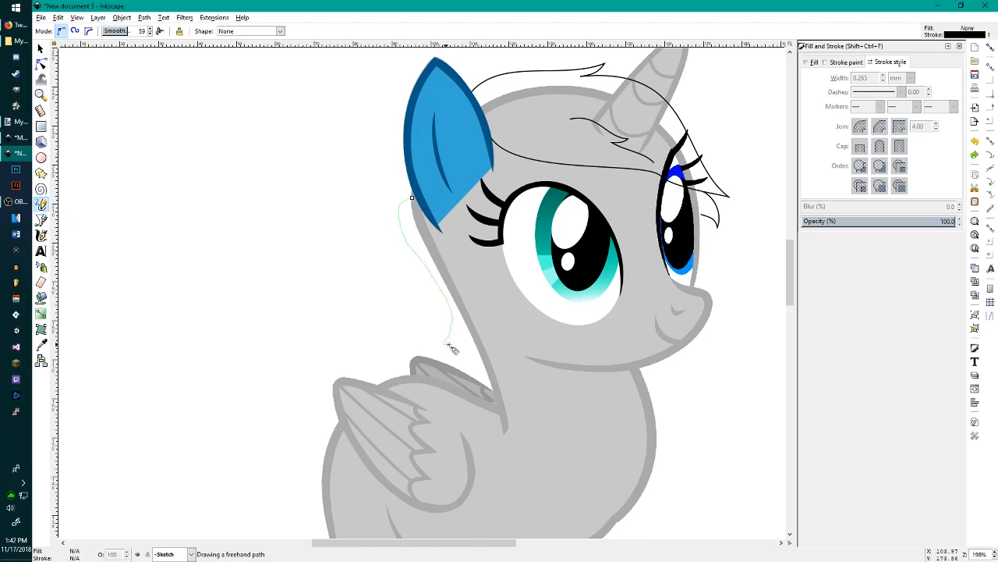
left_click_drag(468, 335, 466, 329)
key("ctrl+z")
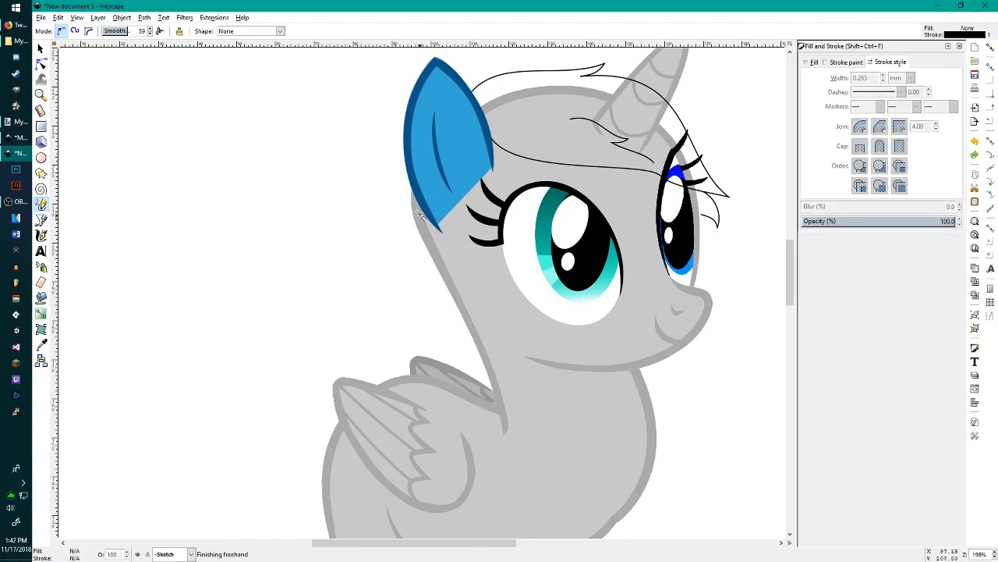
Step: Sketch the back part of the mane freehand from behind the ear down along the neck to a pointed tip
mouse_move(408, 199)
left_mouse_down()
mouse_move(398, 224)
mouse_move(422, 266)
left_mouse_up()
left_click_drag(459, 347, 465, 323)
left_click(516, 360)
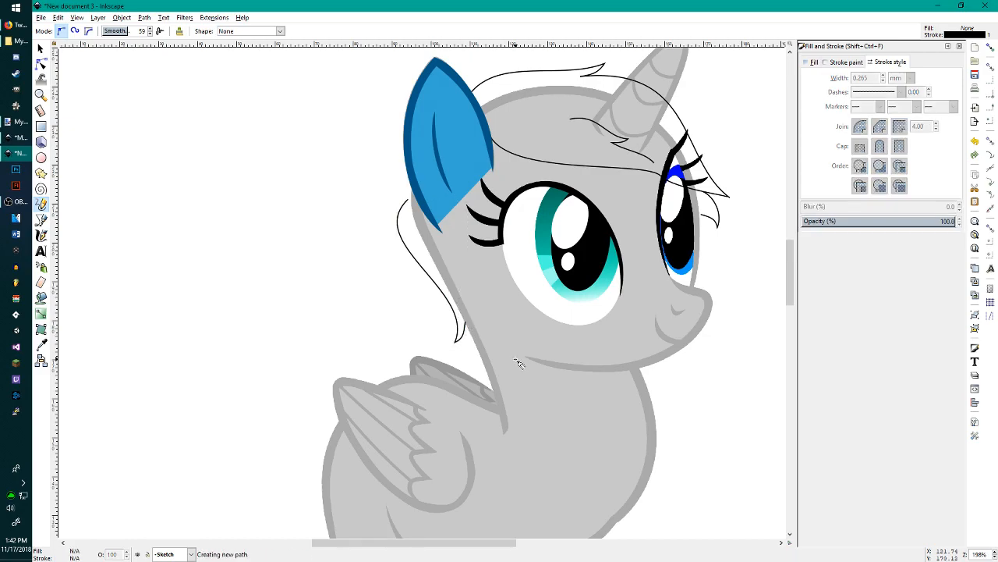
Step: Sketch the tail outline freehand, arching up from the back above the wing, down to a pointed tip and back to the rump
scroll(516, 360, "down", 1)
scroll(515, 359, "down", 2)
left_click(490, 329)
key("ctrl+z")
left_click_drag(419, 335, 413, 302)
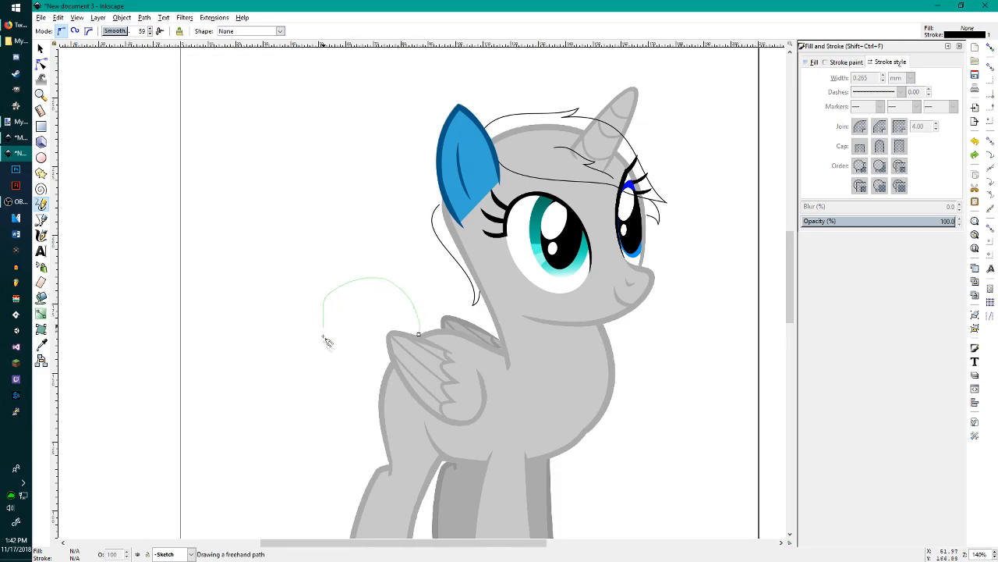
left_click_drag(377, 427, 384, 414)
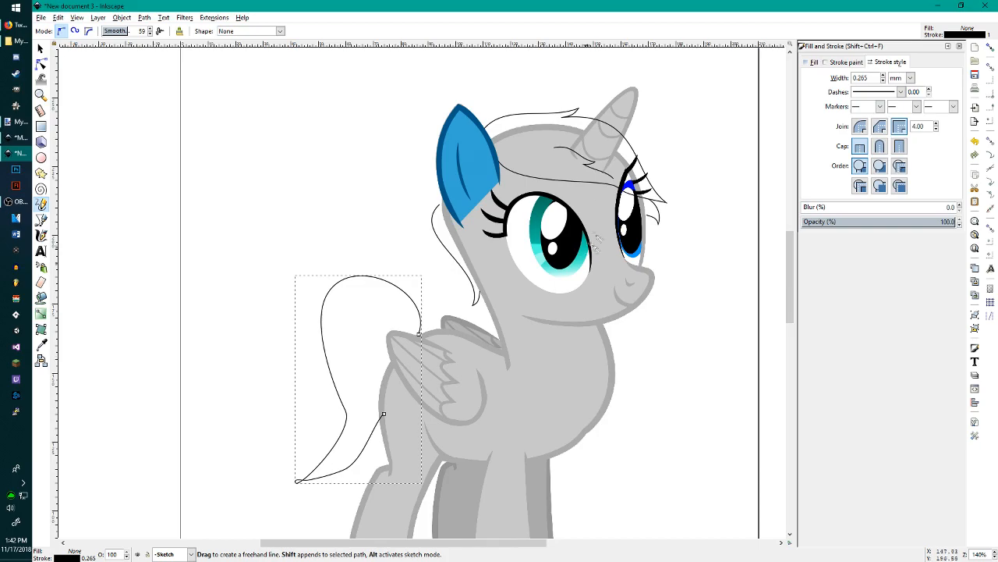
Step: Add a new layer named Sketch 1 to the drawing
scroll(597, 239, "up", 1)
scroll(472, 446, "up", 1)
key("shift+ctrl+n")
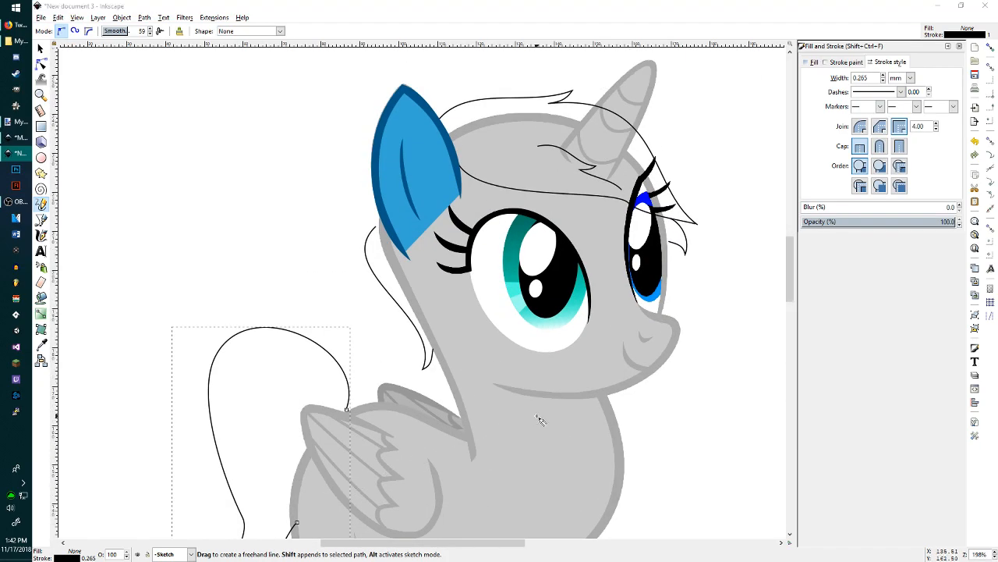
left_click(555, 319)
Step: Select all the lines on the Sketch layer and lower their opacity to 37.2%
left_click(179, 554)
left_click(187, 451)
key("ctrl+a")
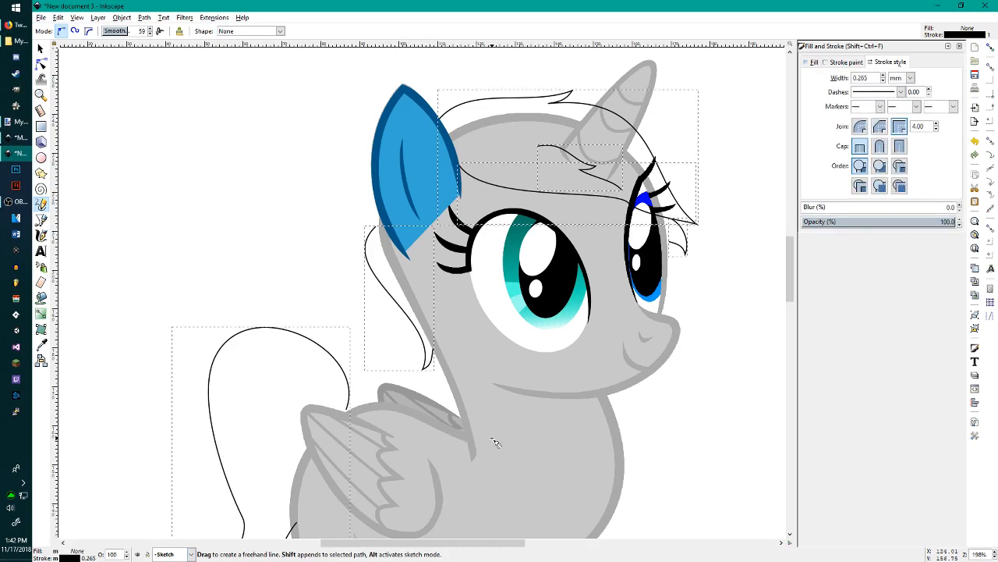
left_click_drag(914, 223, 874, 223)
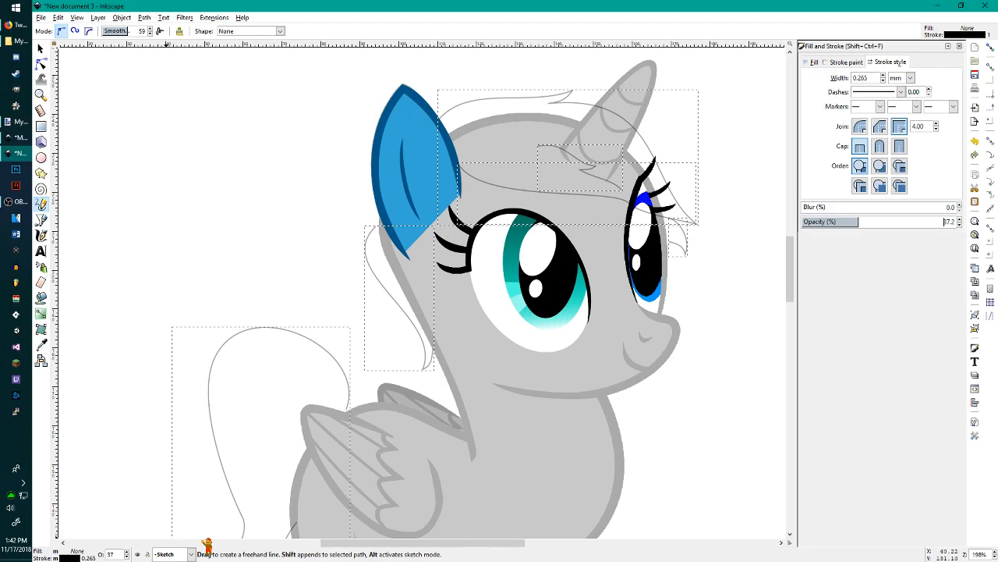
Step: Make Sketch 1 the current layer for tracing the mane
left_click(205, 542)
left_click(191, 554)
left_click(223, 544)
left_click_drag(223, 545, 458, 535)
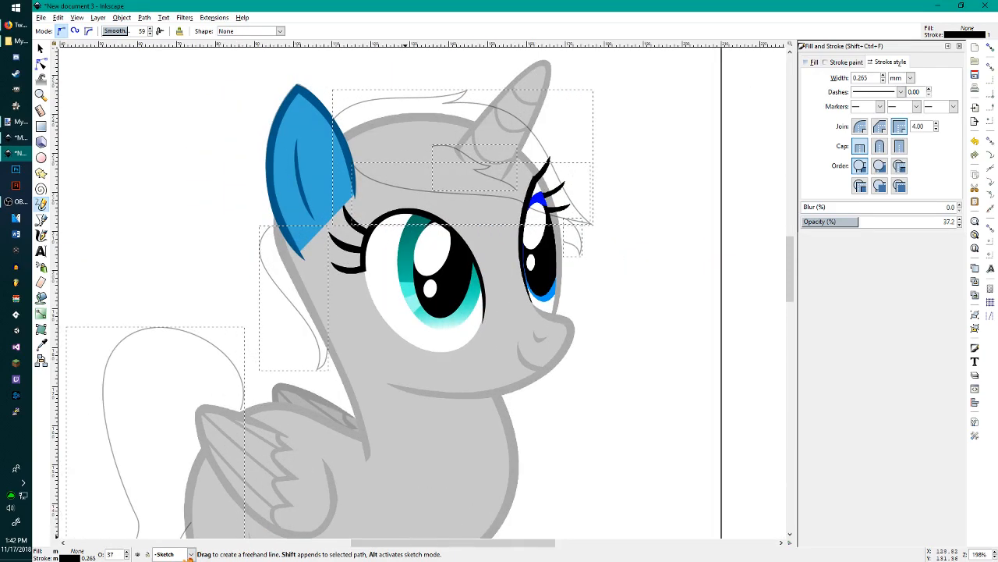
left_click(191, 554)
left_click(180, 433)
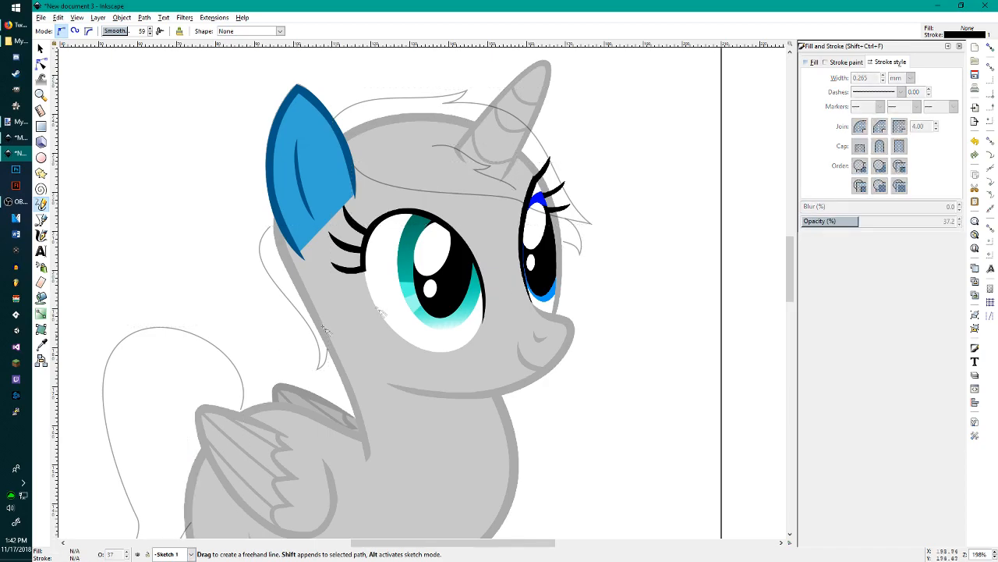
Step: Trace the forked forehead lock with a four-node zigzag Bezier path of straight segments
key("b")
left_click(433, 145)
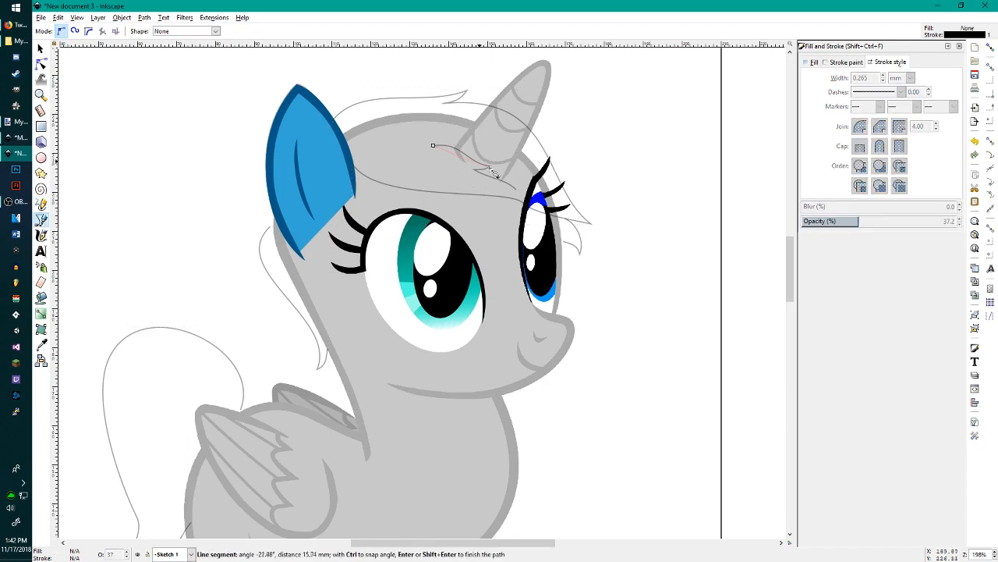
left_click(482, 166)
left_click(515, 189)
right_click(468, 202)
key("Escape")
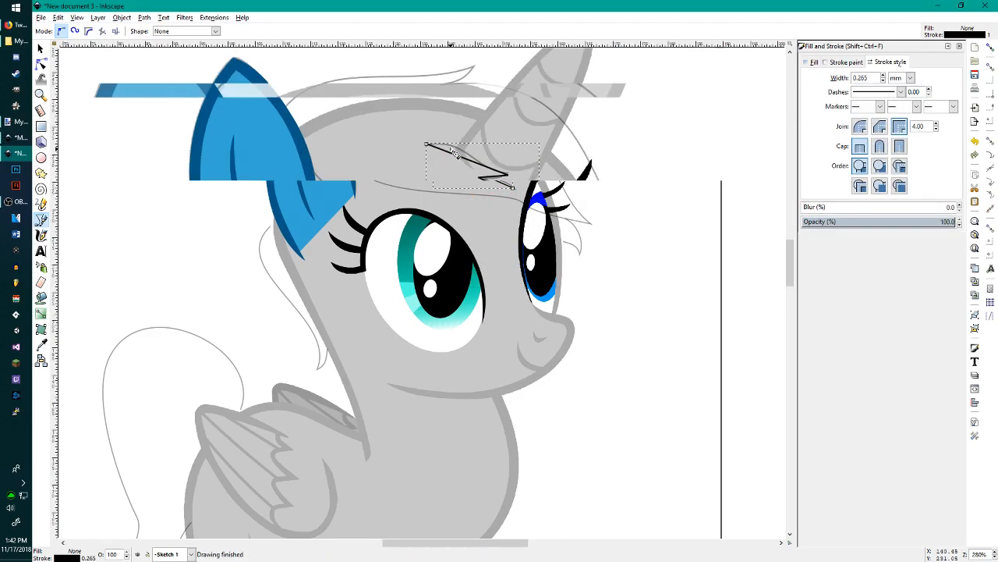
Step: Bend the three segments of the forehead lock path with the Node tool to follow the faded sketch line
scroll(460, 156, "up", 4)
key("n")
left_click_drag(468, 161, 557, 201)
left_click_drag(612, 223, 615, 216)
left_click_drag(561, 197, 558, 206)
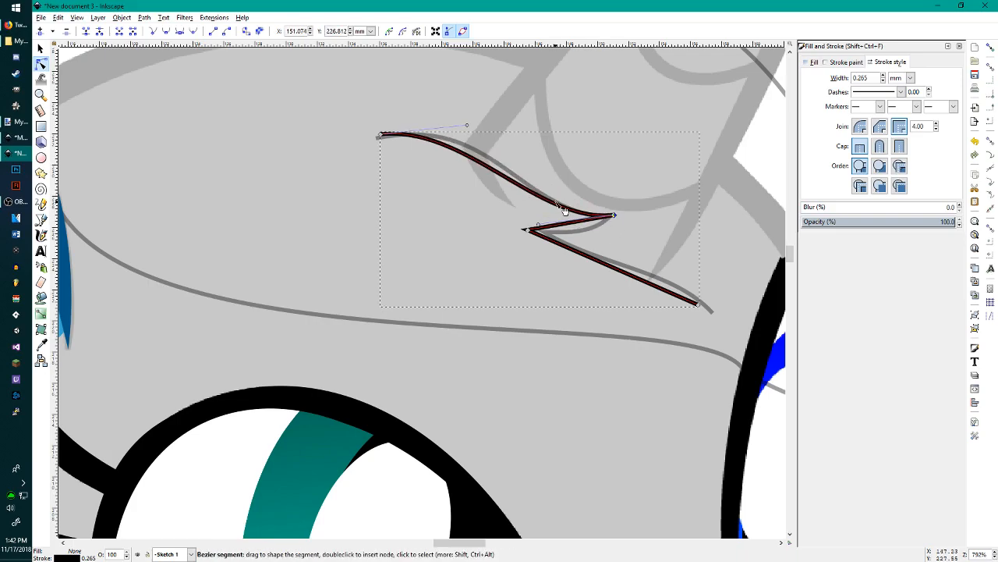
left_click_drag(458, 152, 471, 147)
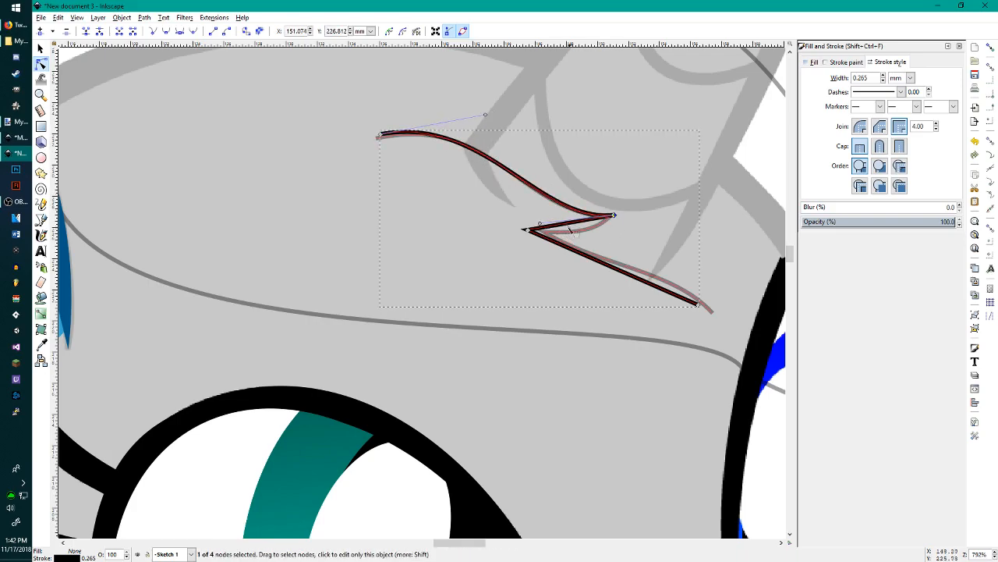
left_click_drag(569, 223, 577, 232)
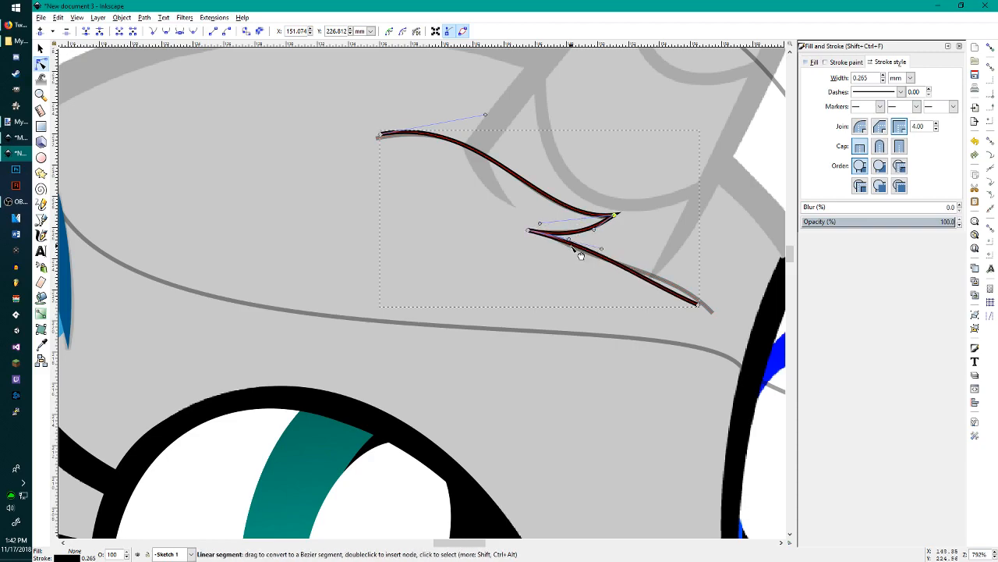
mouse_move(651, 282)
left_mouse_down()
mouse_move(676, 275)
mouse_move(677, 284)
left_mouse_up()
left_click(741, 257)
left_click(742, 256)
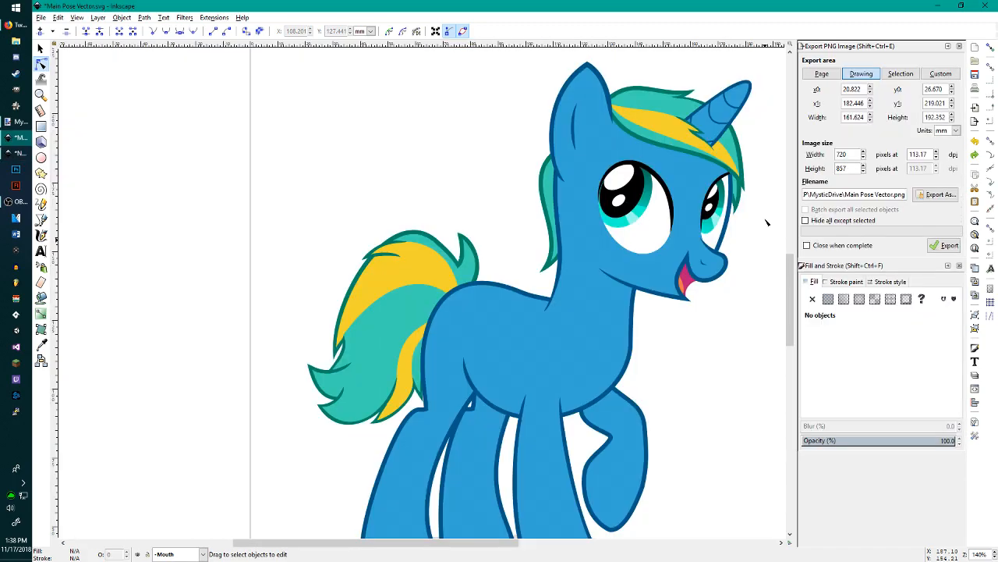
Step: Switch to the Main Pose Vector.svg document and examine the finished pony from mane and tail down to the legs and ground shadow
scroll(748, 277, "down", 1)
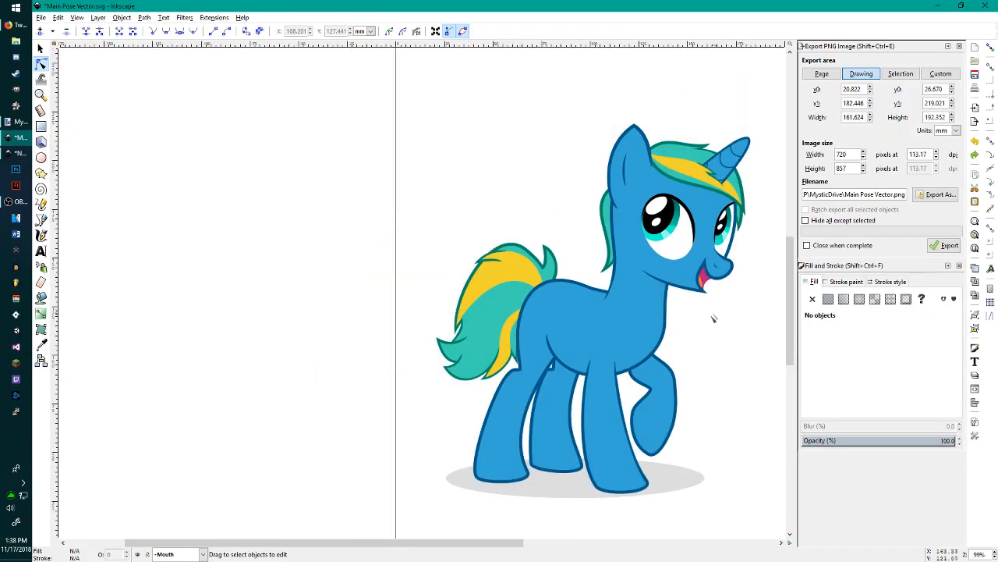
scroll(709, 325, "right", 5)
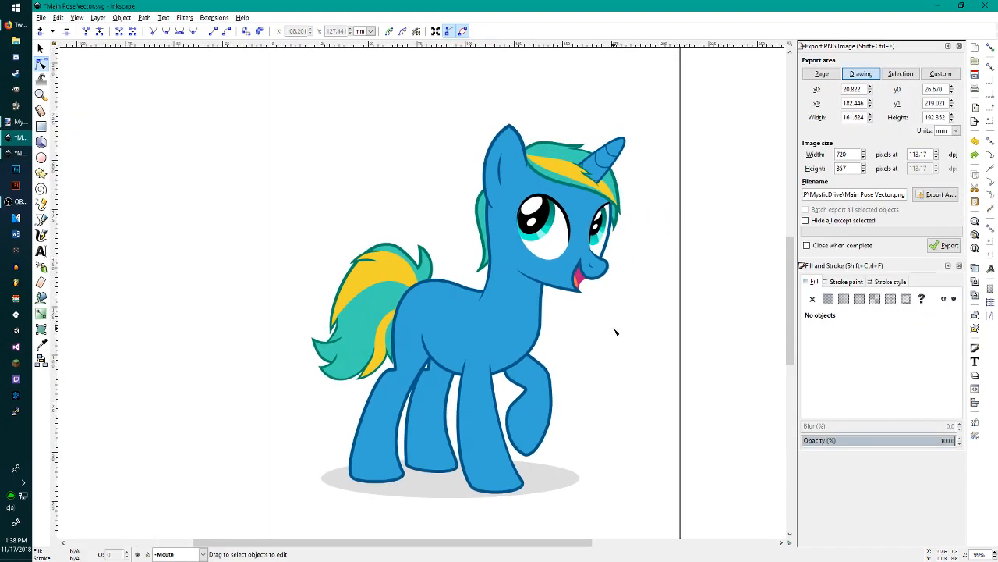
scroll(486, 367, "down", 3)
scroll(468, 337, "up", 3)
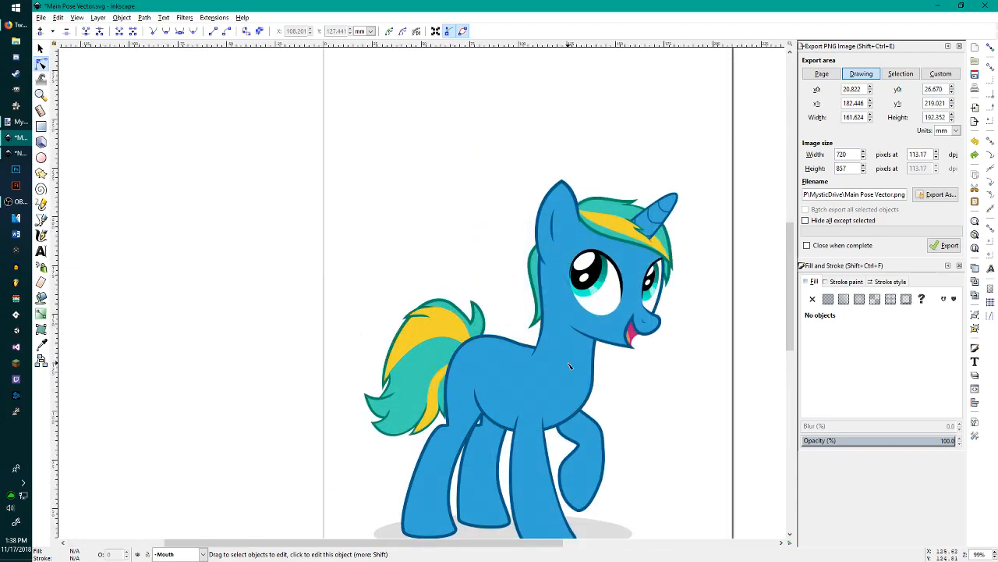
scroll(687, 390, "down", 2)
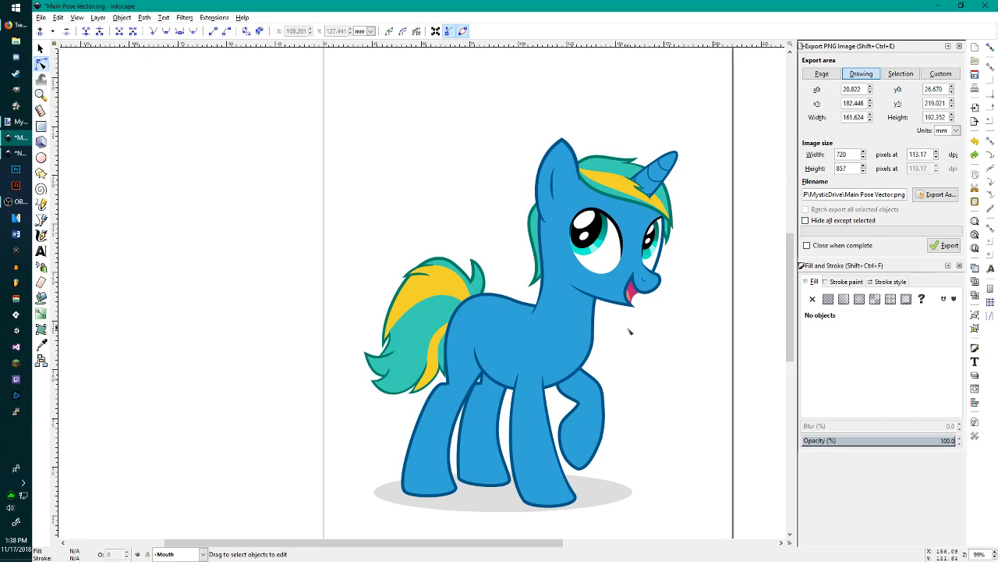
scroll(625, 335, "down", 1)
scroll(587, 366, "up", 2)
scroll(587, 373, "down", 1)
scroll(689, 371, "down", 1)
scroll(691, 372, "up", 1)
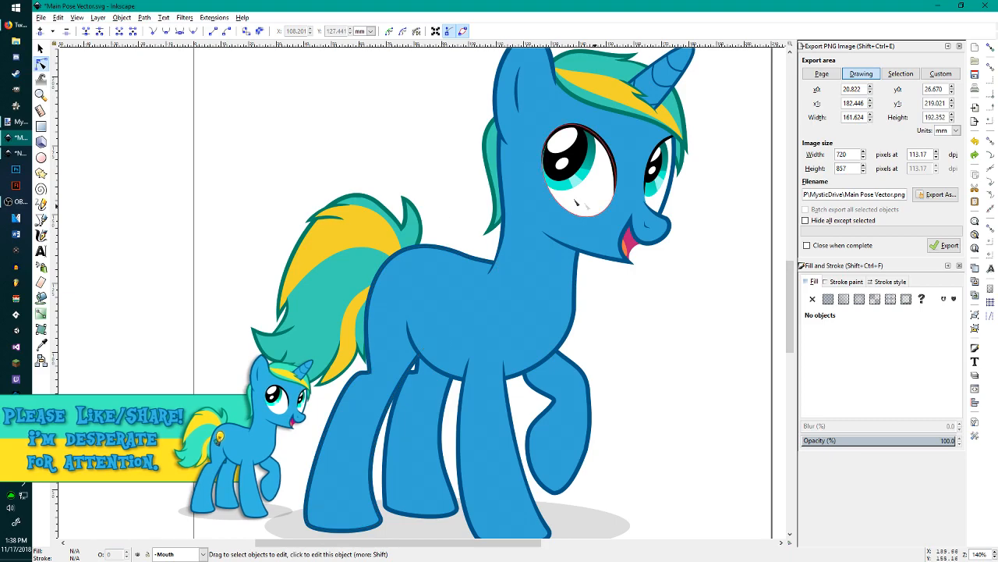
scroll(630, 275, "up", 6)
scroll(534, 281, "down", 5)
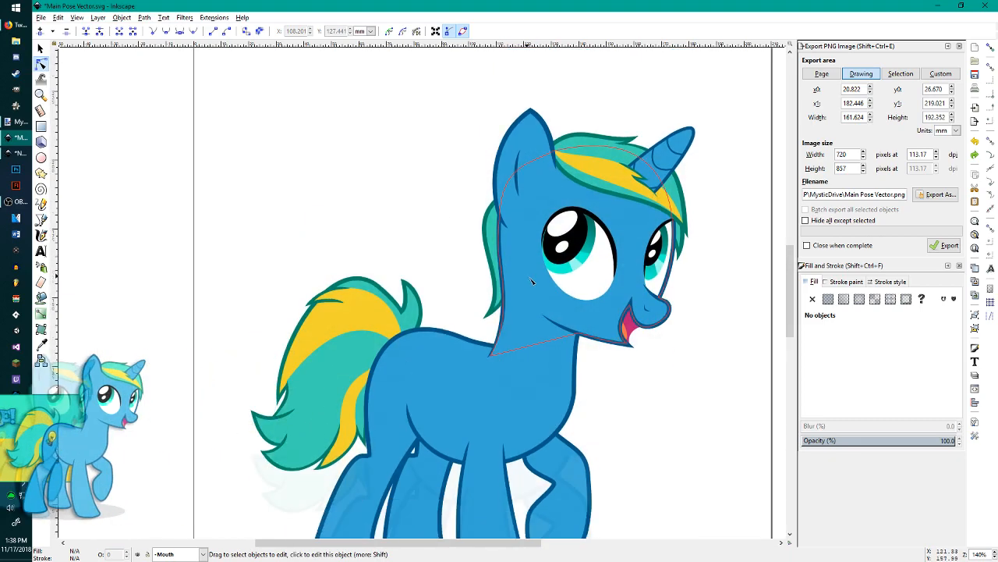
scroll(529, 317, "down", 2)
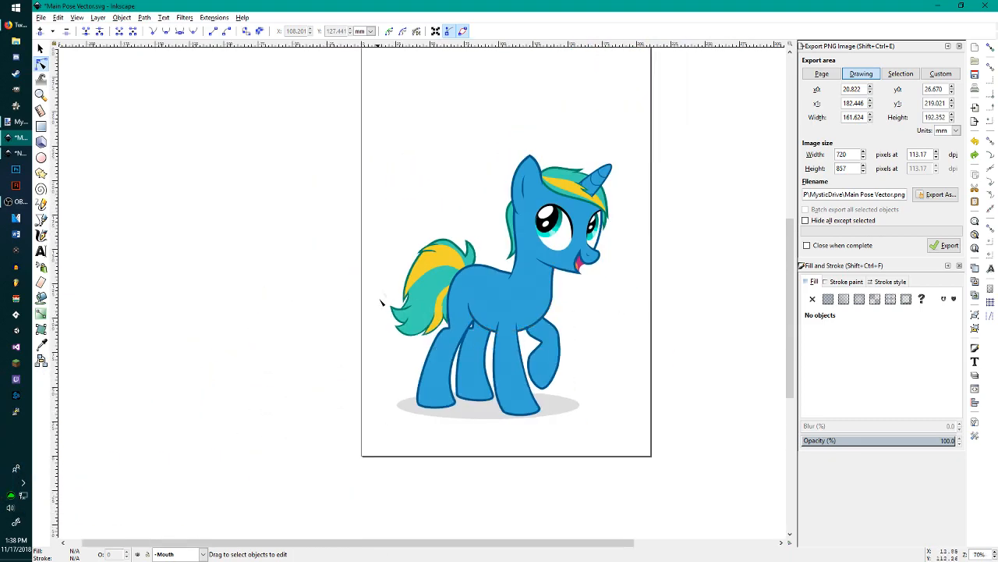
scroll(433, 236, "up", 1)
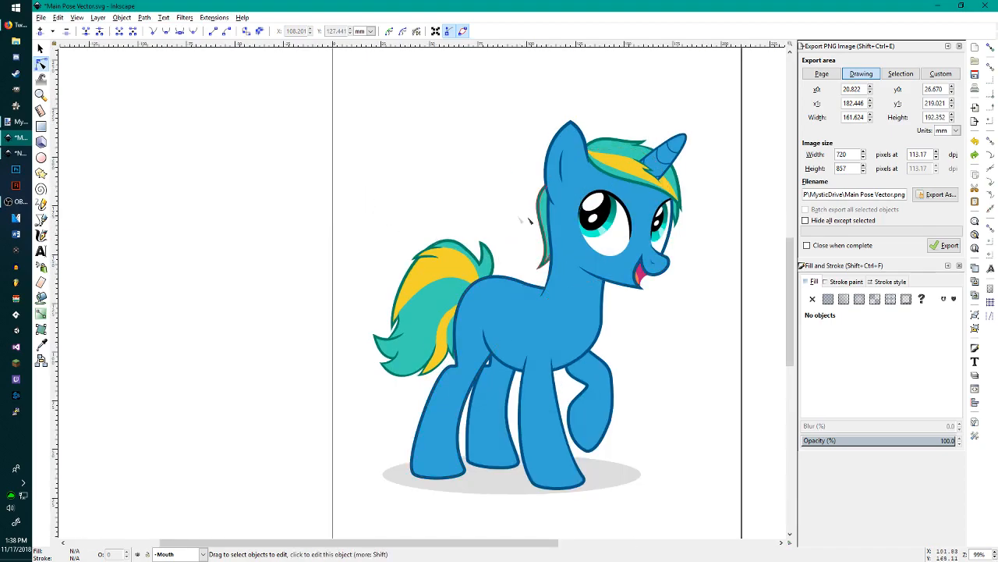
scroll(515, 245, "up", 1)
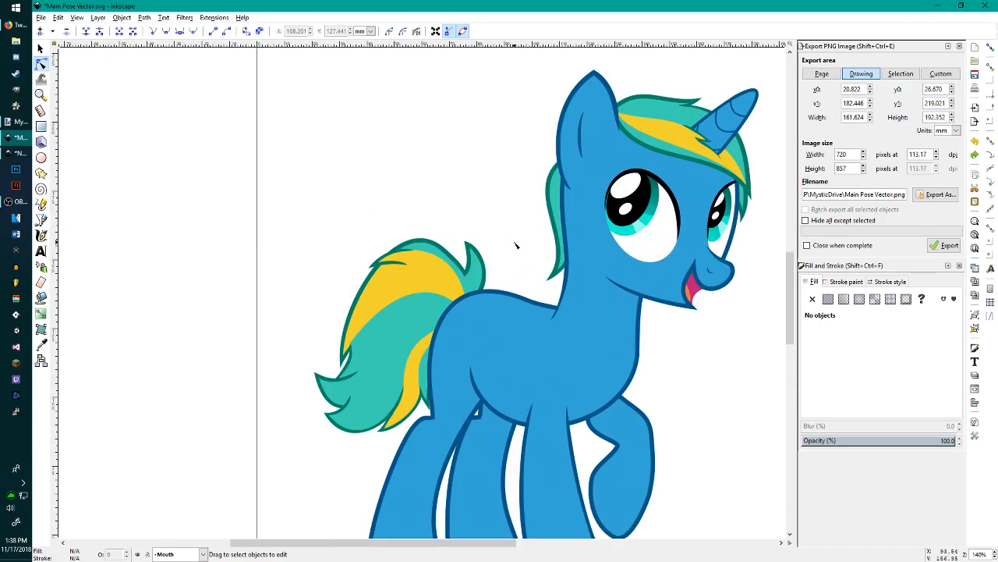
scroll(515, 245, "down", 2)
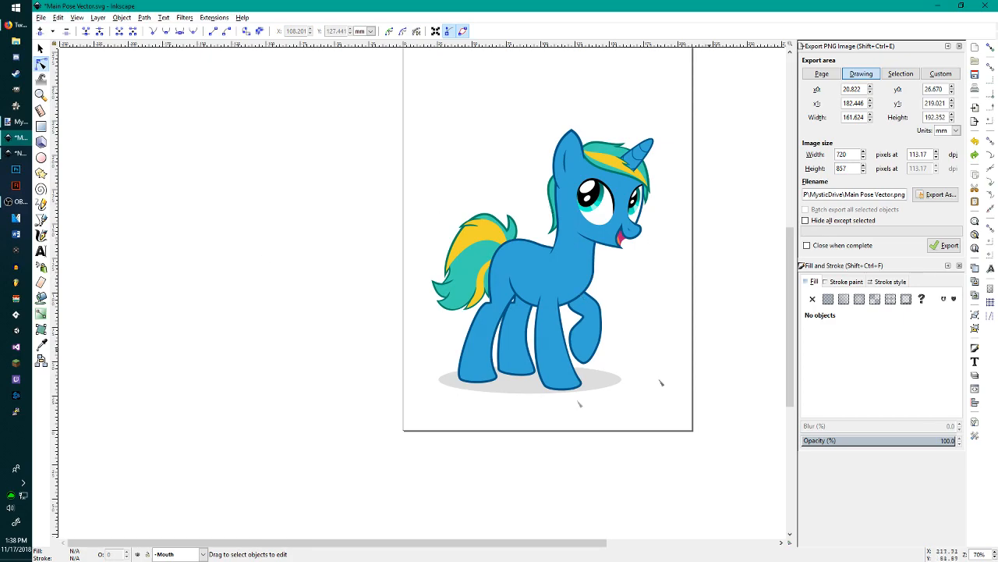
scroll(520, 125, "up", 2)
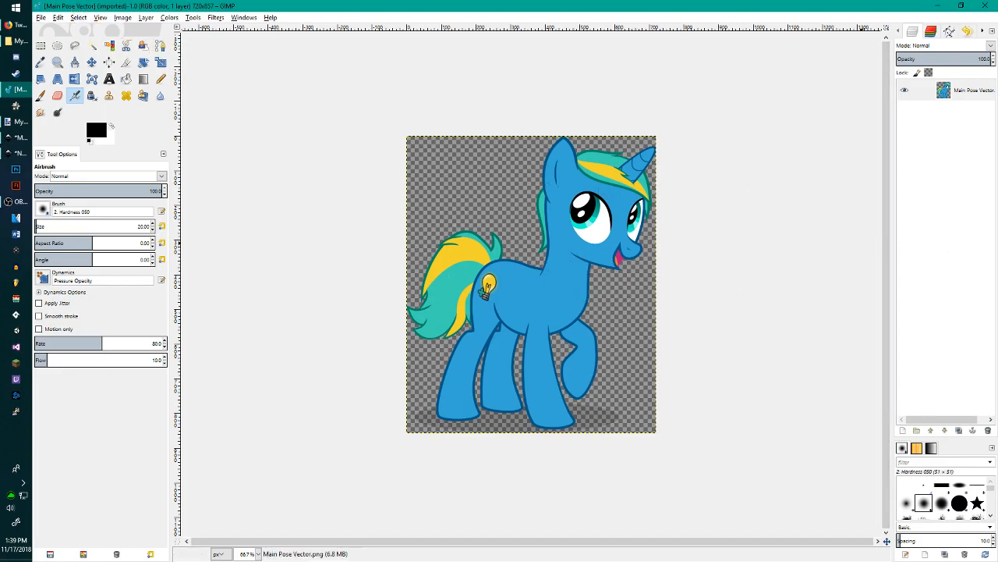
Step: Switch to GIMP, bring Cutie Mark.png in as a layer over the Main Pose Vector image and scale it down onto the body
left_click_drag(769, 2, 770, 275)
key("shift+s")
left_click(584, 301)
left_click_drag(706, 461, 559, 287)
left_click(648, 171)
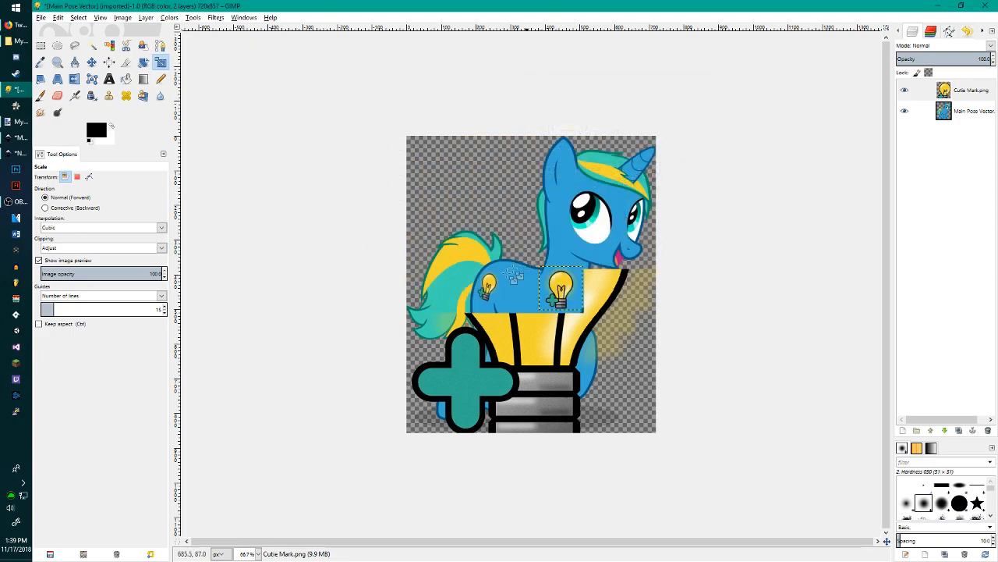
Step: Scale the Cutie Mark.png layer down further to about the size of the light bulb on the flank
scroll(474, 312, "up", 3)
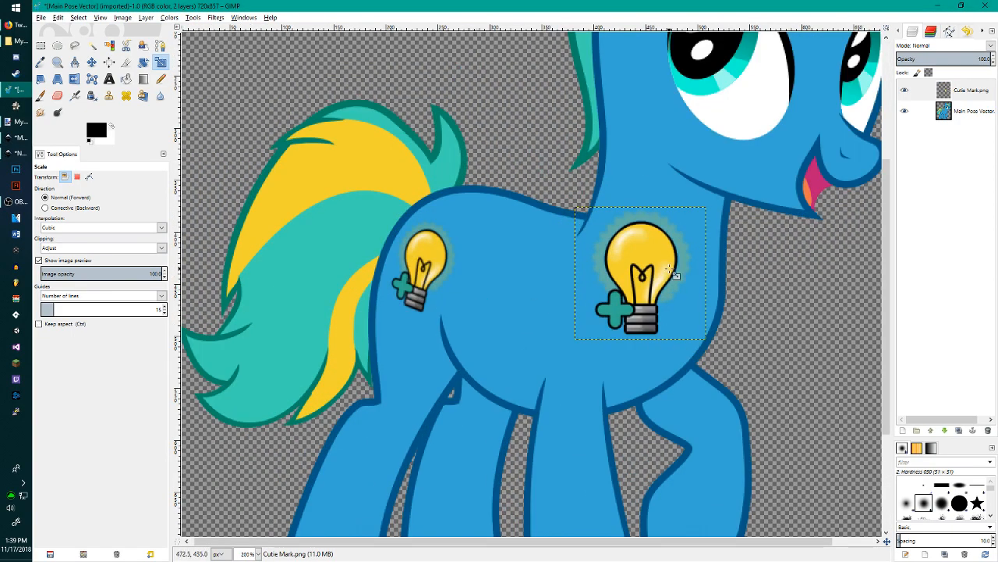
left_click(662, 271)
left_click_drag(706, 337, 653, 307)
left_click(641, 170)
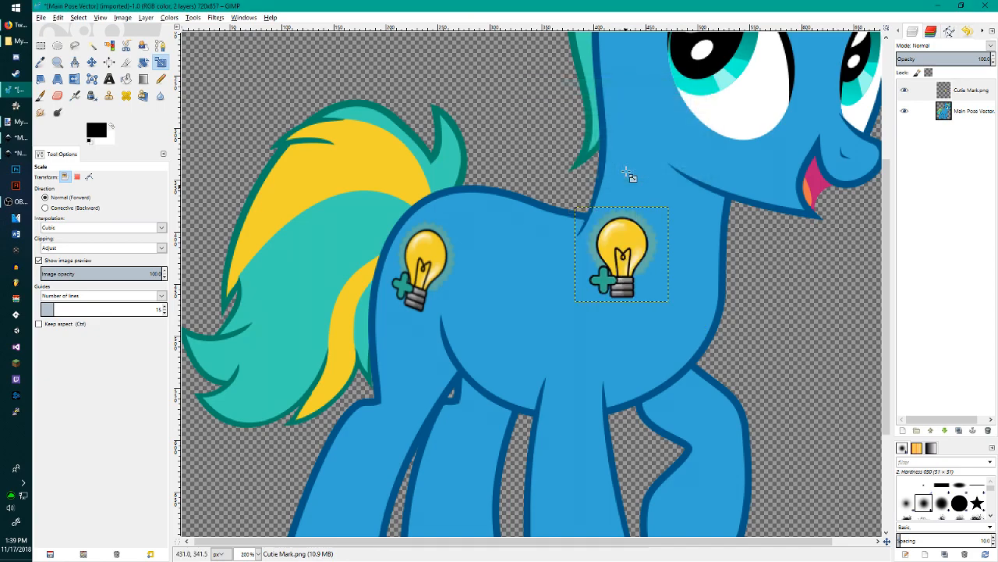
Step: Start a Perspective transform on the Cutie Mark.png layer and move its four corners over the light bulb on the flank
left_click(56, 79)
left_click(625, 285)
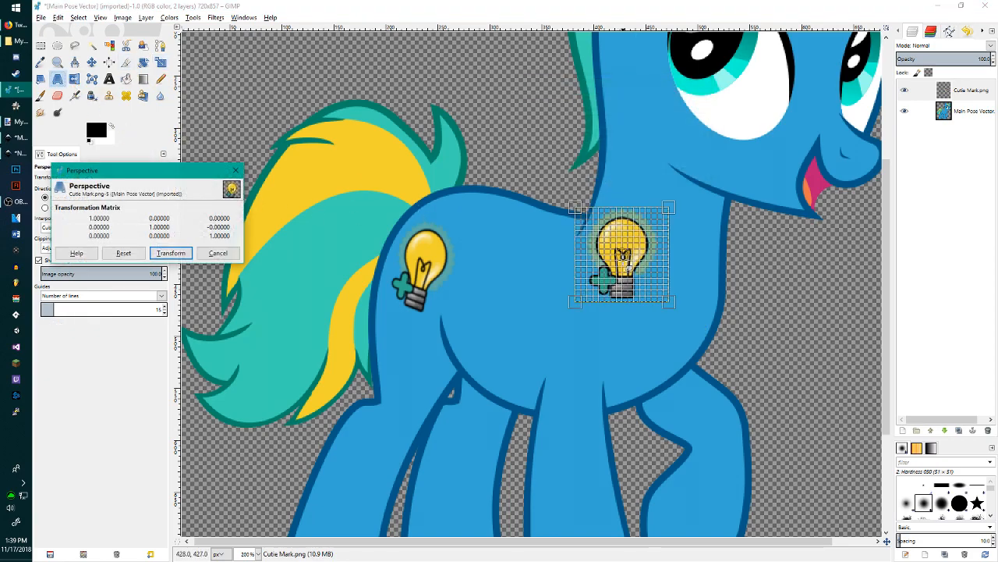
left_click_drag(404, 307, 366, 295)
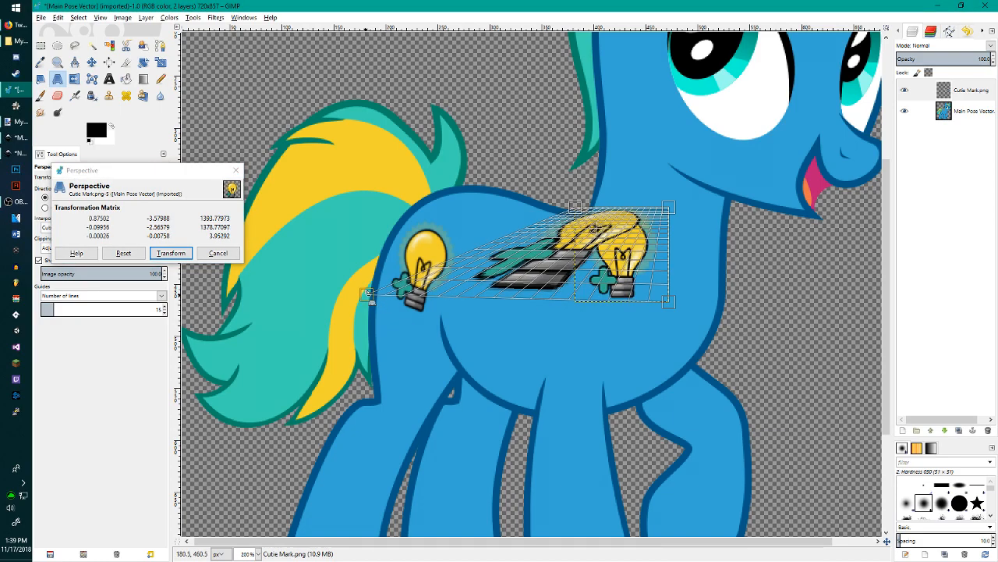
left_click_drag(464, 318, 459, 325)
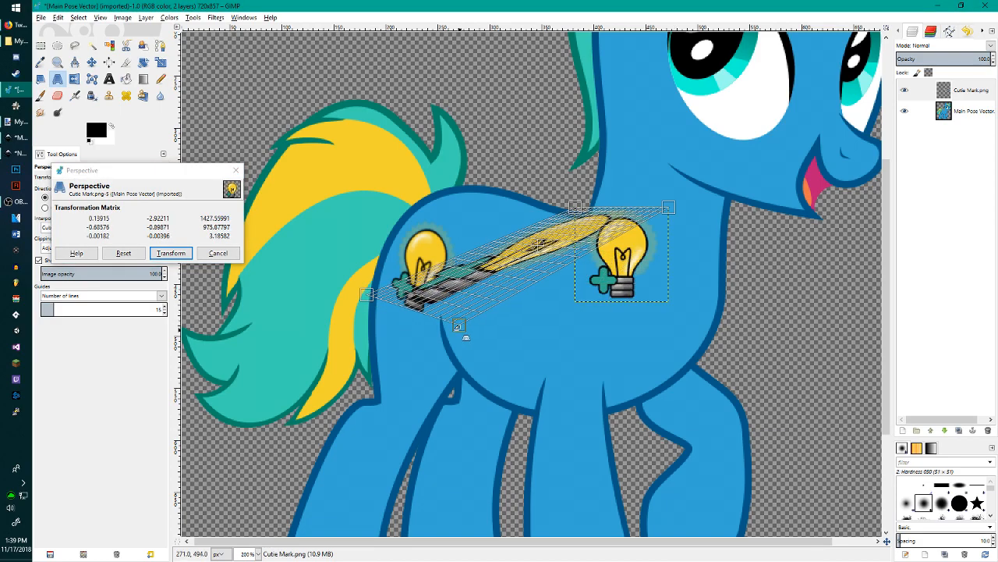
left_click_drag(575, 208, 390, 223)
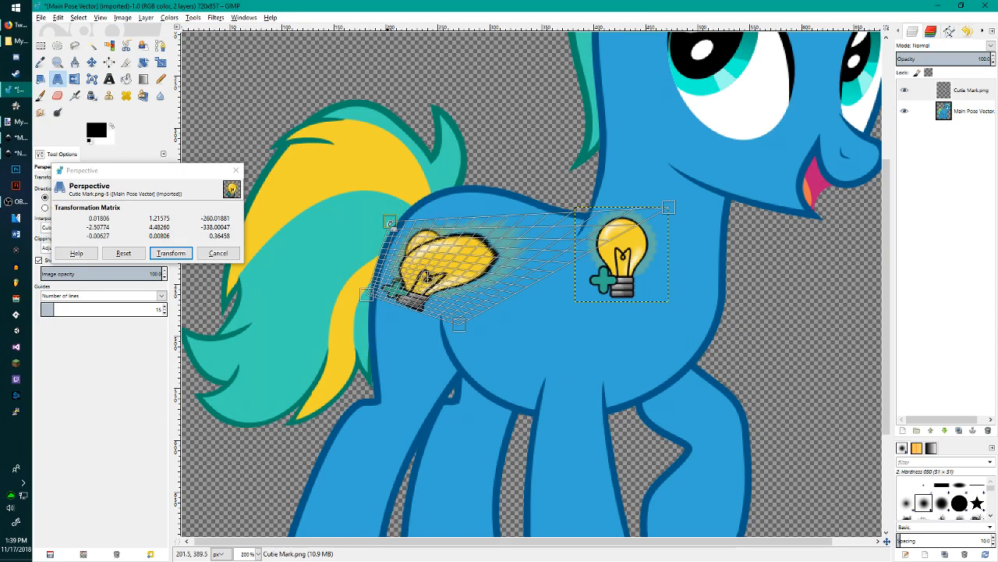
left_click_drag(664, 208, 490, 229)
Step: Fine-tune the perspective corners to match the tilted light bulb on the flank and apply the transform
left_click_drag(386, 223, 391, 213)
mouse_move(487, 227)
left_mouse_down()
mouse_move(477, 223)
mouse_move(480, 241)
left_mouse_up()
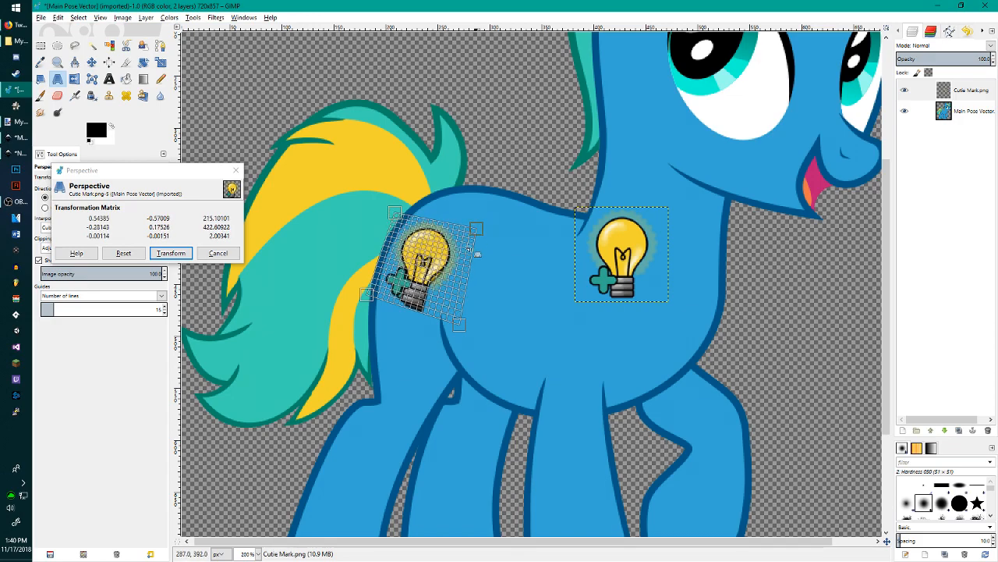
left_click_drag(462, 321, 463, 326)
left_click_drag(369, 289, 375, 300)
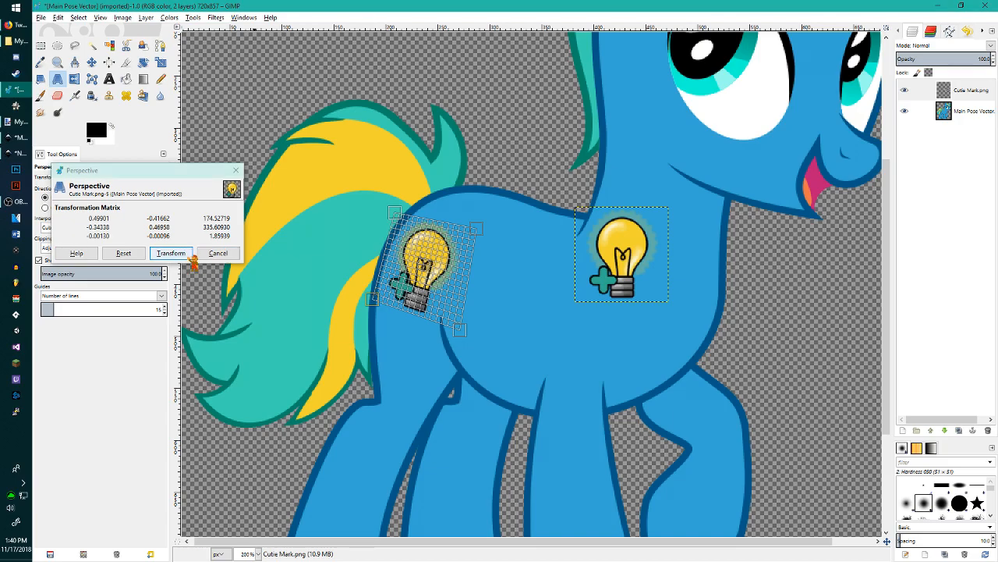
left_click(171, 252)
scroll(639, 312, "down", 3)
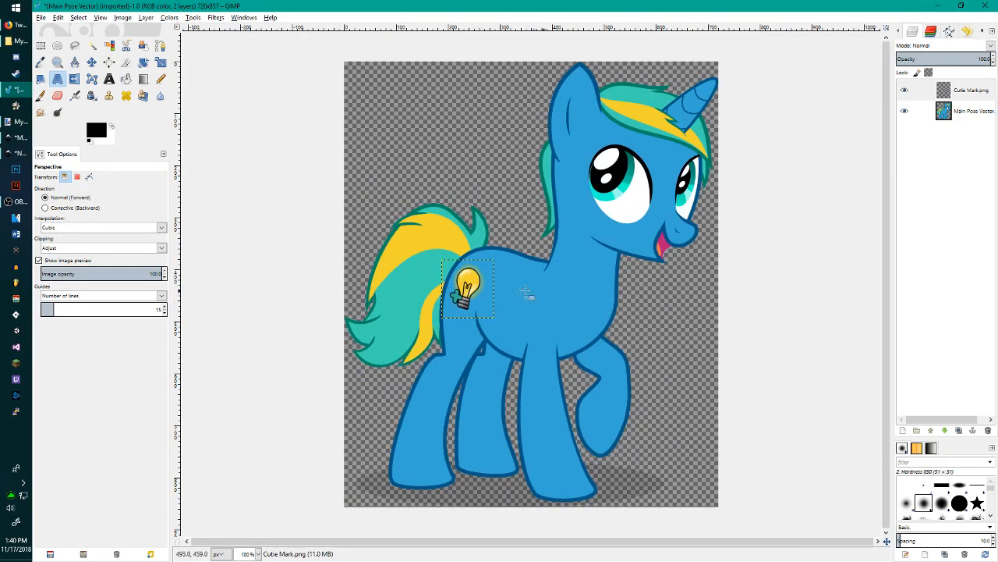
scroll(528, 278, "up", 3)
scroll(455, 312, "down", 2)
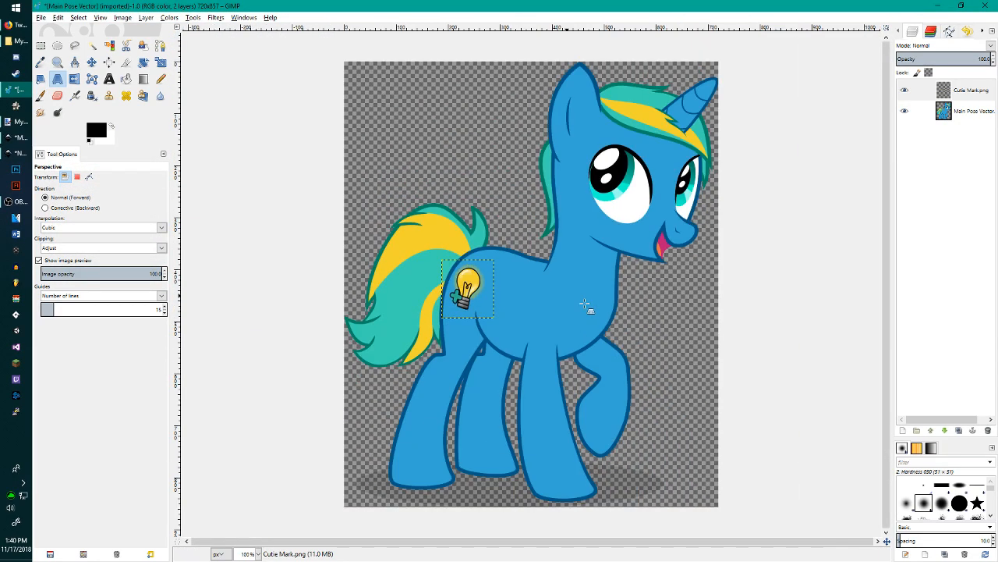